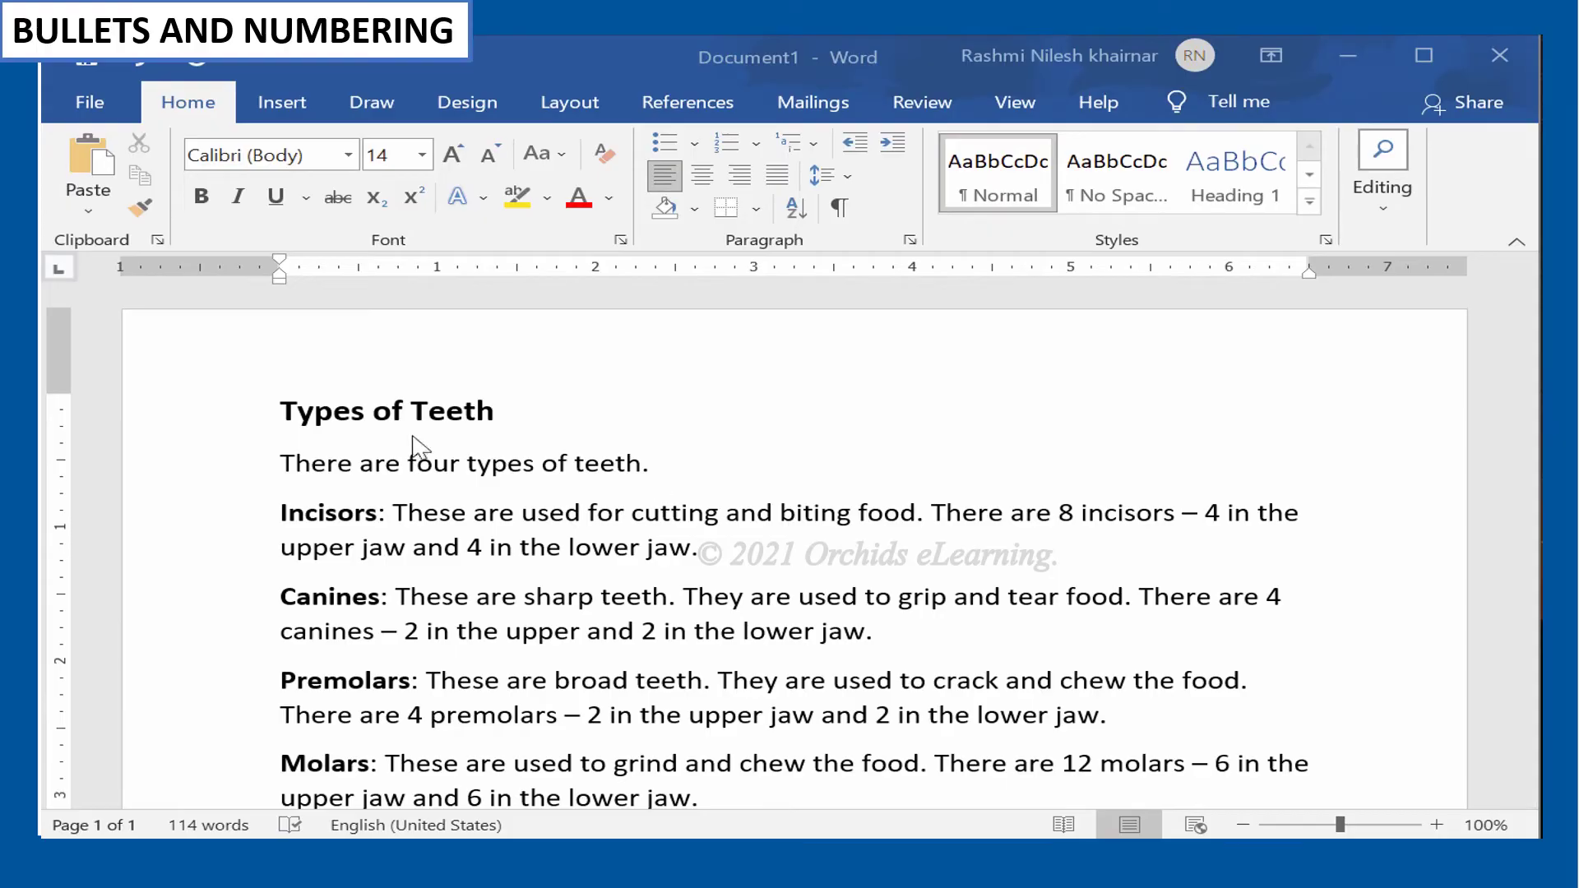
Step: Bullet the four teeth paragraphs with the plus-sign bullet, then show the numbering formats
left_click_drag(275, 514, 740, 718)
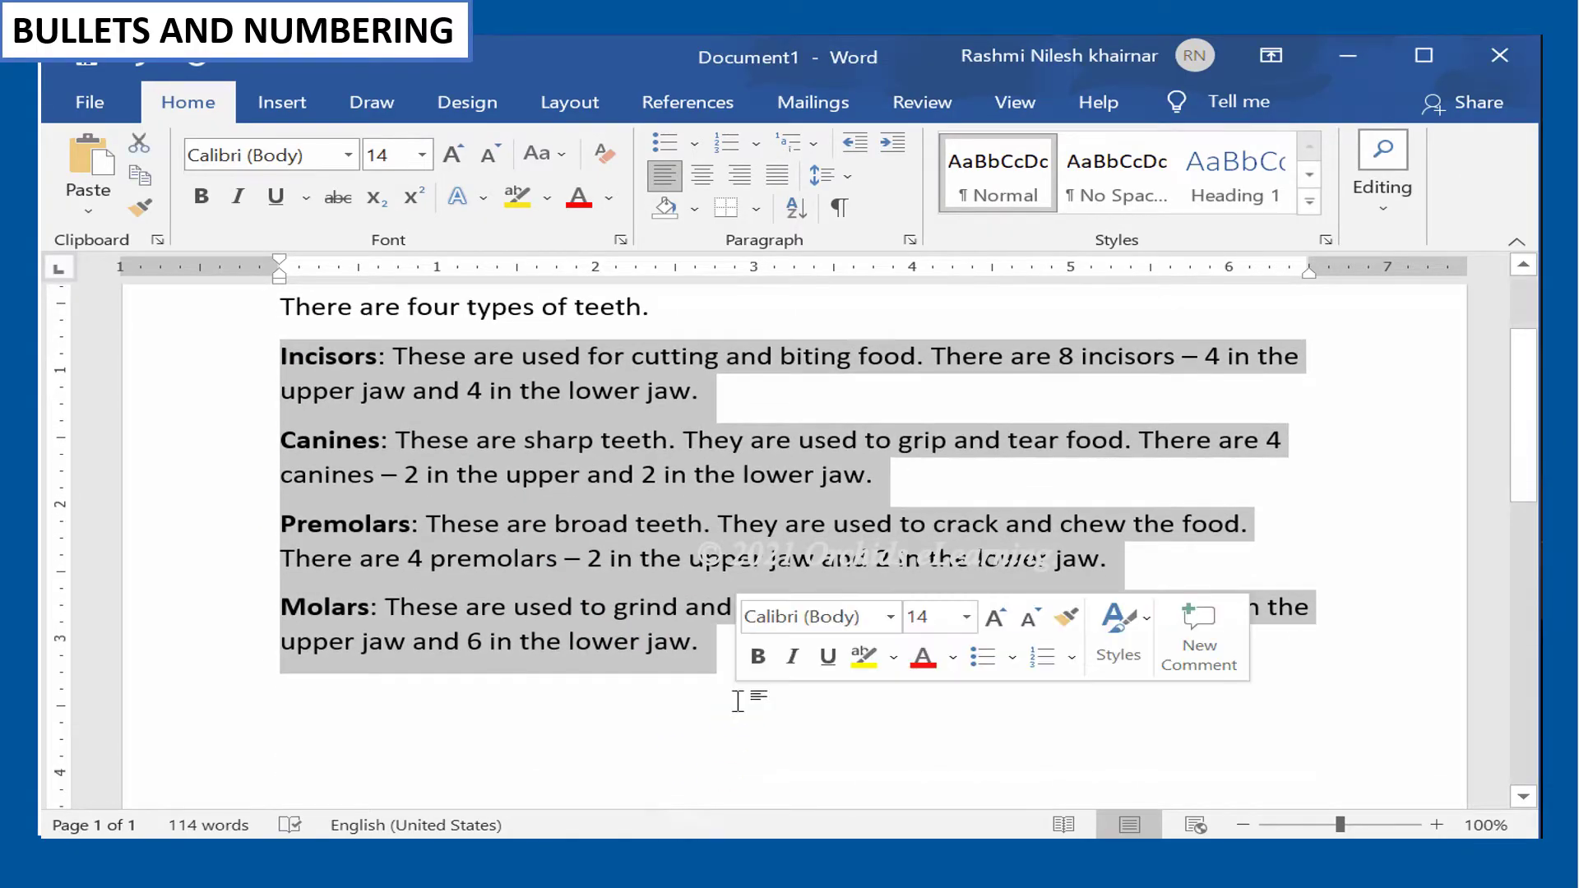
scroll(846, 529, "up", 2)
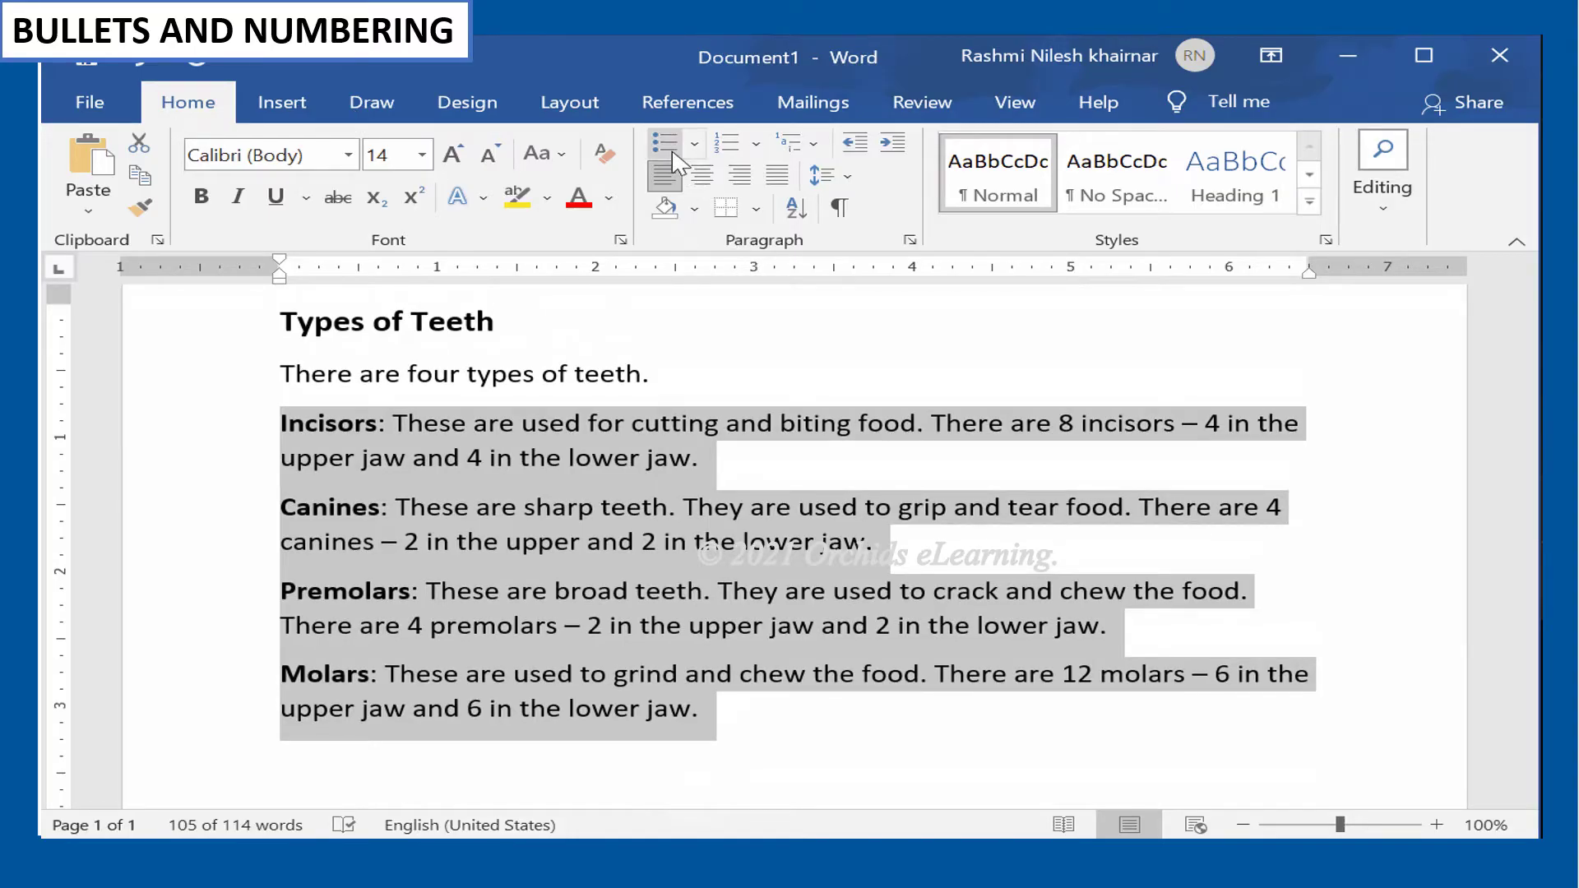
left_click(694, 145)
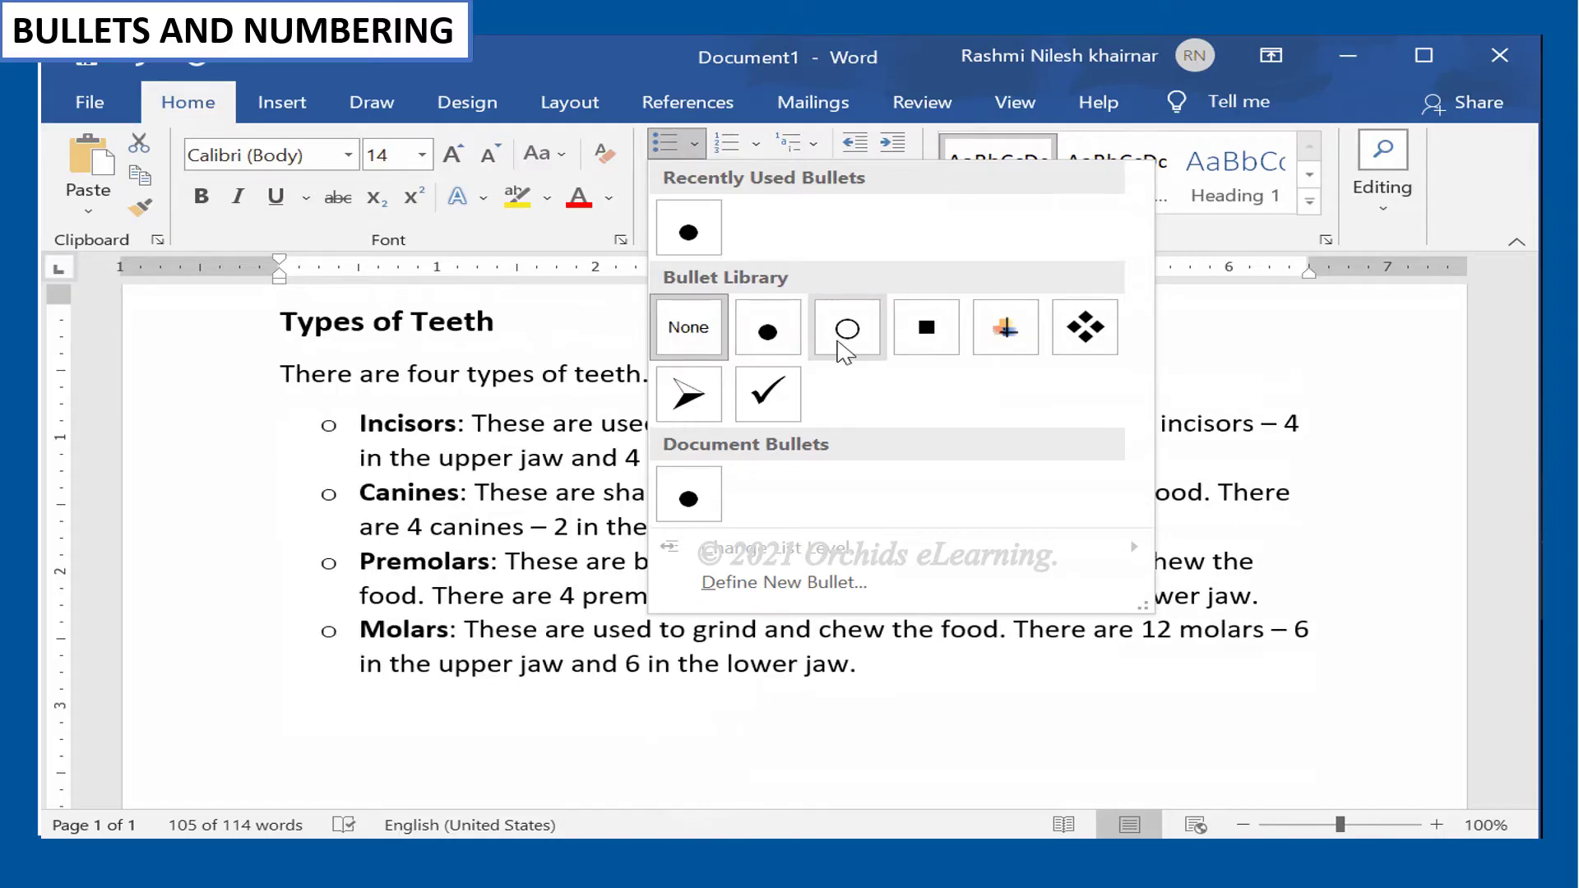
left_click(1006, 332)
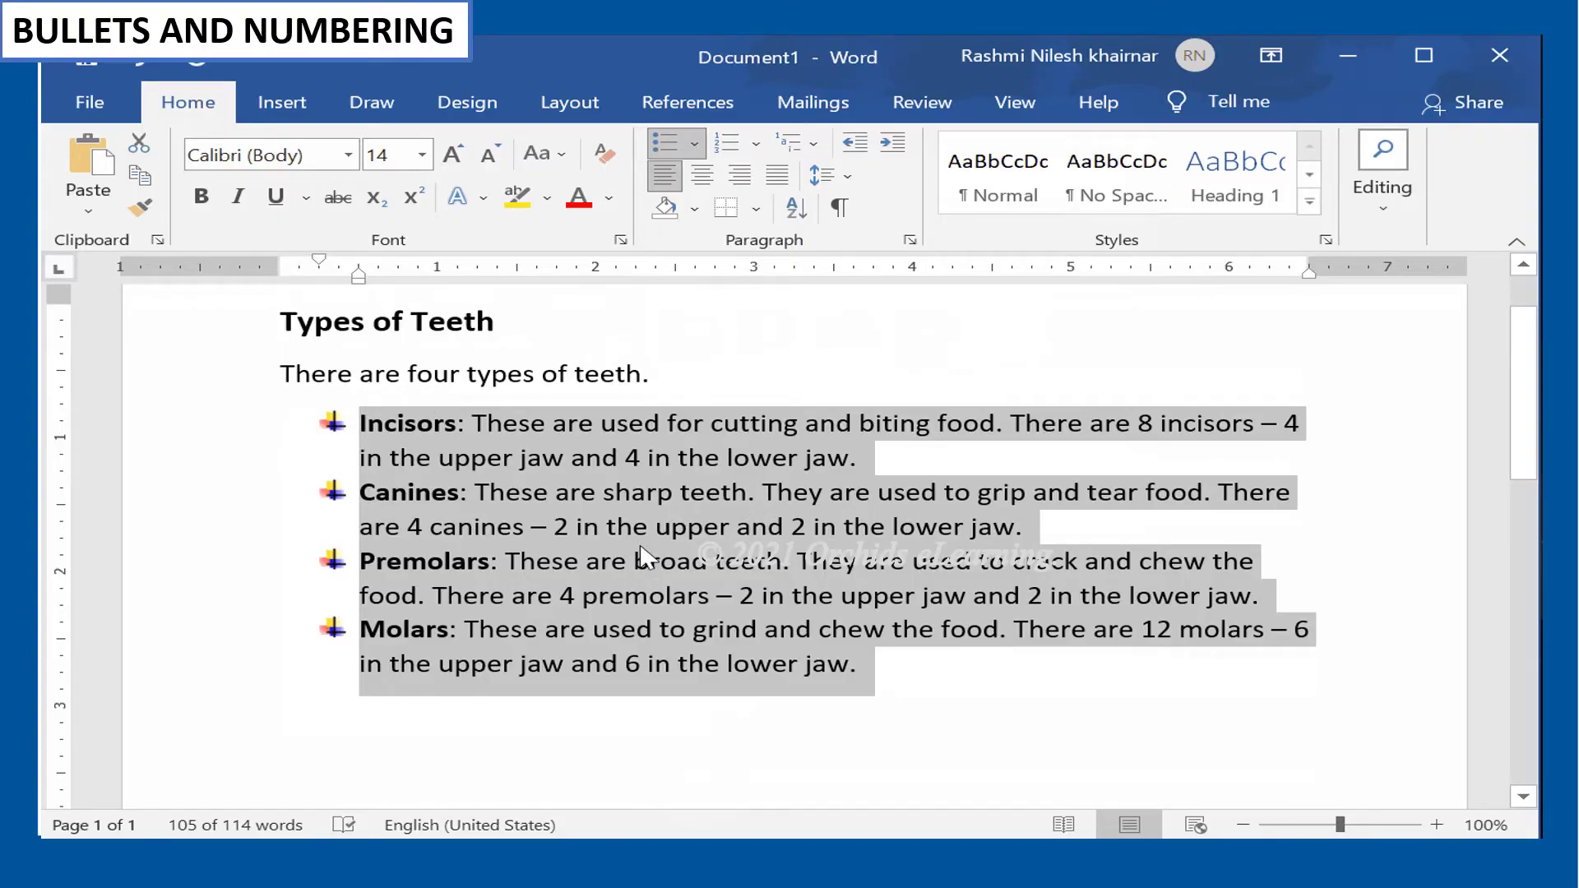
left_click(755, 148)
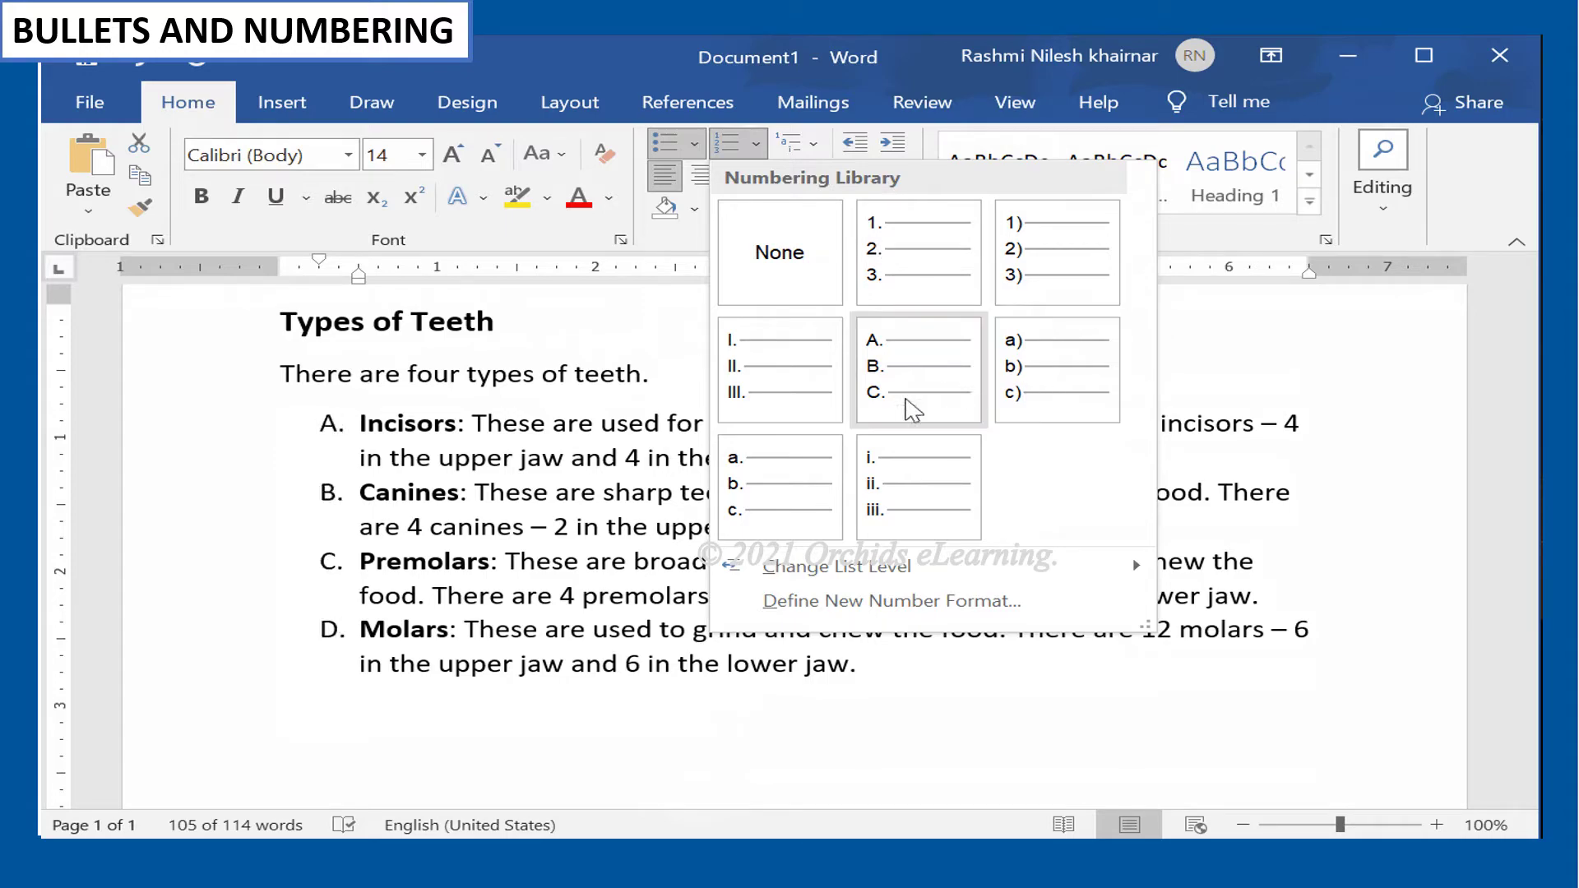
Step: Apply the 1) numbering format to the four teeth paragraphs and deselect the list
left_click(1020, 267)
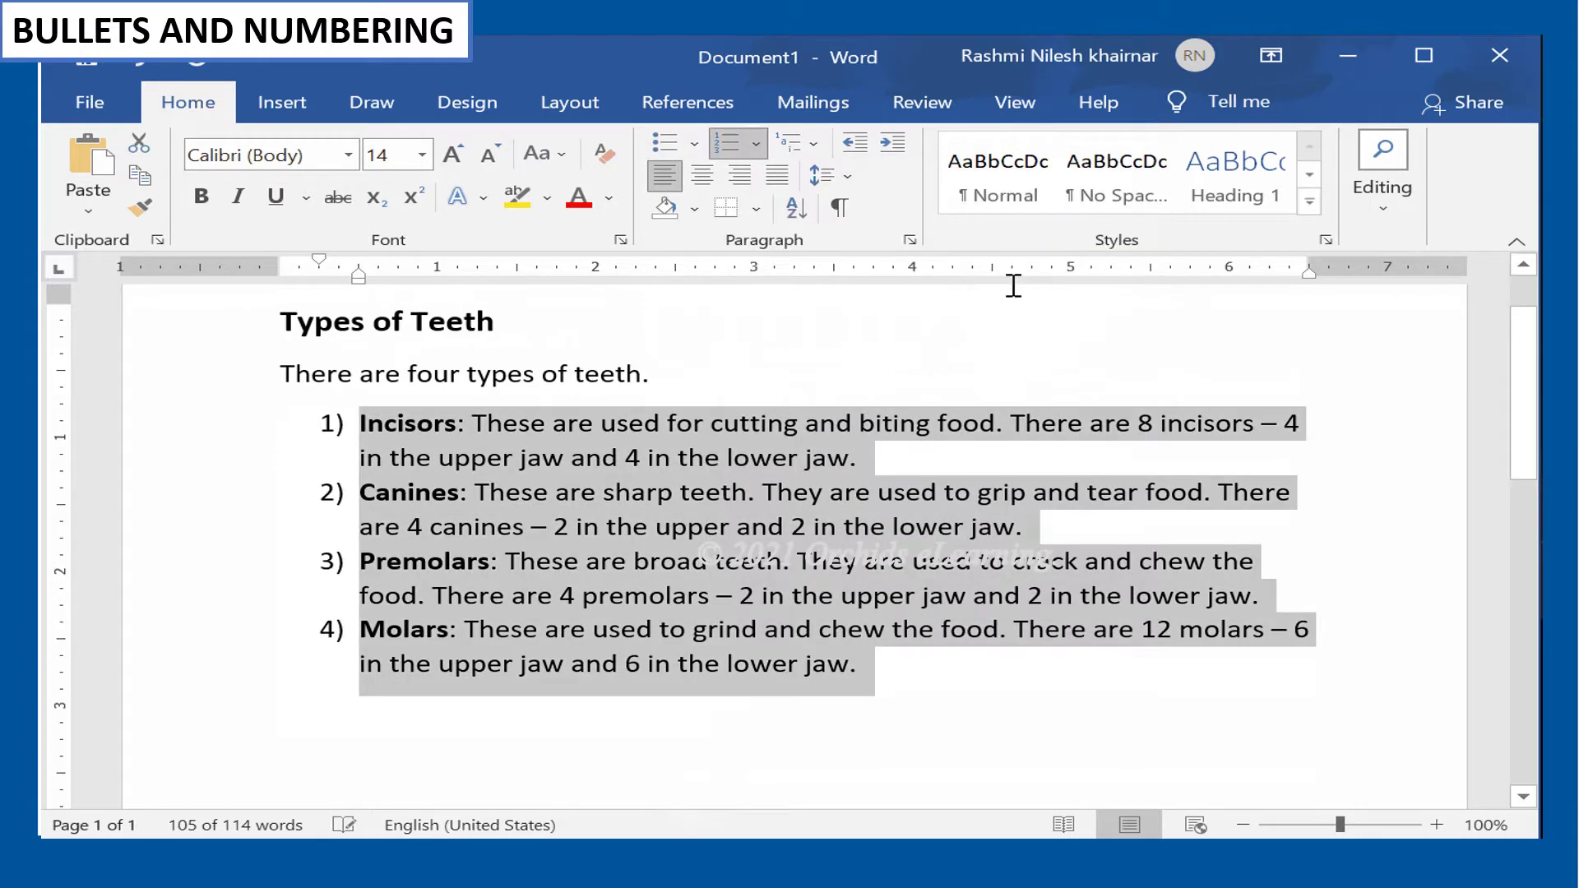
left_click(1028, 470)
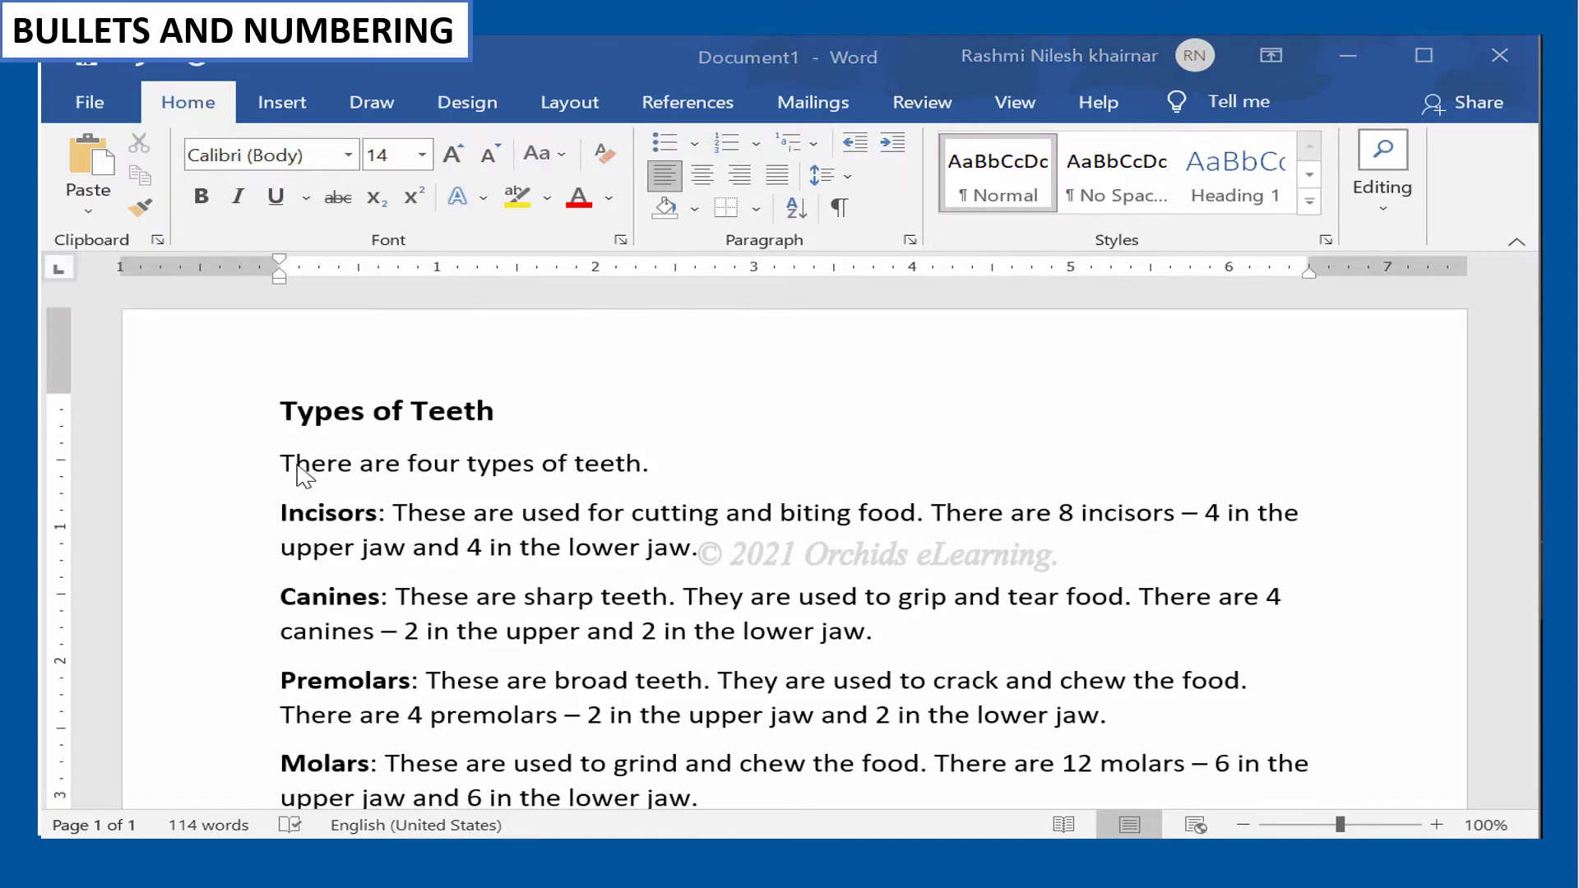
left_click(299, 478)
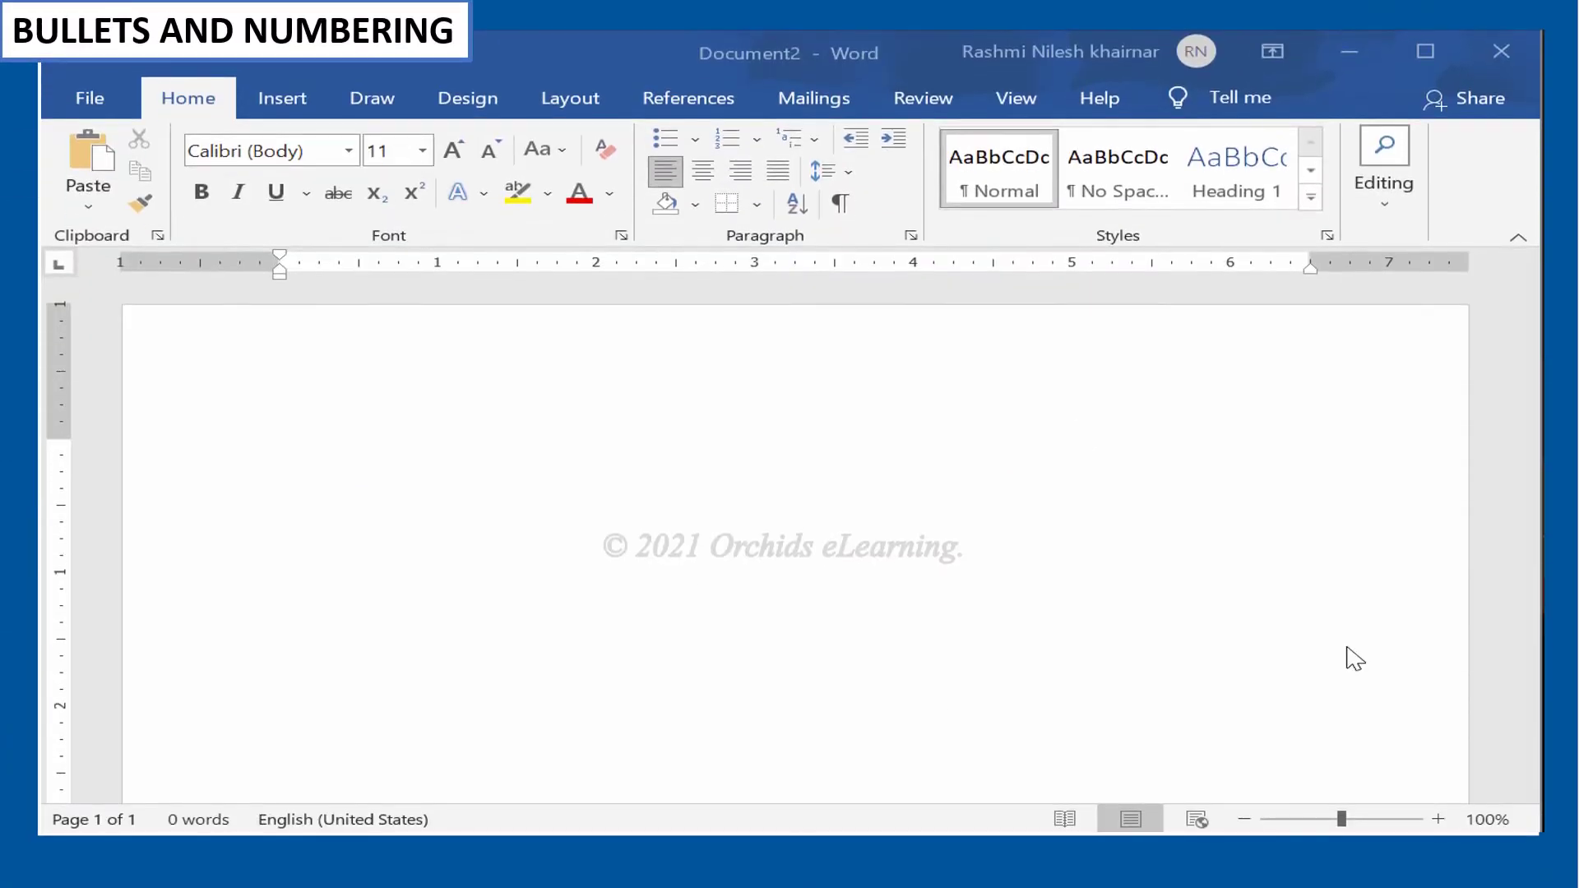
Step: On the blank page, enlarge the font size and start a checkmark bullet list
left_click(431, 403)
left_click(452, 149)
left_click(451, 149)
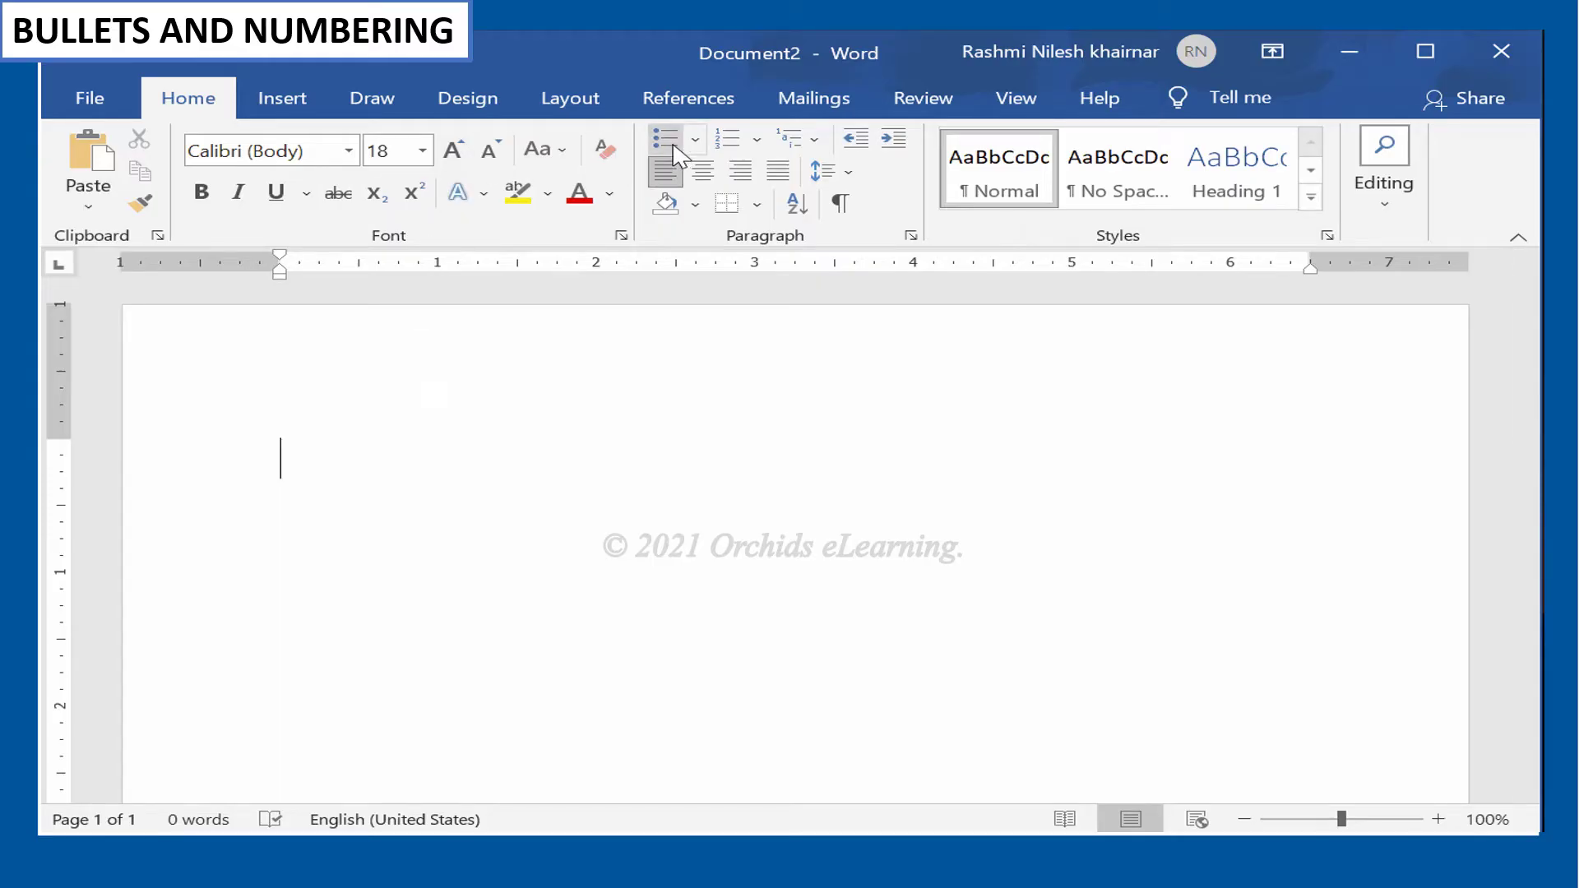
left_click(694, 139)
left_click(755, 386)
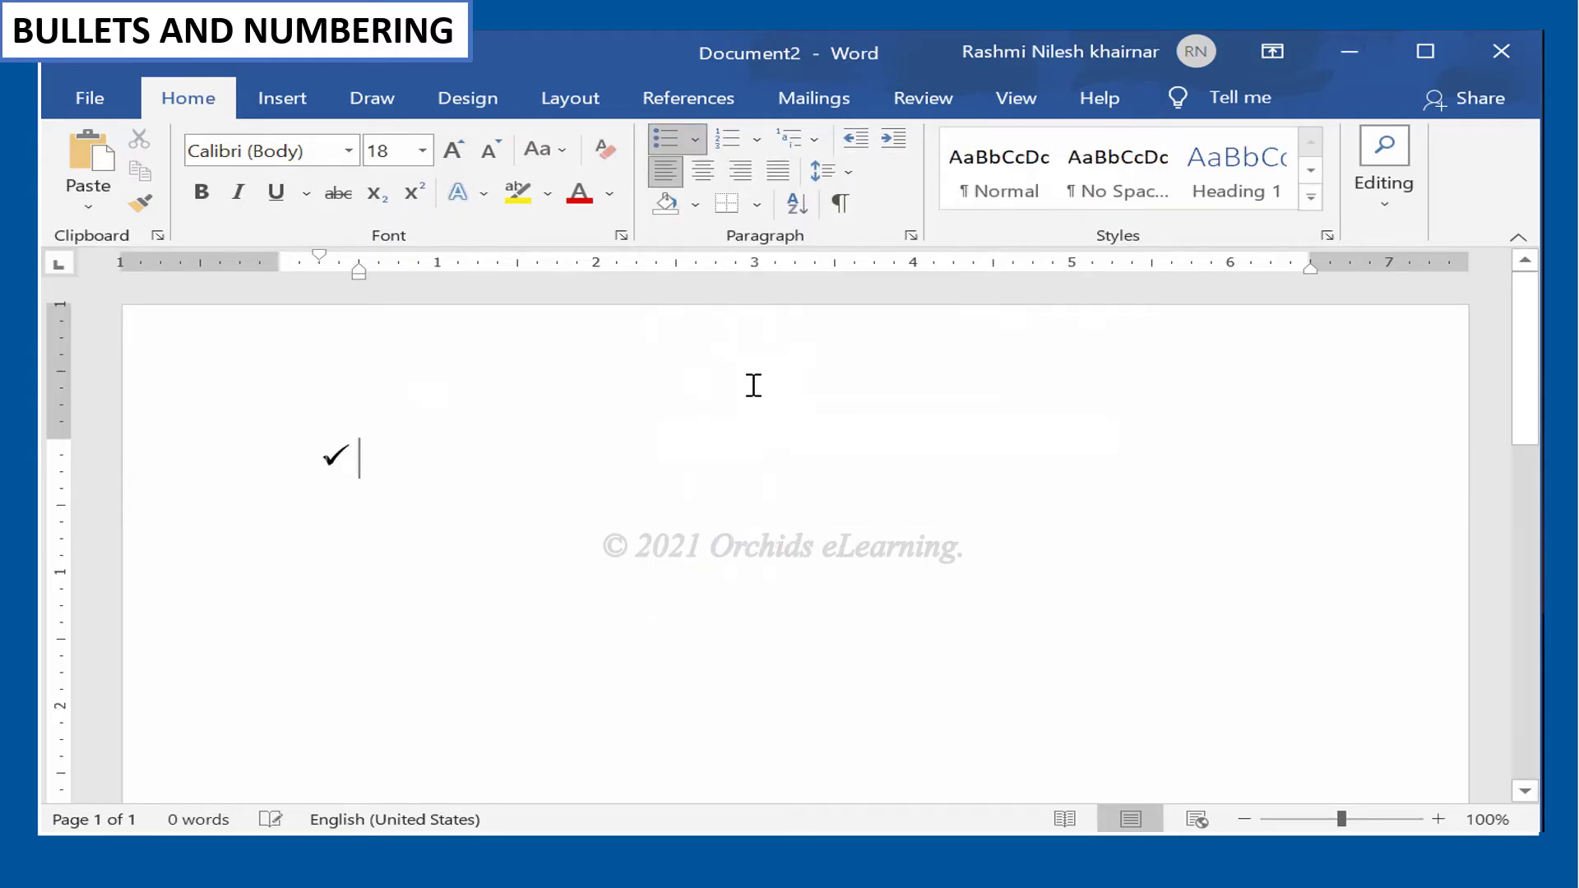
Step: Type the list items Types of teeth, Incisors and Canines
type("T")
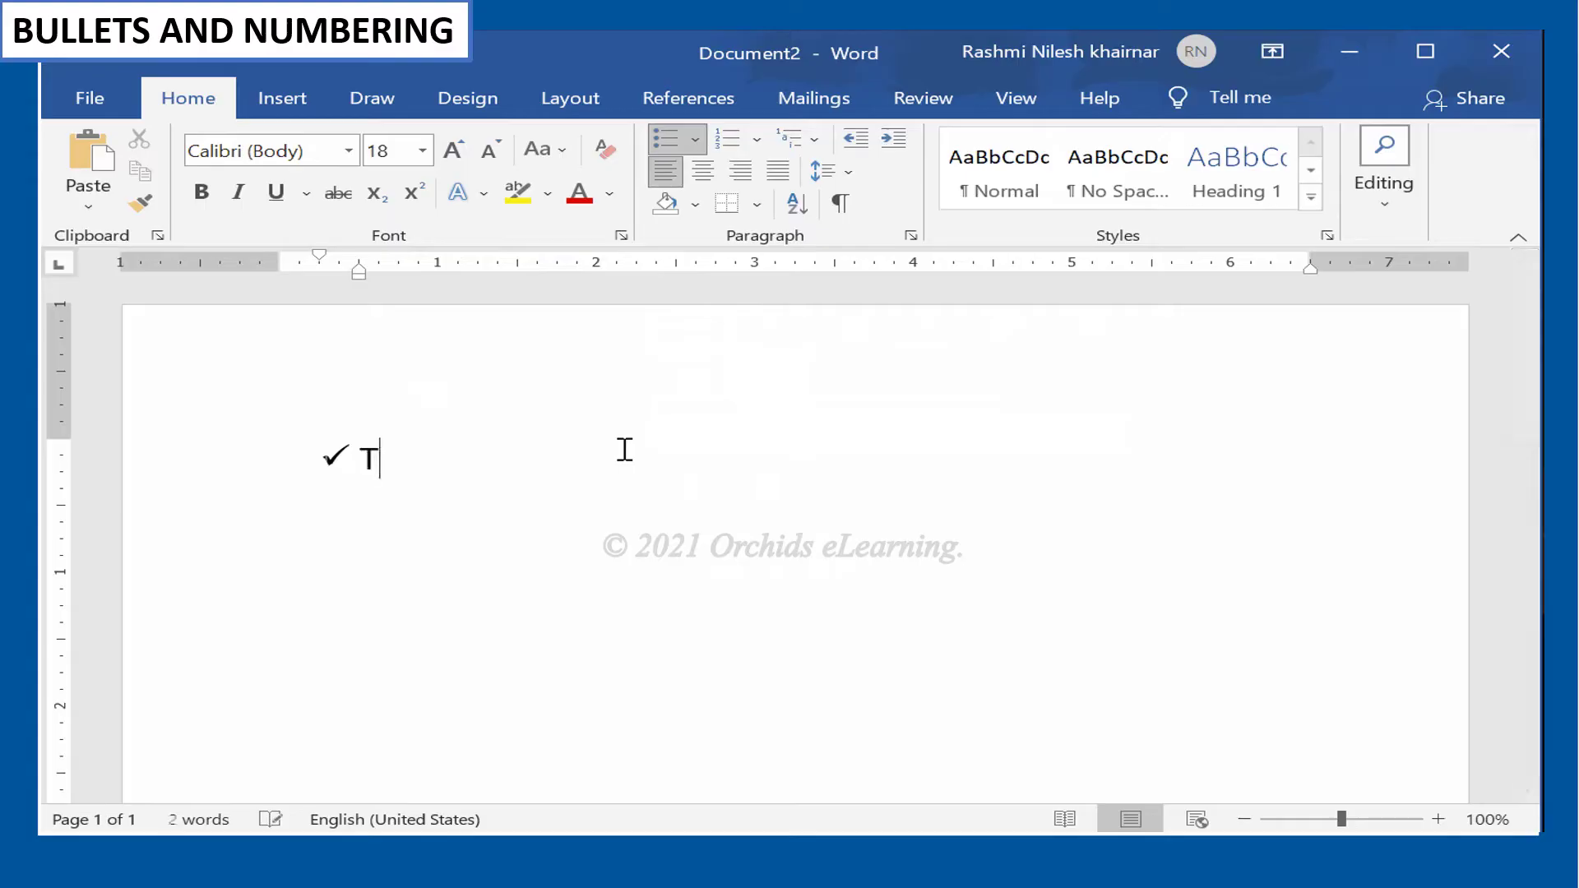
key("BackSpace")
type("types of tee")
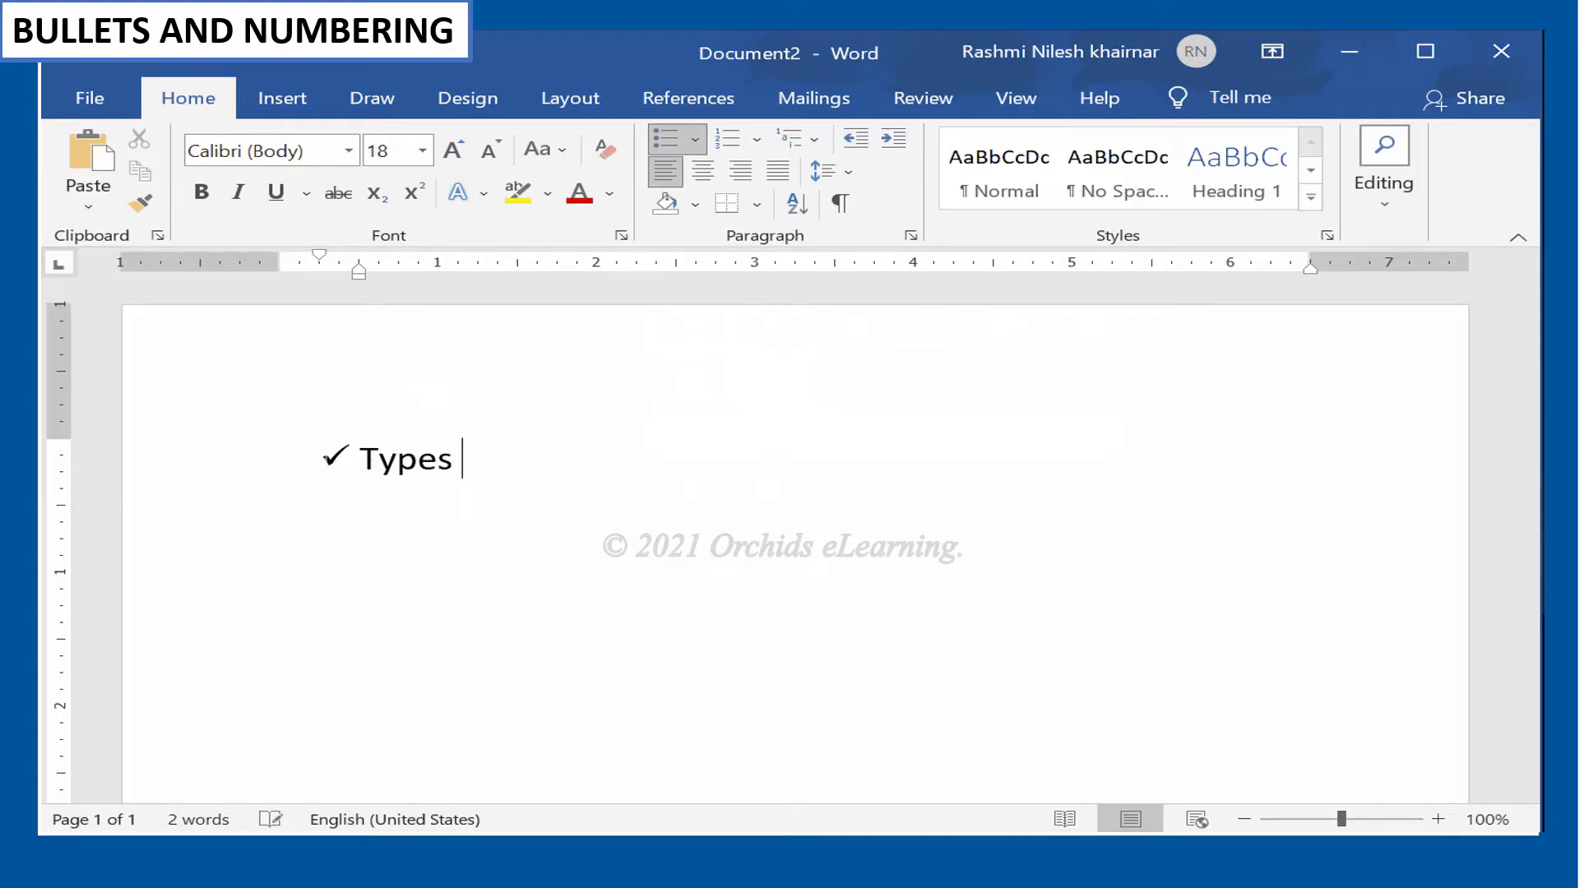
type("th")
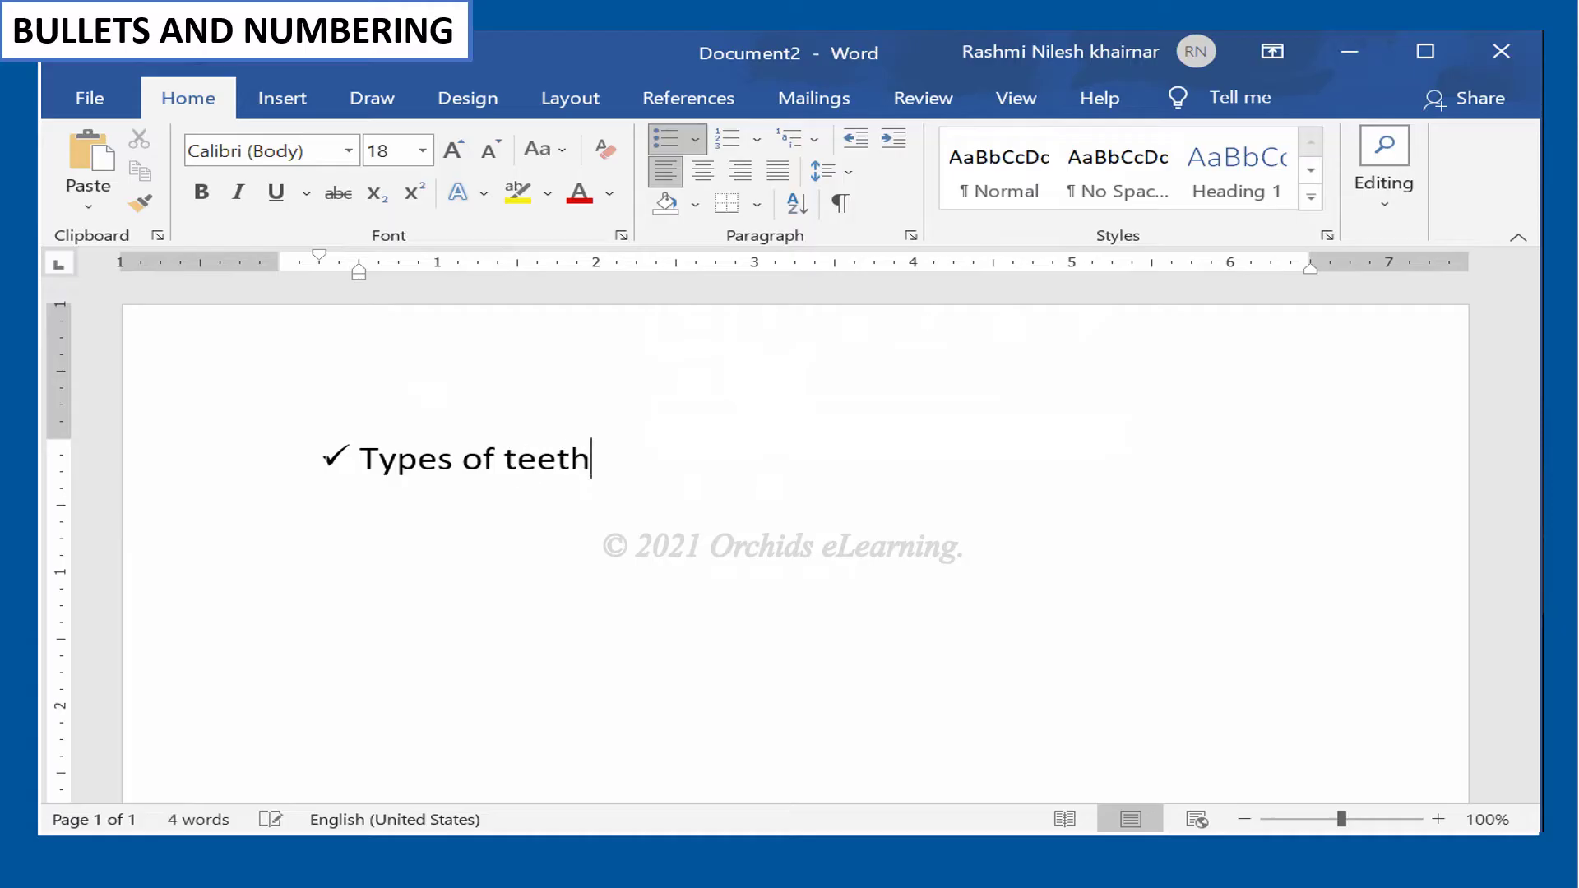
type("ncisors")
key("Return")
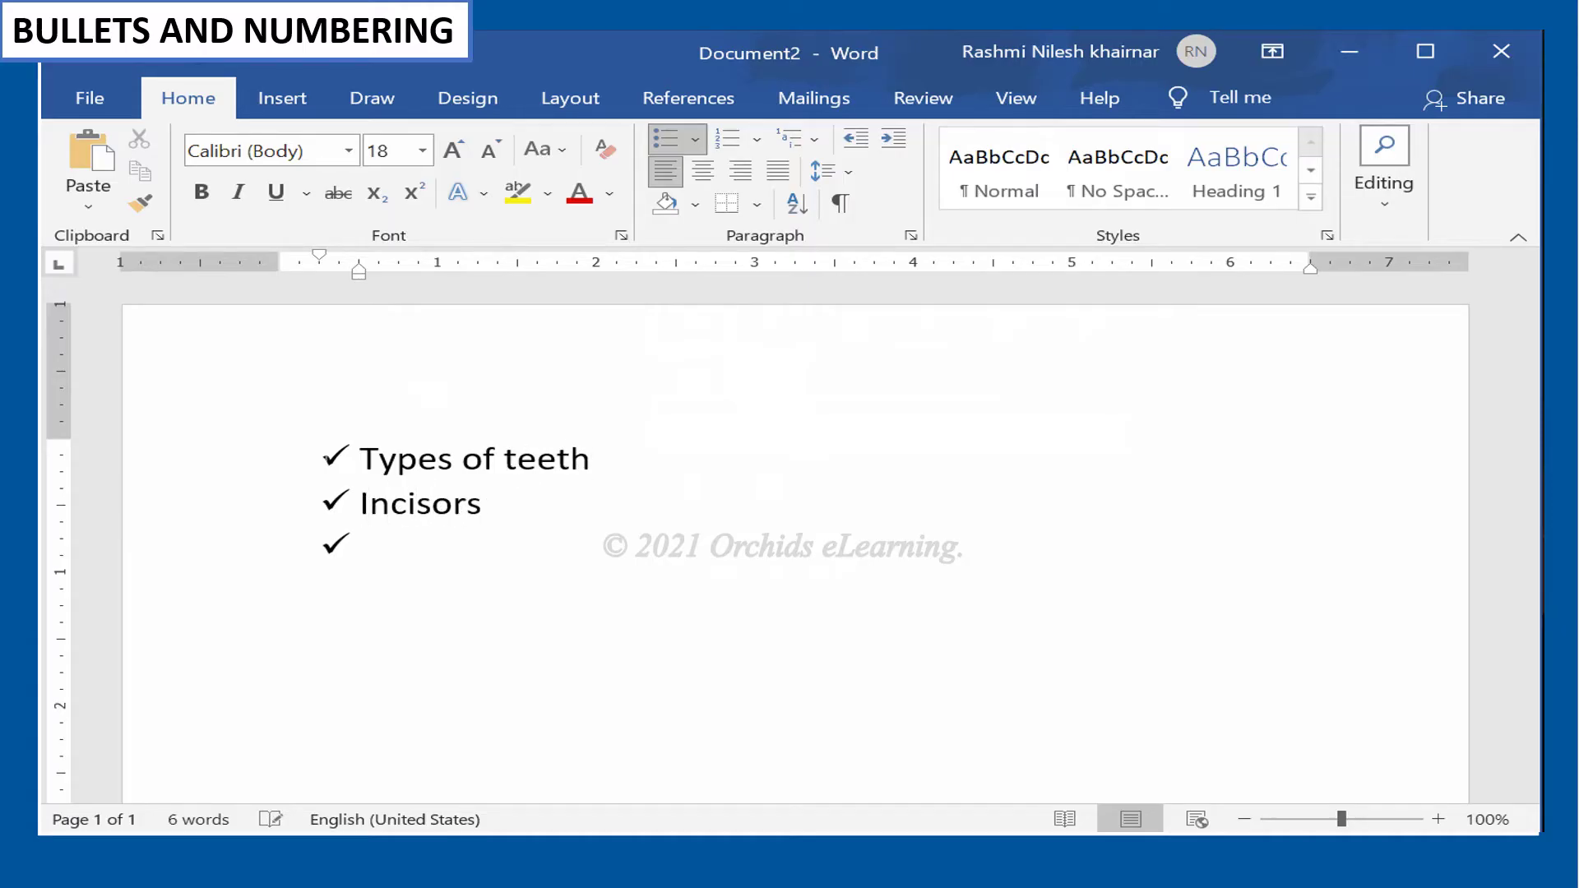
type("canines")
key("Return")
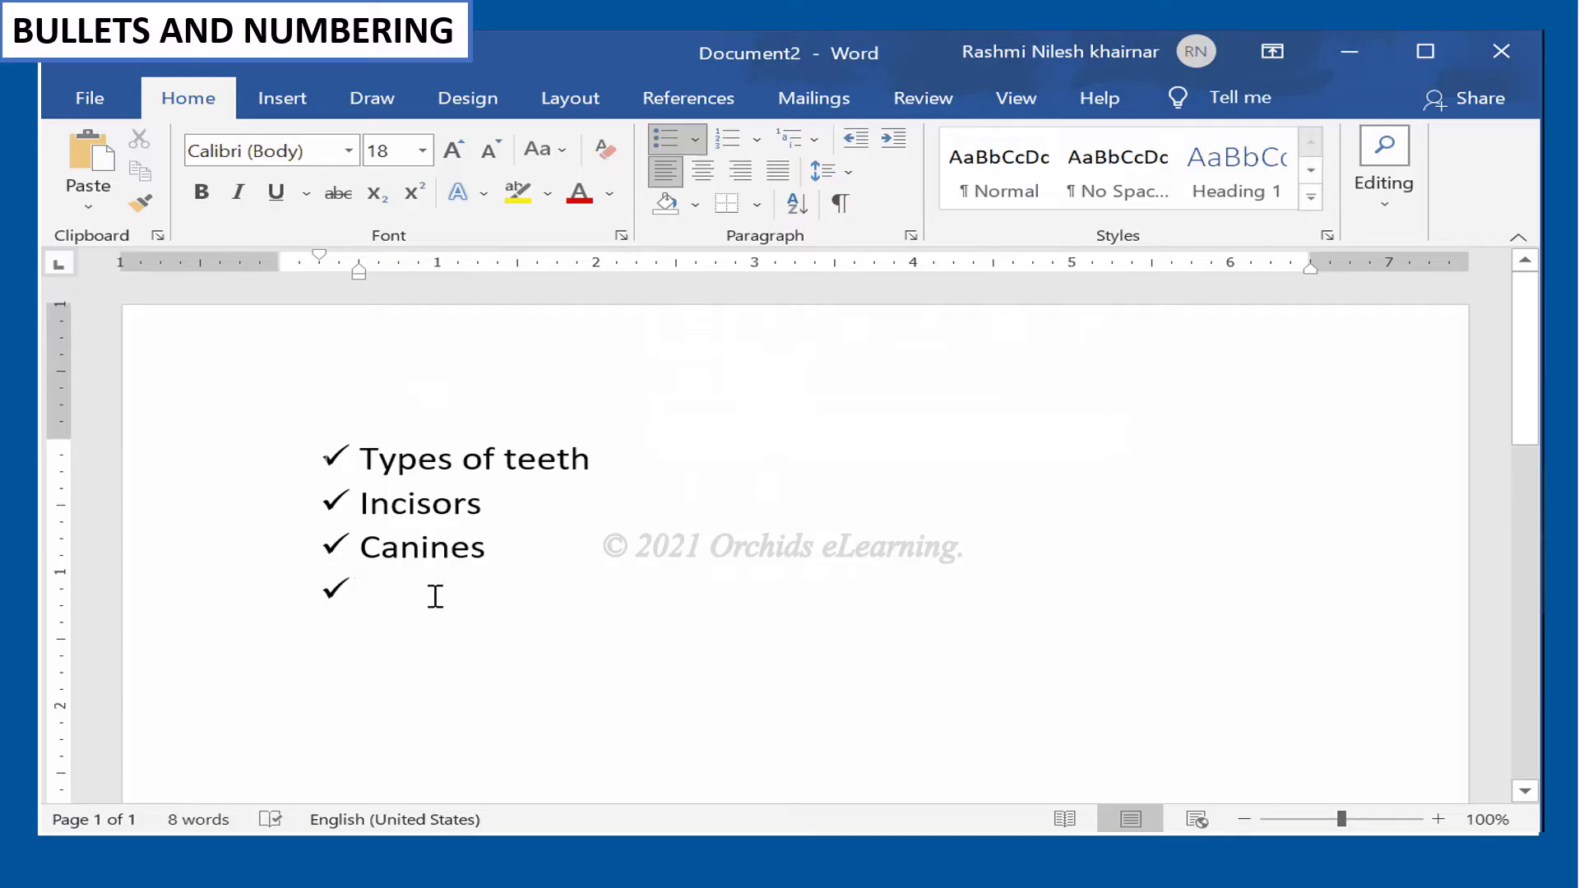
Step: Remove the bullets from the three lines and from the empty last line
left_click_drag(492, 580, 360, 457)
left_click(673, 150)
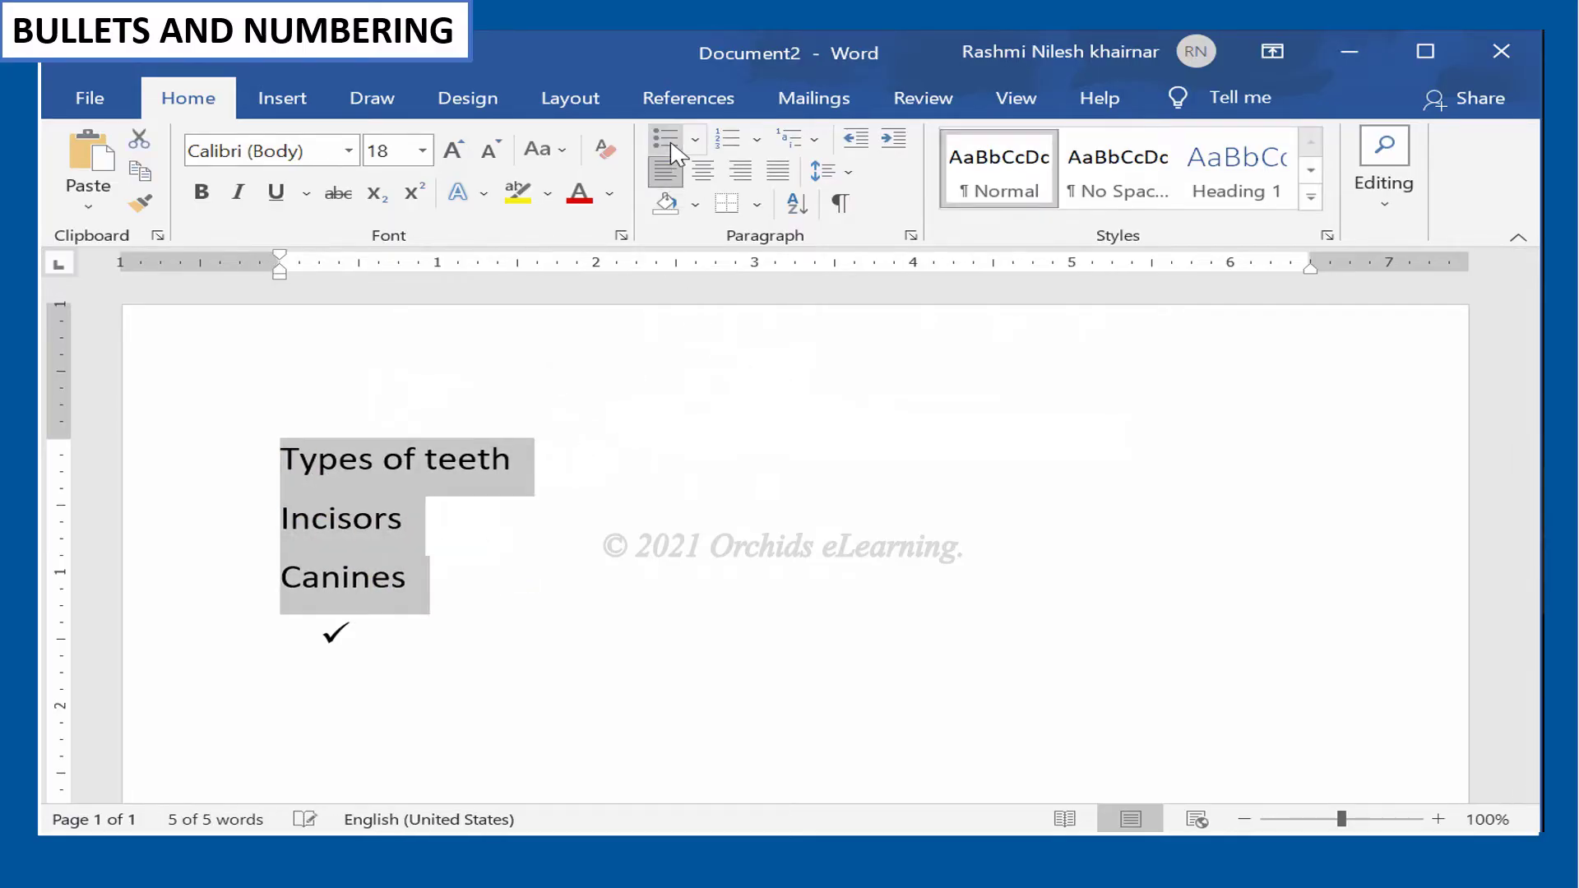
left_click(446, 636)
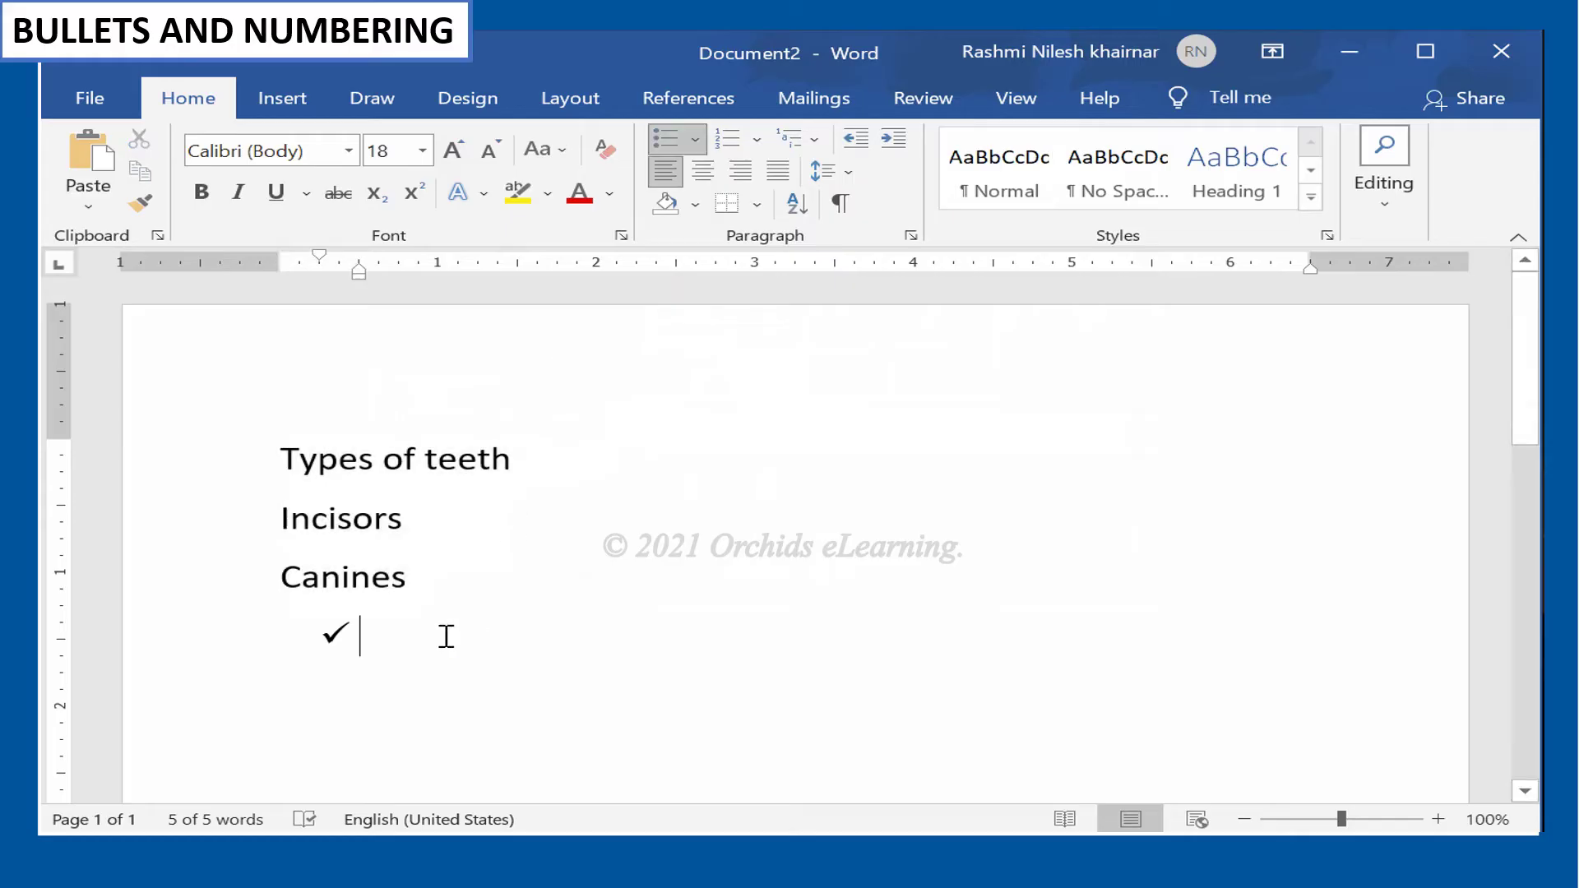
key("BackSpace")
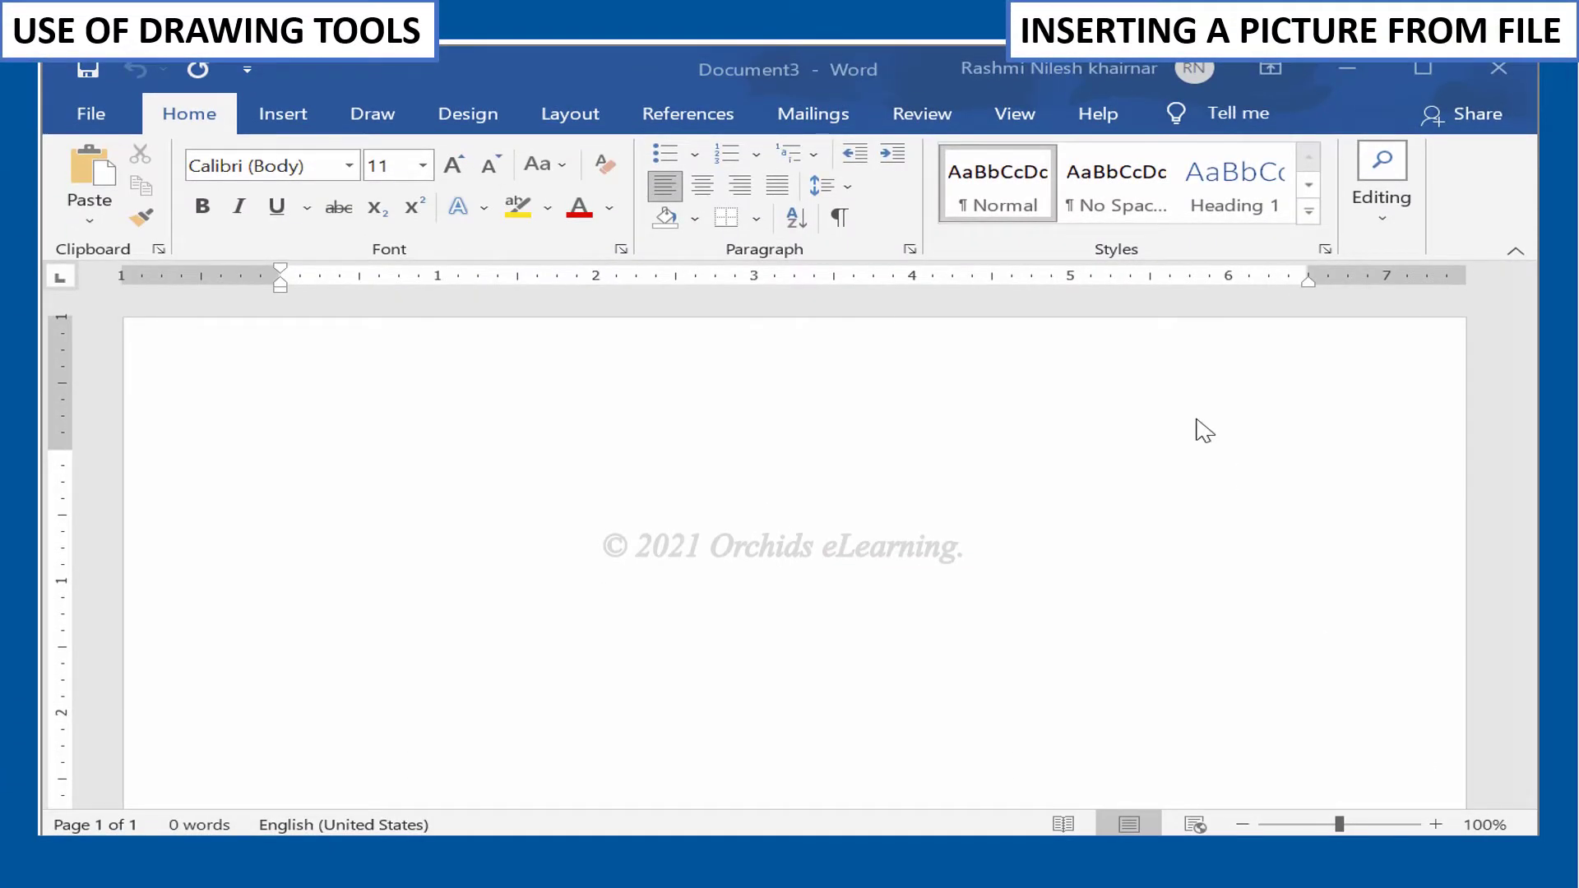
Step: Set the insertion point mid-page and show the Insert > Pictures source choices
left_click(393, 119)
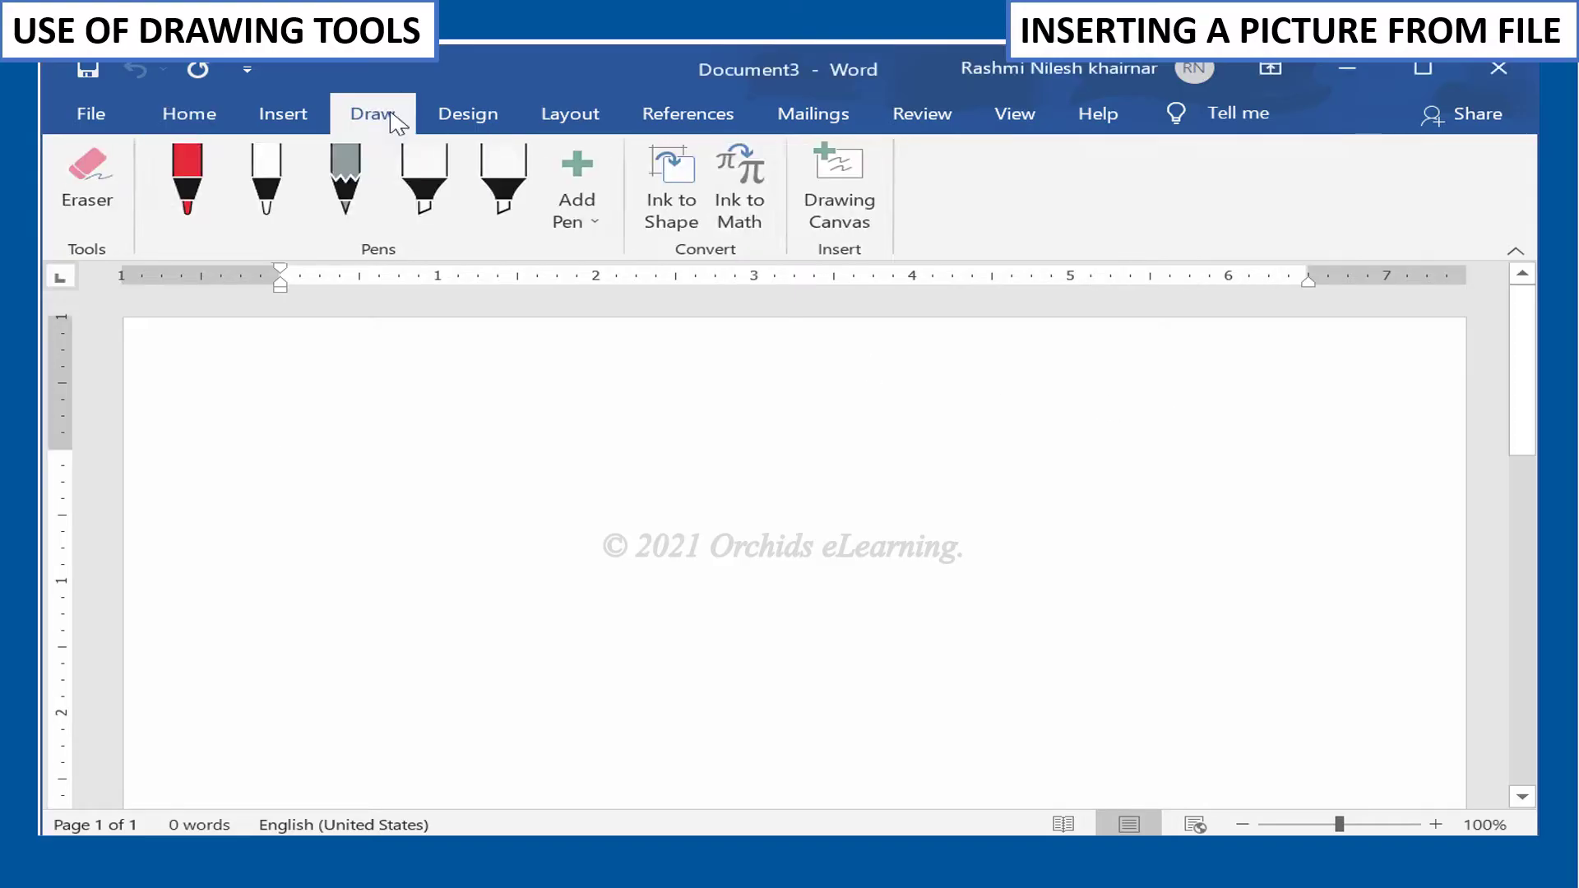
left_click(286, 109)
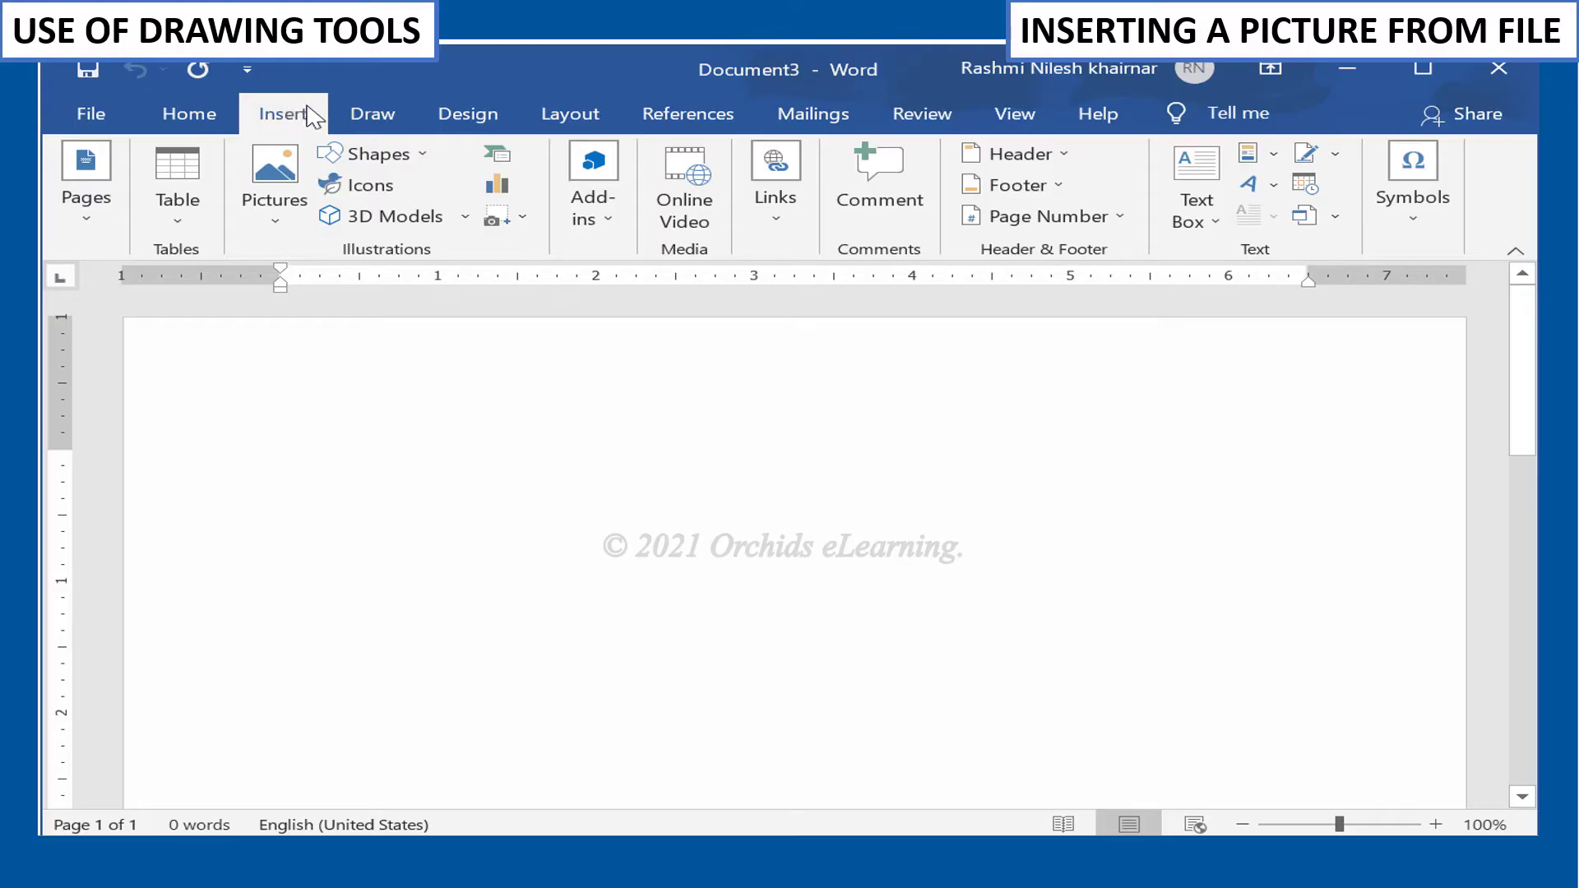
left_click(215, 122)
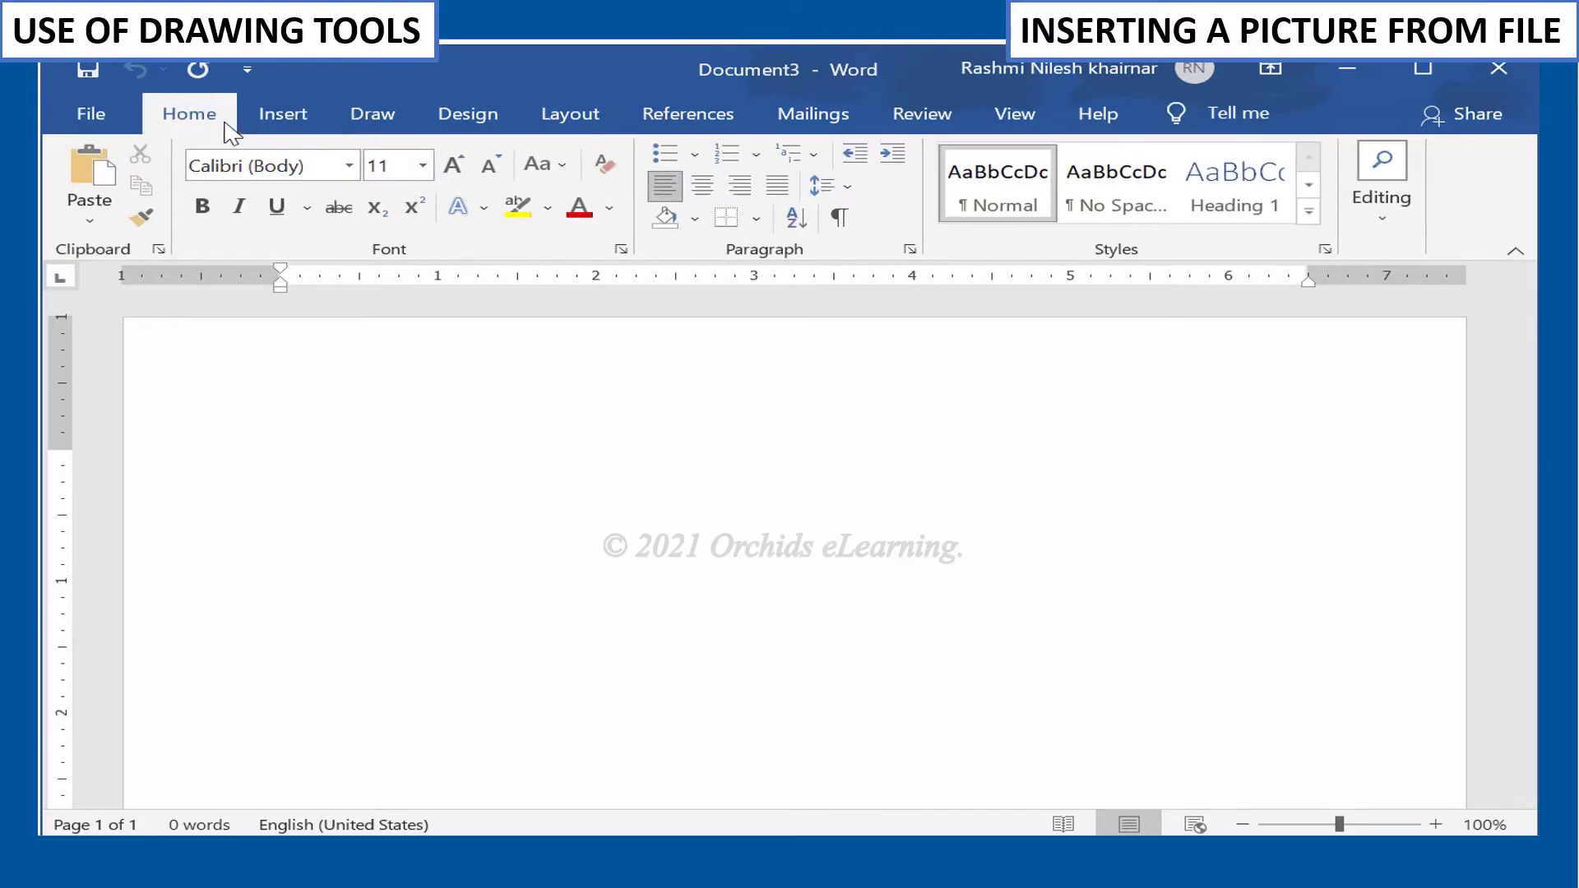
double_click(543, 563)
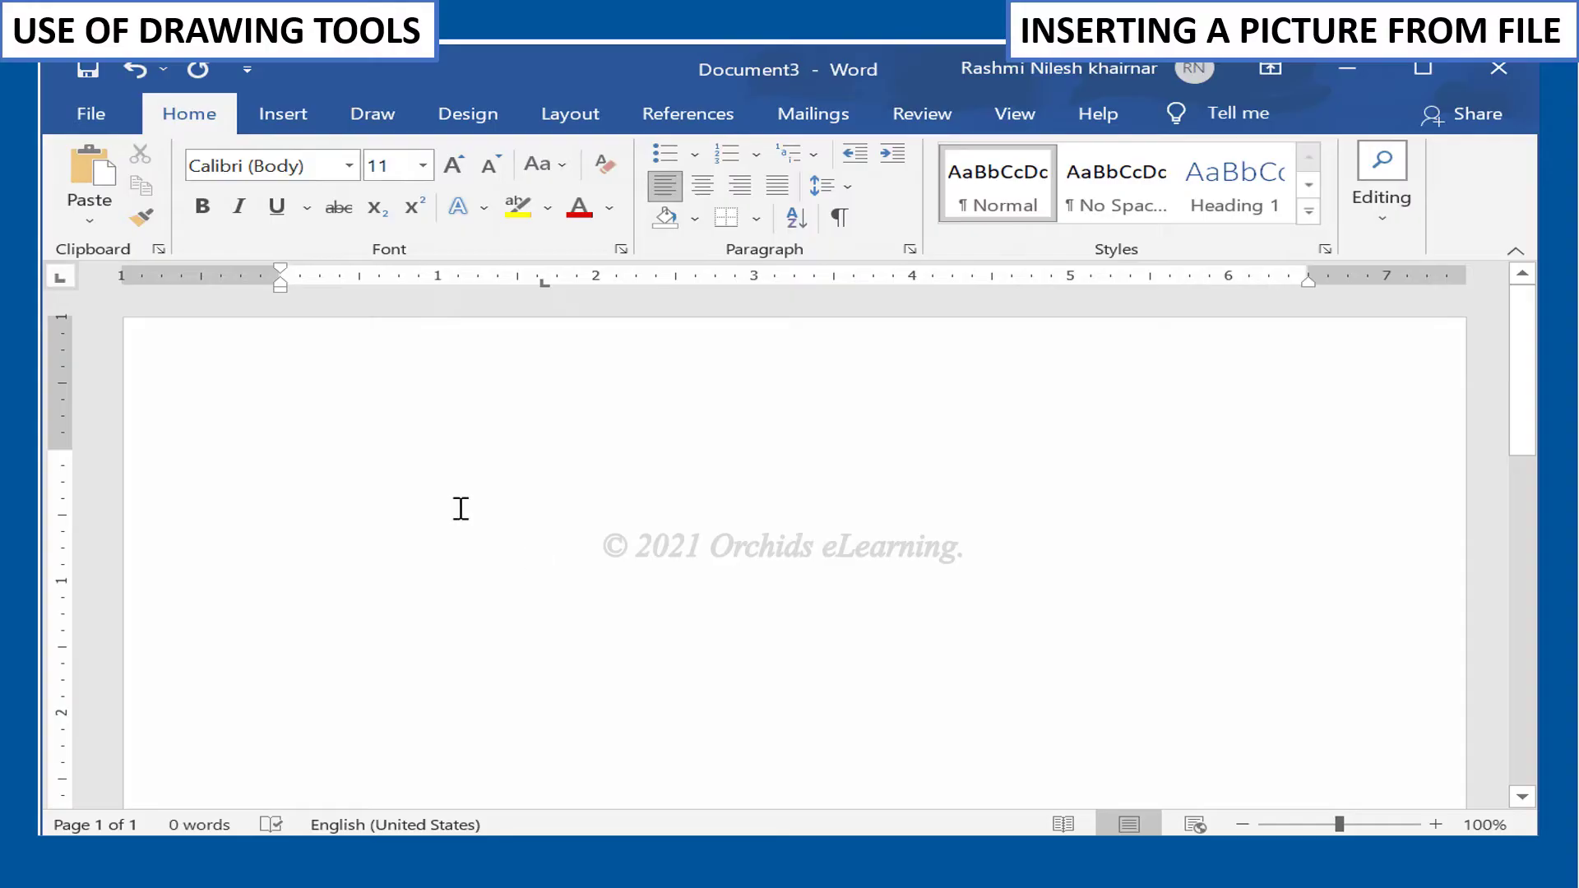
left_click(316, 140)
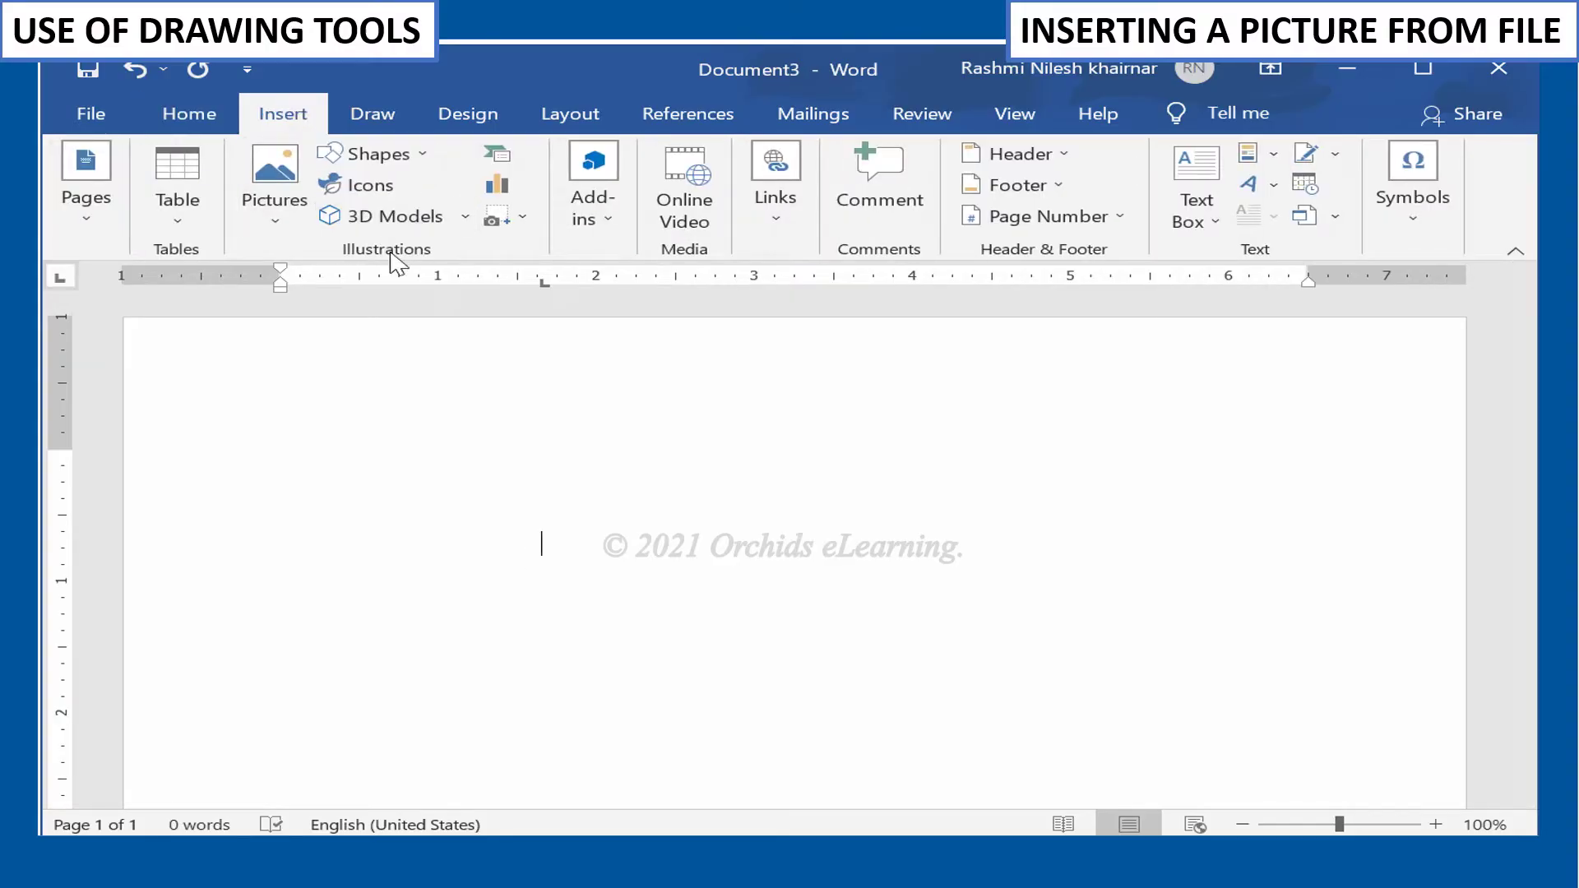
left_click(275, 229)
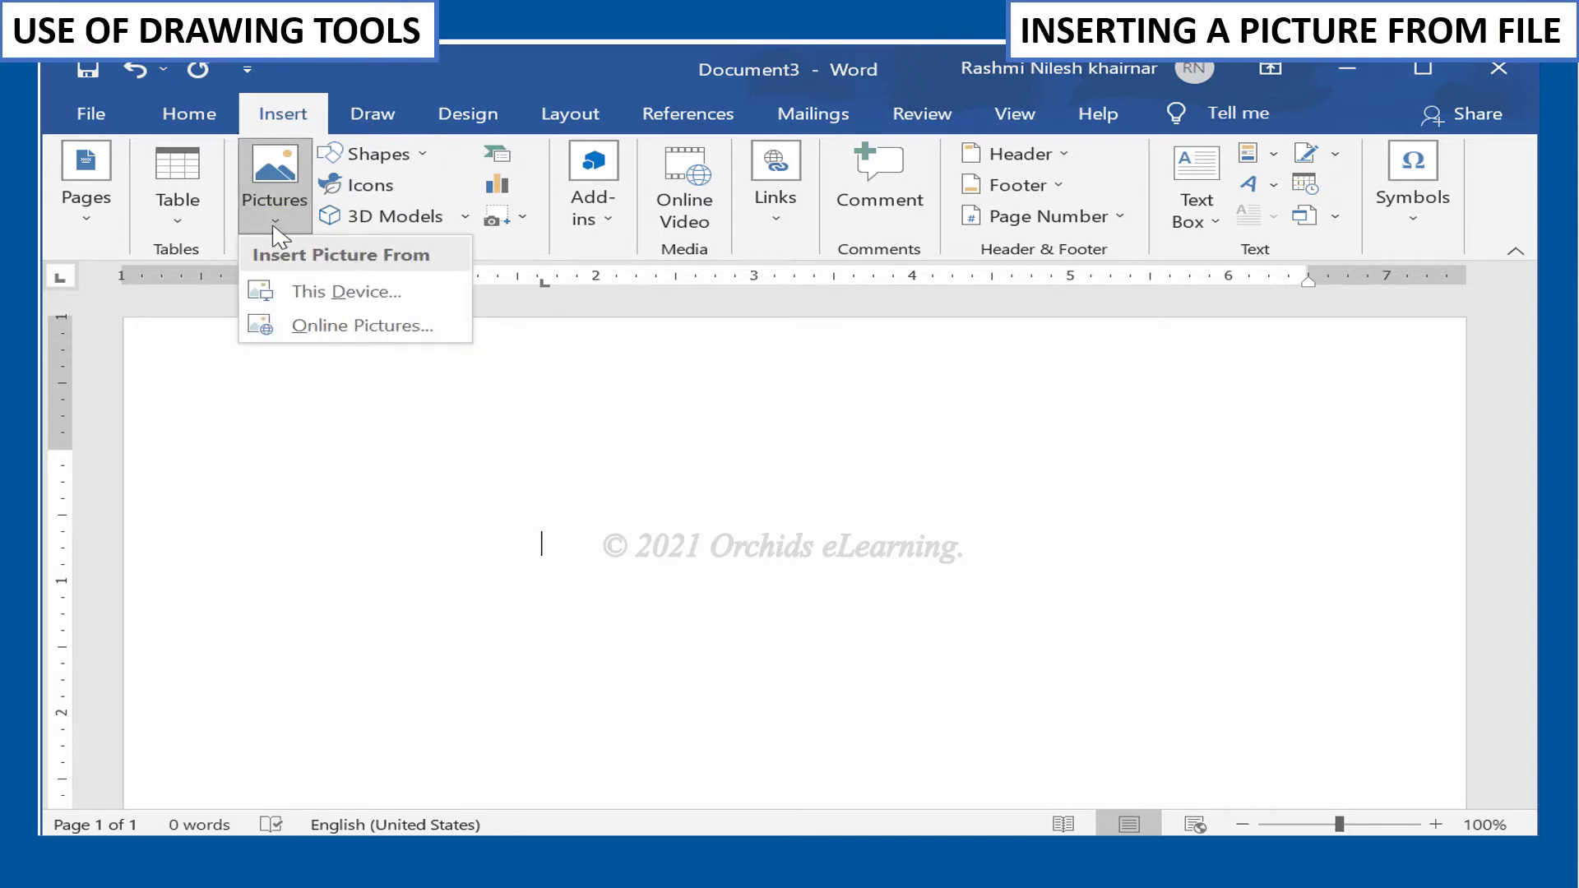
Step: Insert the types of teeth picture from the Desktop folder
left_click(317, 294)
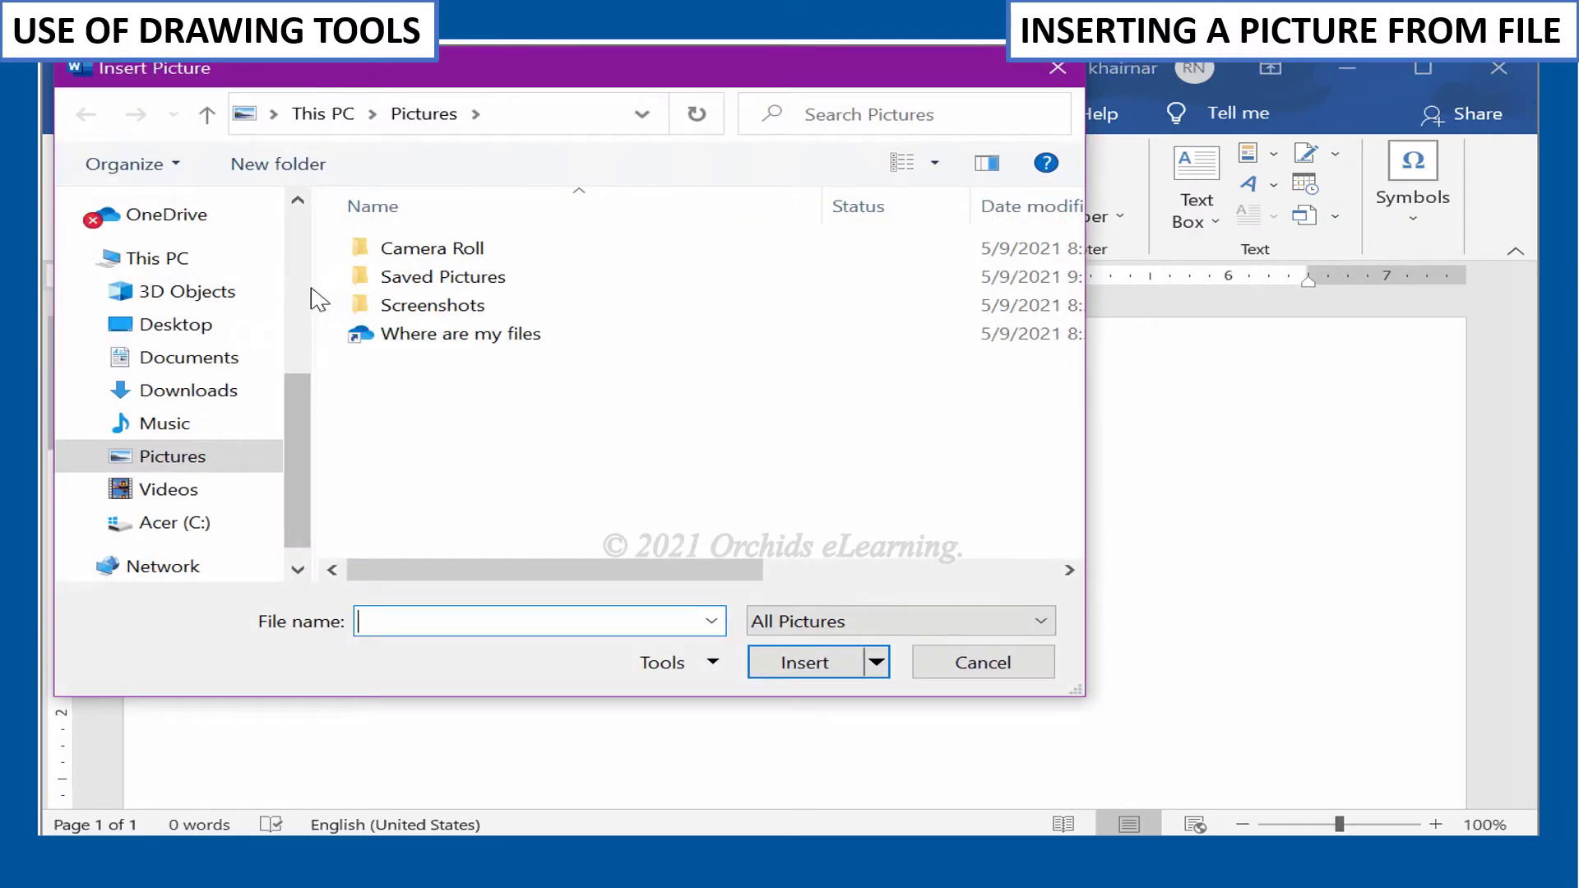
left_click(270, 325)
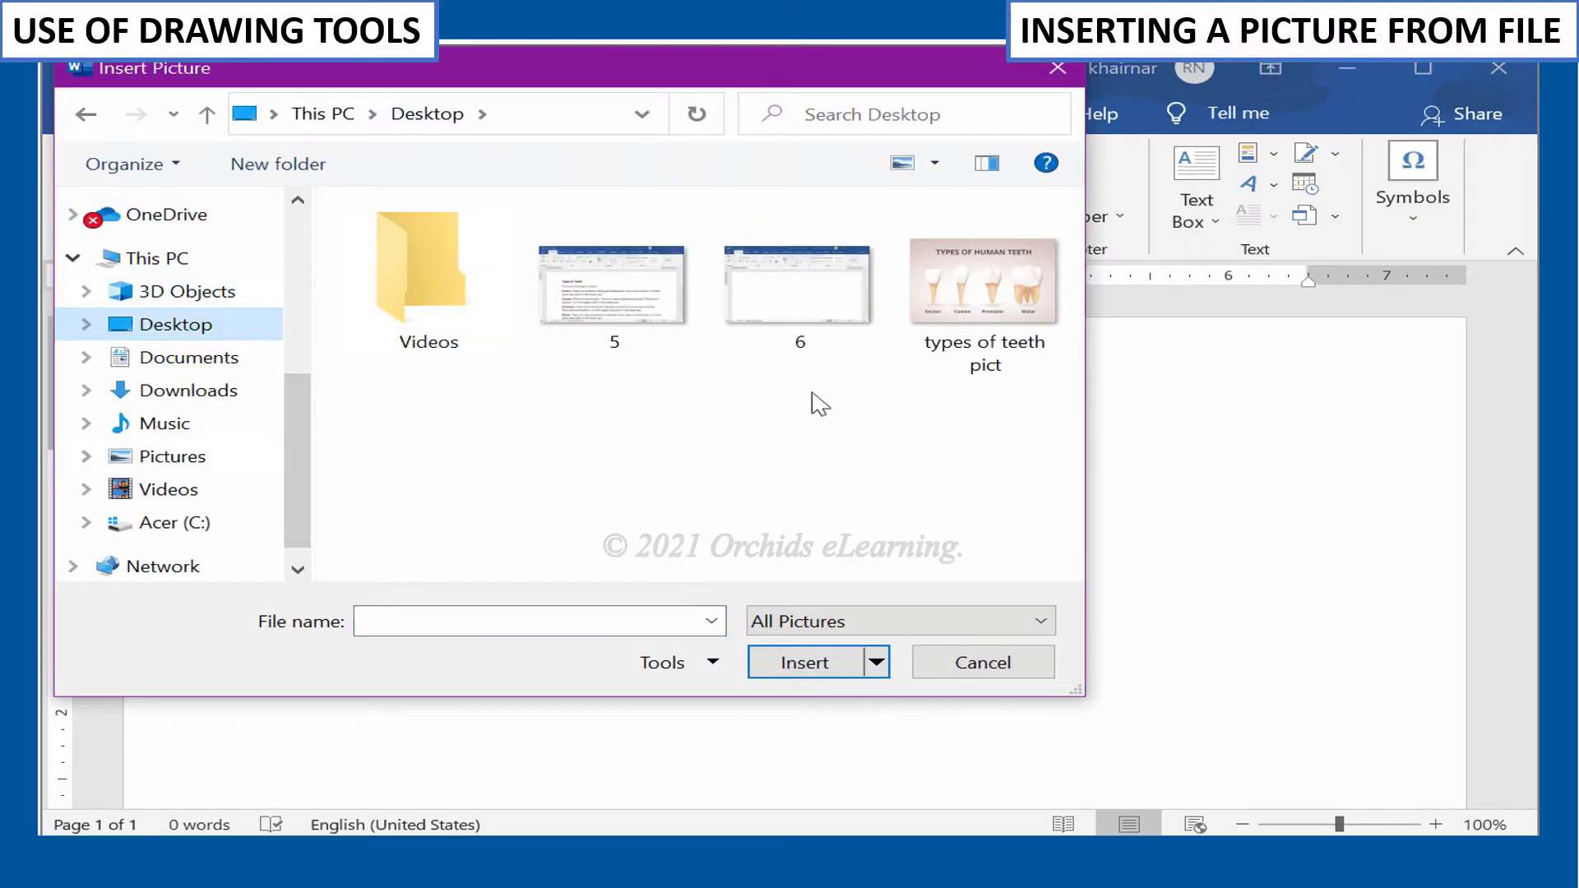
left_click(980, 303)
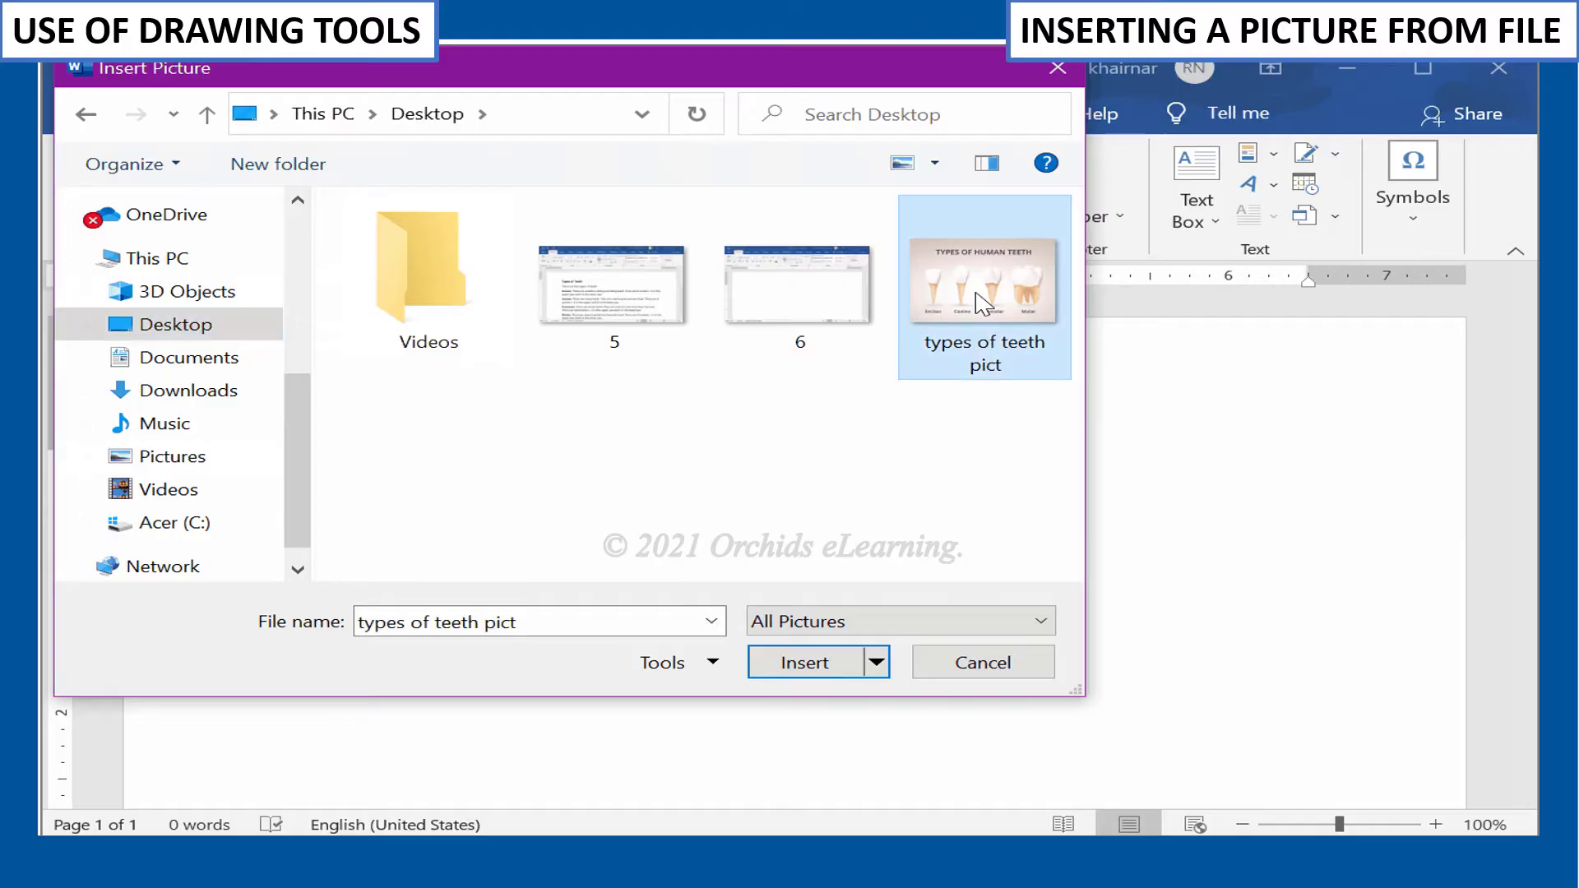
left_click(808, 661)
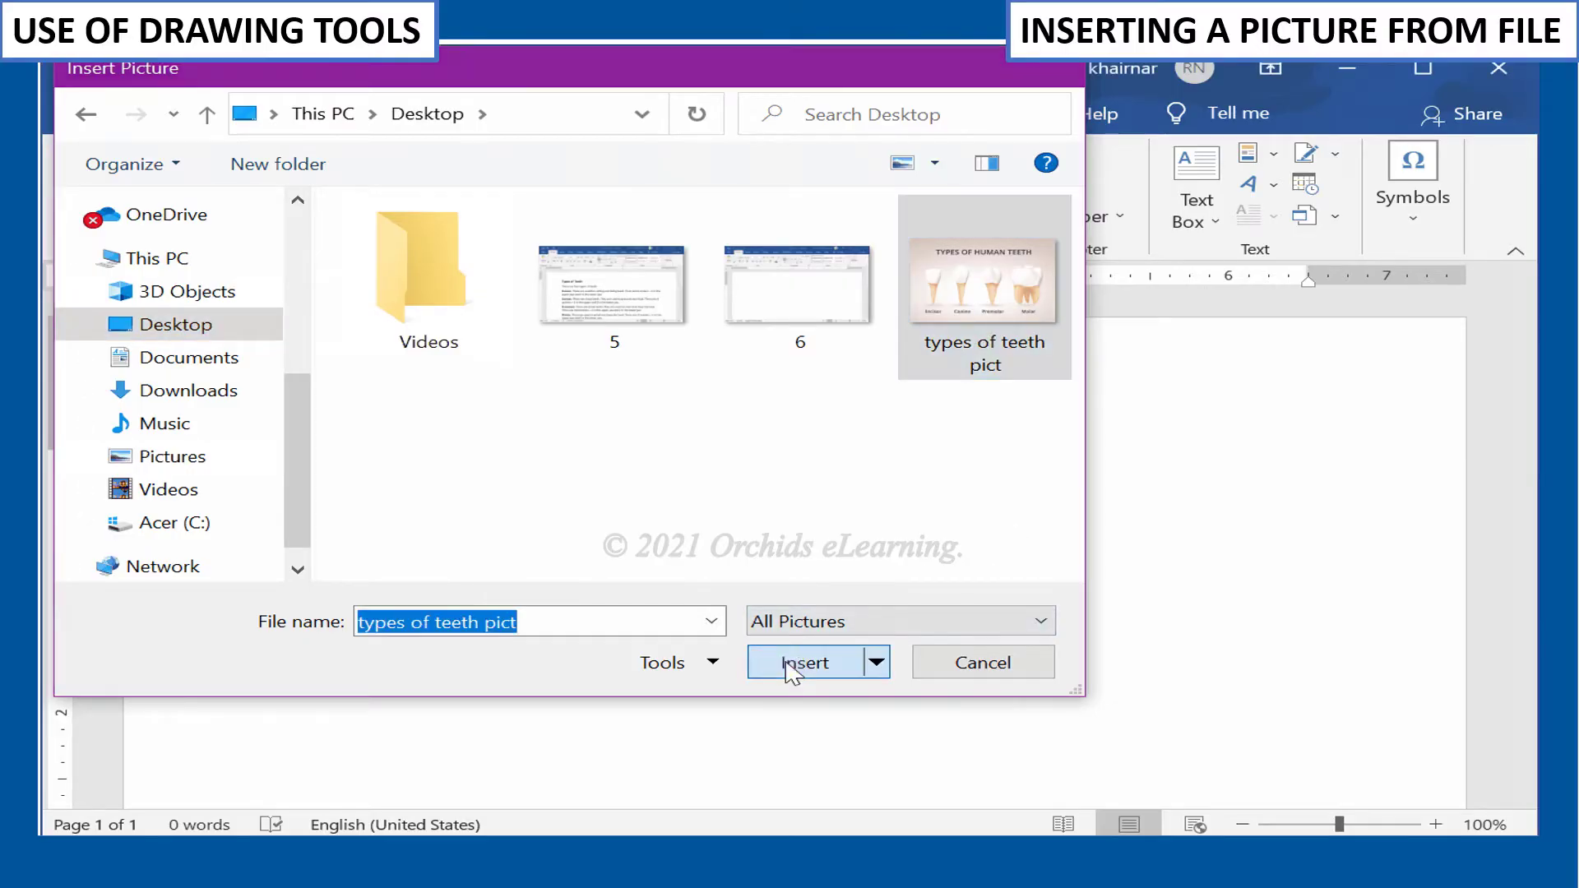
Step: Resize the picture to about 3.13 by 4.54 inches and reposition it
scroll(969, 627, "down", 3)
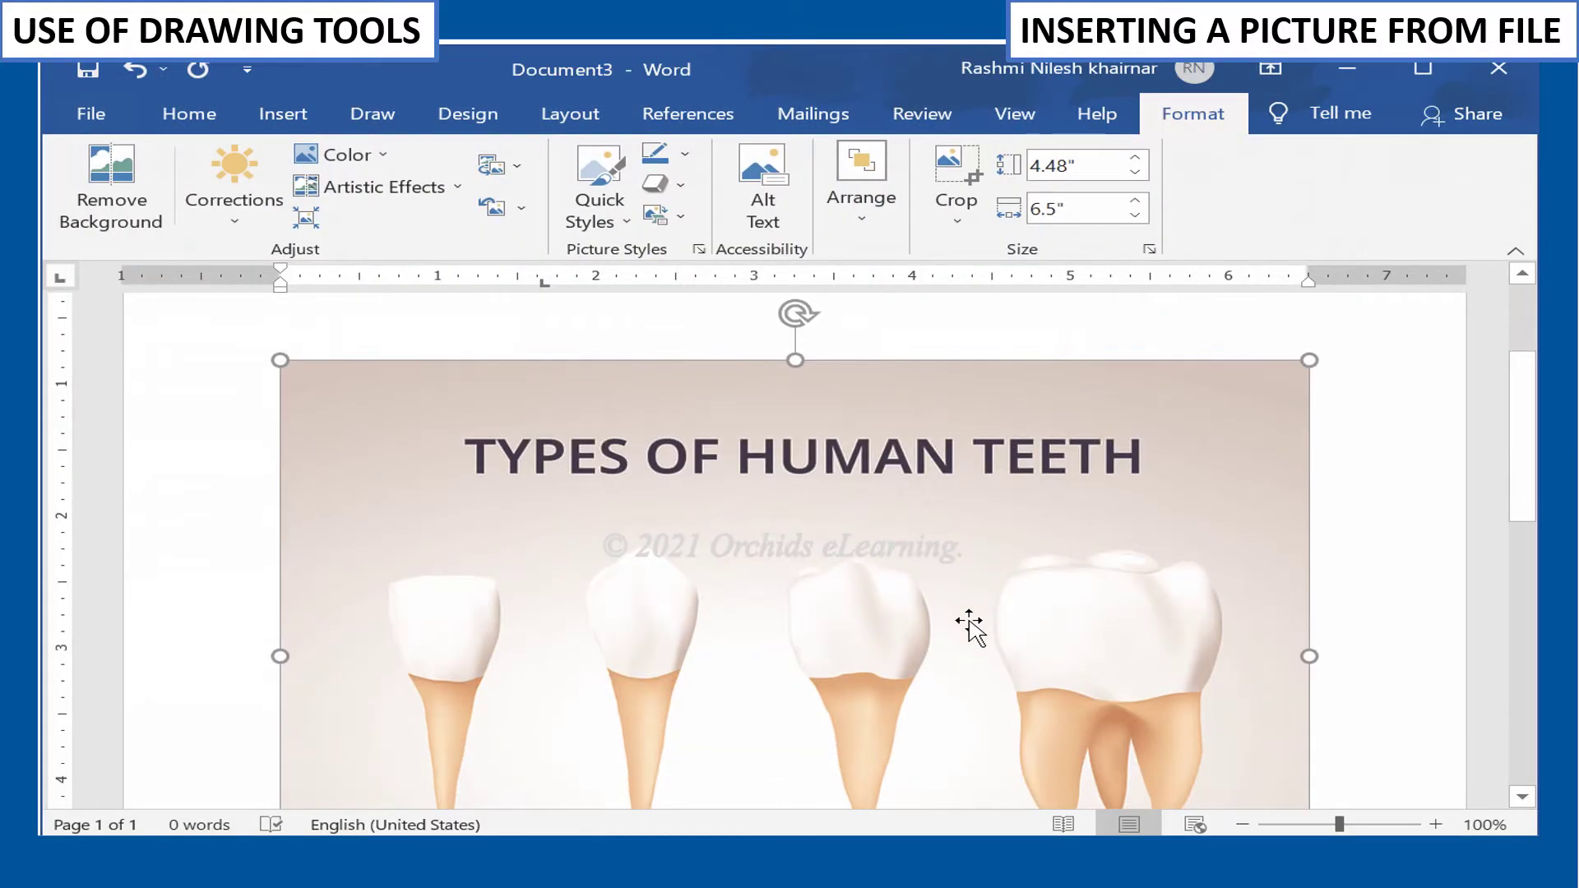
left_click_drag(1306, 297, 1056, 505)
left_click_drag(1025, 451, 1143, 575)
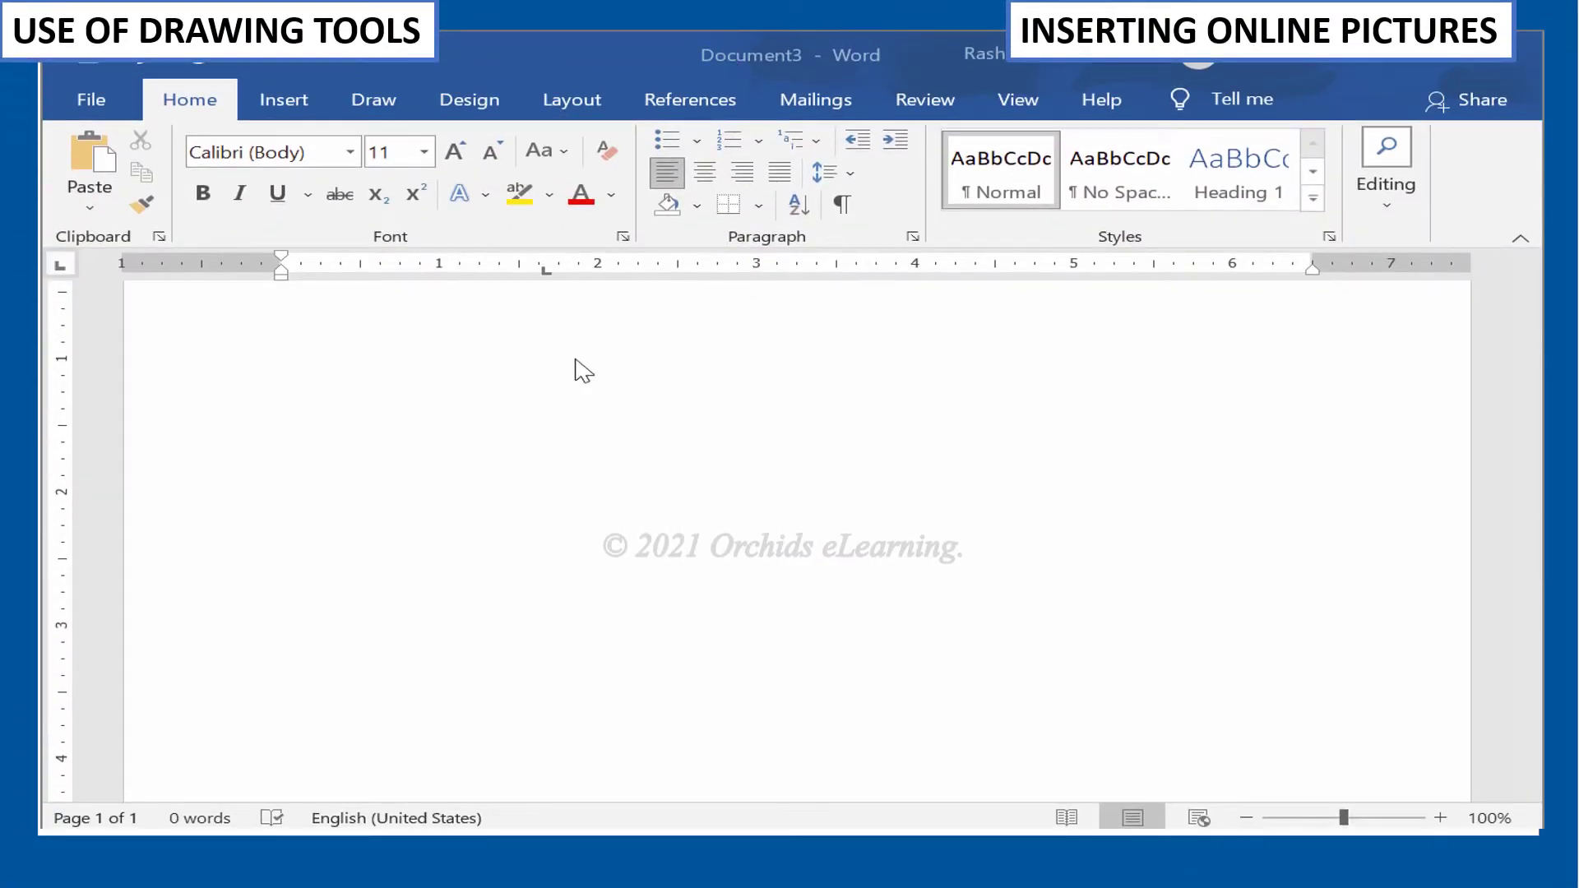
Step: Place the insertion point on the blank page and open Online Pictures
double_click(568, 410)
double_click(592, 443)
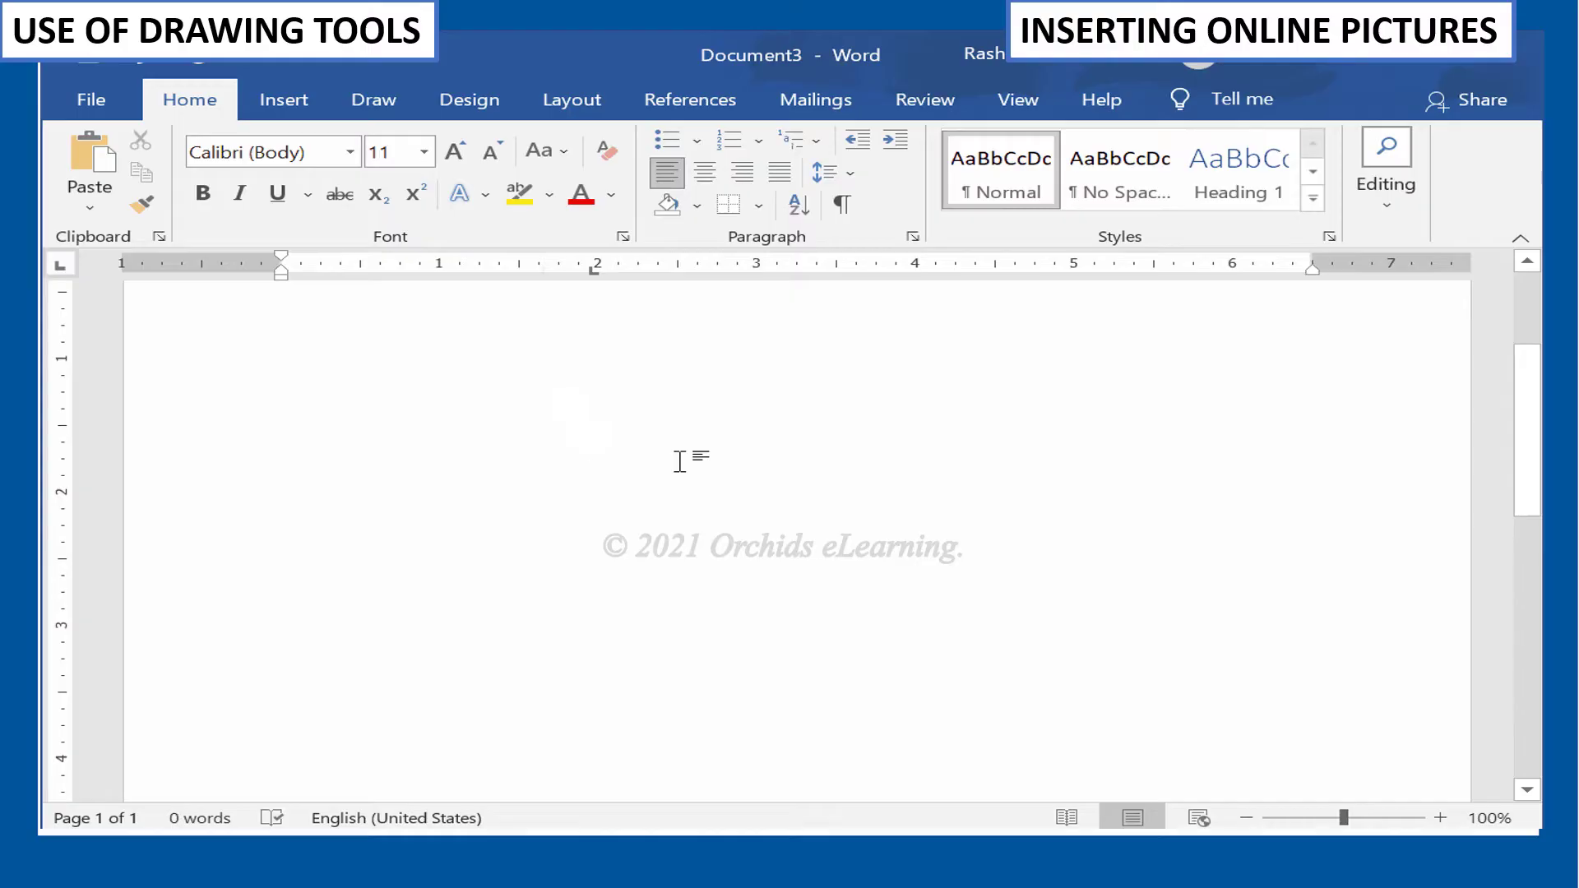
left_click(290, 99)
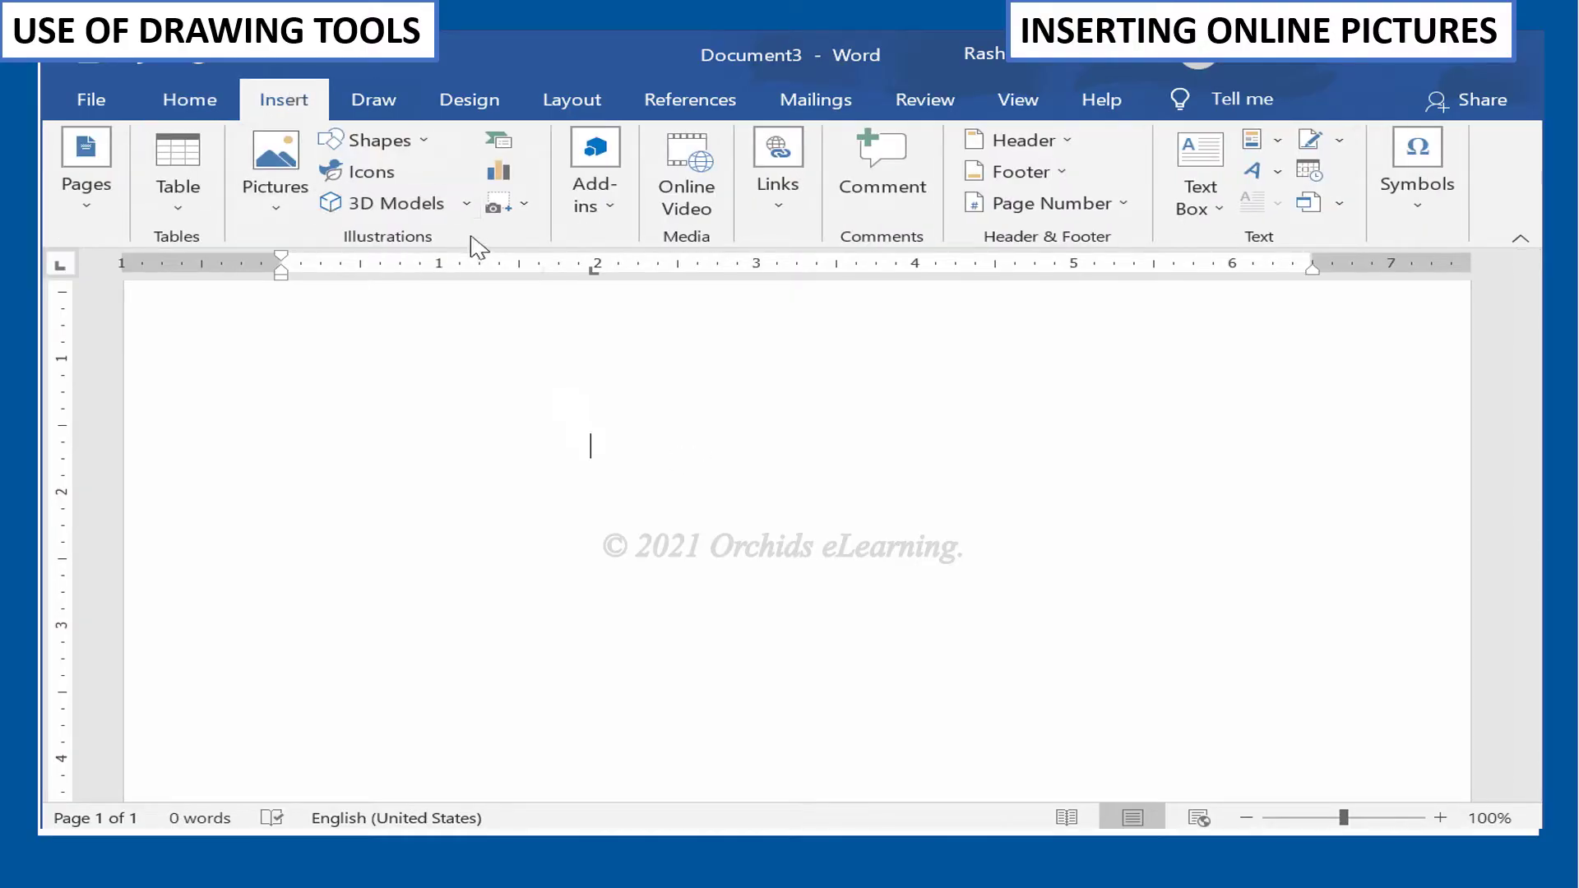
left_click(279, 198)
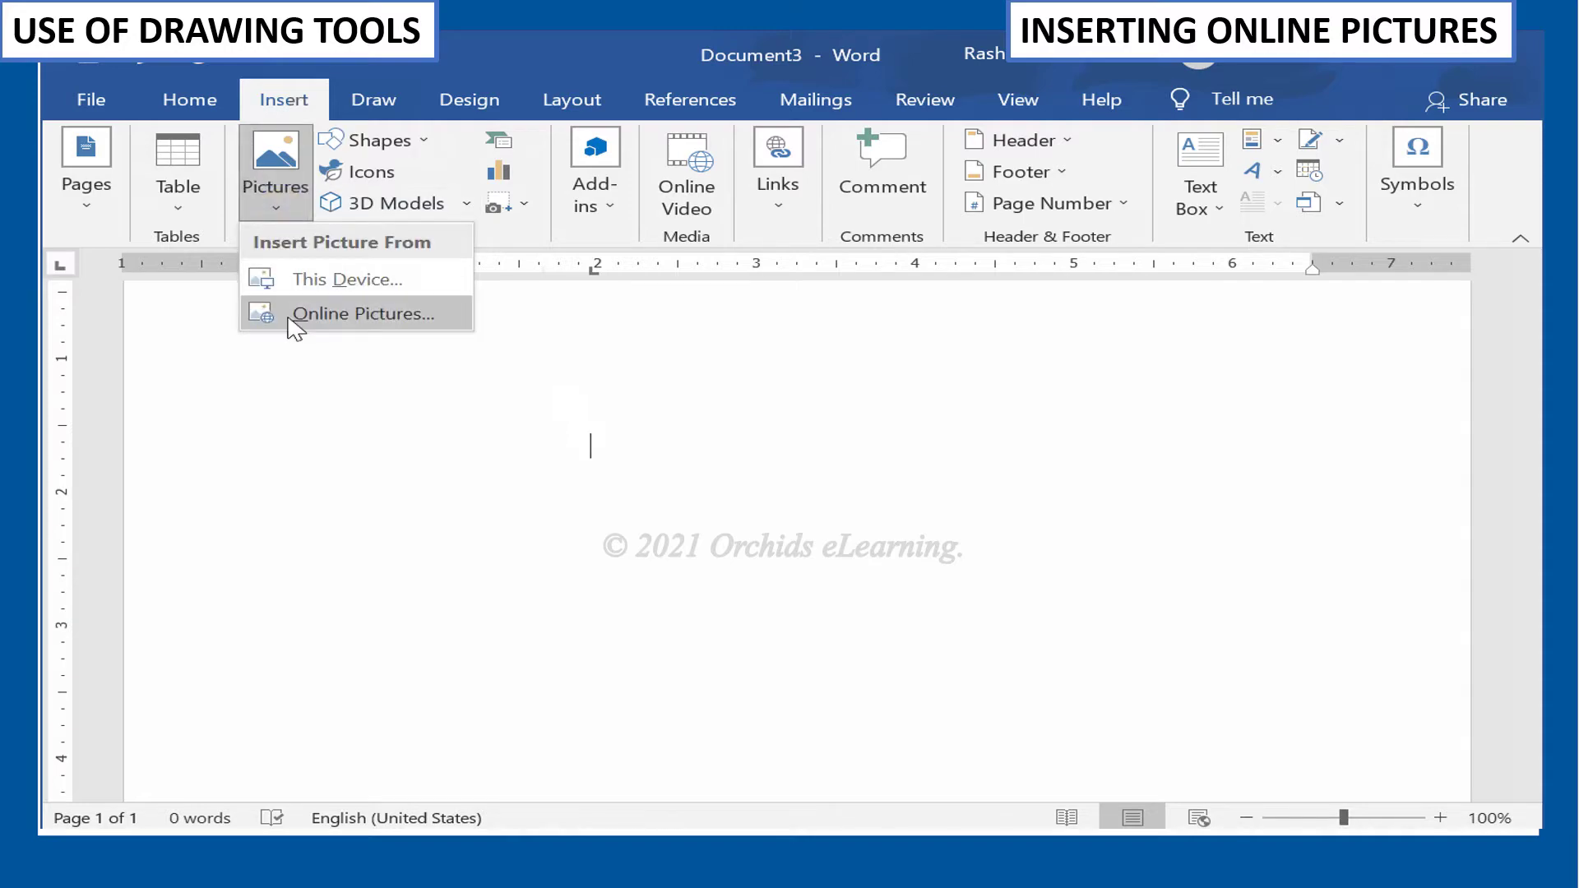
left_click(296, 324)
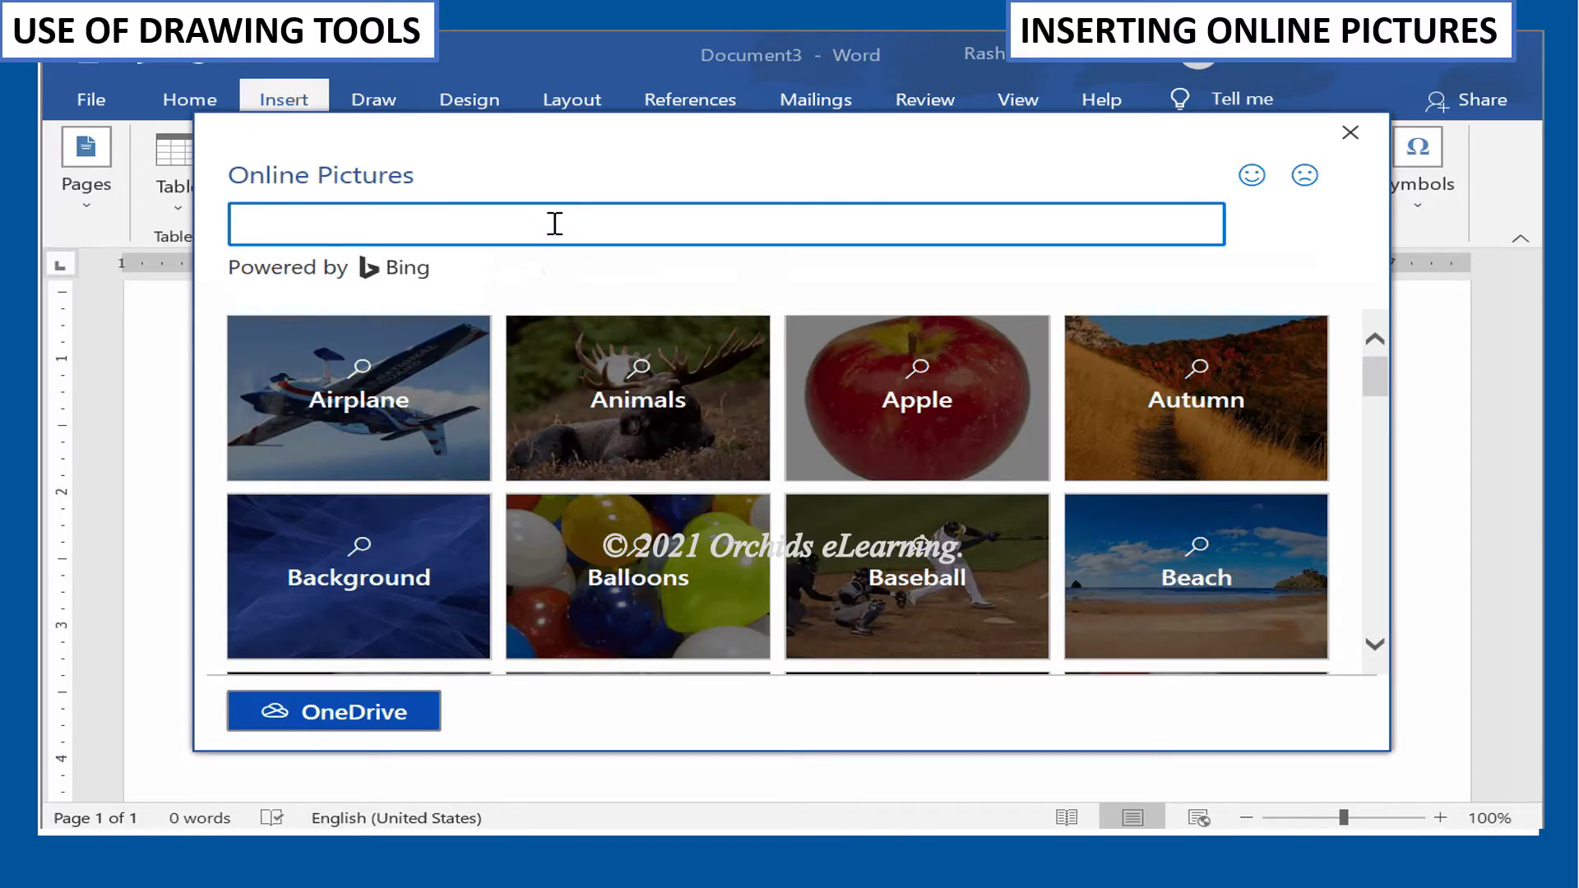
Step: Search online for 'types of teeth' and insert the labelled mouth-and-teeth diagram
type("types of teeth")
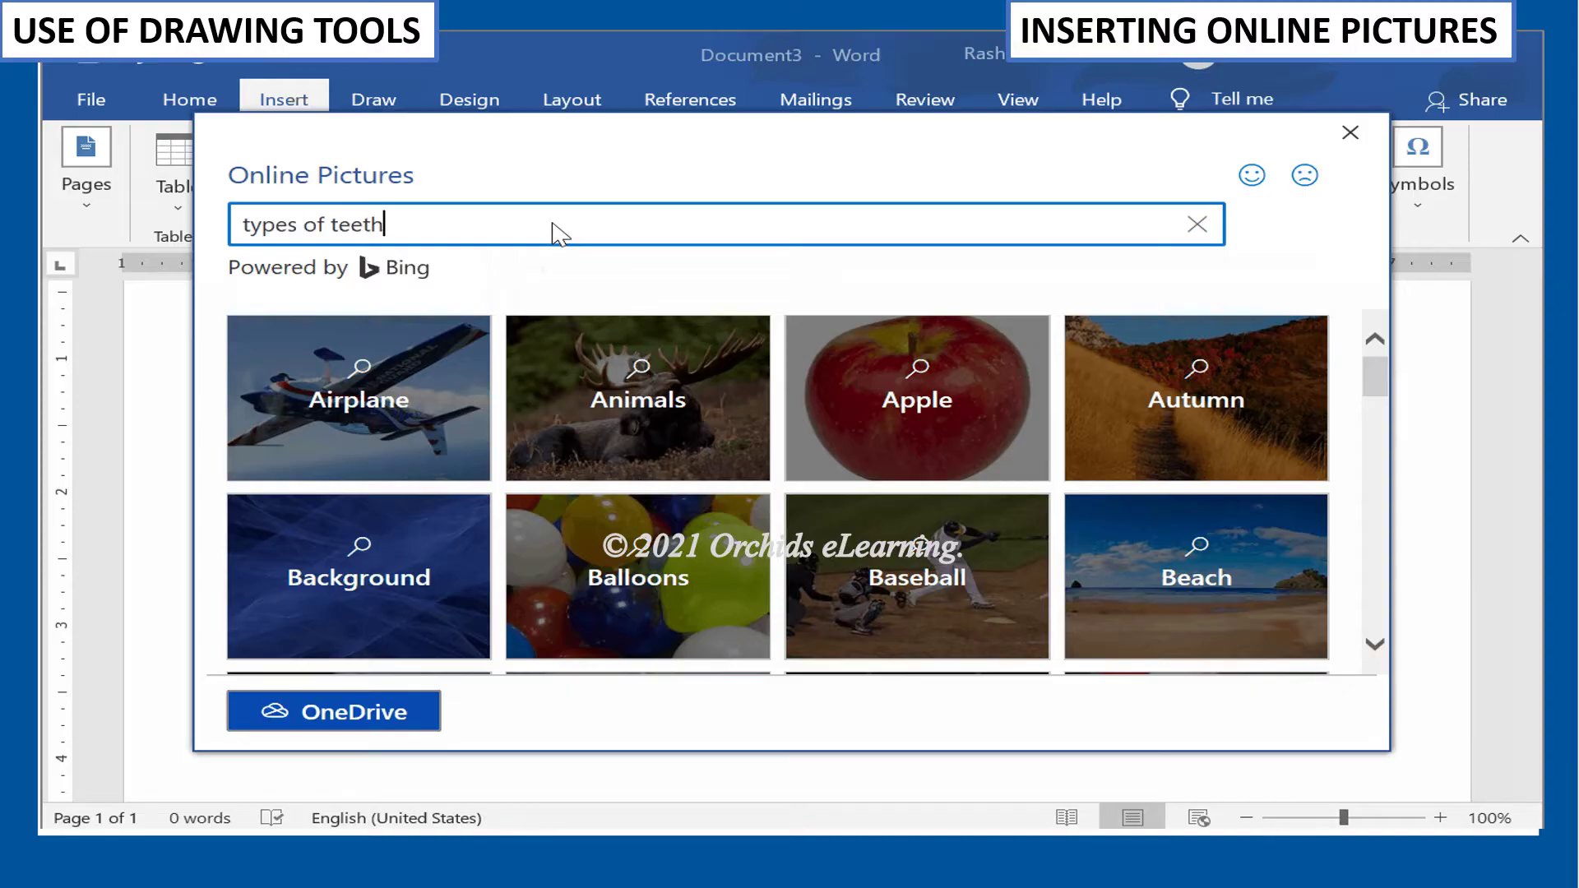
key("Return")
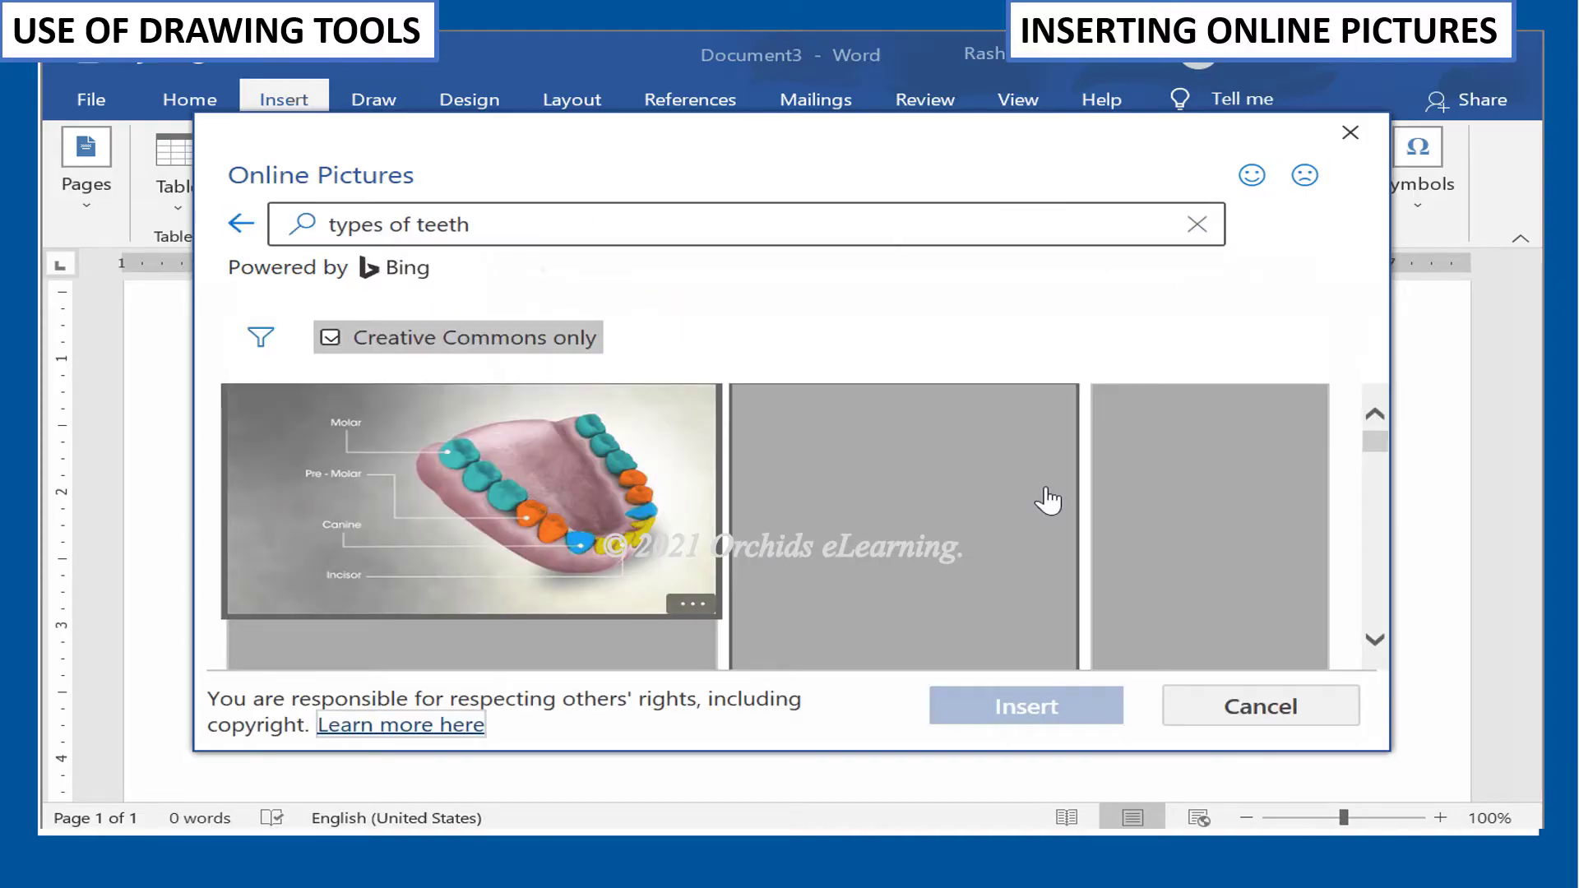
left_click(1184, 493)
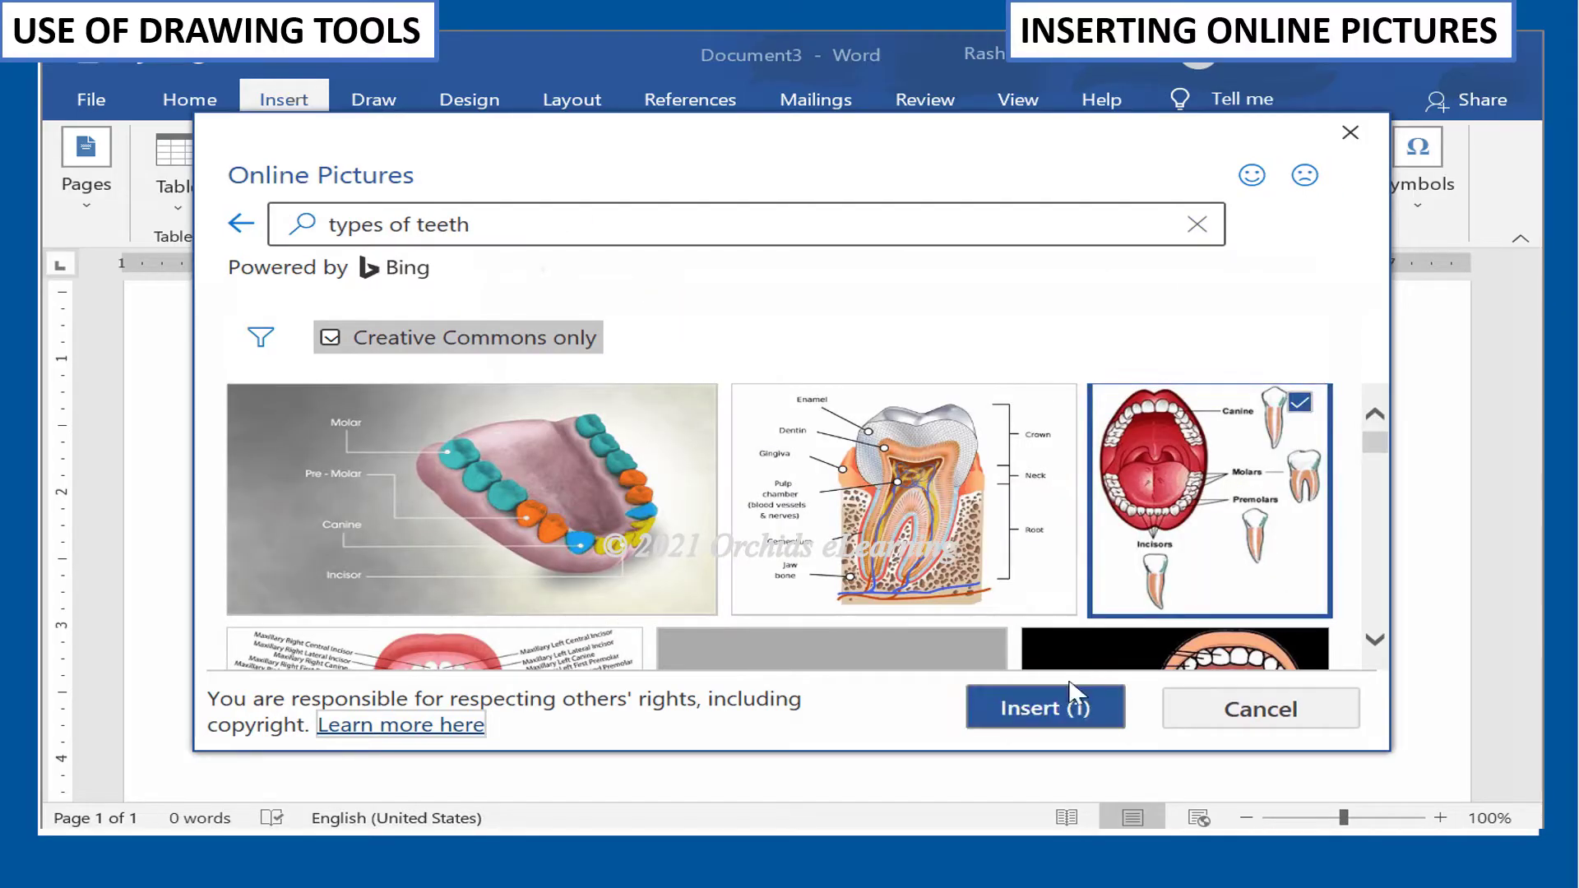
left_click(1046, 709)
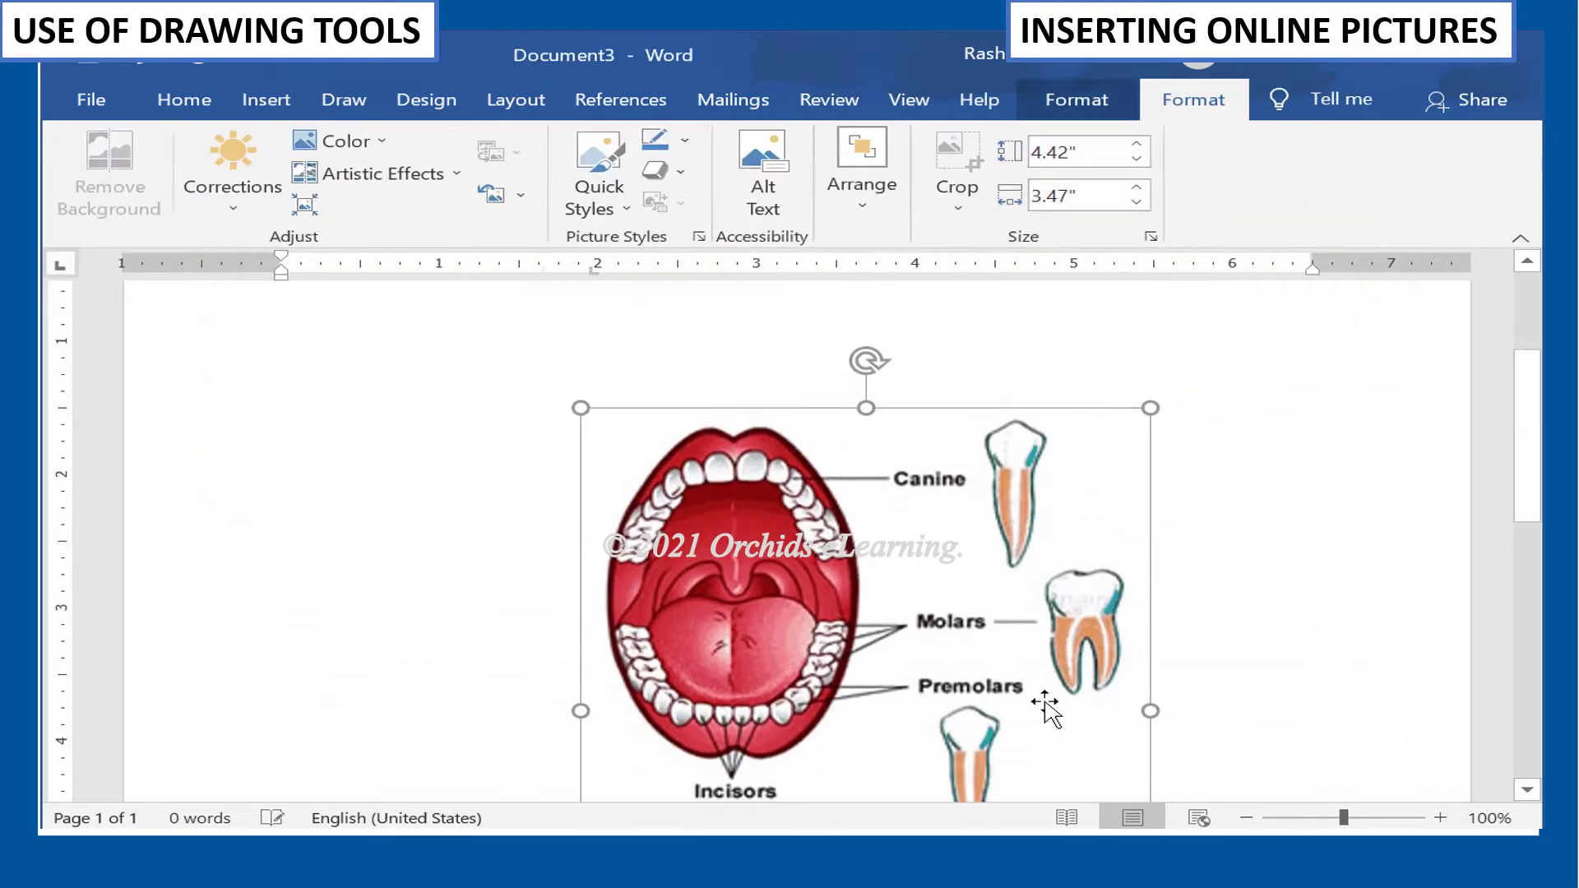
scroll(1096, 599, "down", 3)
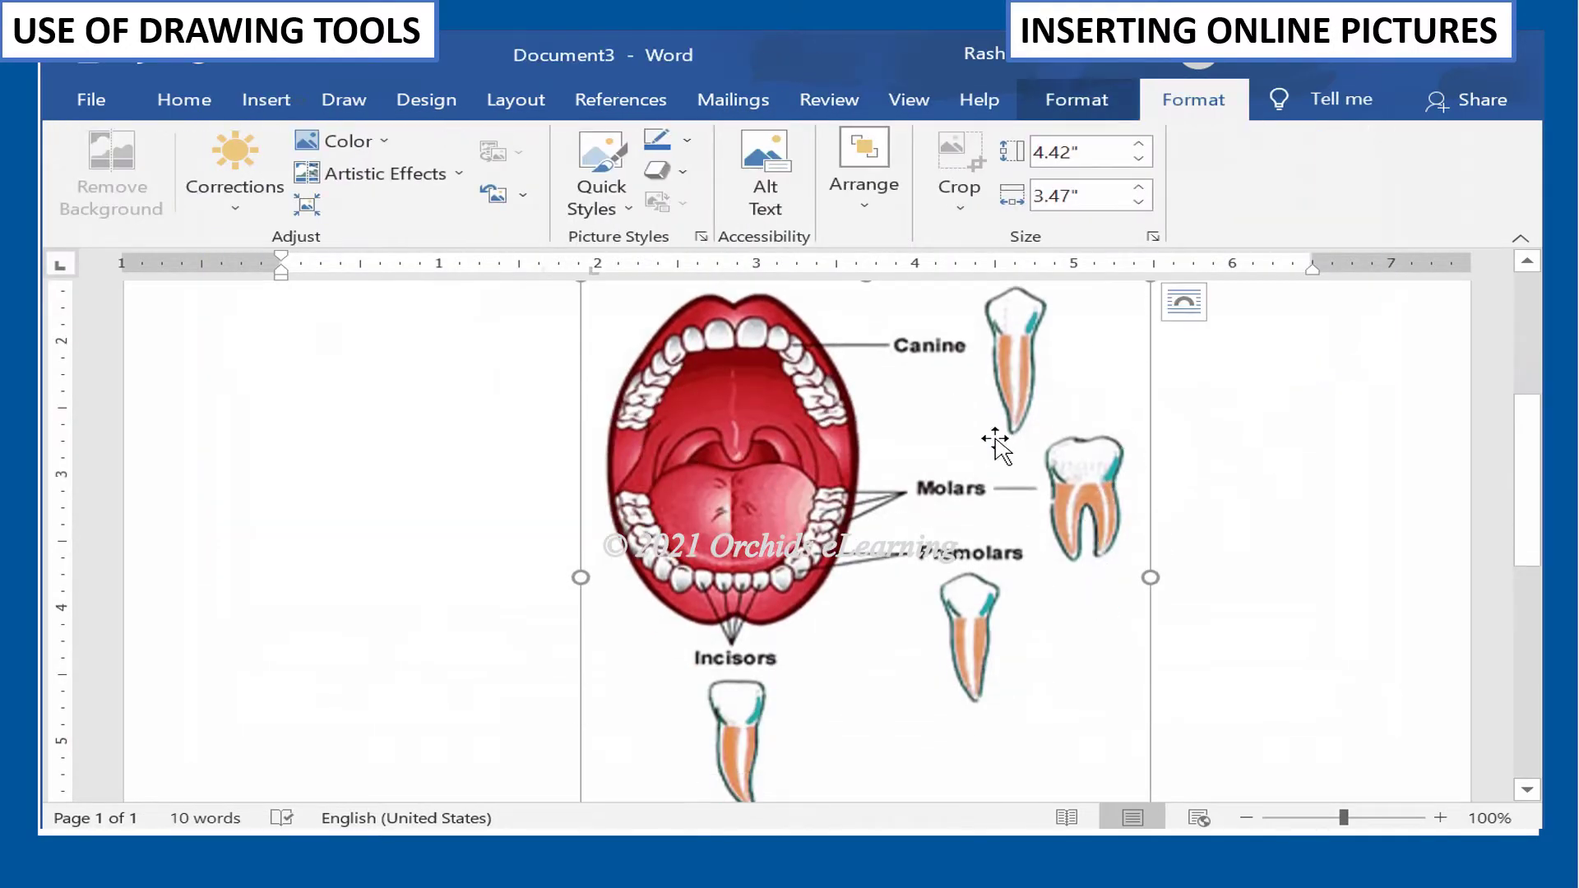
scroll(1226, 535, "down", 4)
left_click(1213, 493)
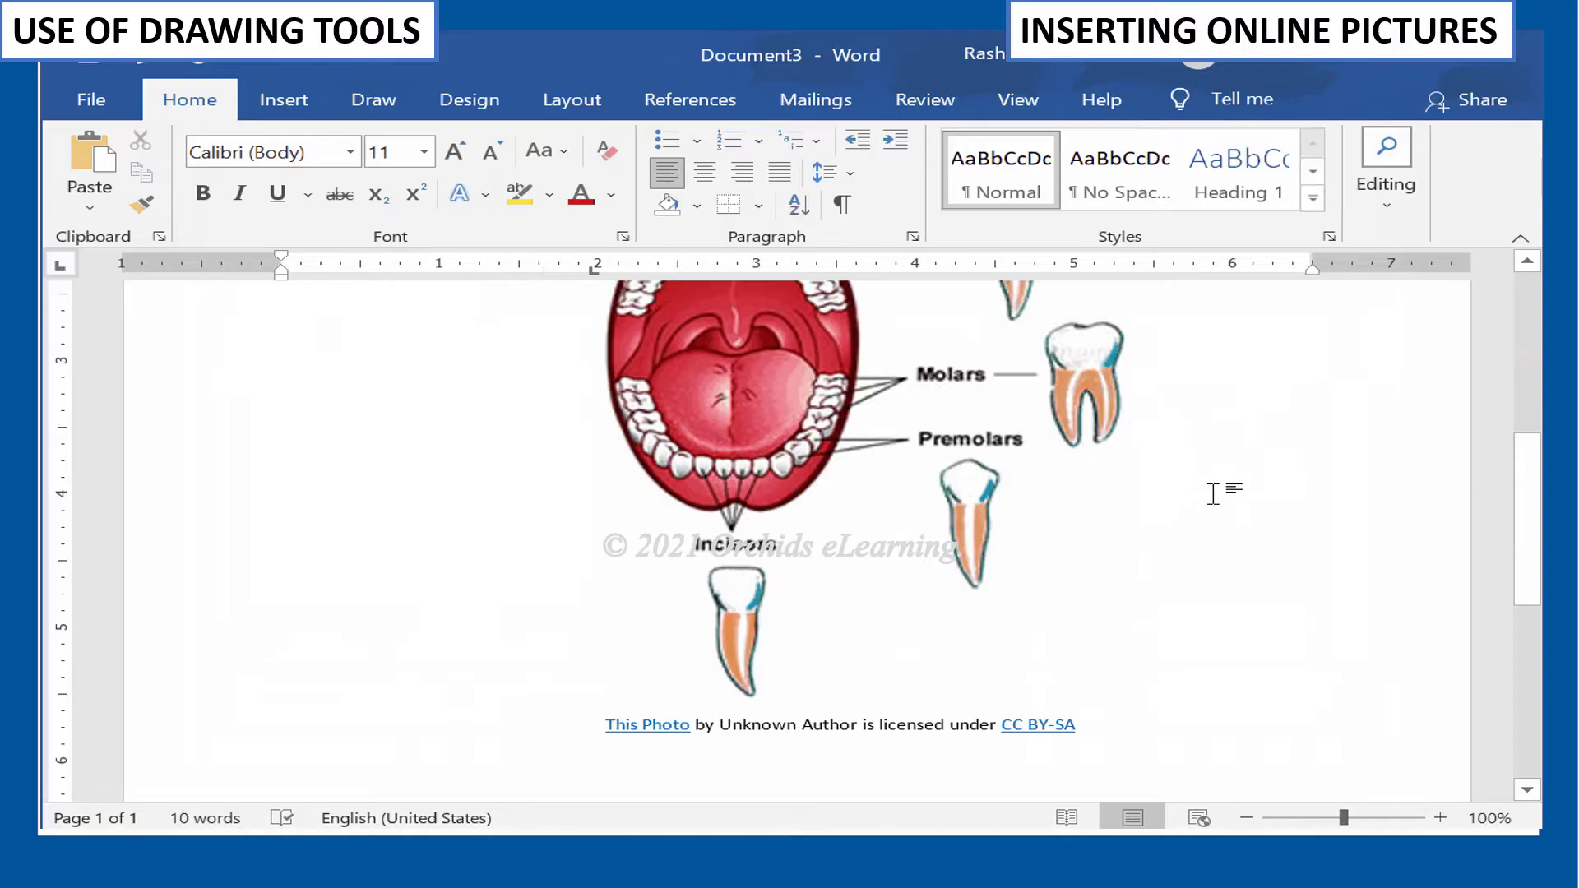
scroll(1212, 493, "up", 3)
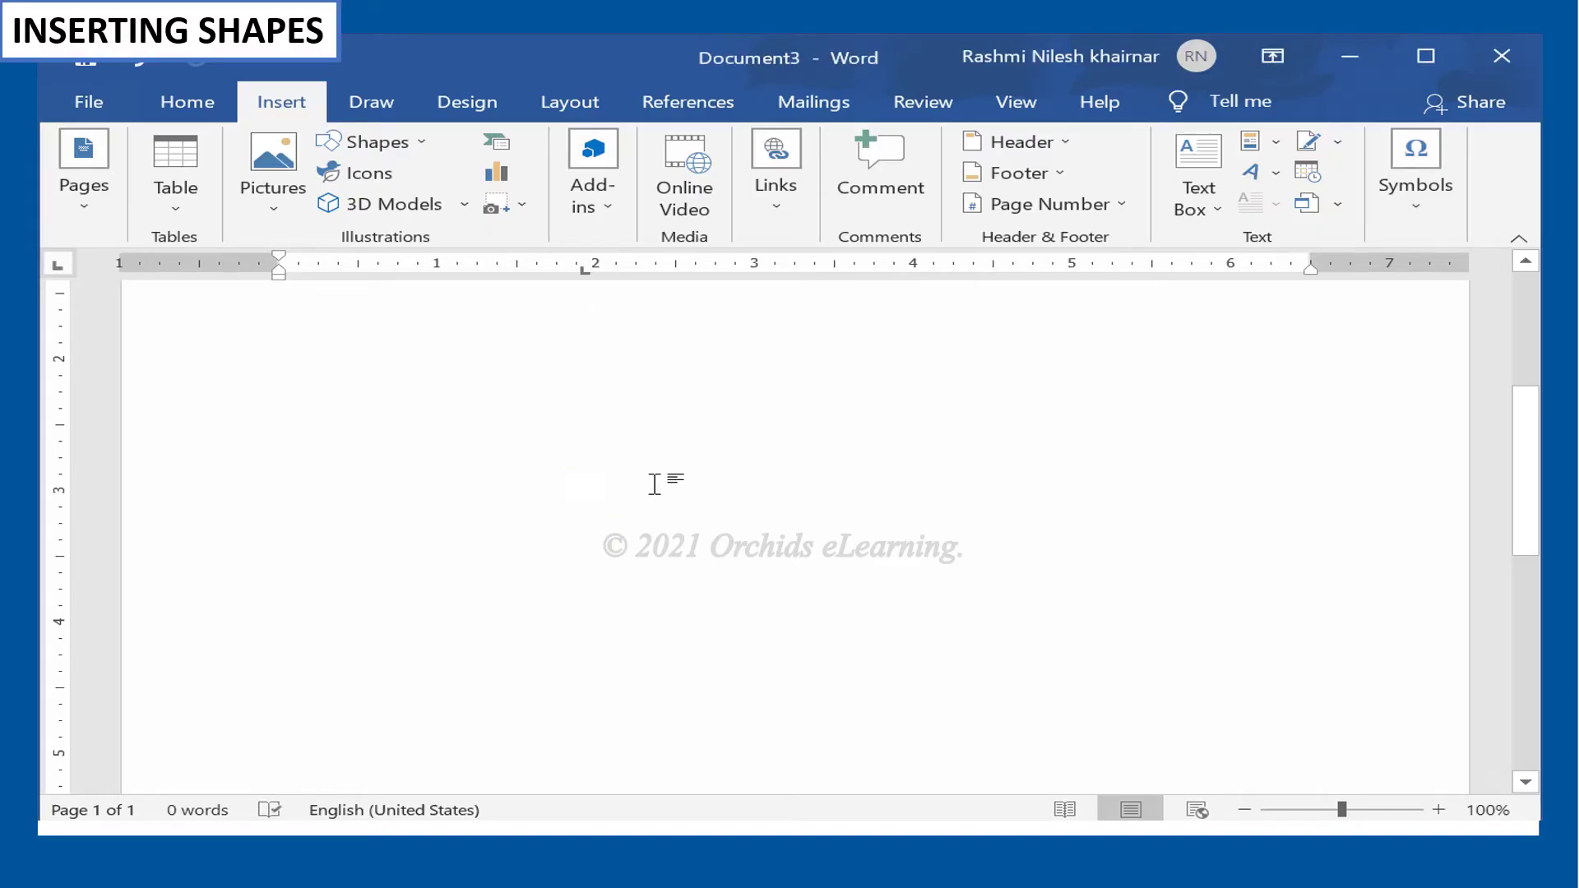
Step: Draw a roughly 2.5-inch blue Smiley Face from Basic Shapes in the page centre
left_click(194, 109)
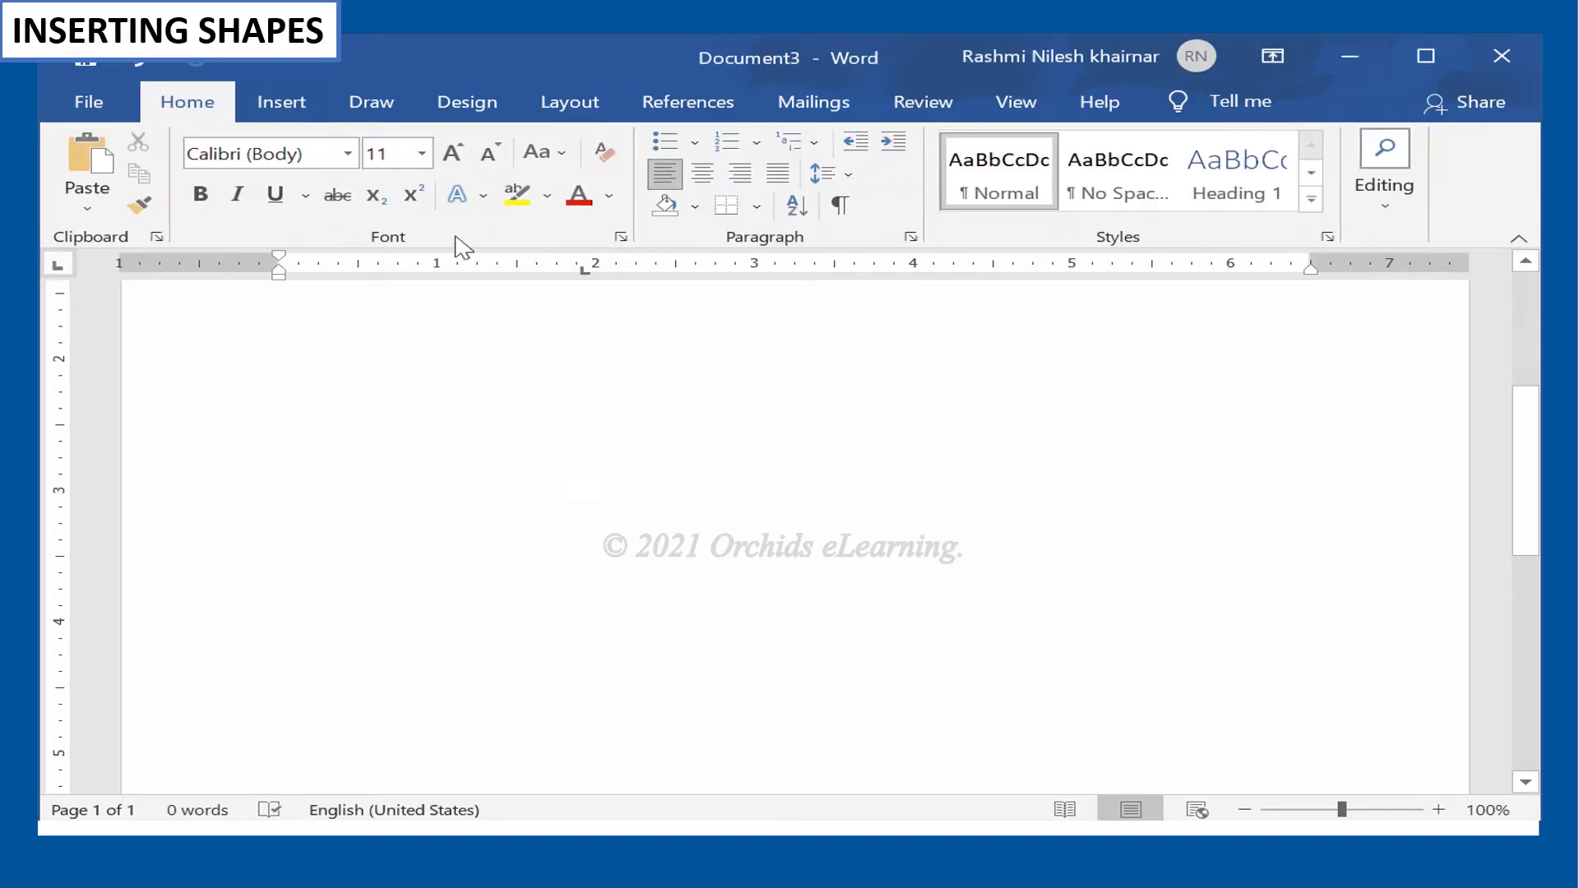
left_click(295, 101)
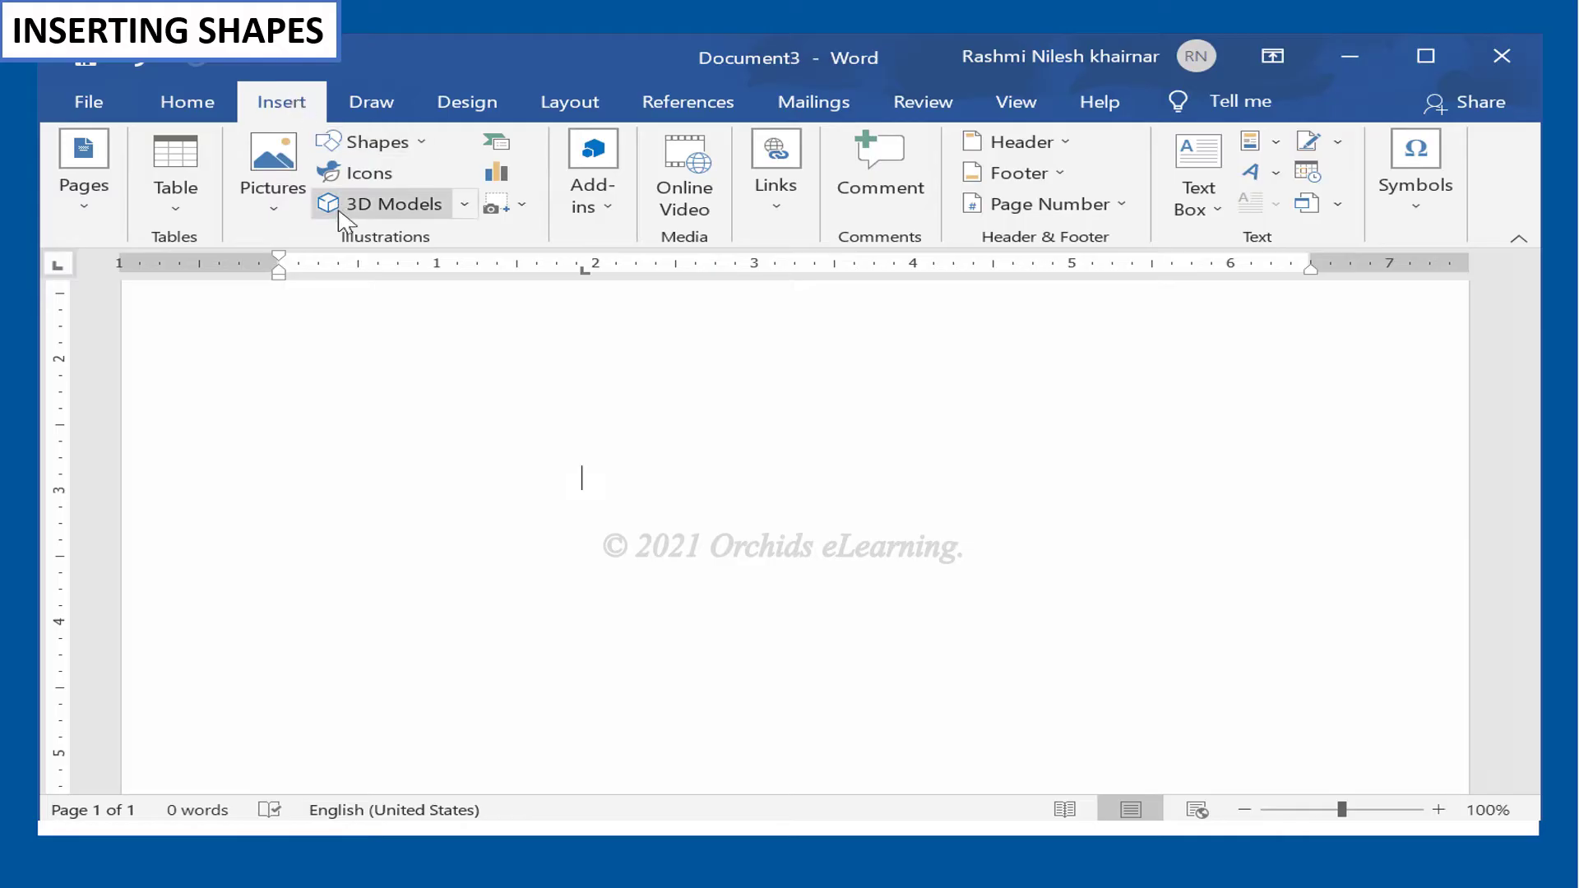
left_click(425, 152)
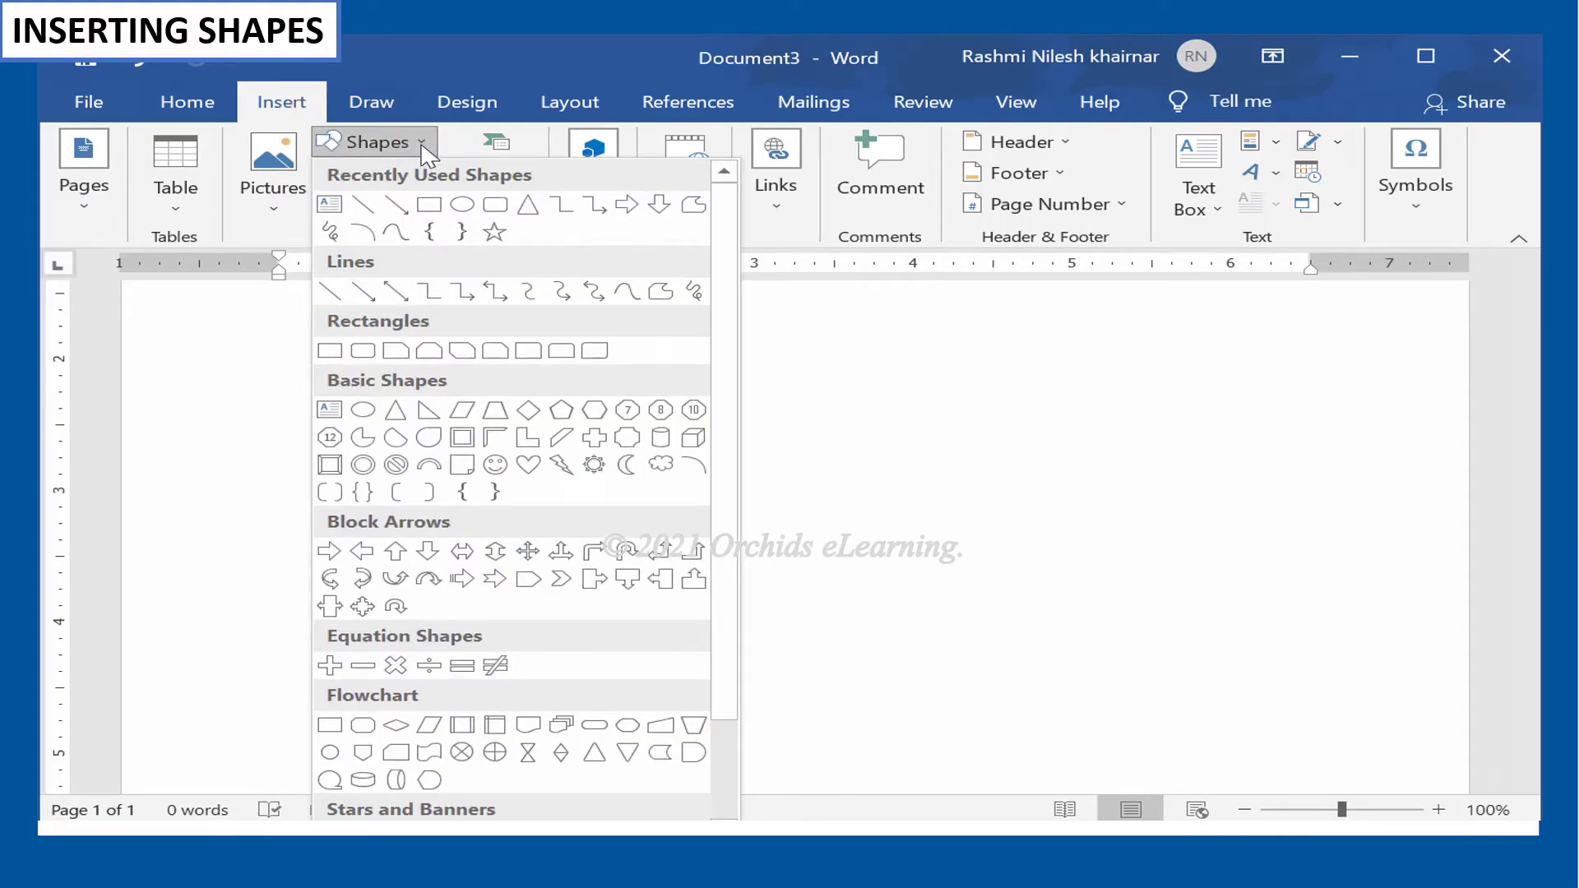
scroll(439, 362, "down", 1)
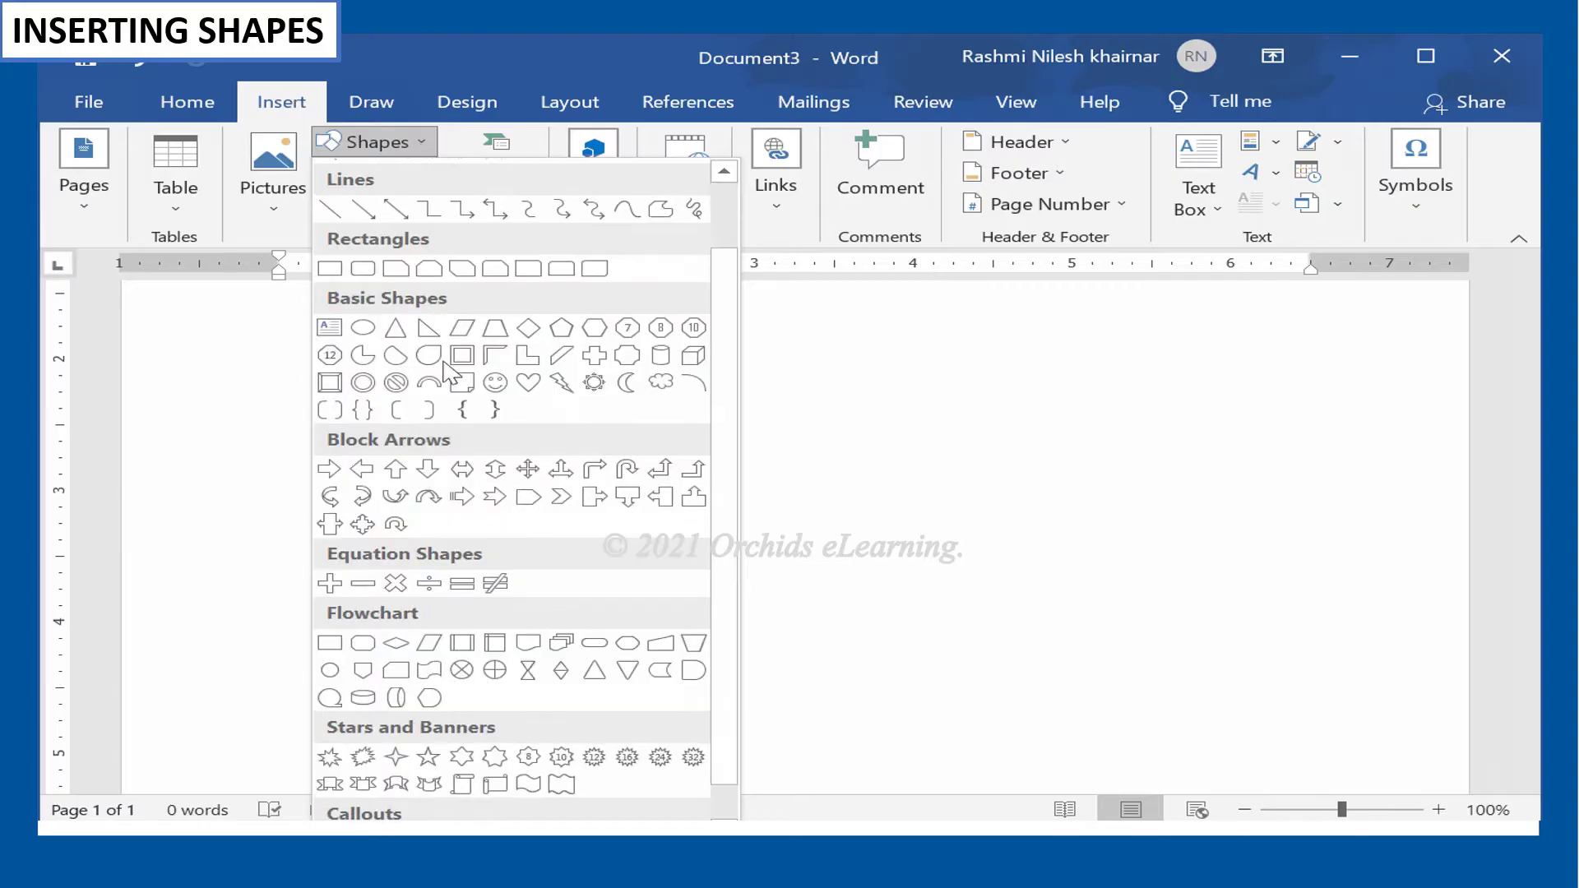
left_click(502, 382)
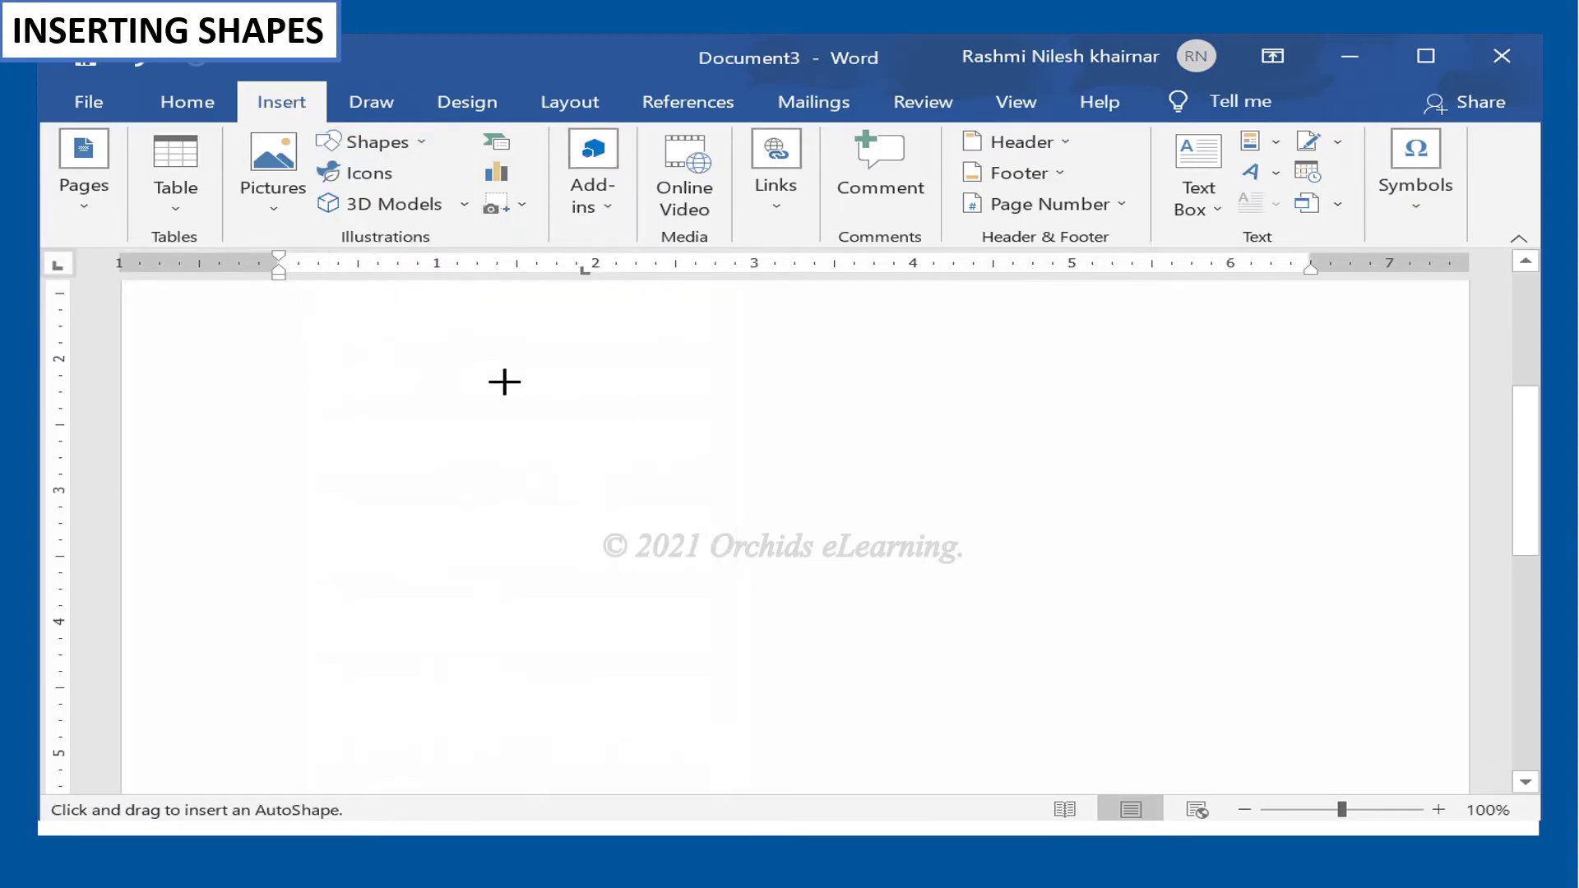
key("Escape")
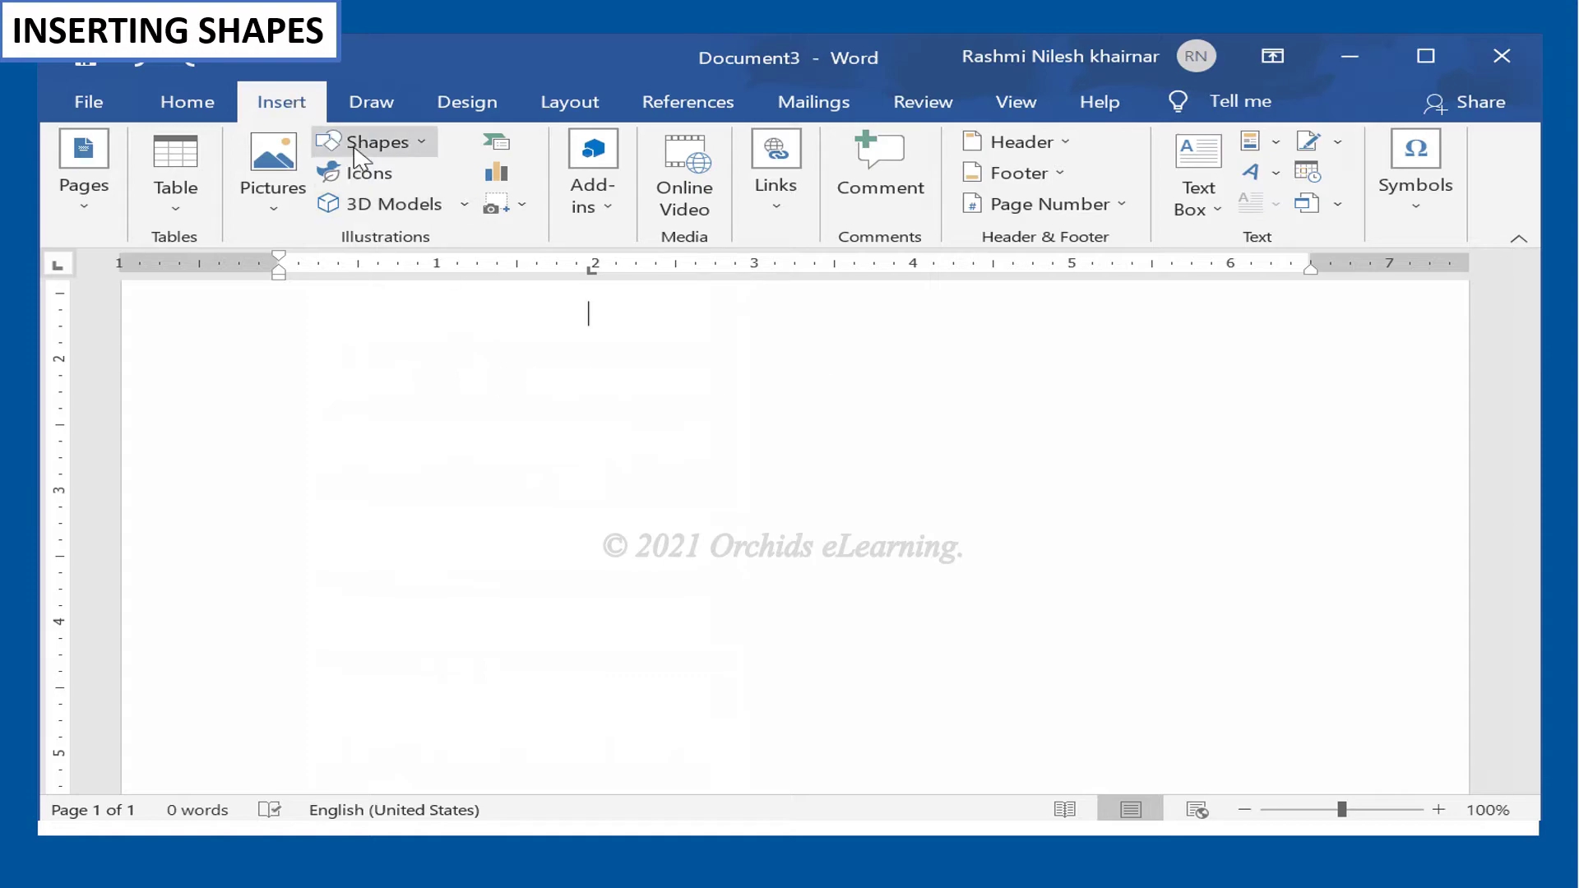
left_click(413, 147)
left_click(495, 465)
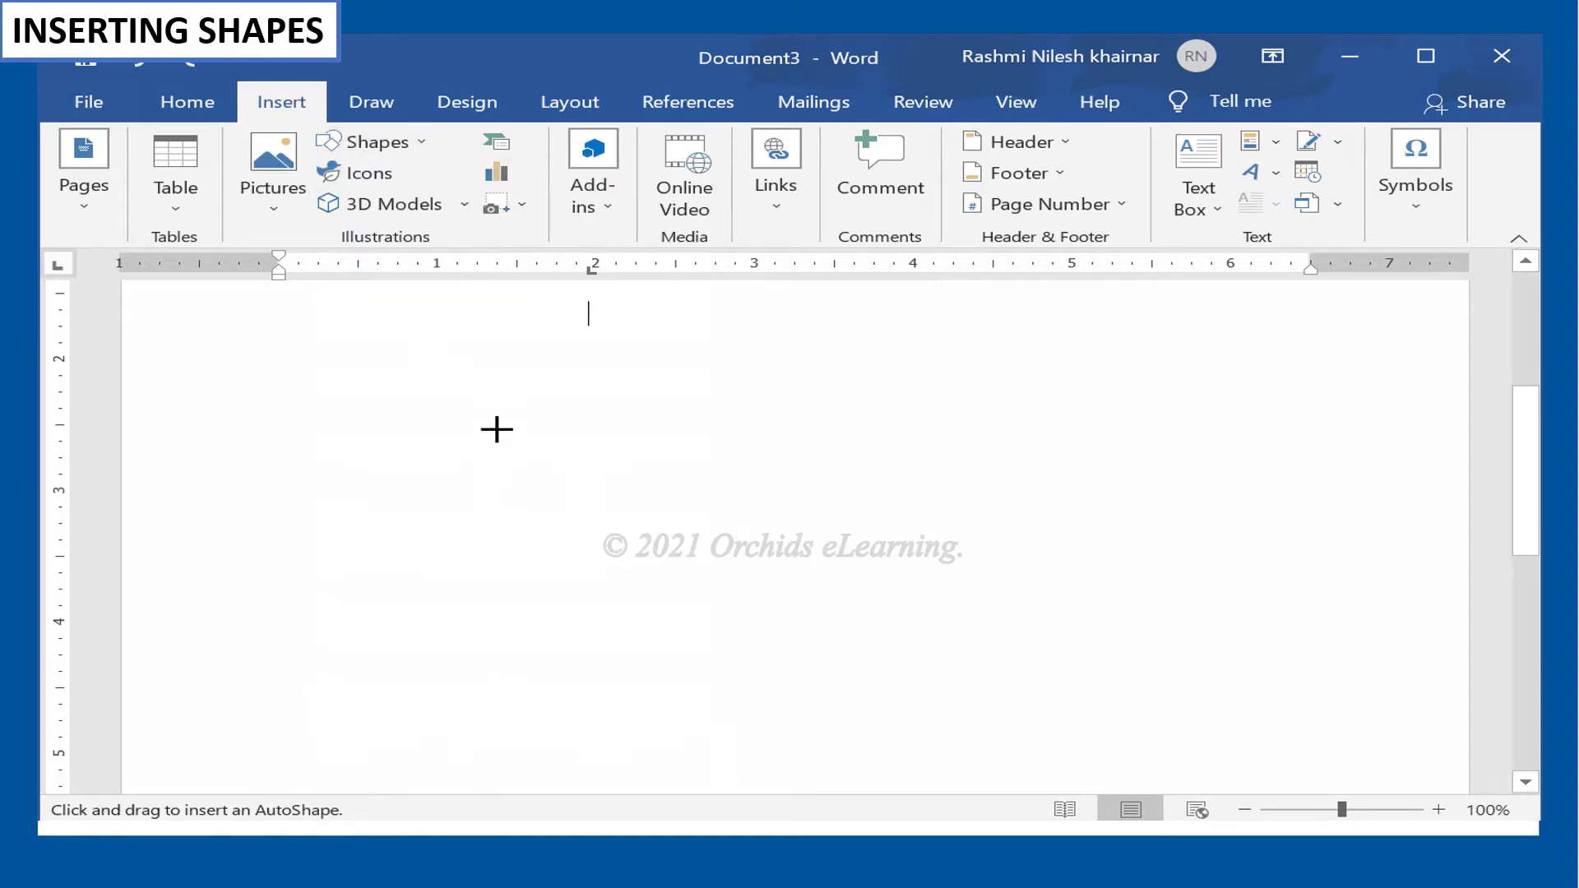
left_click_drag(494, 380, 880, 687)
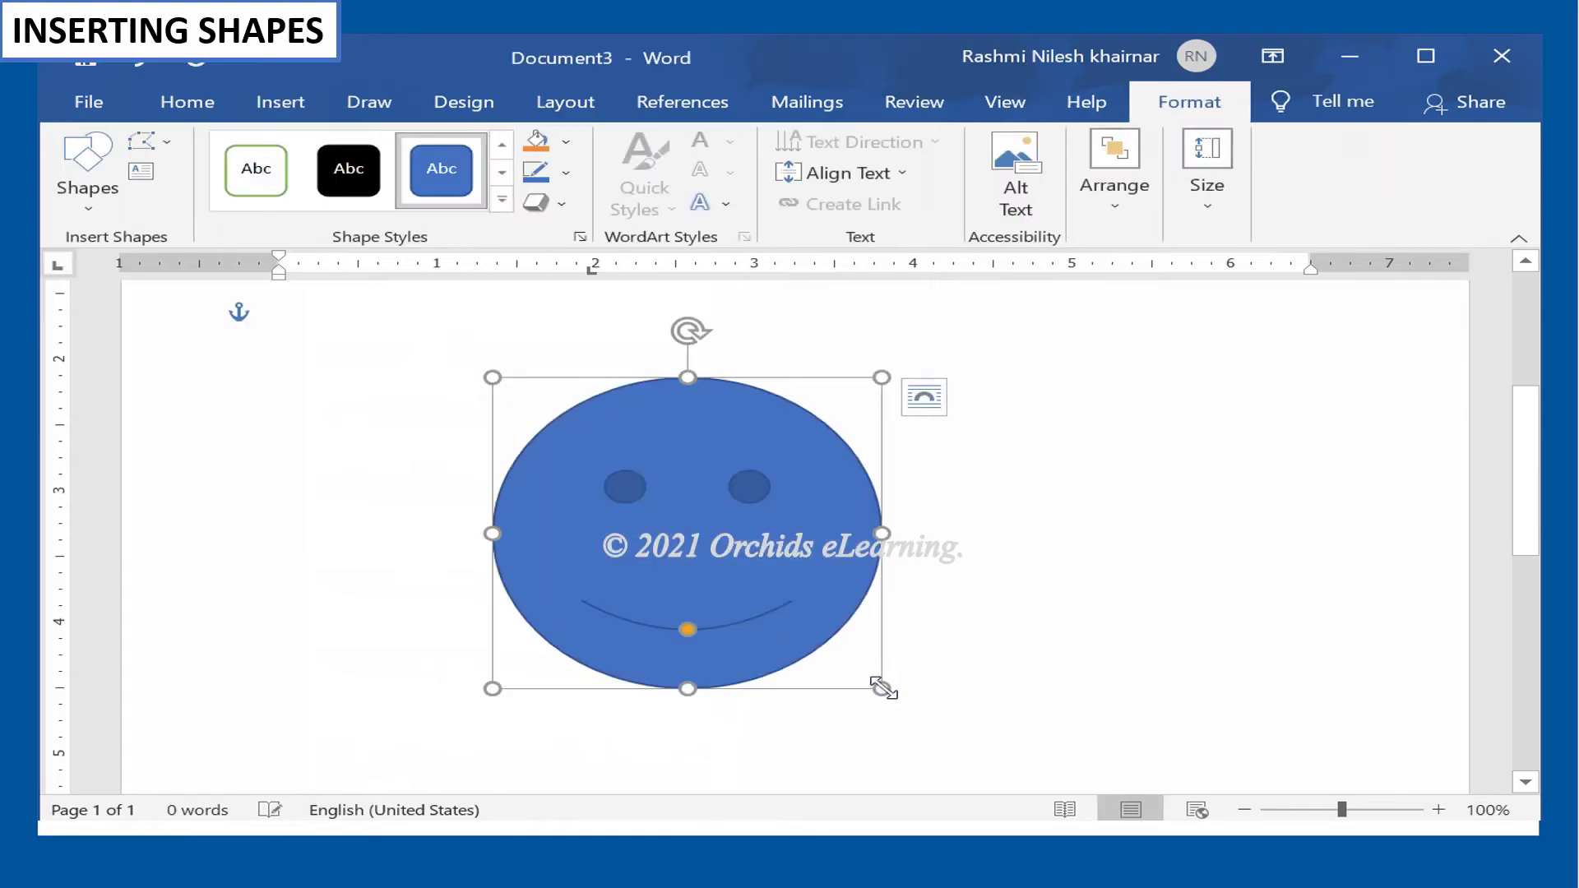
left_click(935, 641)
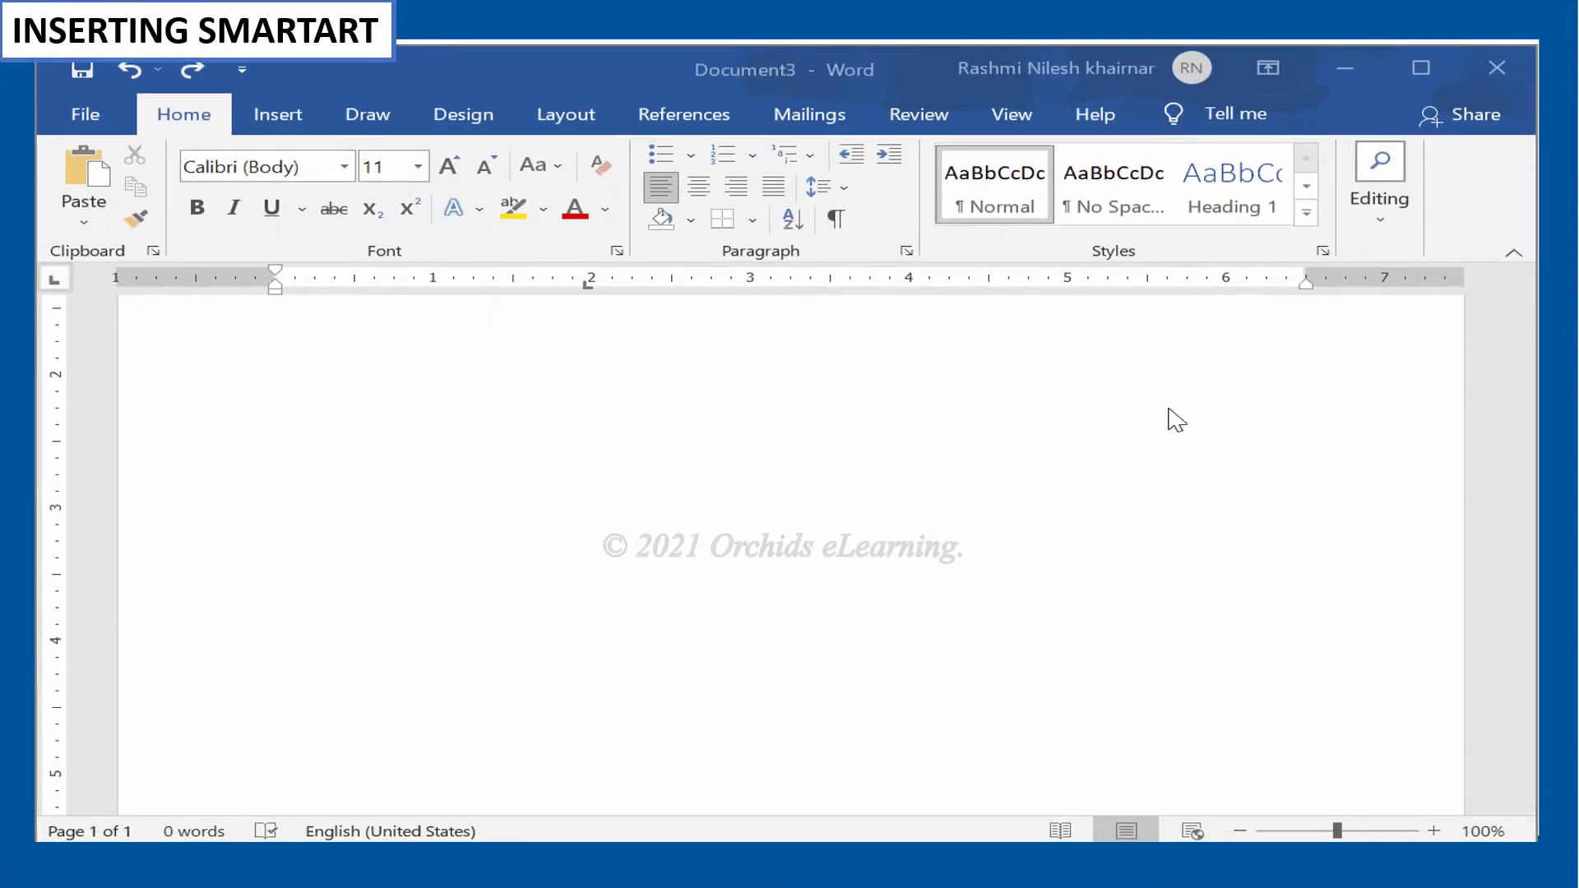
Step: Open the SmartArt chooser and preview List layouts from Alternating Hexagons to Vertical Arrow List
double_click(574, 475)
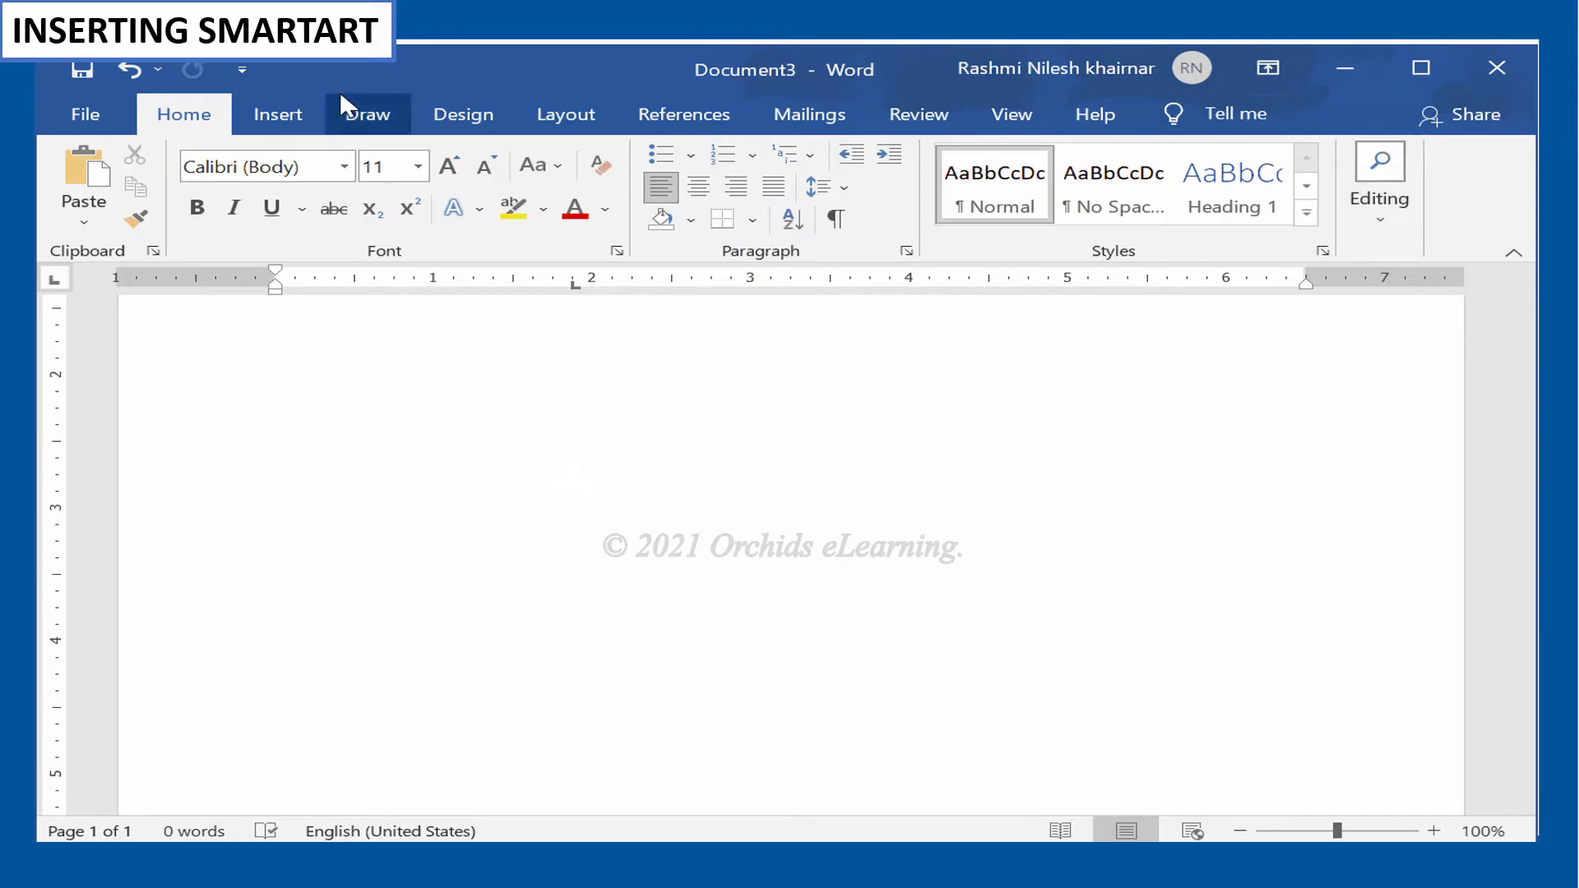
left_click(293, 120)
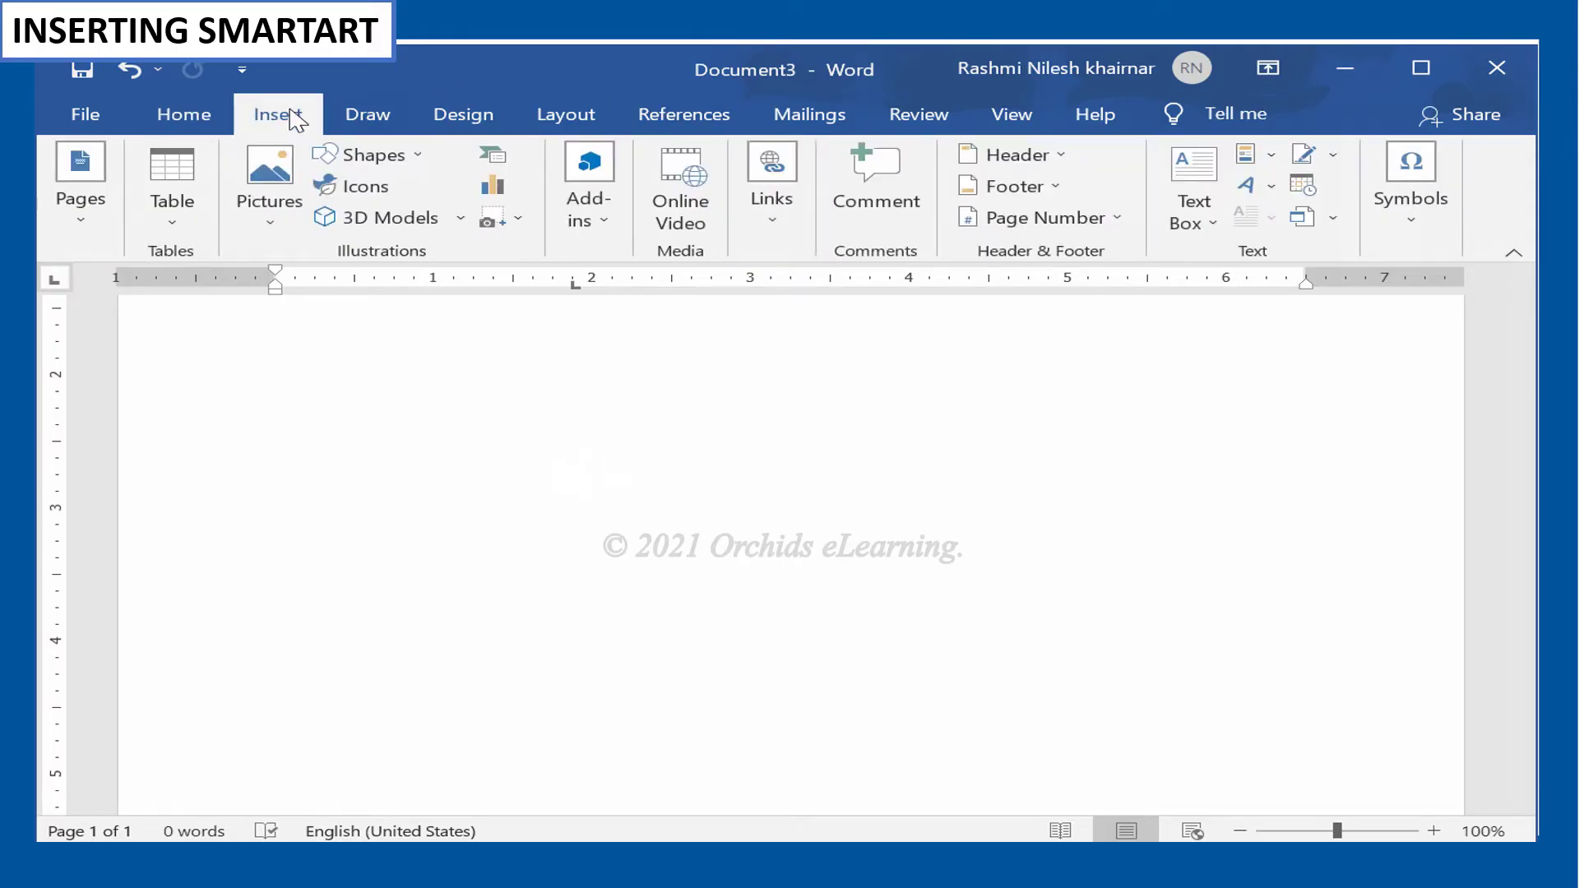
left_click(507, 159)
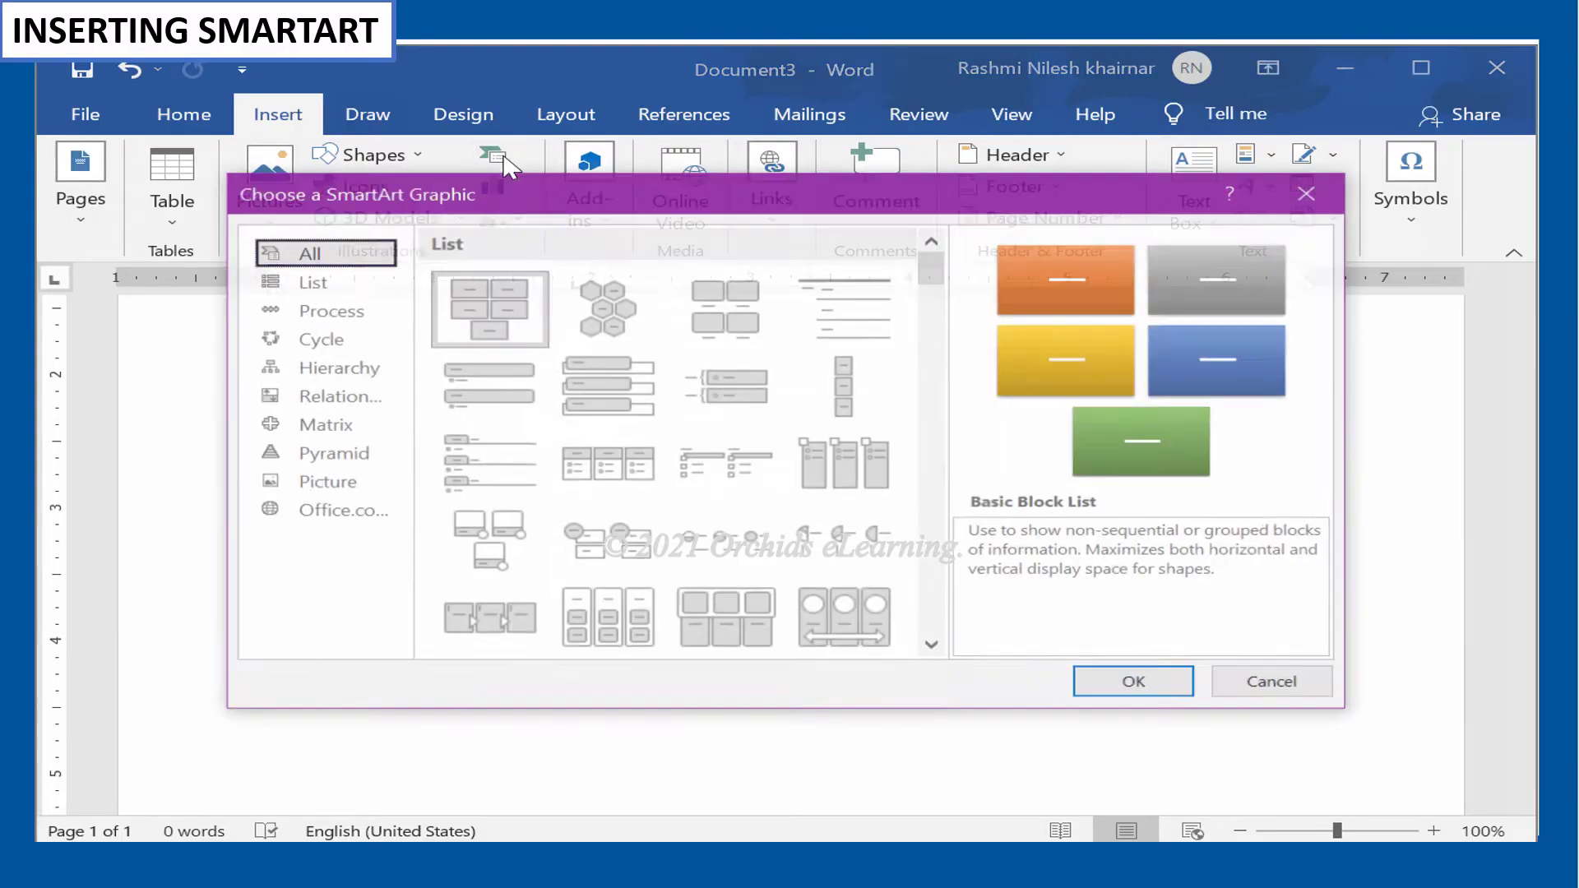
left_click(602, 317)
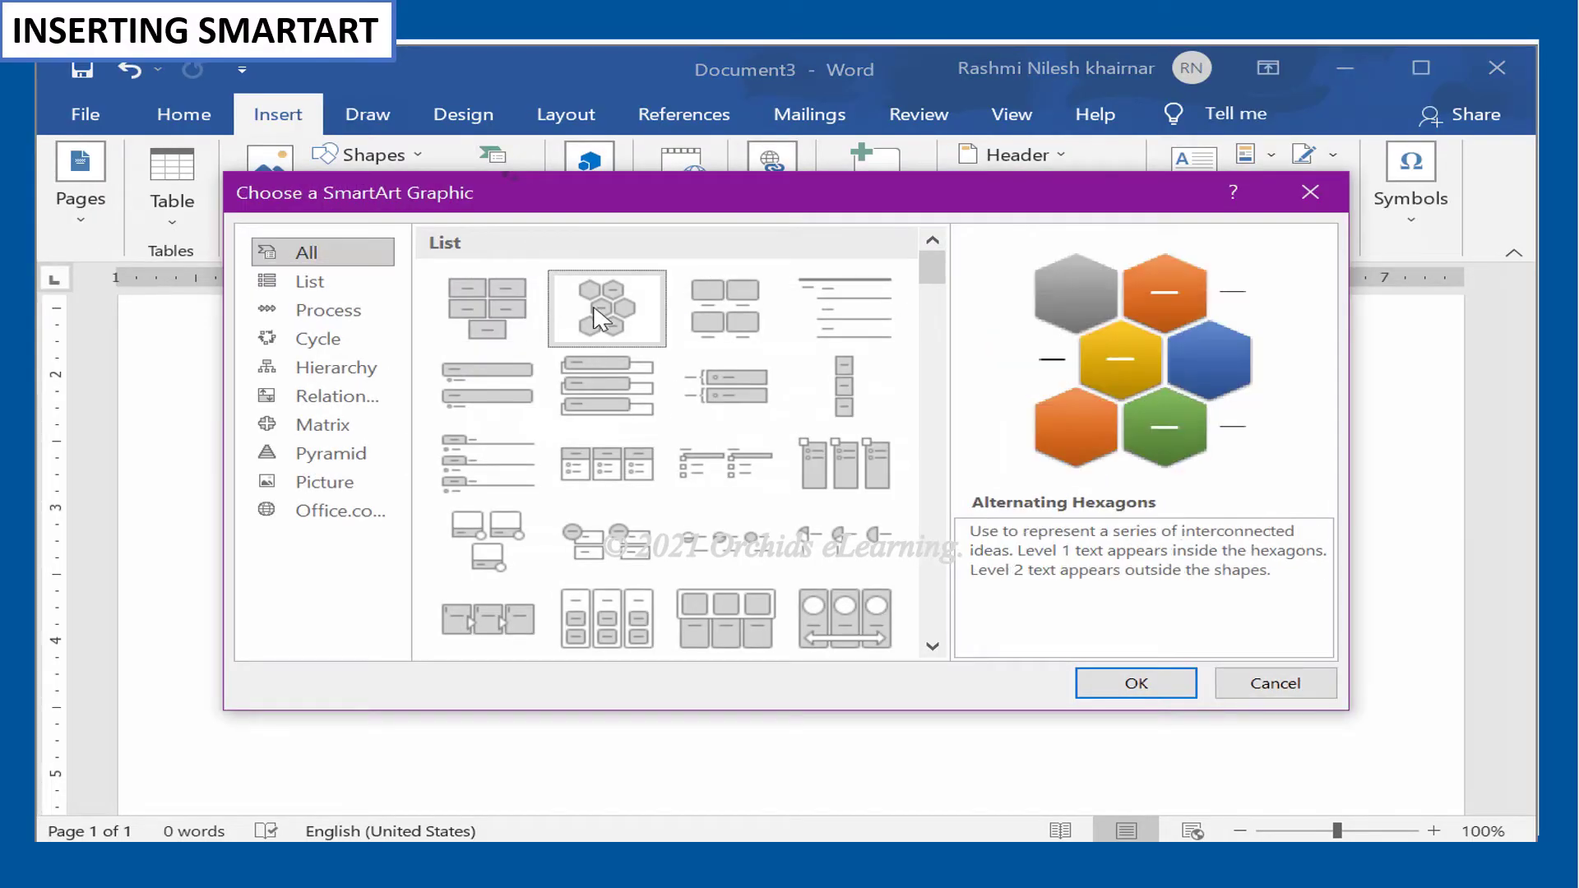
left_click(606, 393)
left_click(618, 476)
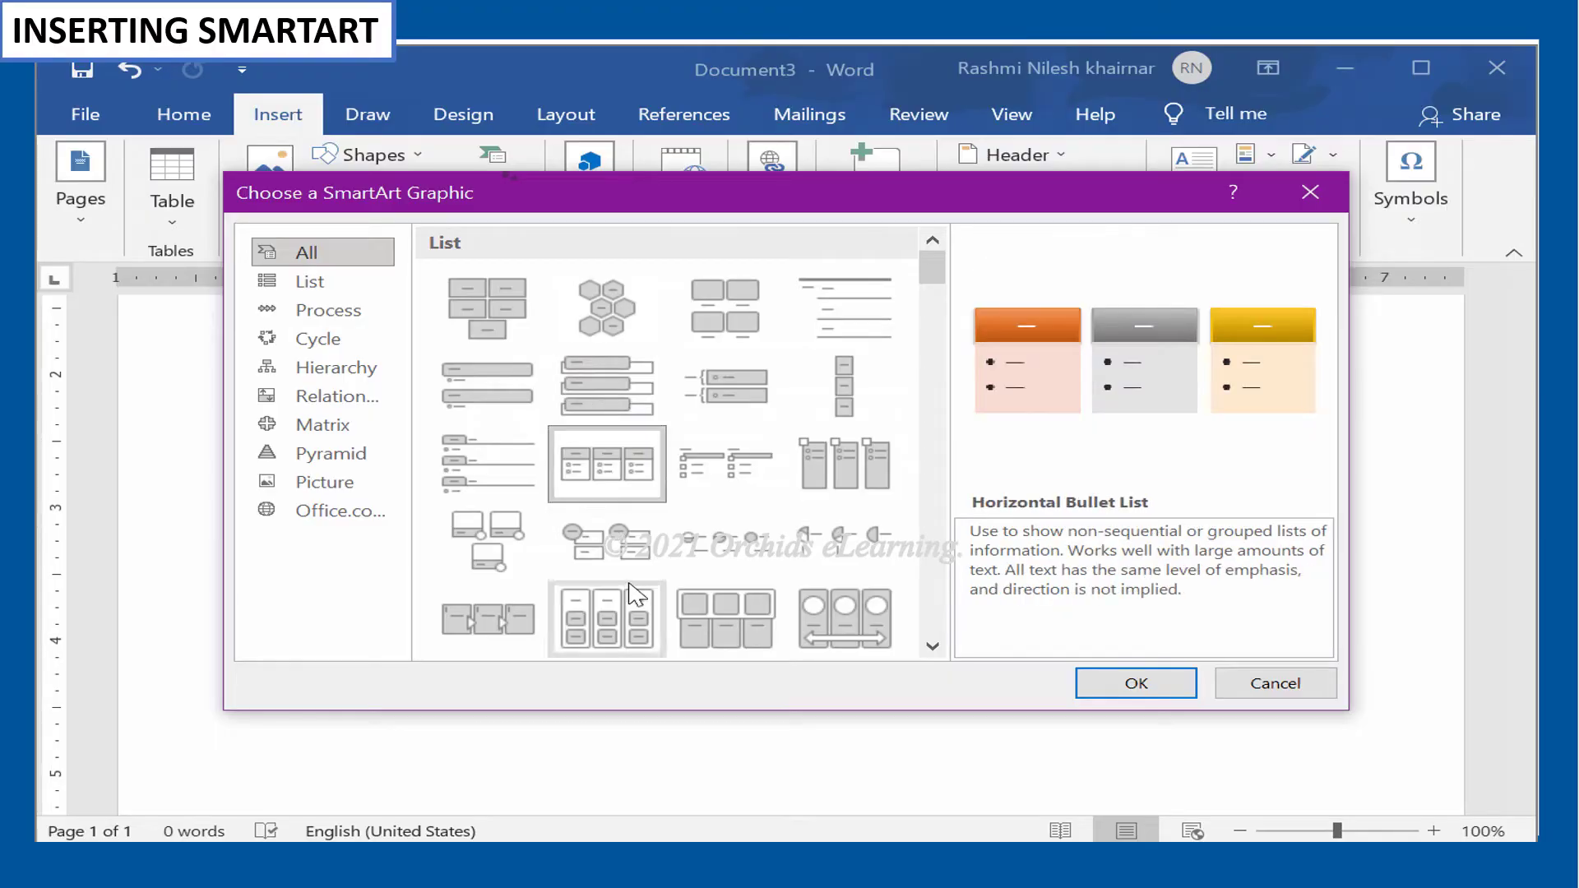
left_click(638, 615)
left_click(734, 617)
scroll(735, 617, "down", 3)
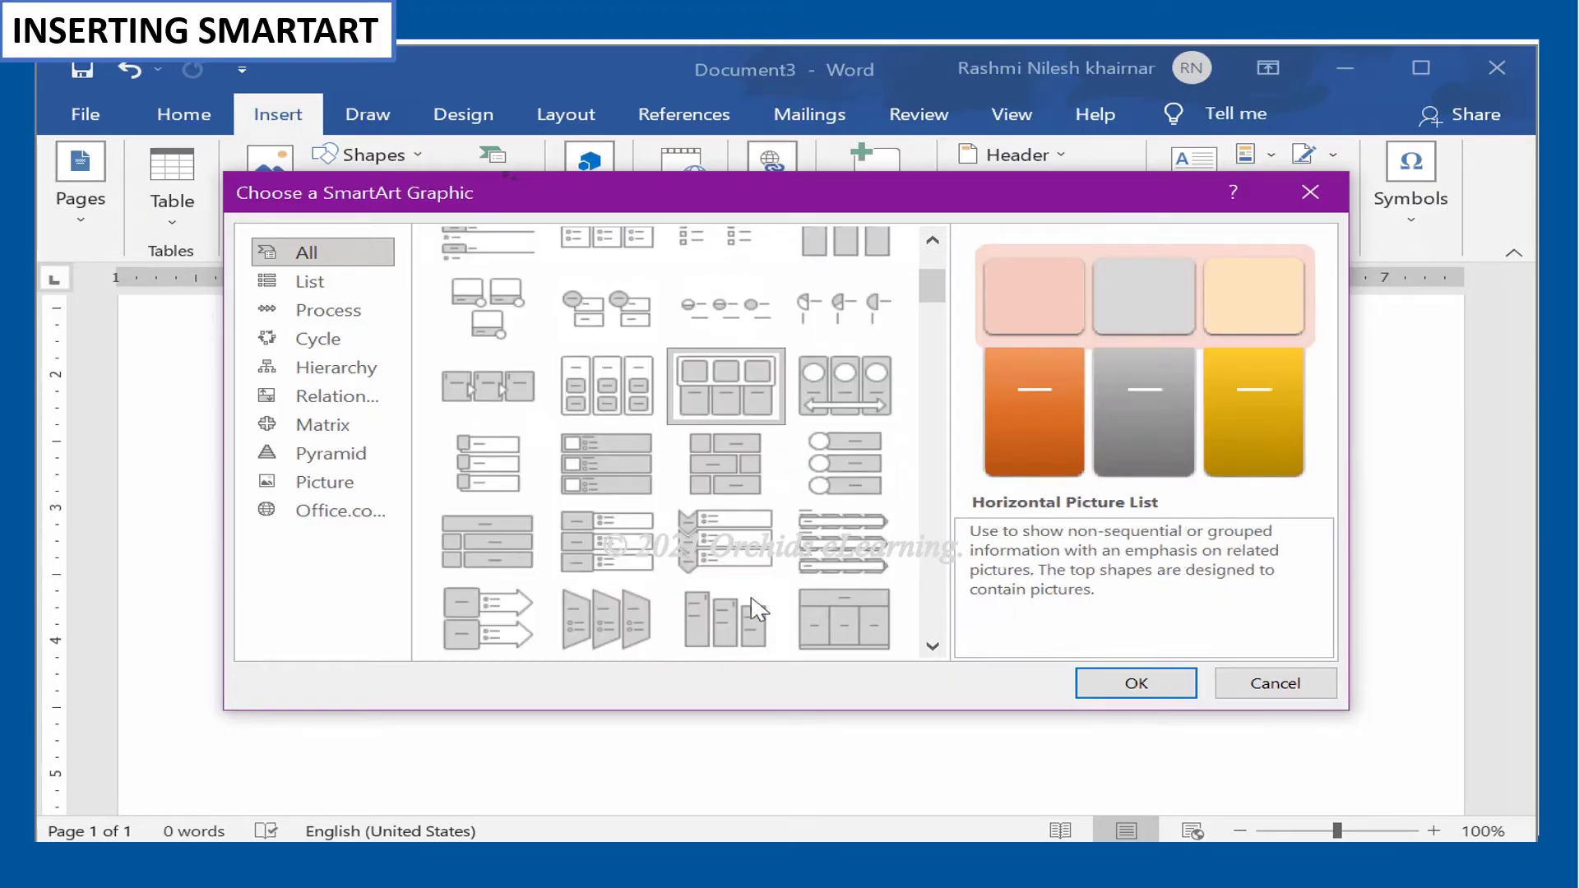
left_click(802, 612)
left_click(736, 632)
left_click(580, 635)
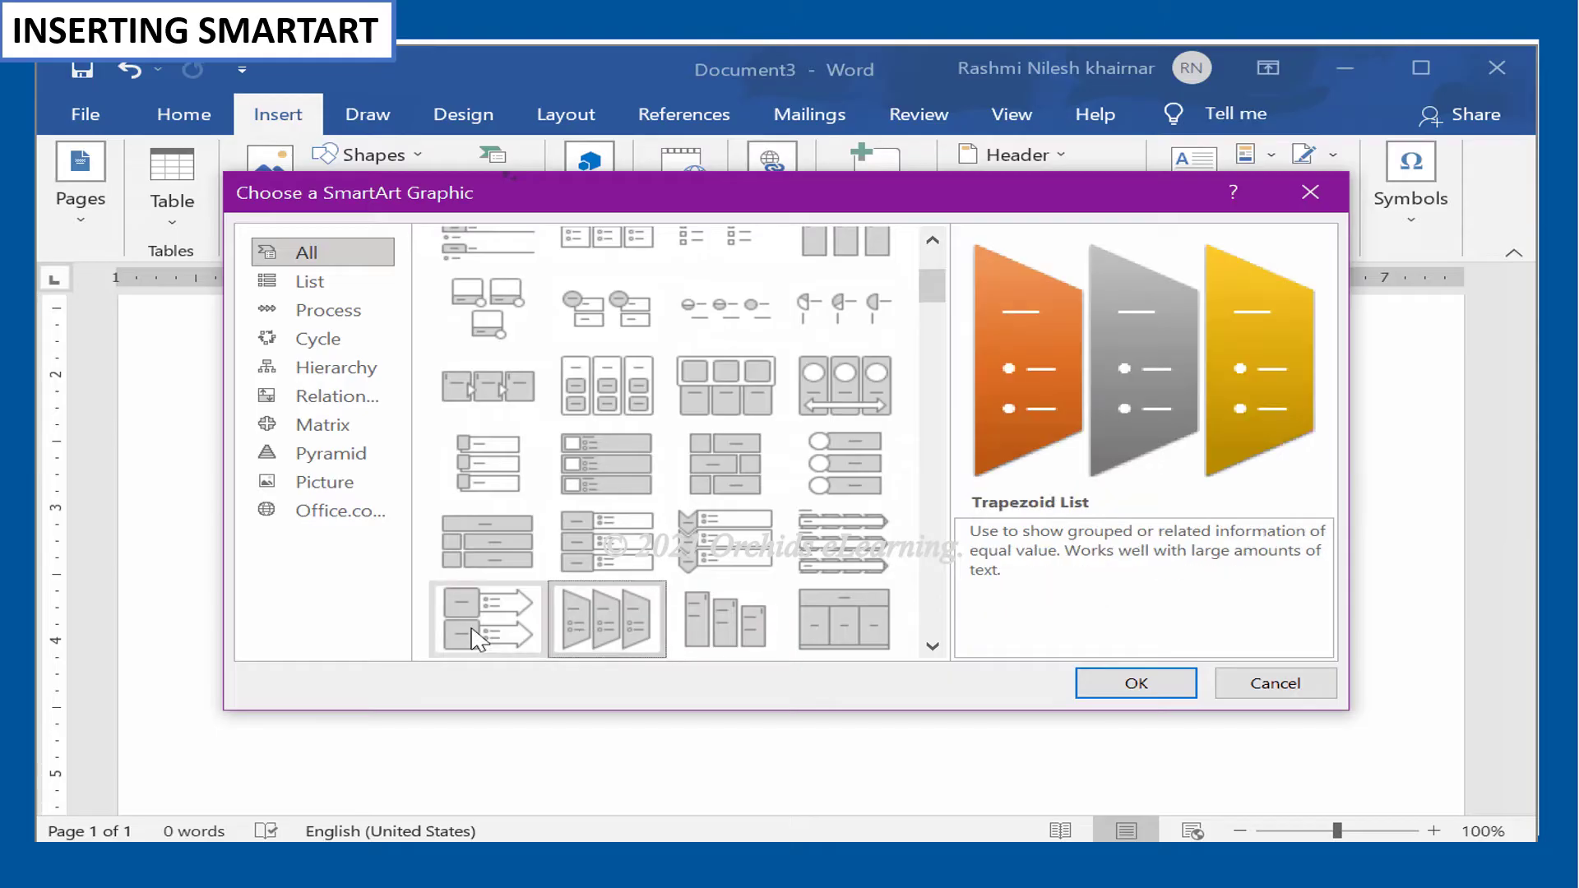
left_click(477, 639)
Step: Preview a few Process layouts, then insert the Tab List SmartArt graphic
scroll(479, 638, "down", 5)
left_click(608, 598)
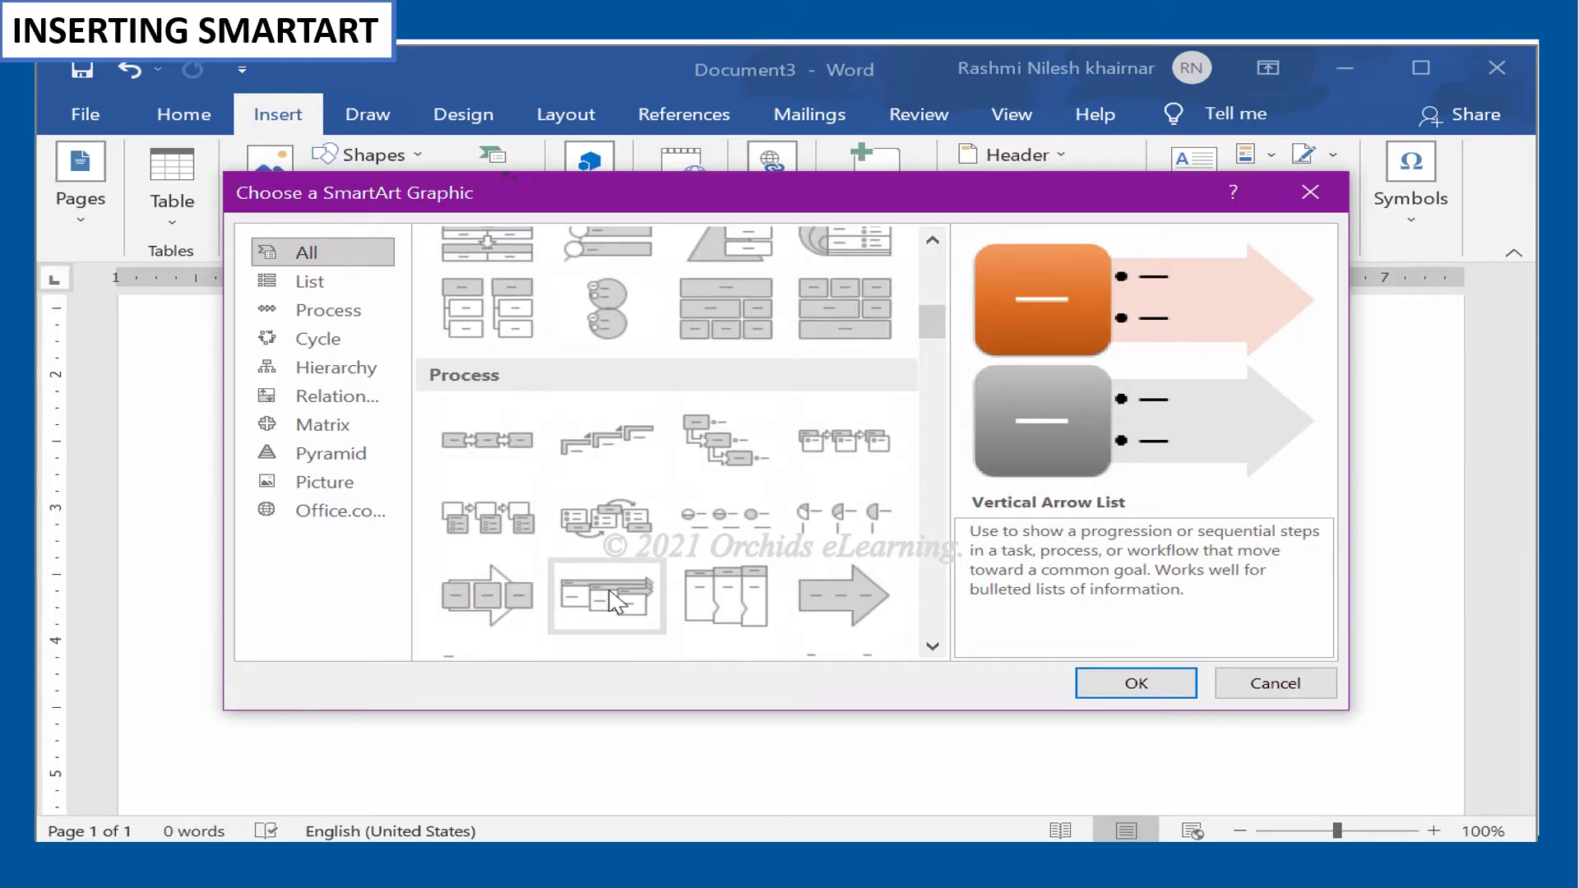
scroll(612, 603, "down", 6)
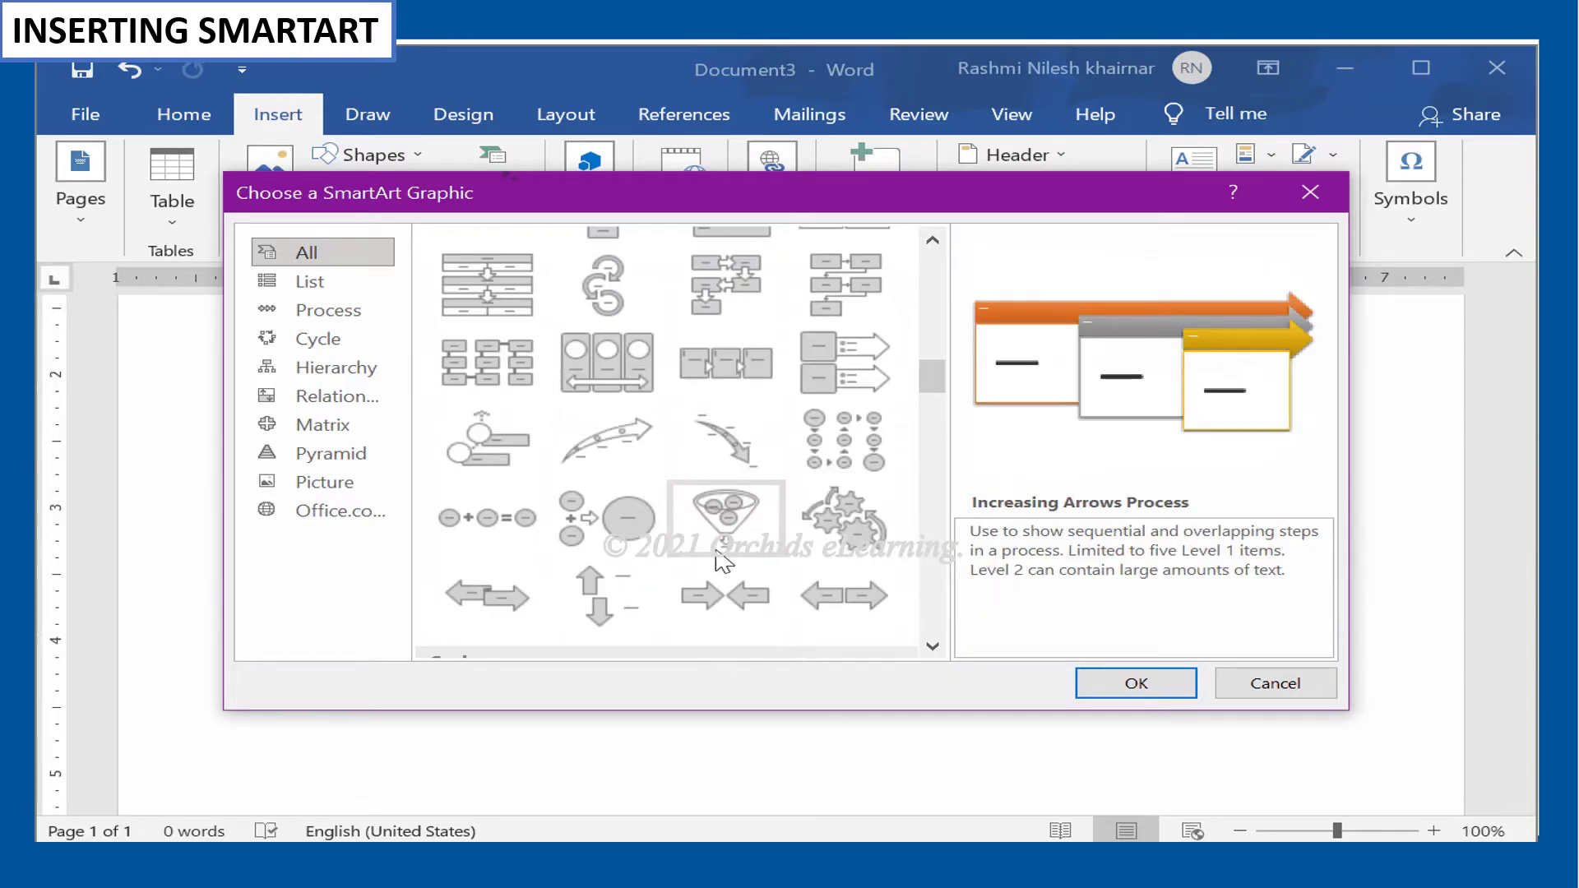
left_click(848, 473)
left_click(645, 531)
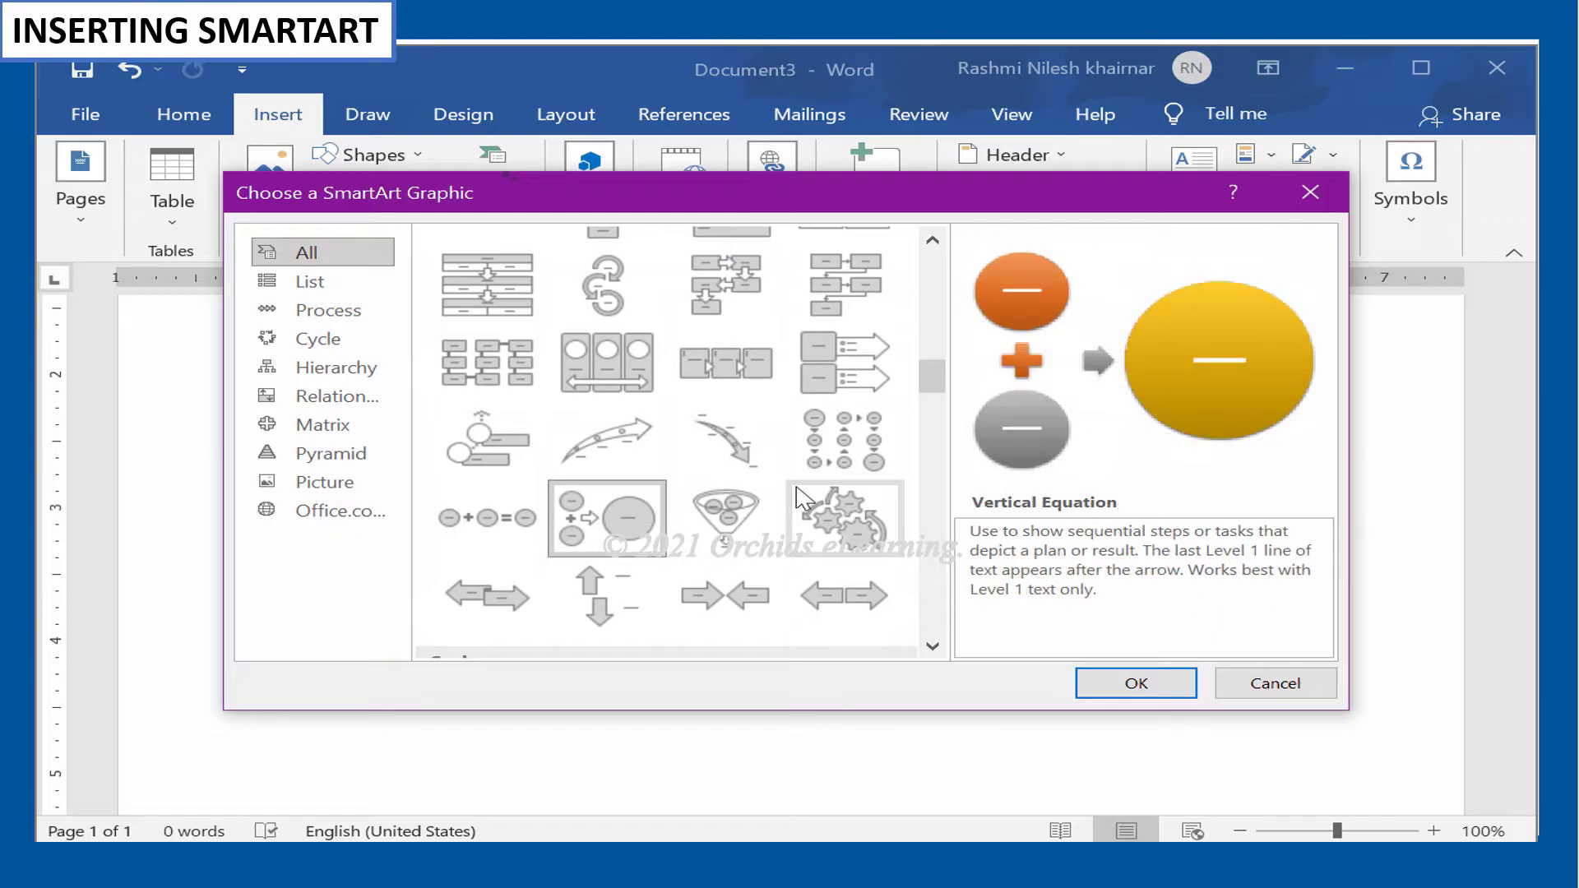
scroll(801, 506, "up", 5)
scroll(801, 509, "up", 5)
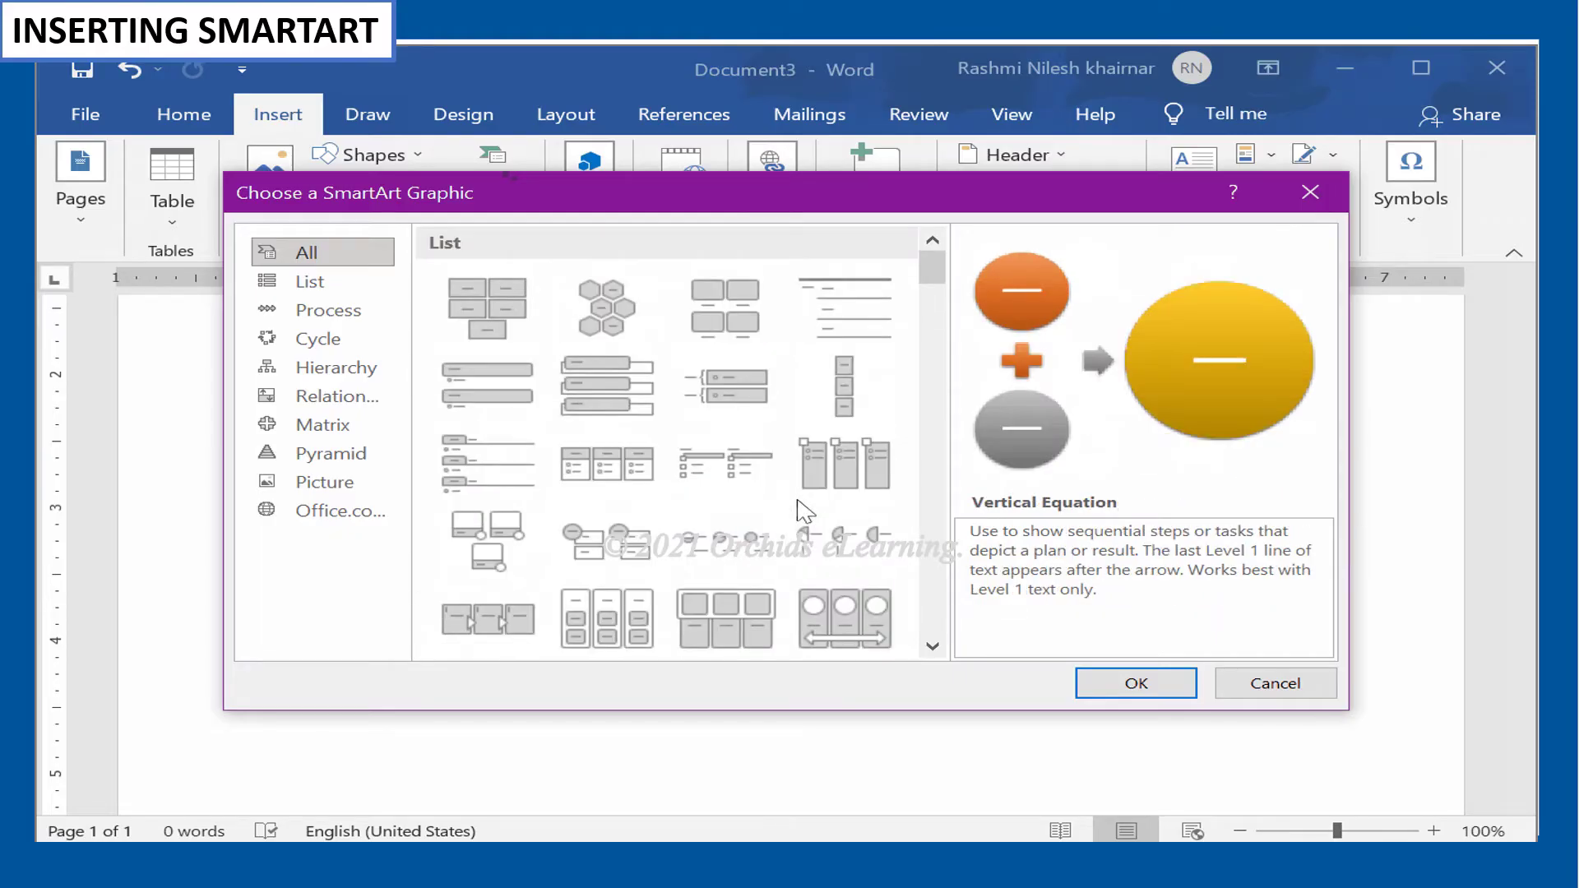
left_click(502, 475)
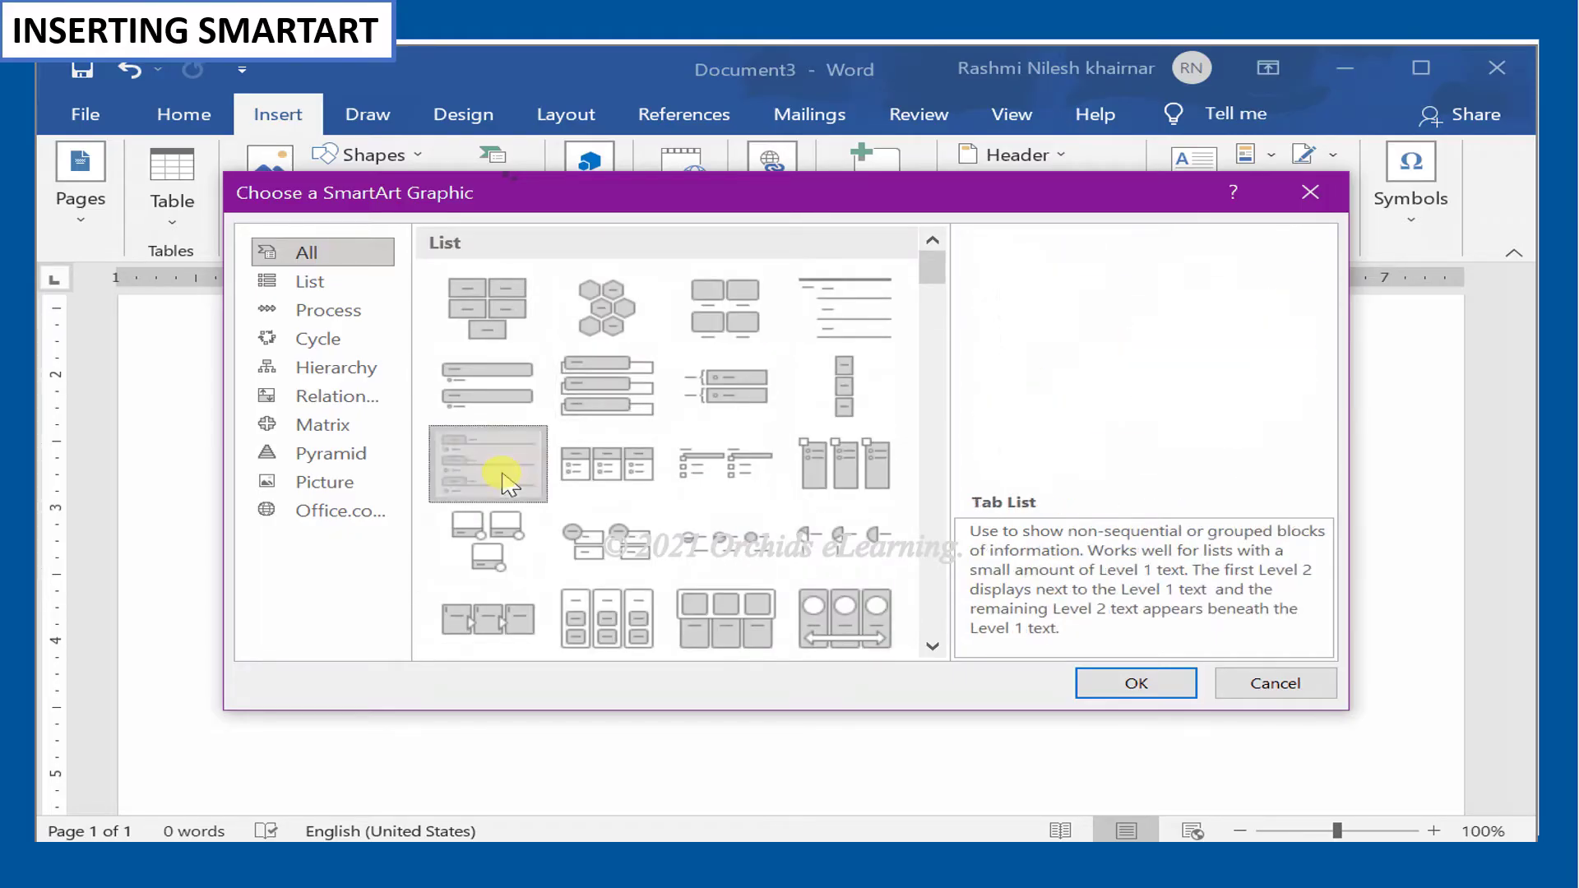
left_click(1135, 681)
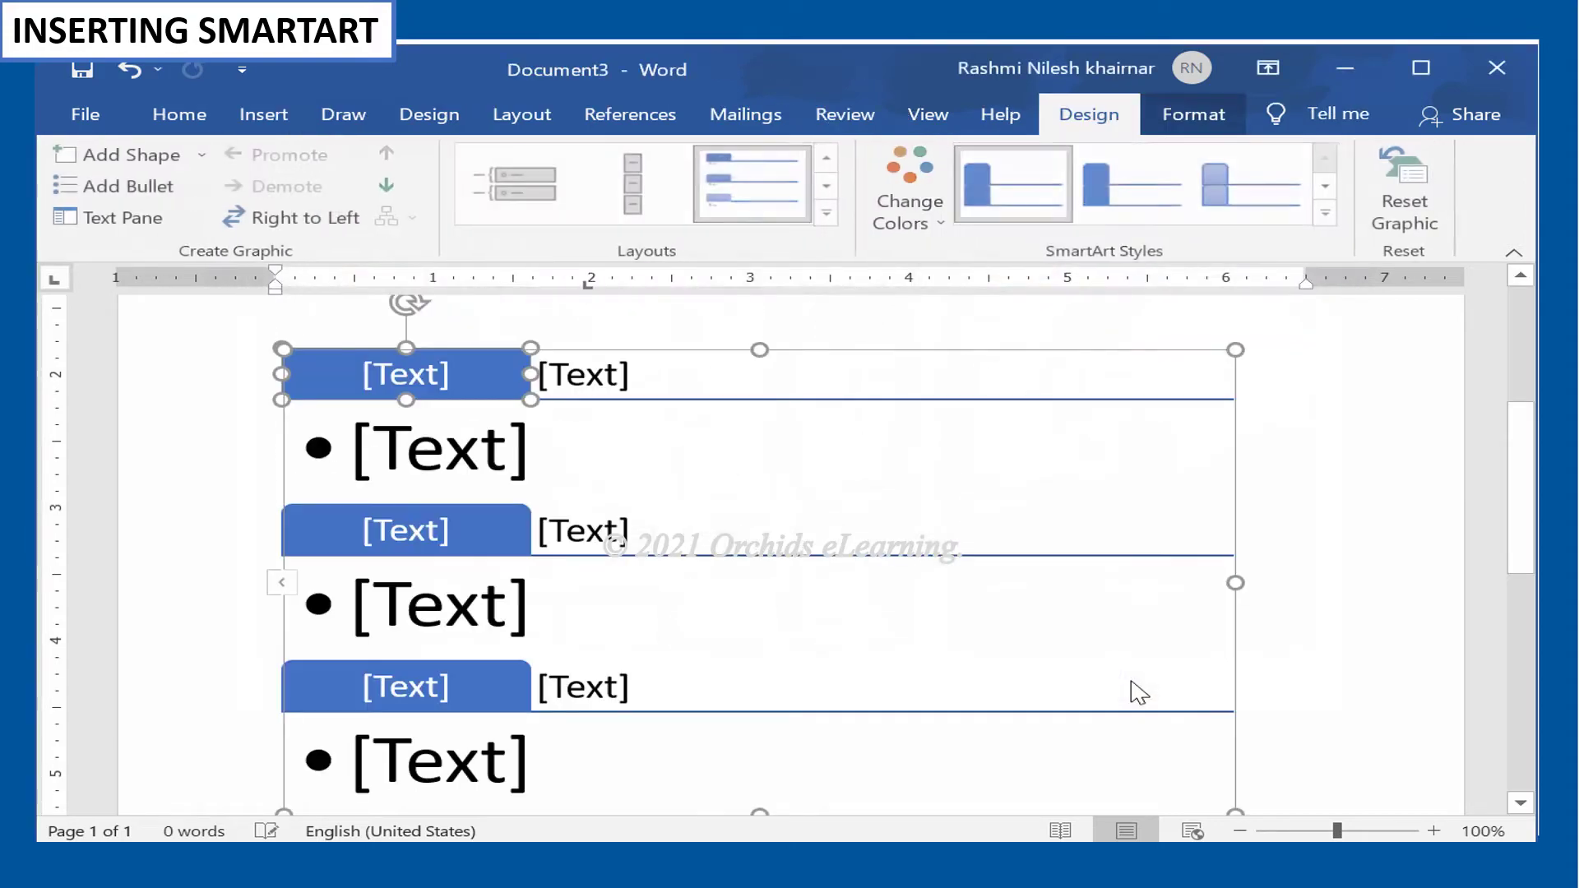
Step: Label the three SmartArt tabs 'types of teeth', 'incisors' and 'canines'
left_click(419, 384)
type("type")
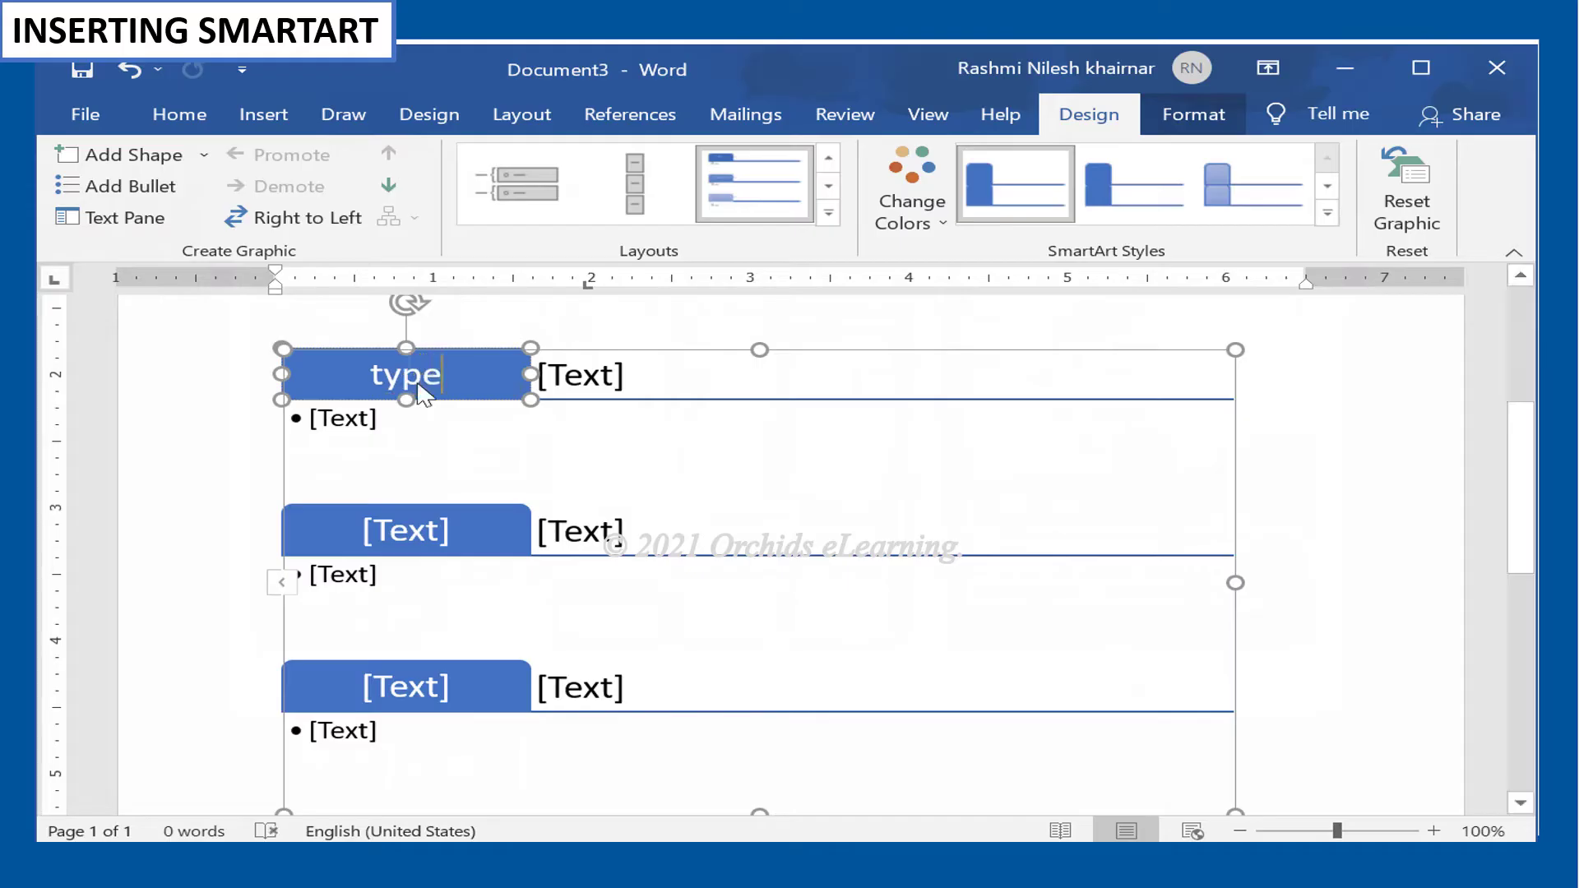
type("s of teeth")
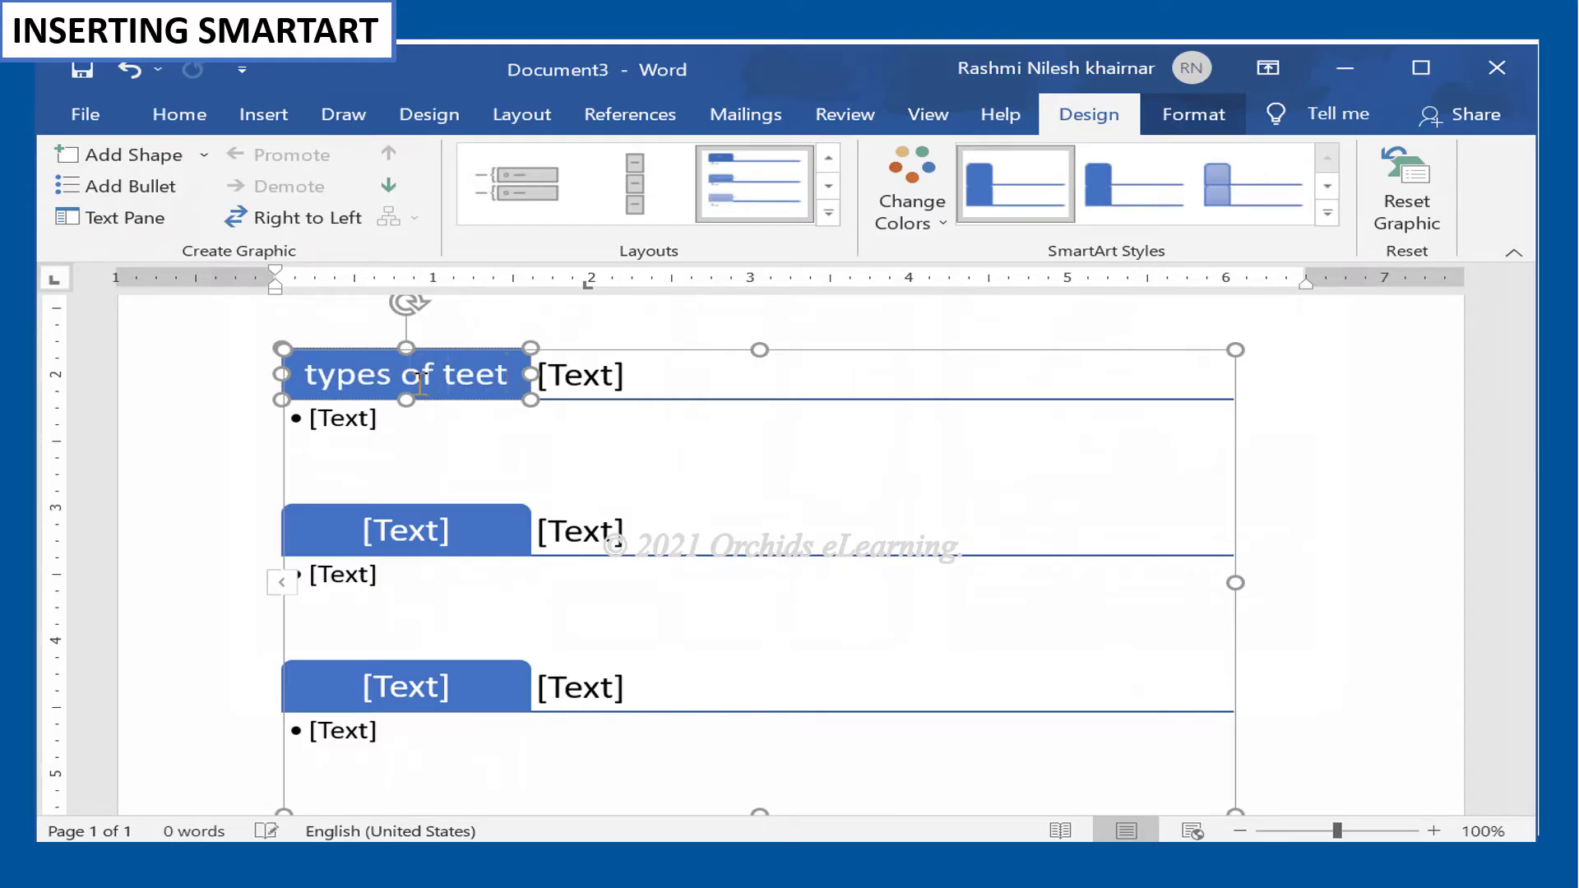
left_click(433, 533)
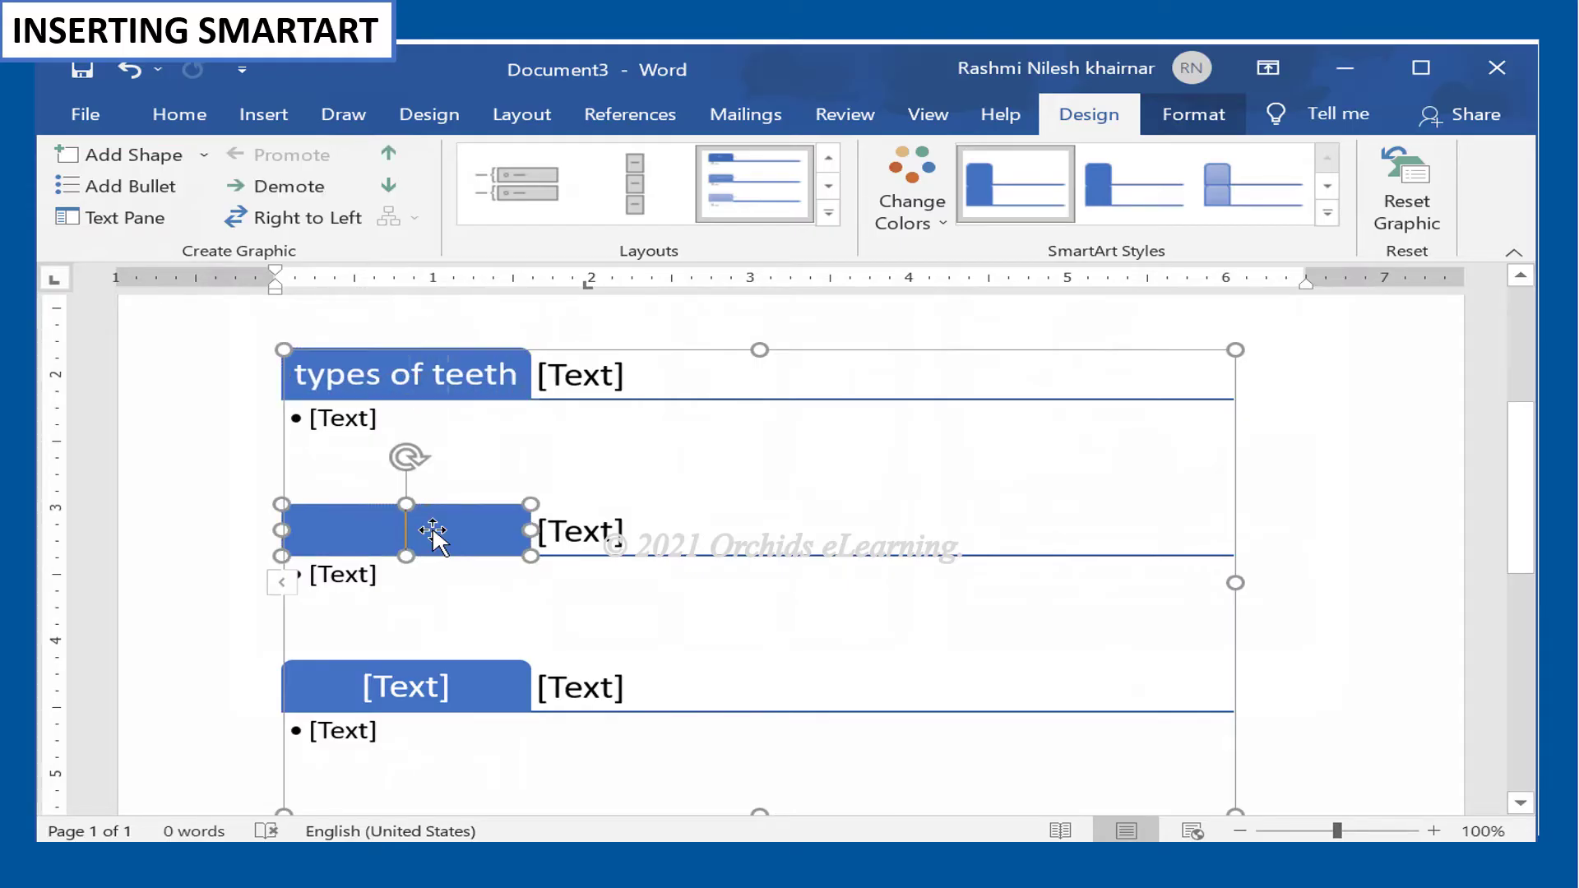
type("incisors")
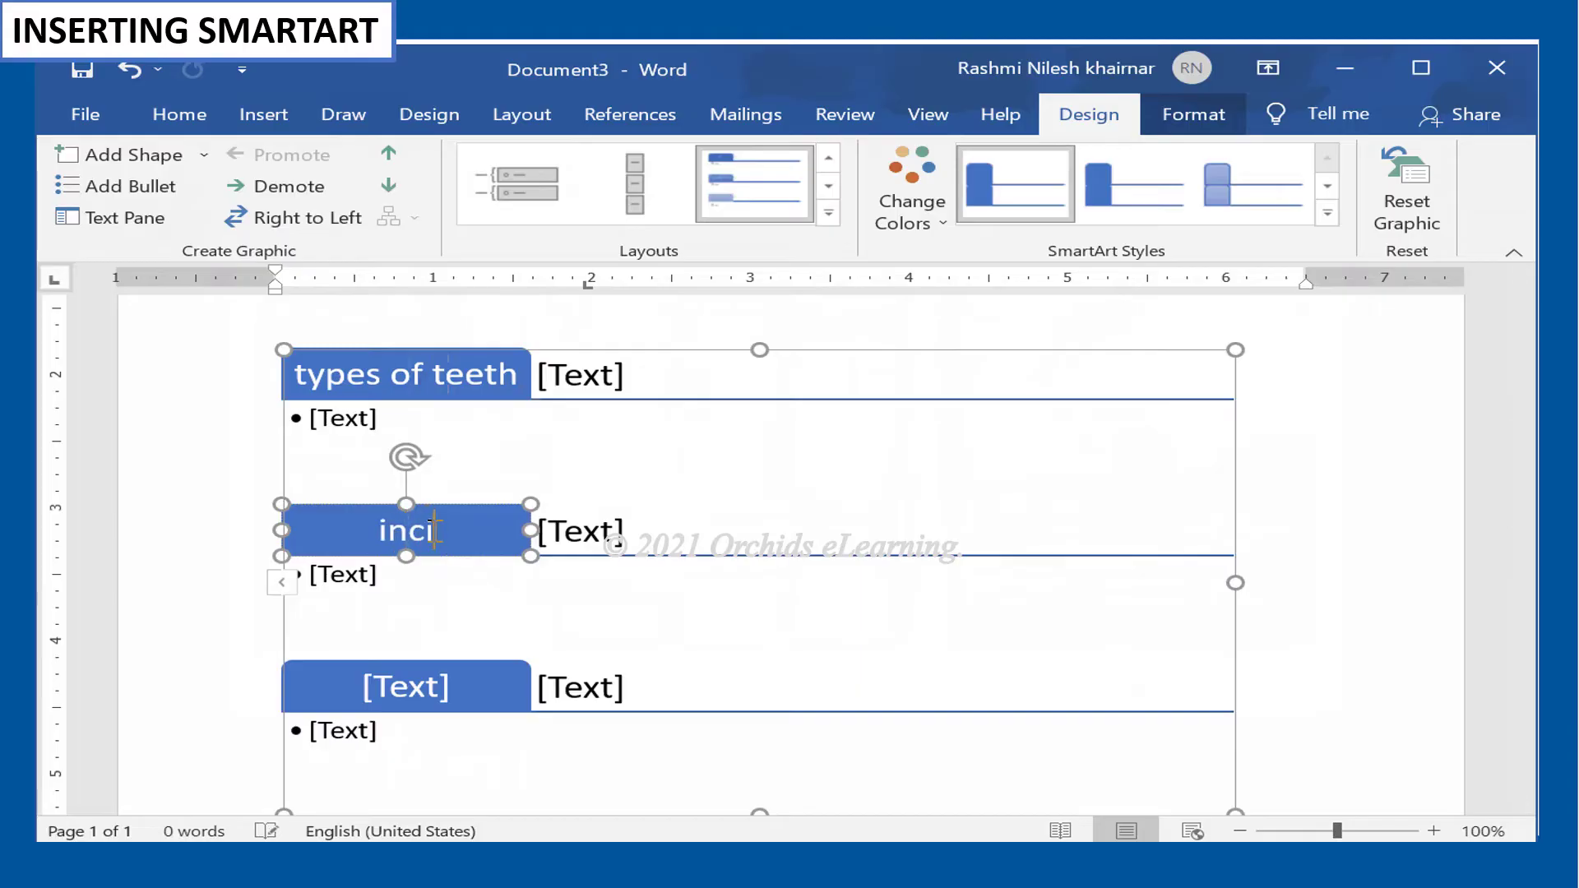
left_click(411, 690)
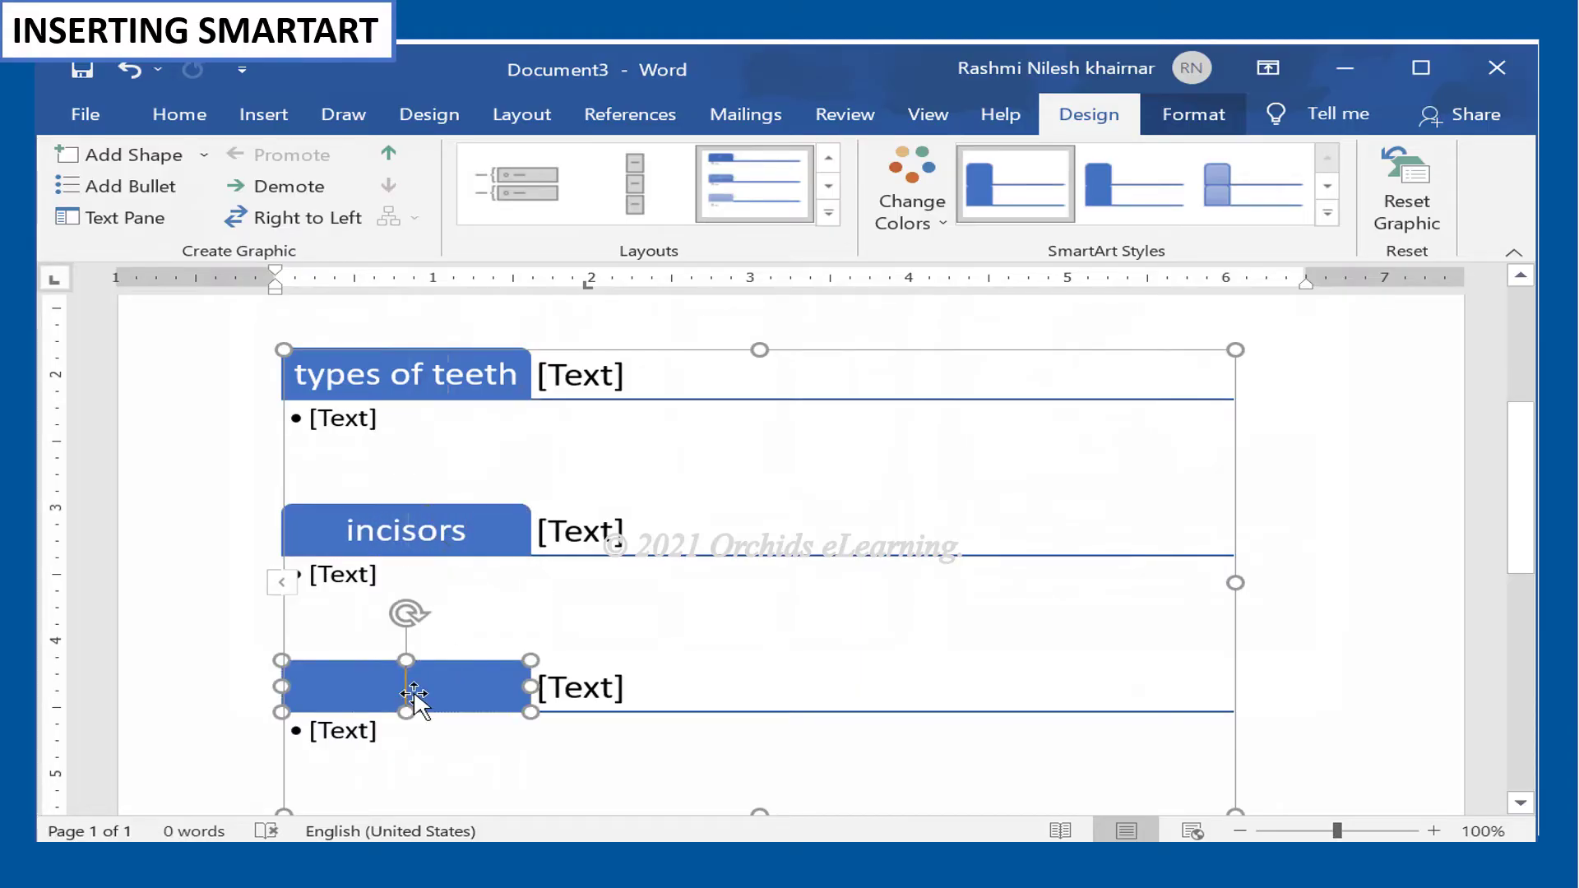
type("canines")
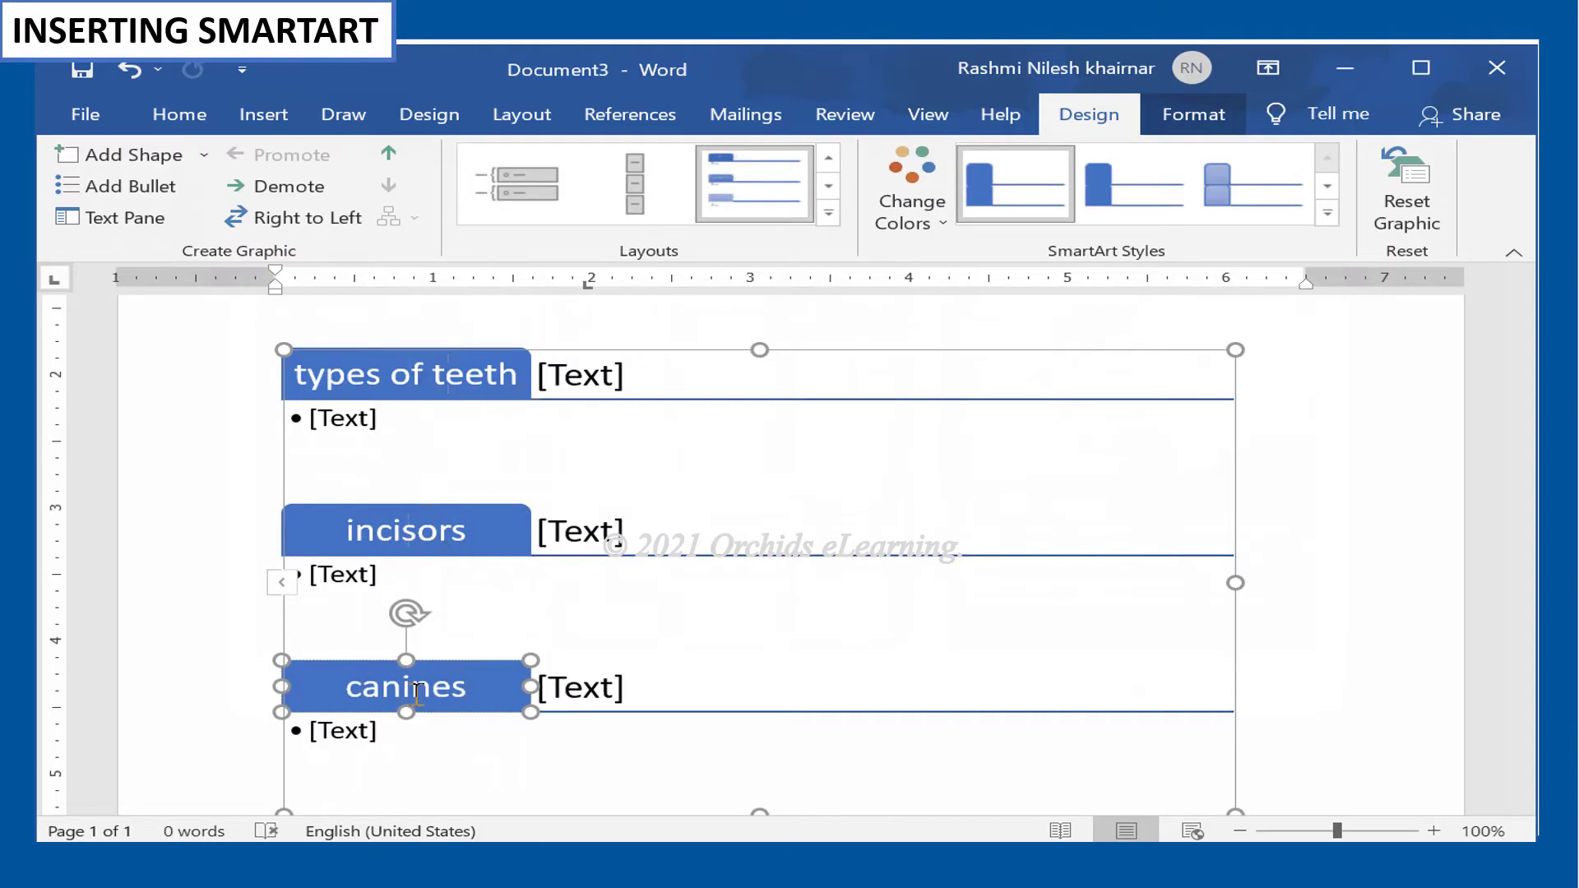
left_click(591, 530)
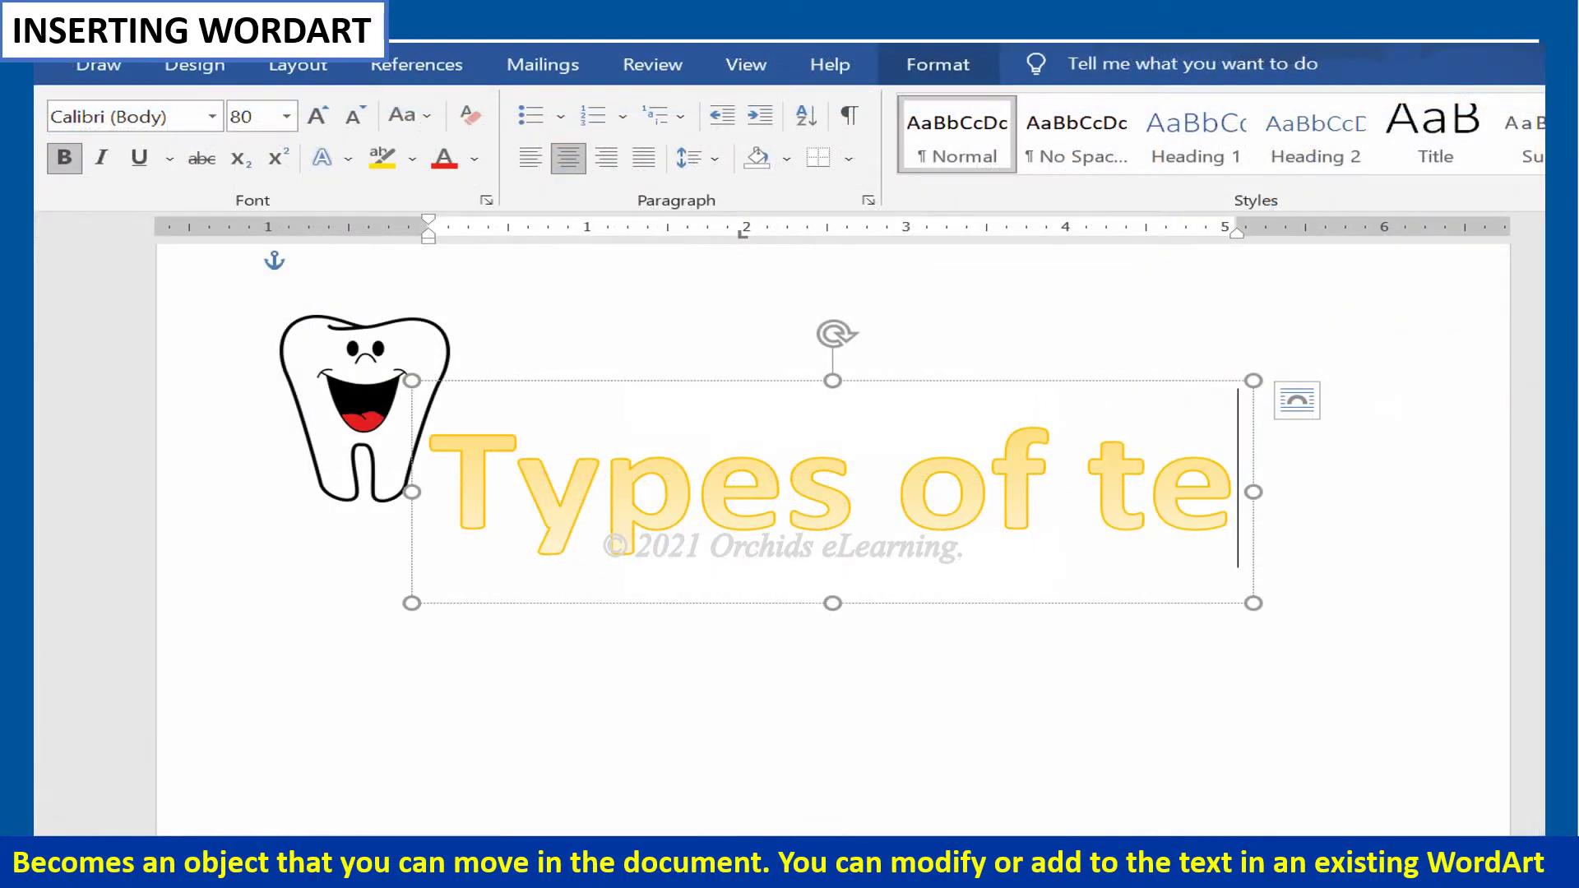
Step: Finish the WordArt title, move it up-right, then show WordArt styles beside the tooth
type("eth")
left_click_drag(901, 383, 978, 353)
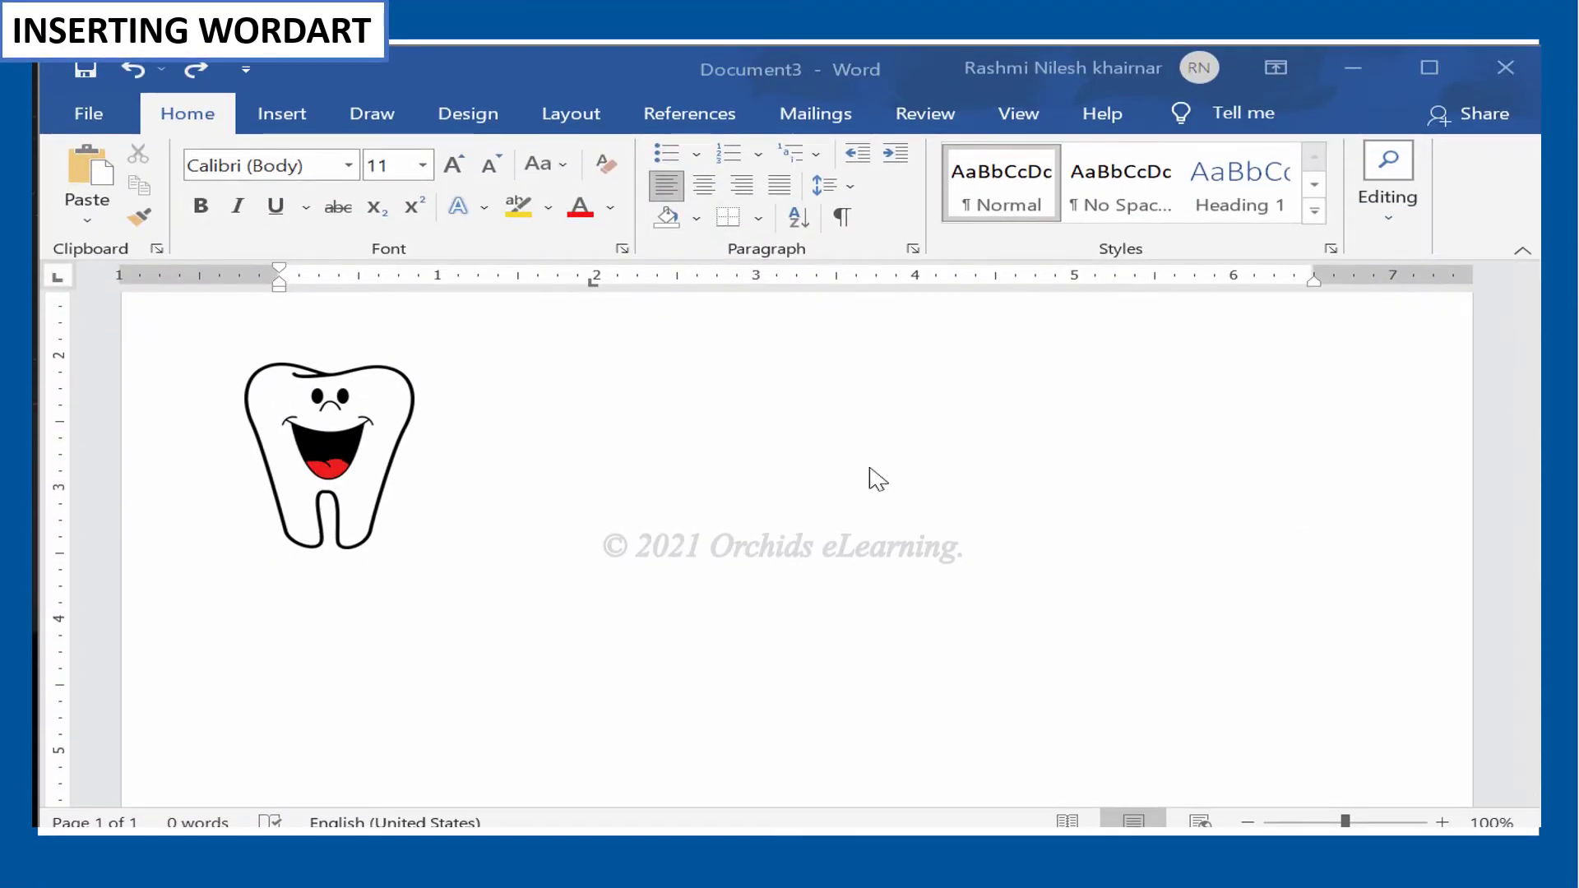
left_click(752, 490)
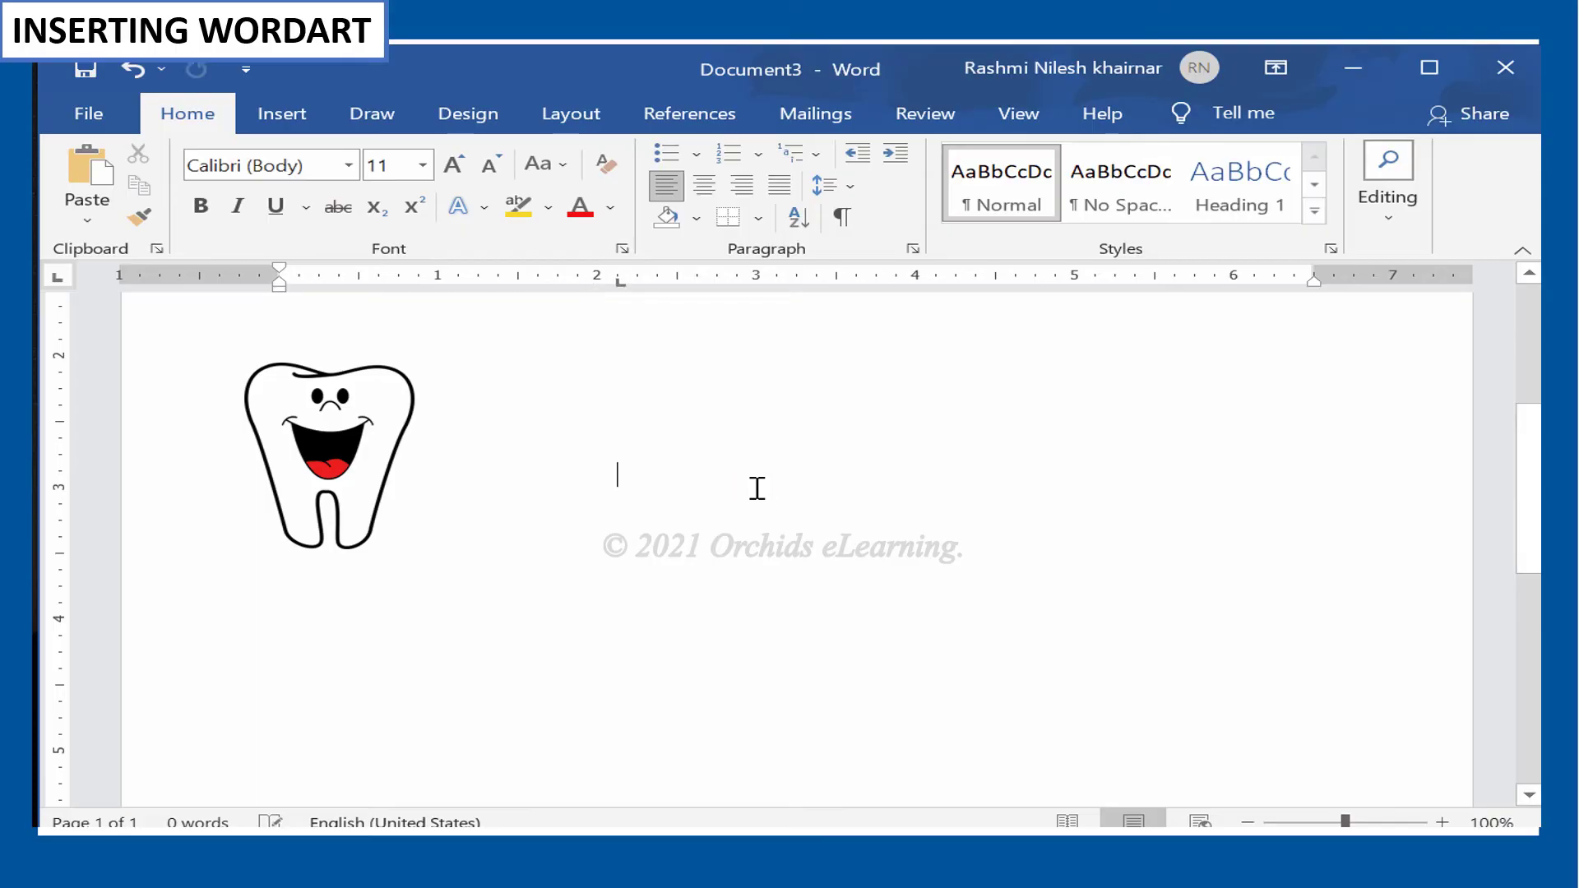
double_click(739, 481)
left_click(270, 123)
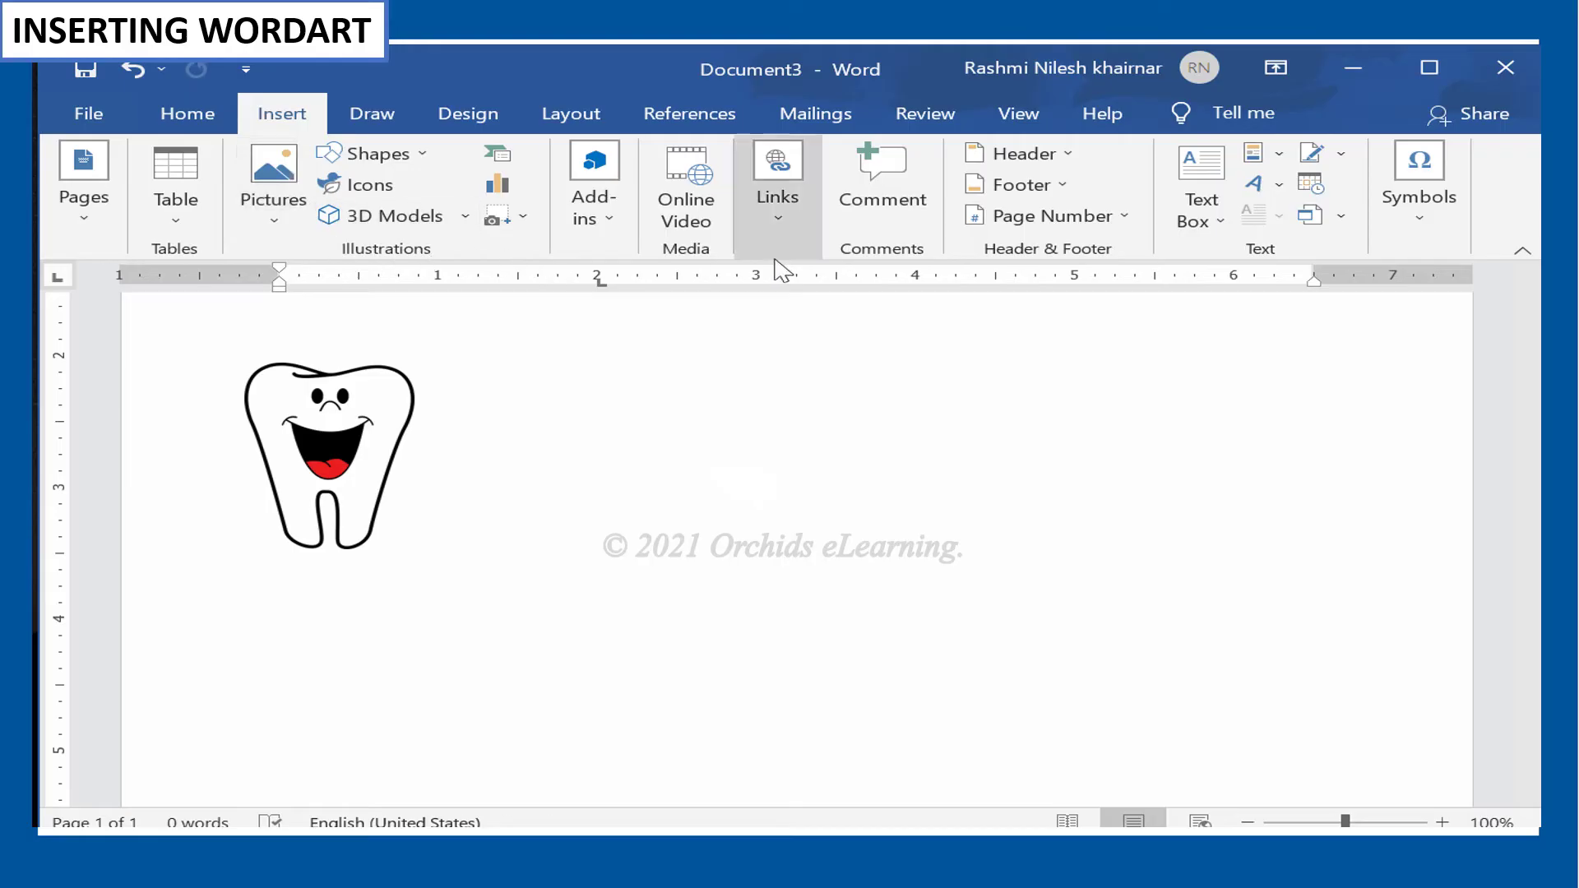
left_click(1279, 185)
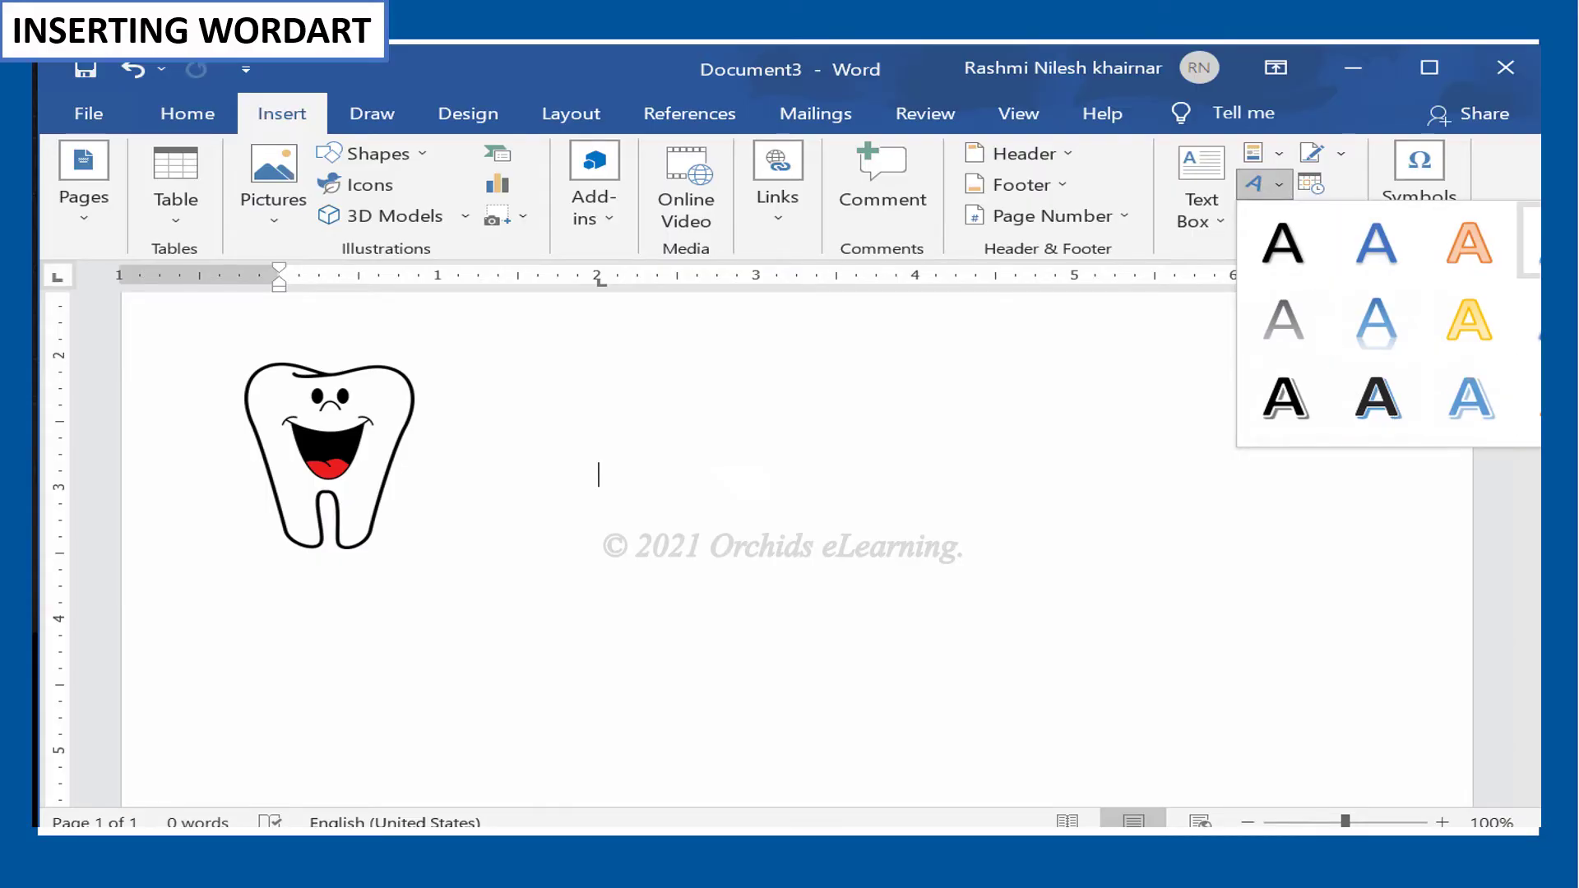
Step: Insert a WordArt, move it right of the tooth and replace its placeholder with 'Types of teeth'
left_click(1283, 319)
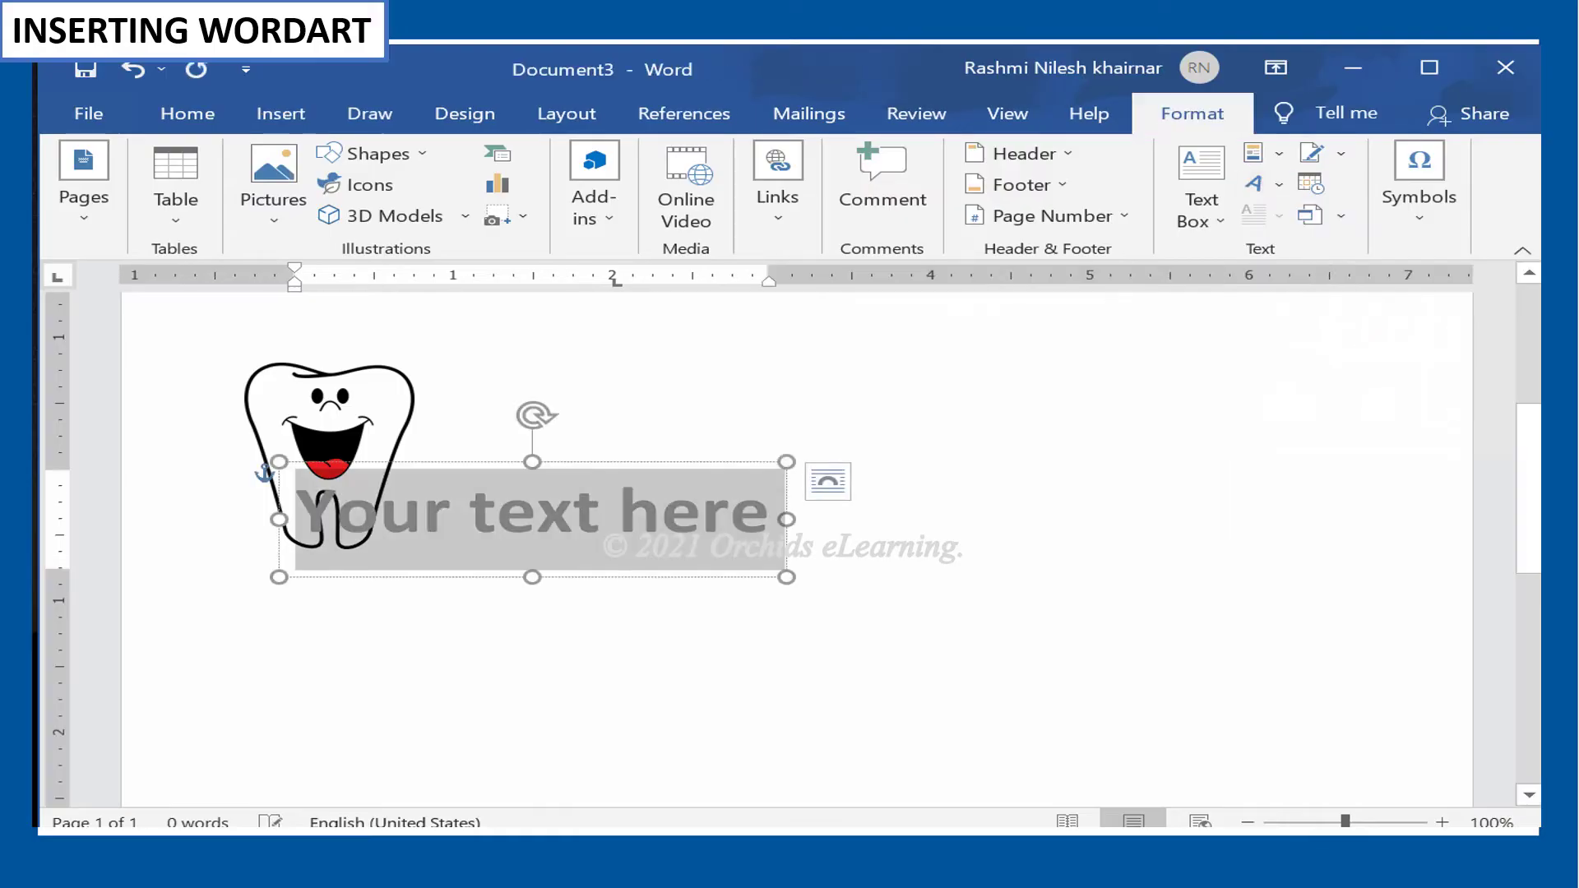
left_click_drag(680, 465, 916, 416)
double_click(853, 468)
left_click(853, 469)
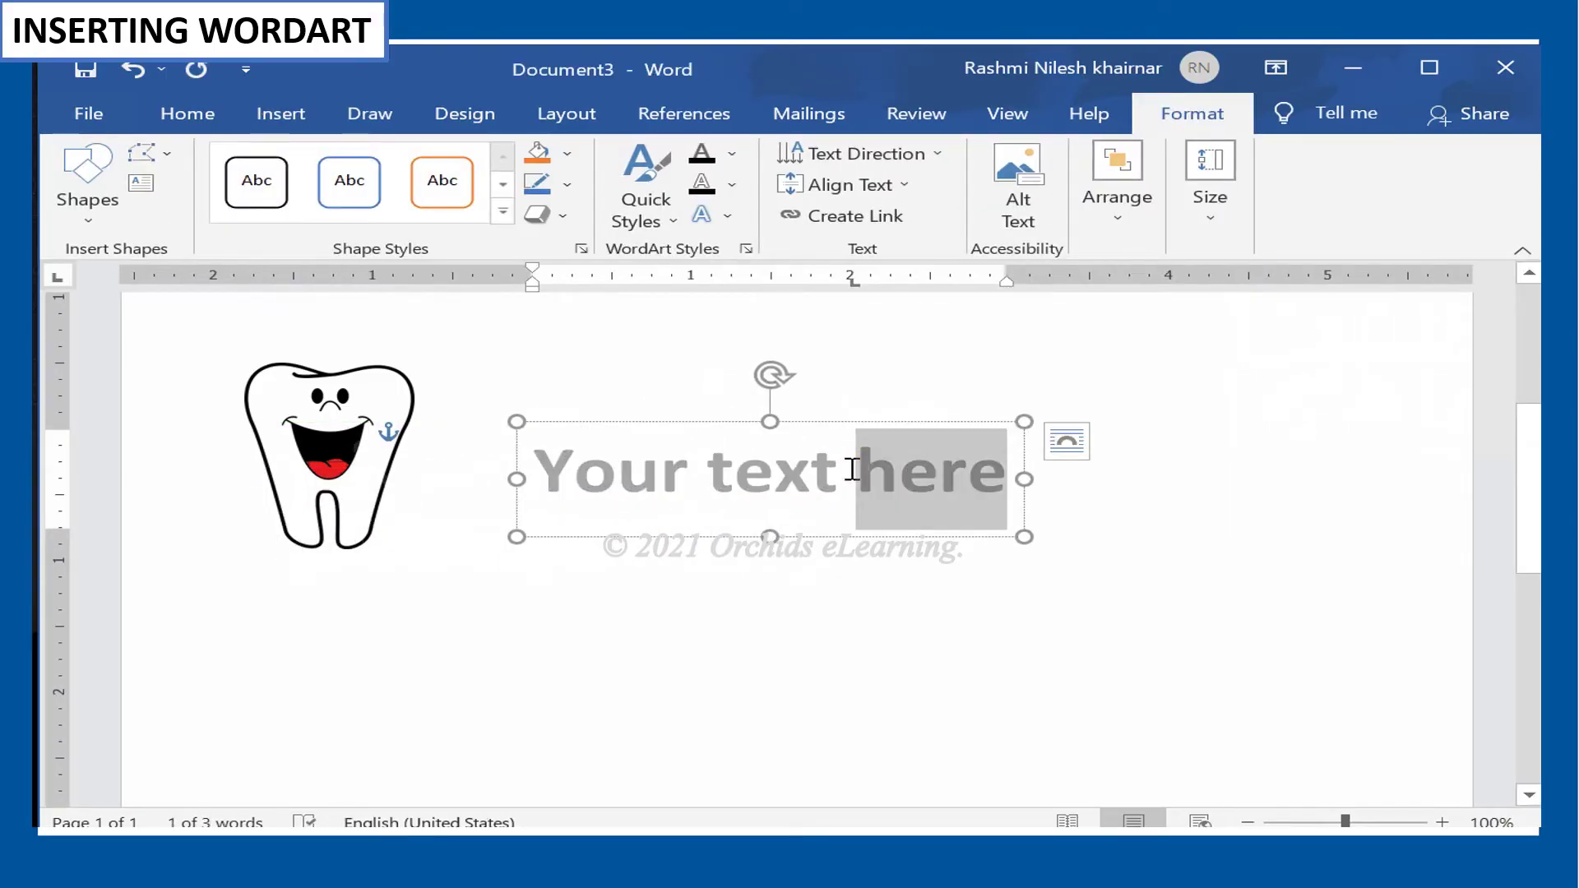
triple_click(852, 469)
type("Type")
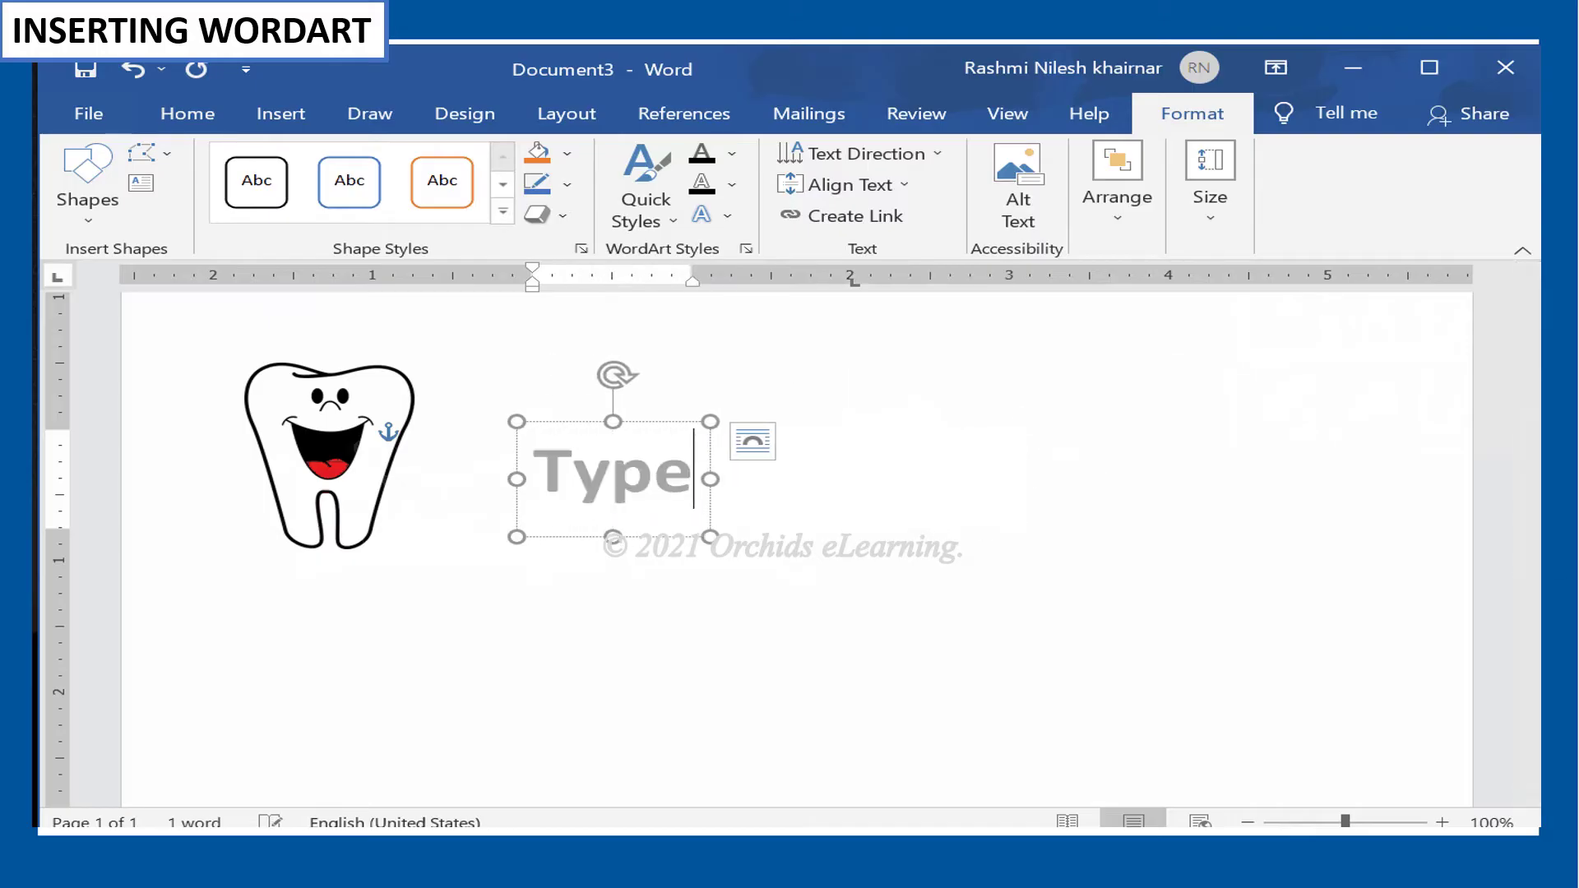
type("s of teet")
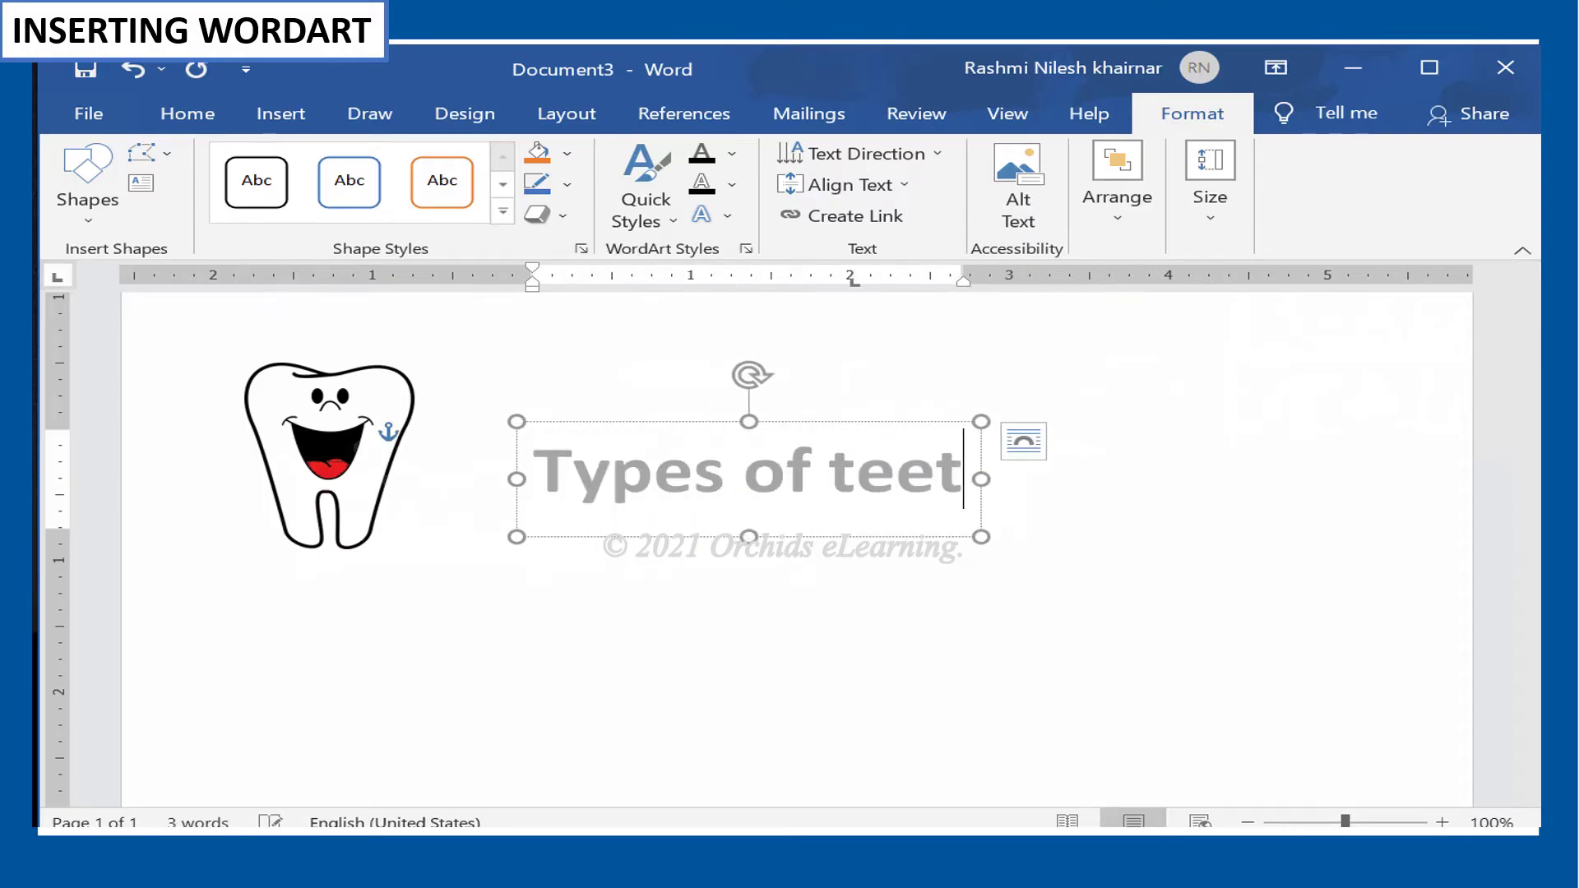
type("h")
left_click(902, 634)
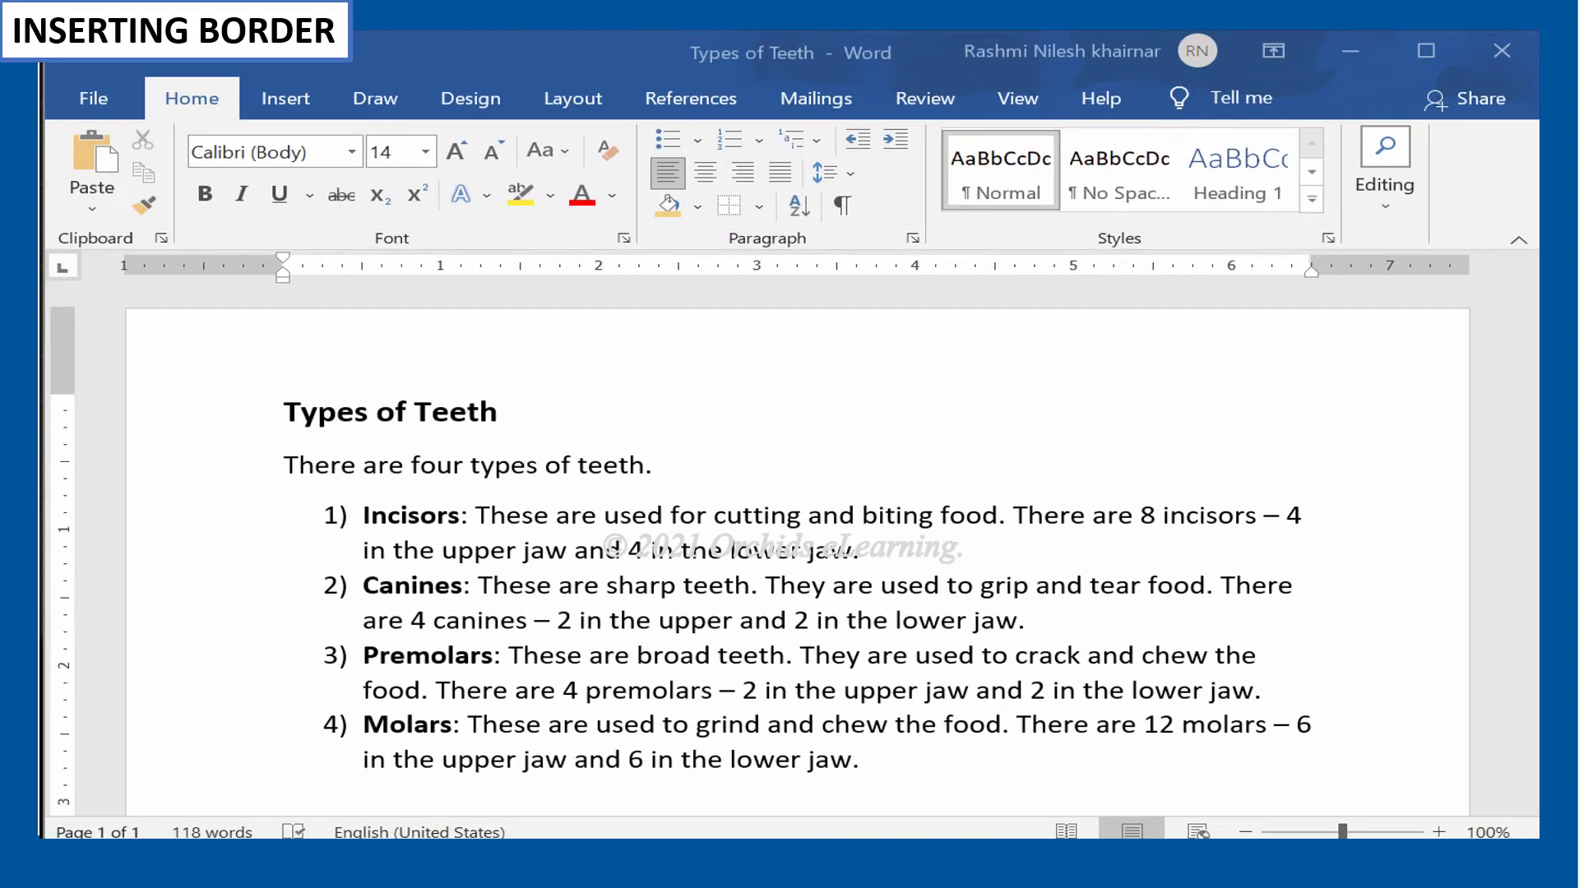
Step: Select the whole Types of Teeth text and apply All Borders to every paragraph
scroll(687, 723, "down", 1)
scroll(683, 662, "up", 1)
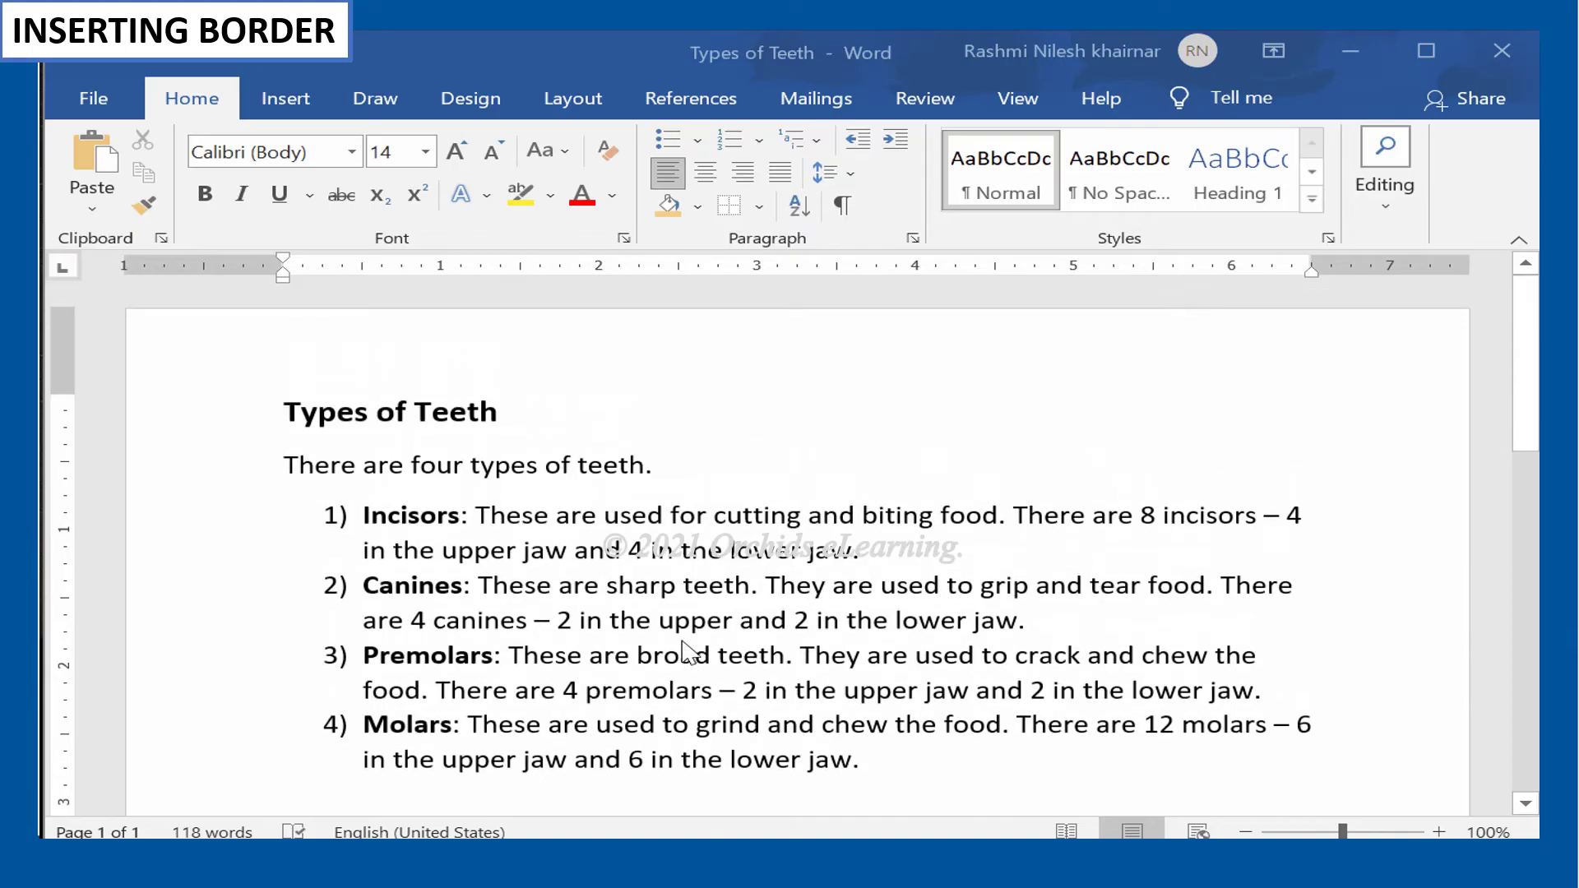
triple_click(296, 416)
left_click_drag(285, 430, 951, 776)
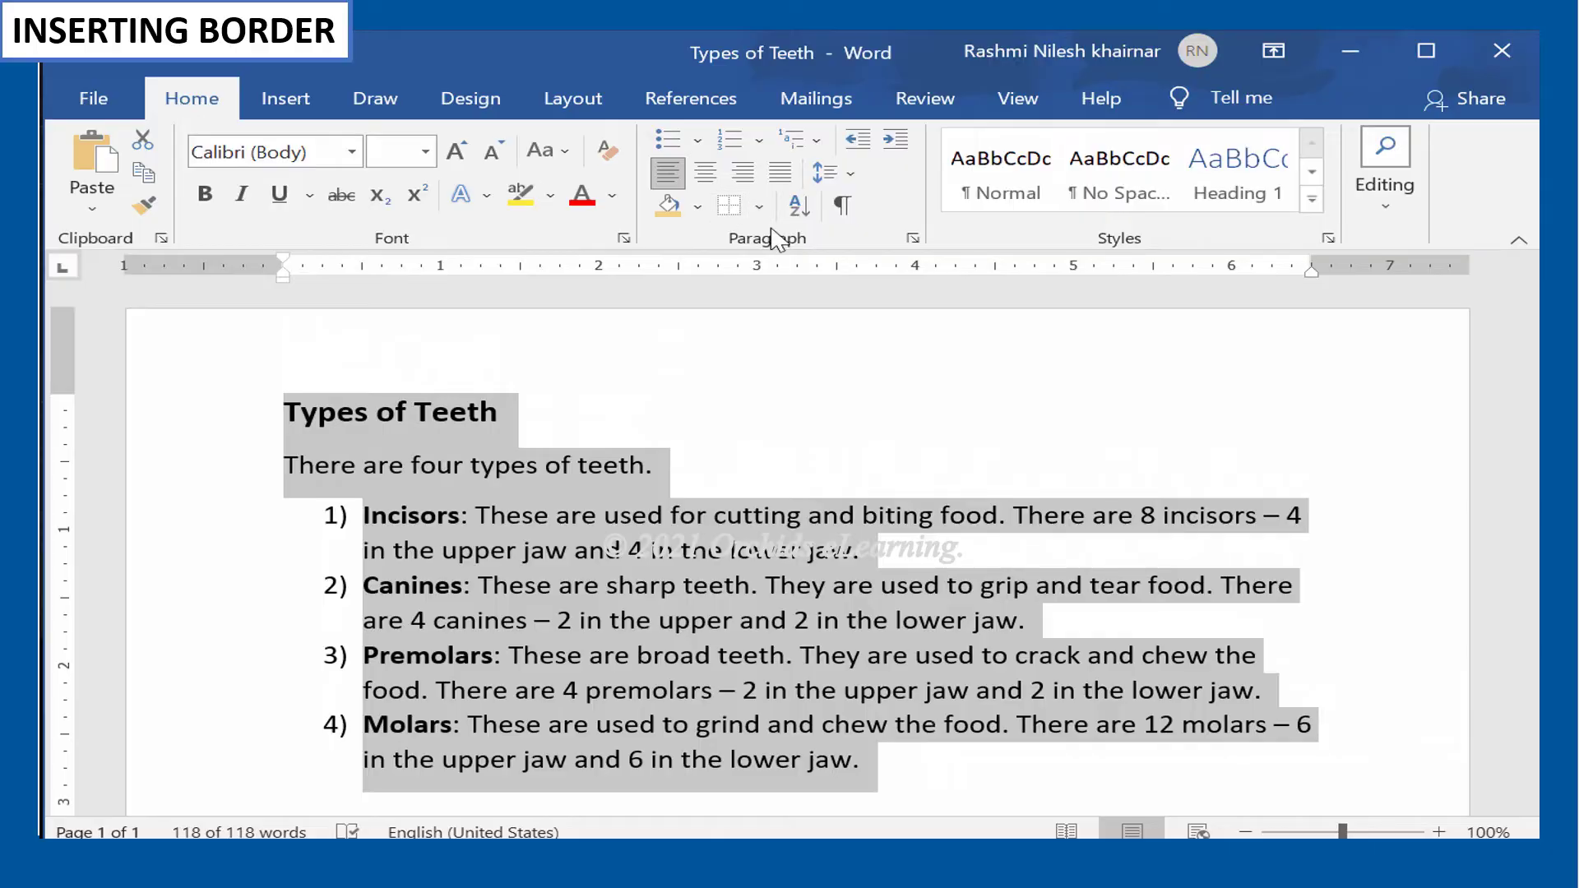
left_click(759, 207)
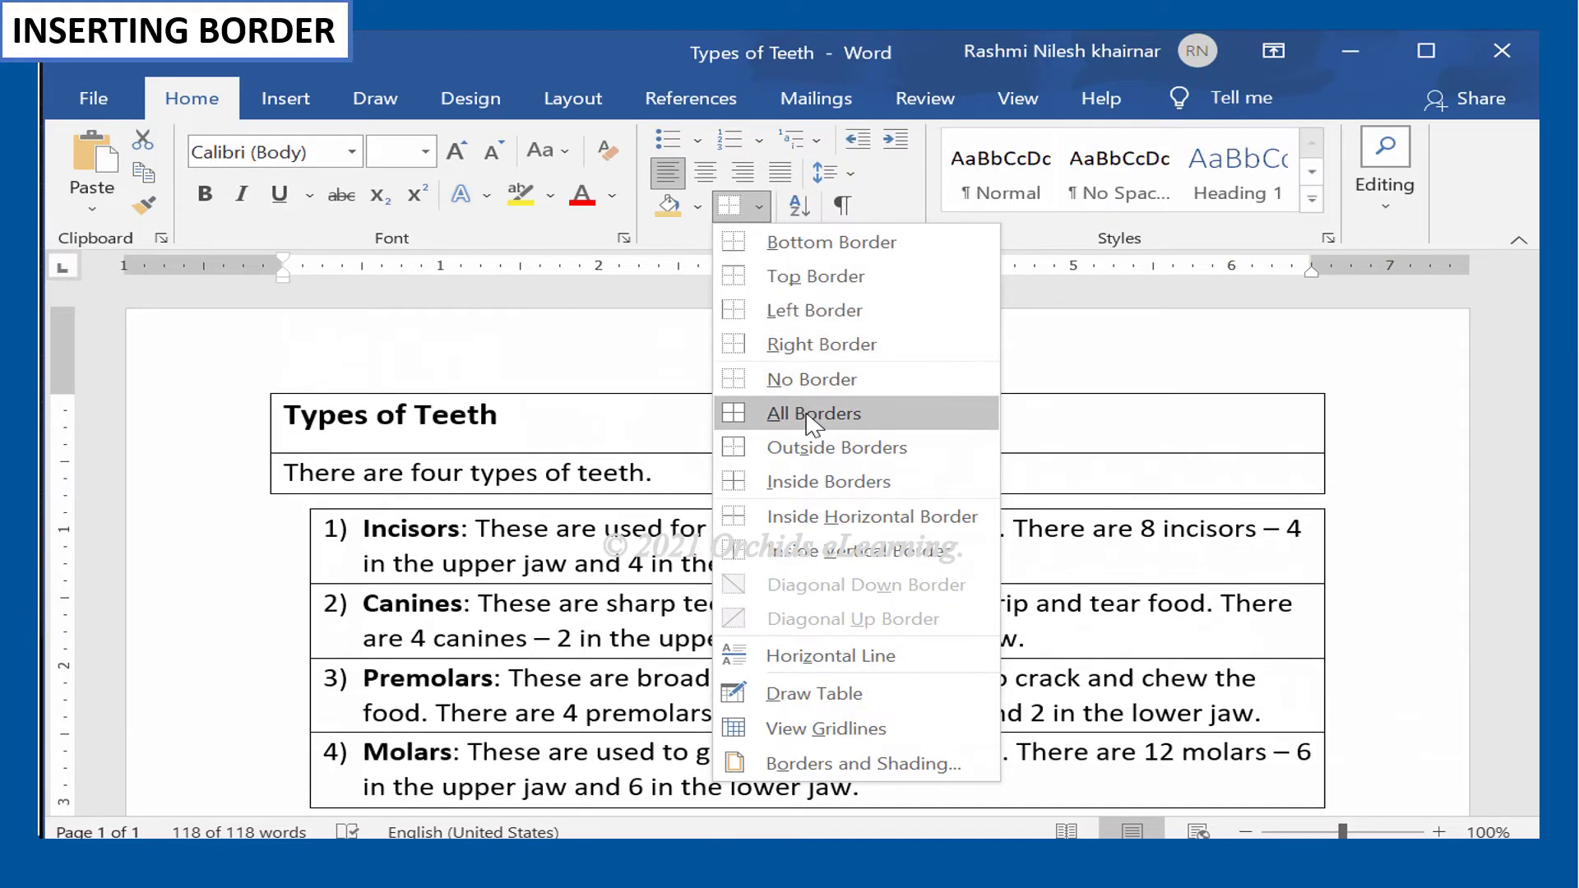
left_click(812, 423)
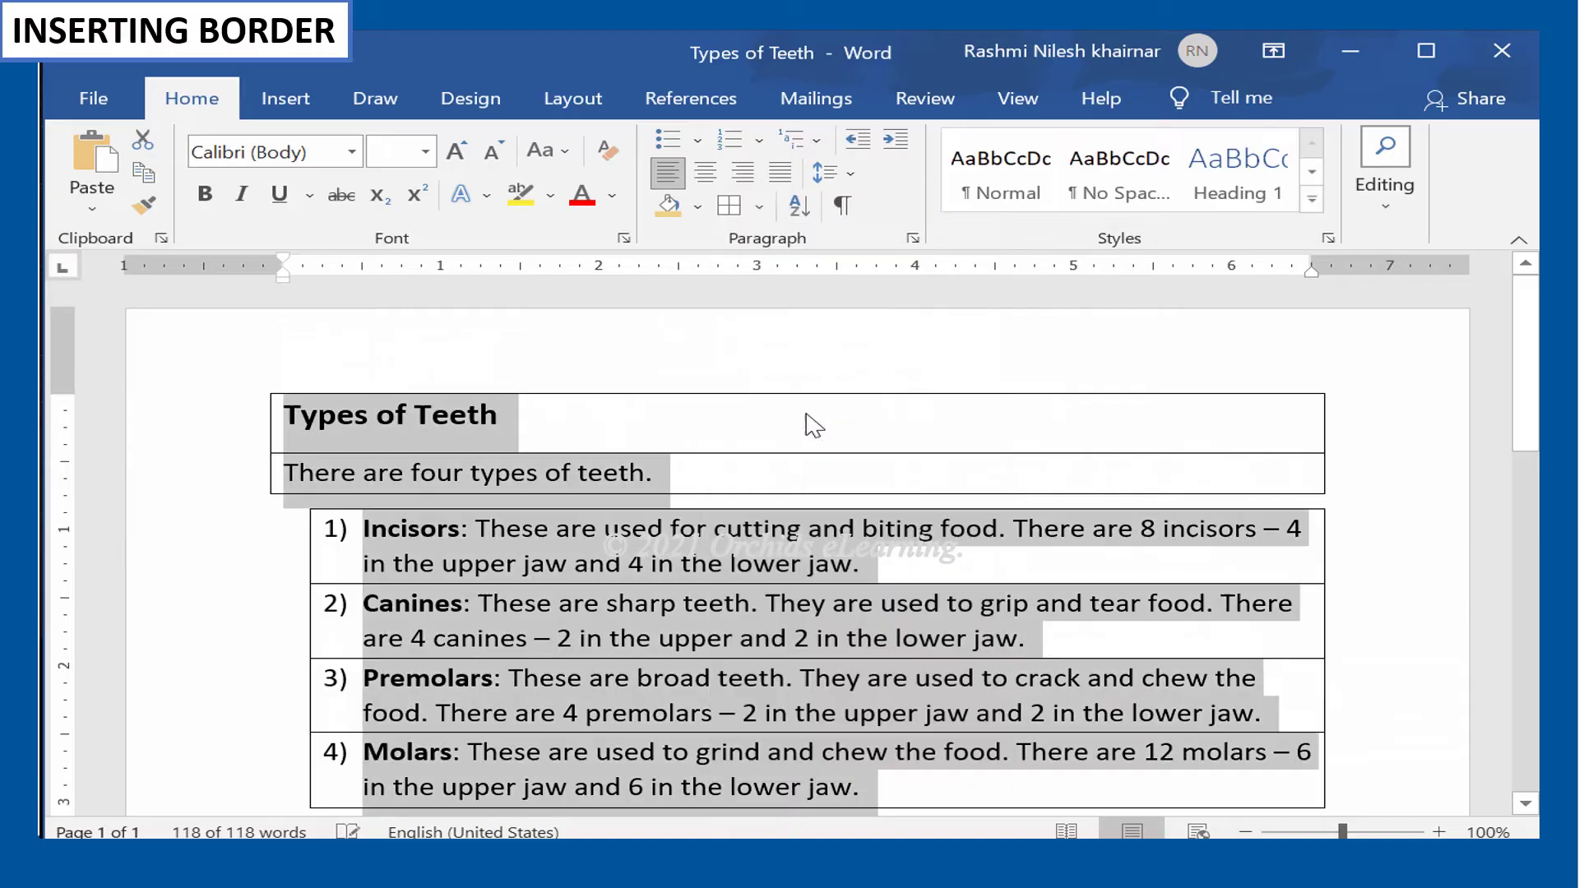
Step: Shade the bordered Types of Teeth text light gold
left_click(698, 207)
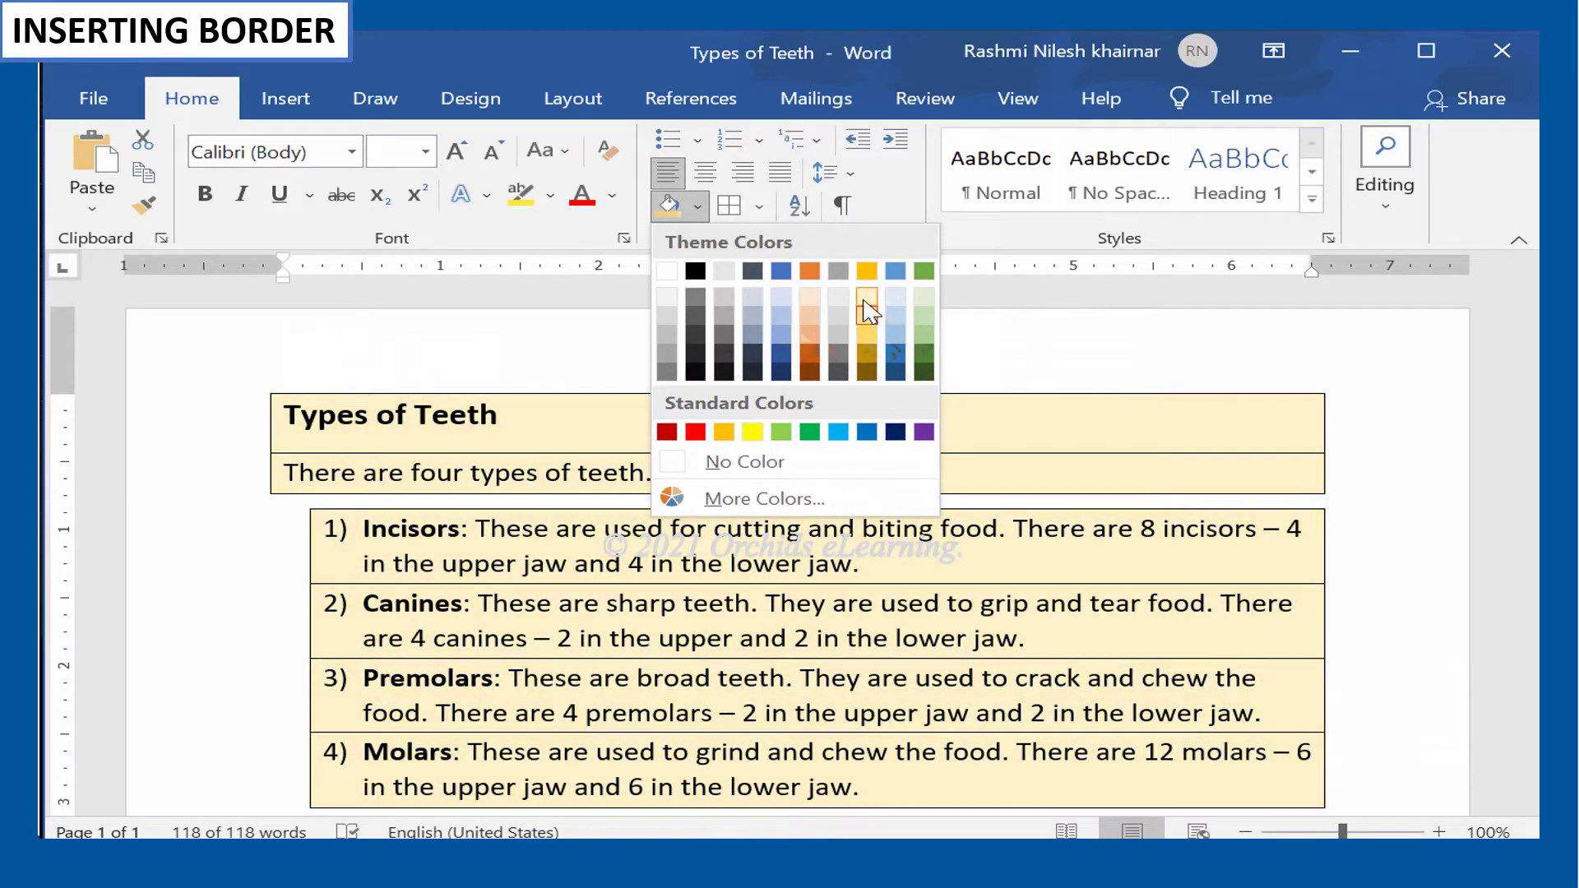
left_click(864, 300)
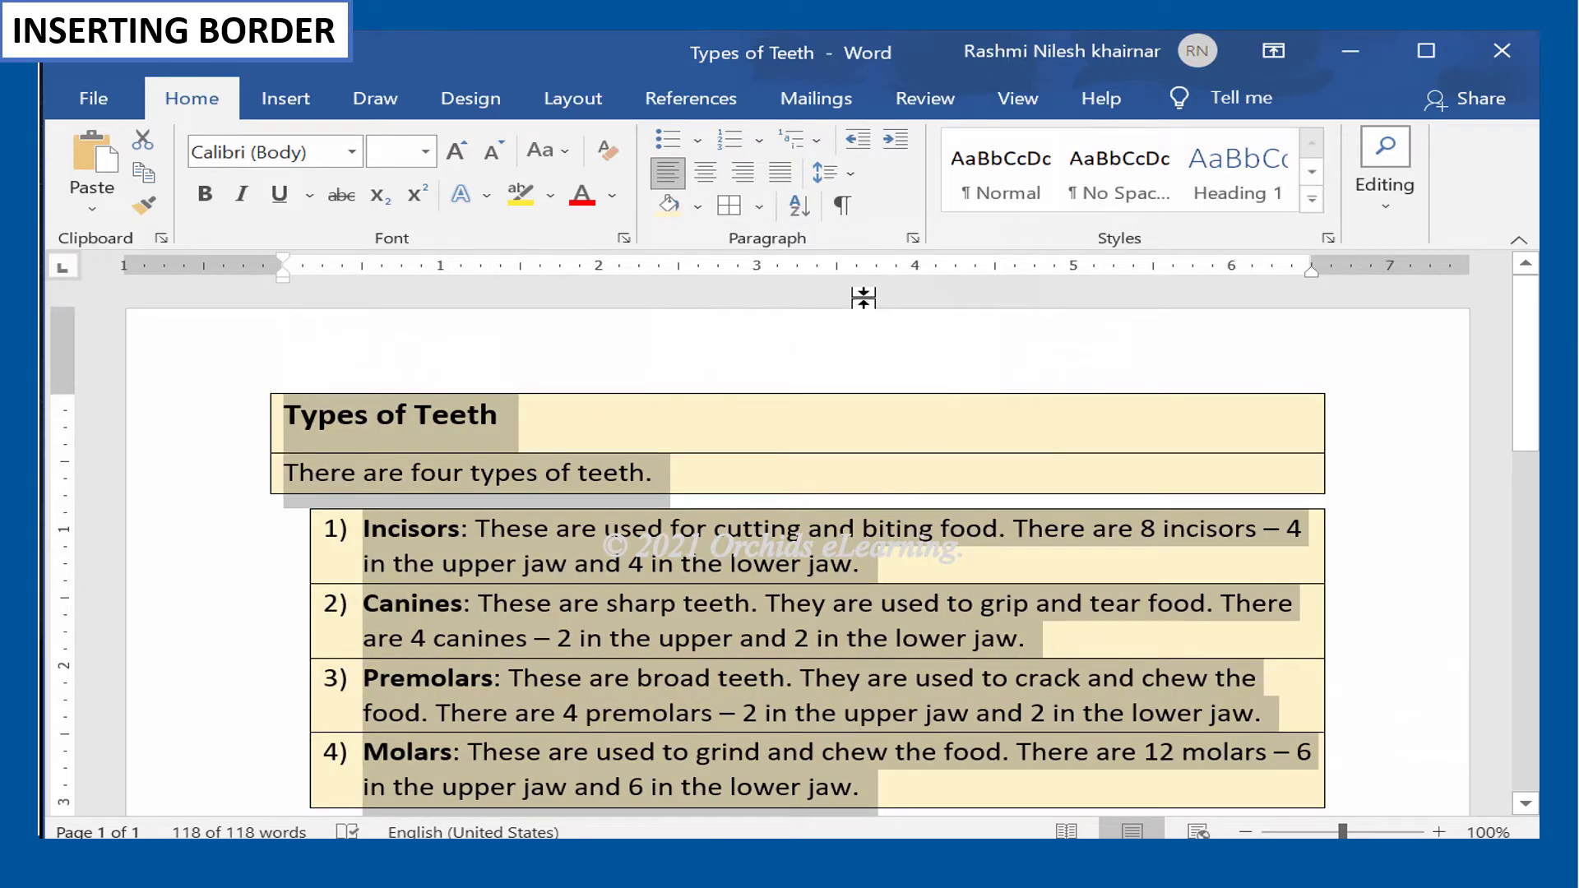
left_click(853, 362)
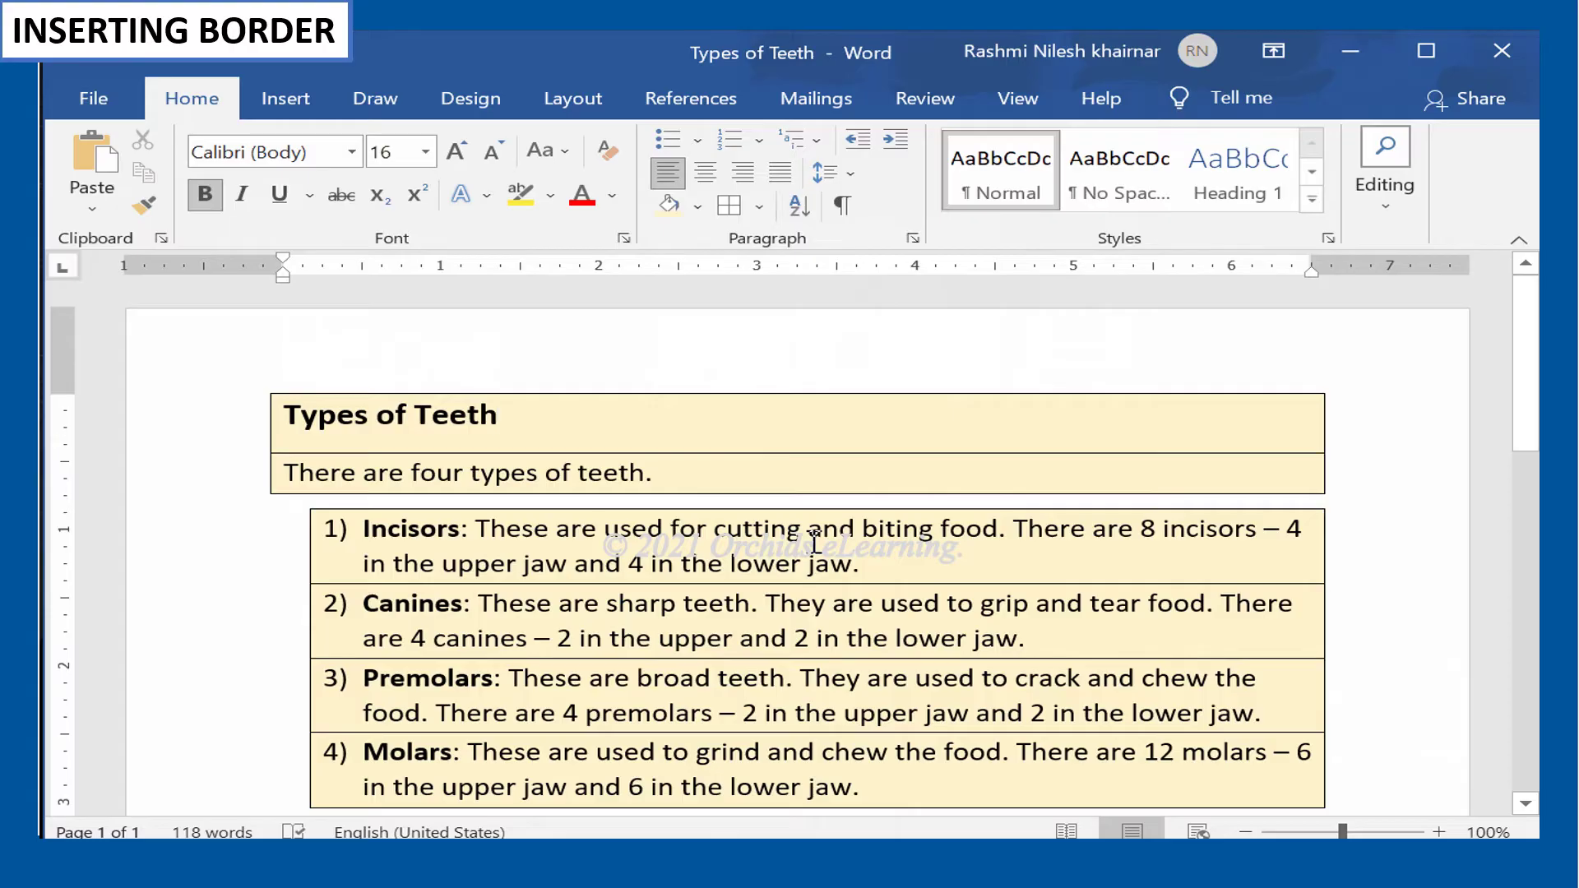
Step: Select the entire document and remove all borders with No Border
key("ctrl+a")
left_click(758, 206)
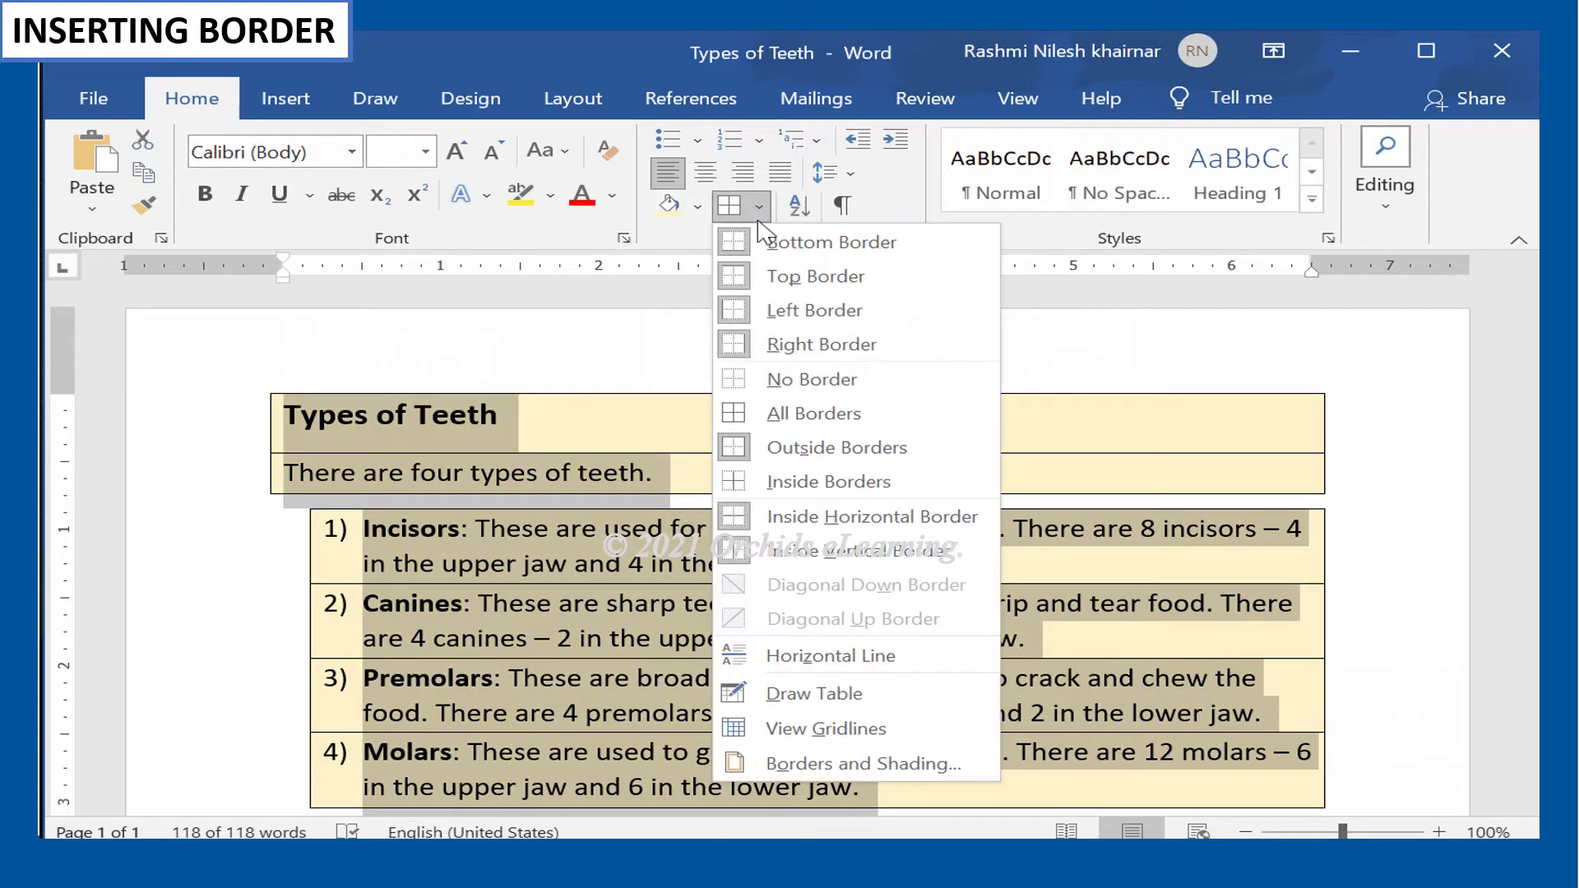
left_click(790, 379)
left_click(899, 460)
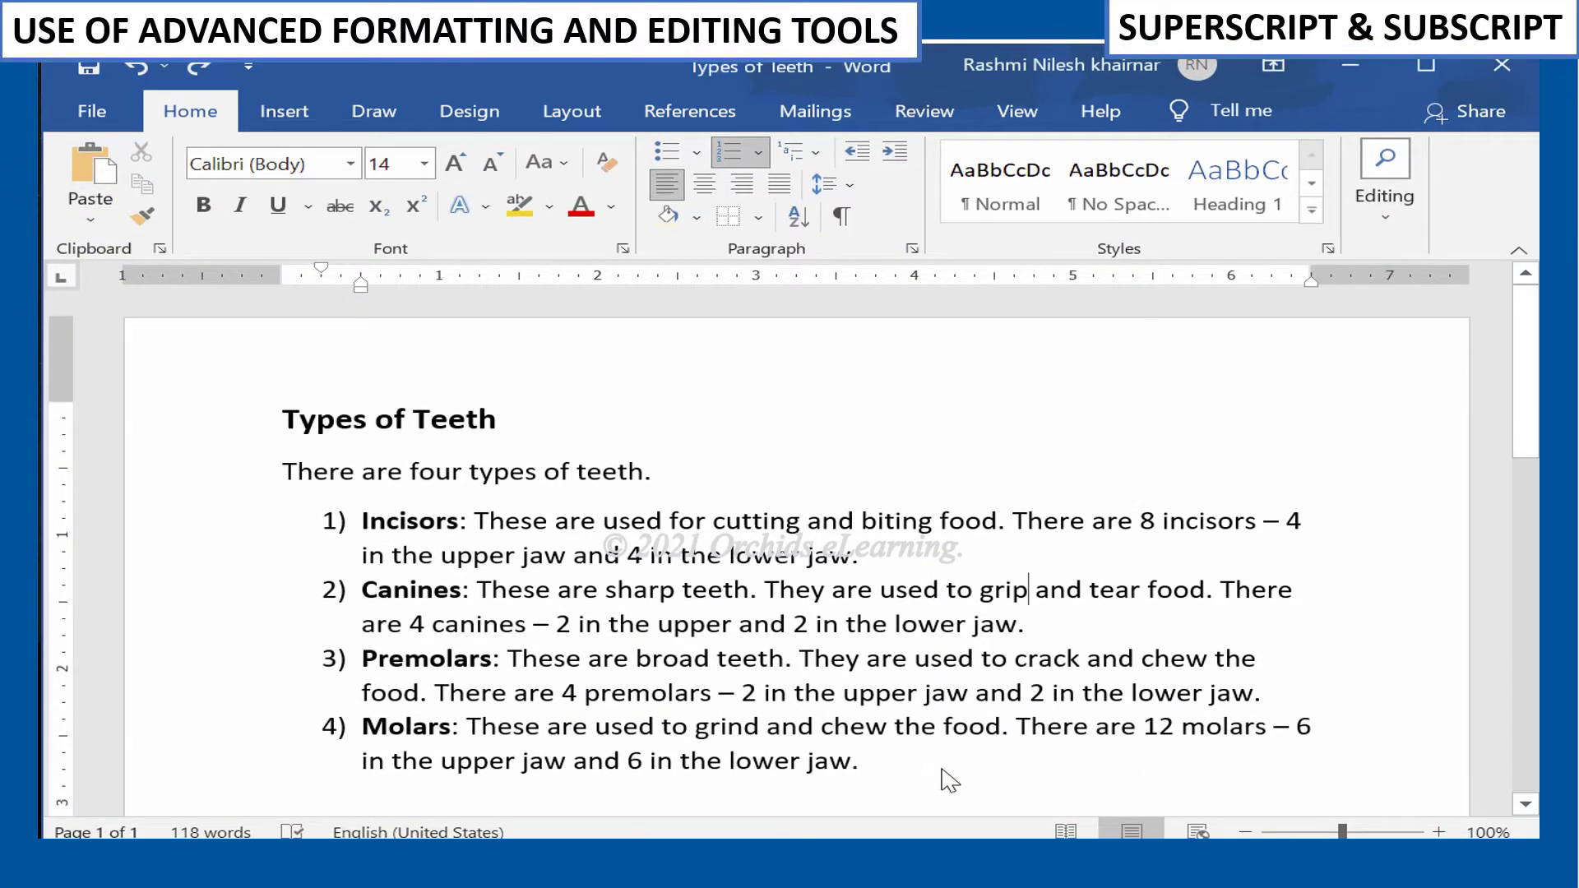
Step: Delete all the document text, enlarge the font two steps and type H2O
left_click_drag(913, 768, 298, 444)
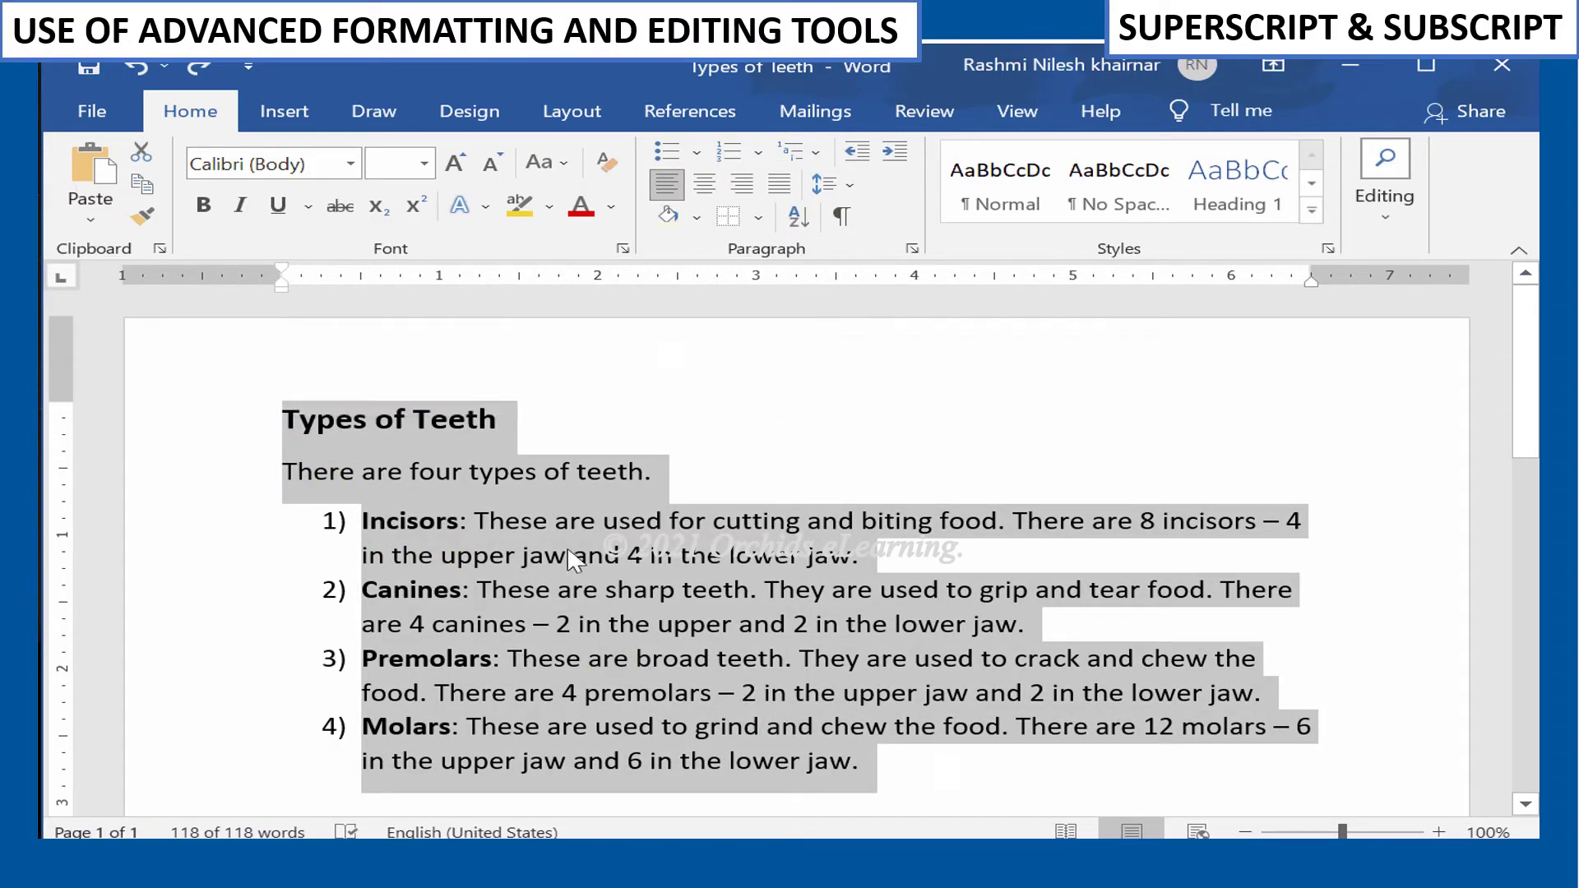
key("Delete")
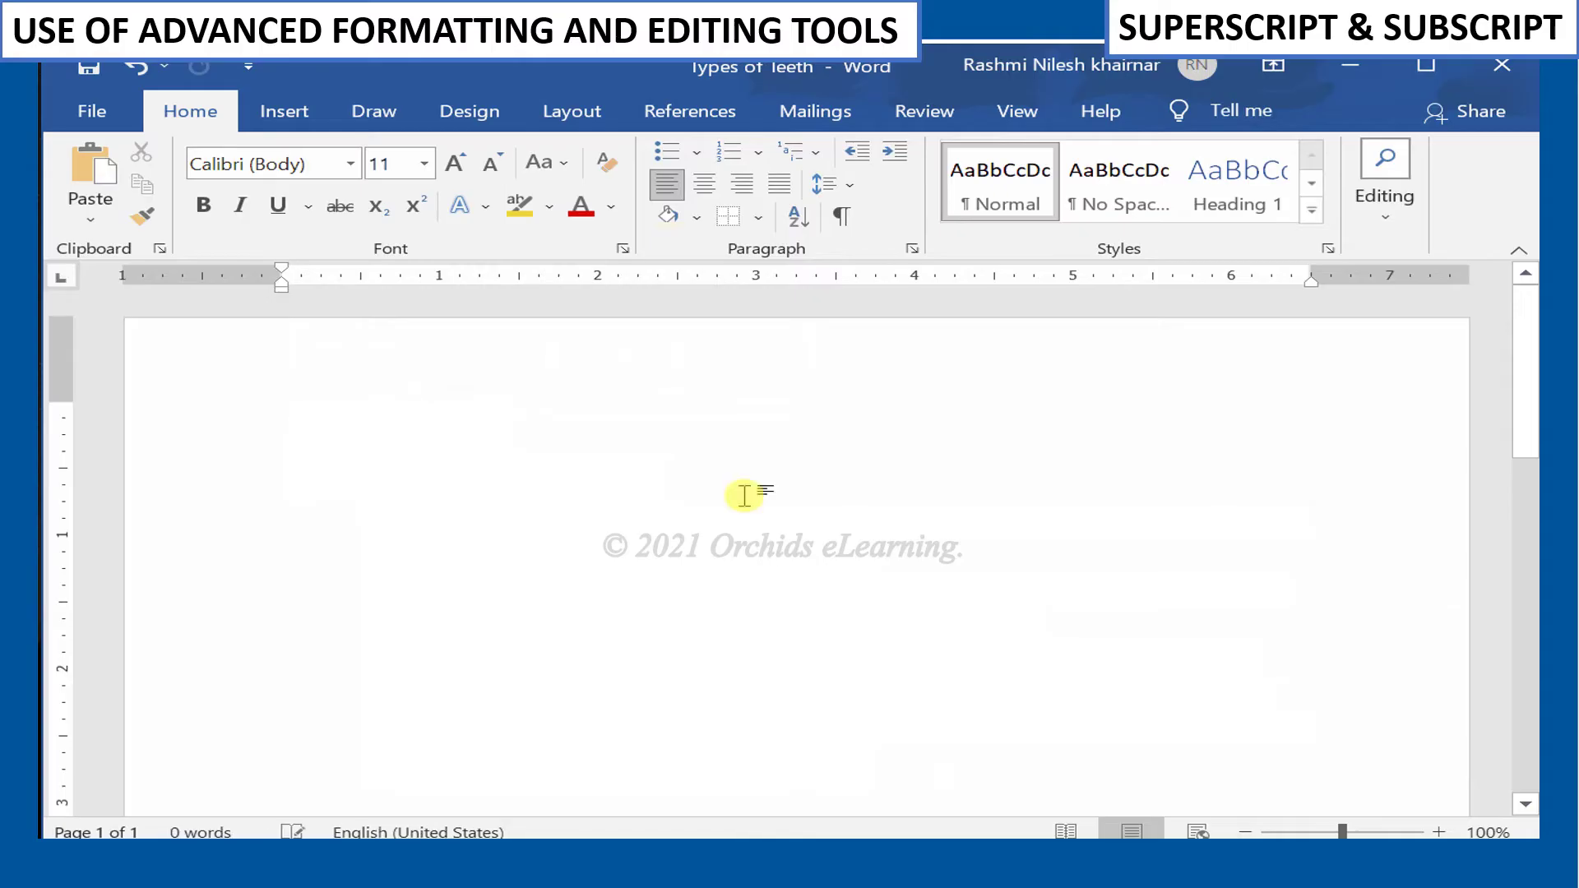
left_click(457, 163)
left_click(457, 162)
left_click(457, 163)
left_click(458, 163)
left_click(457, 163)
left_click(457, 163)
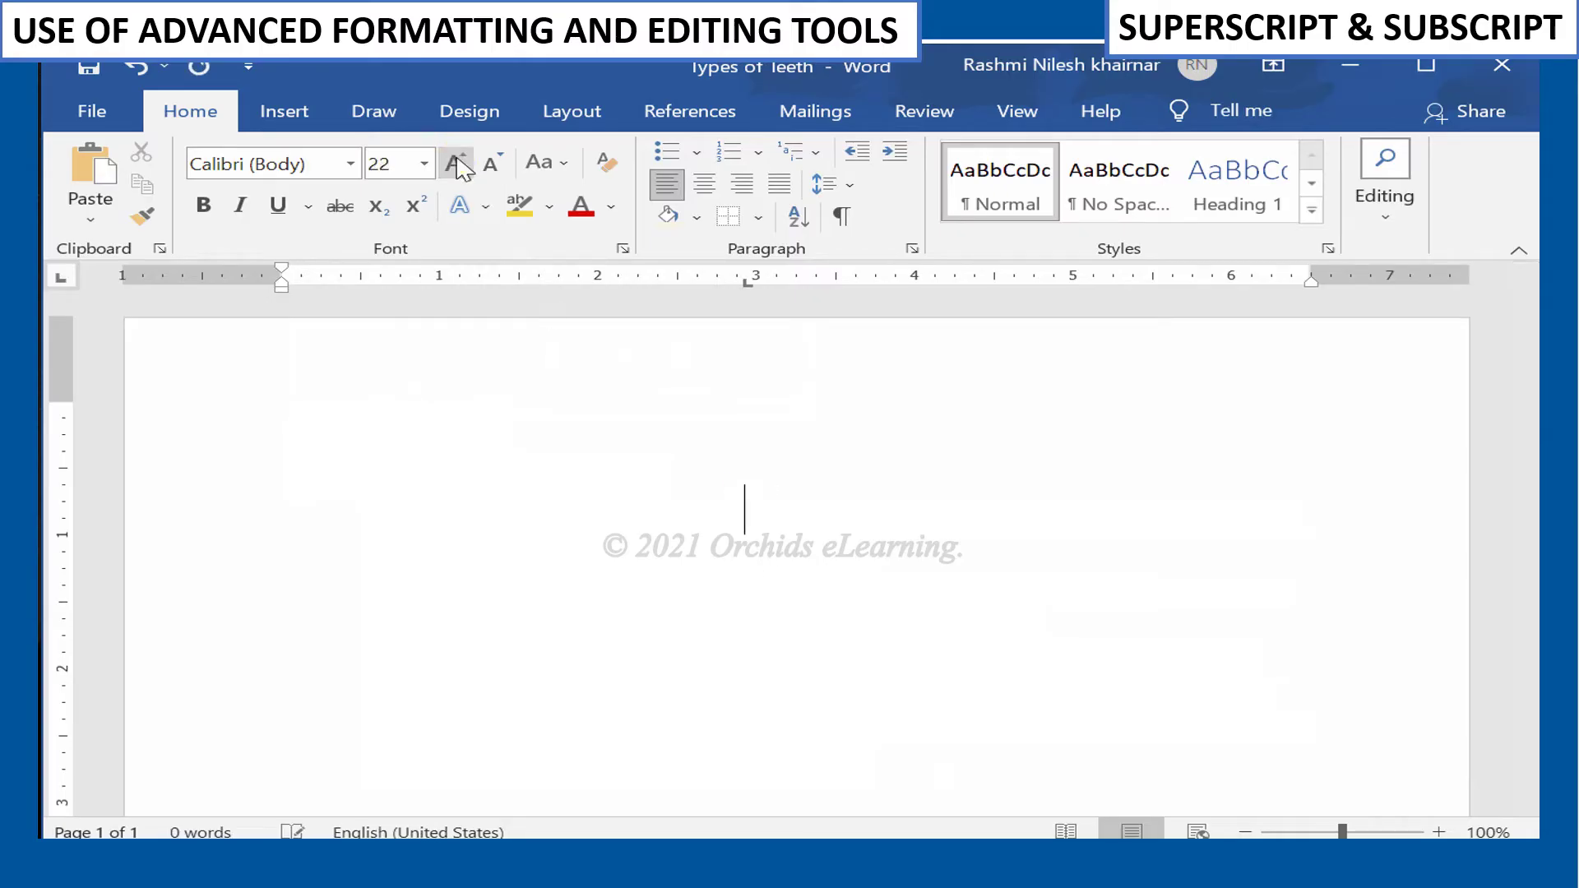
type("H")
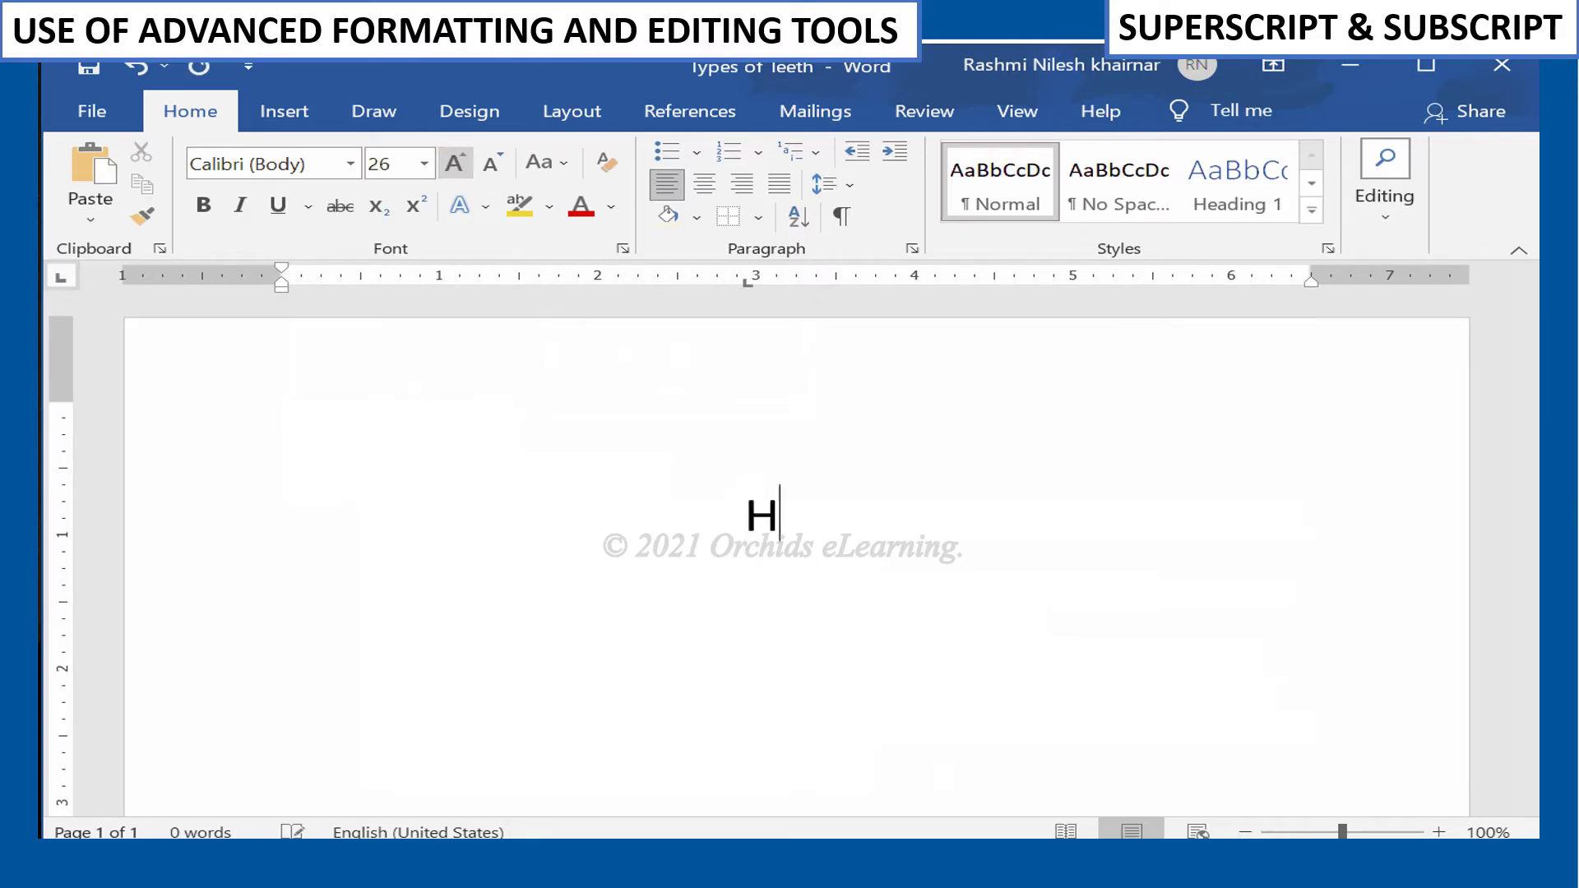
type("O")
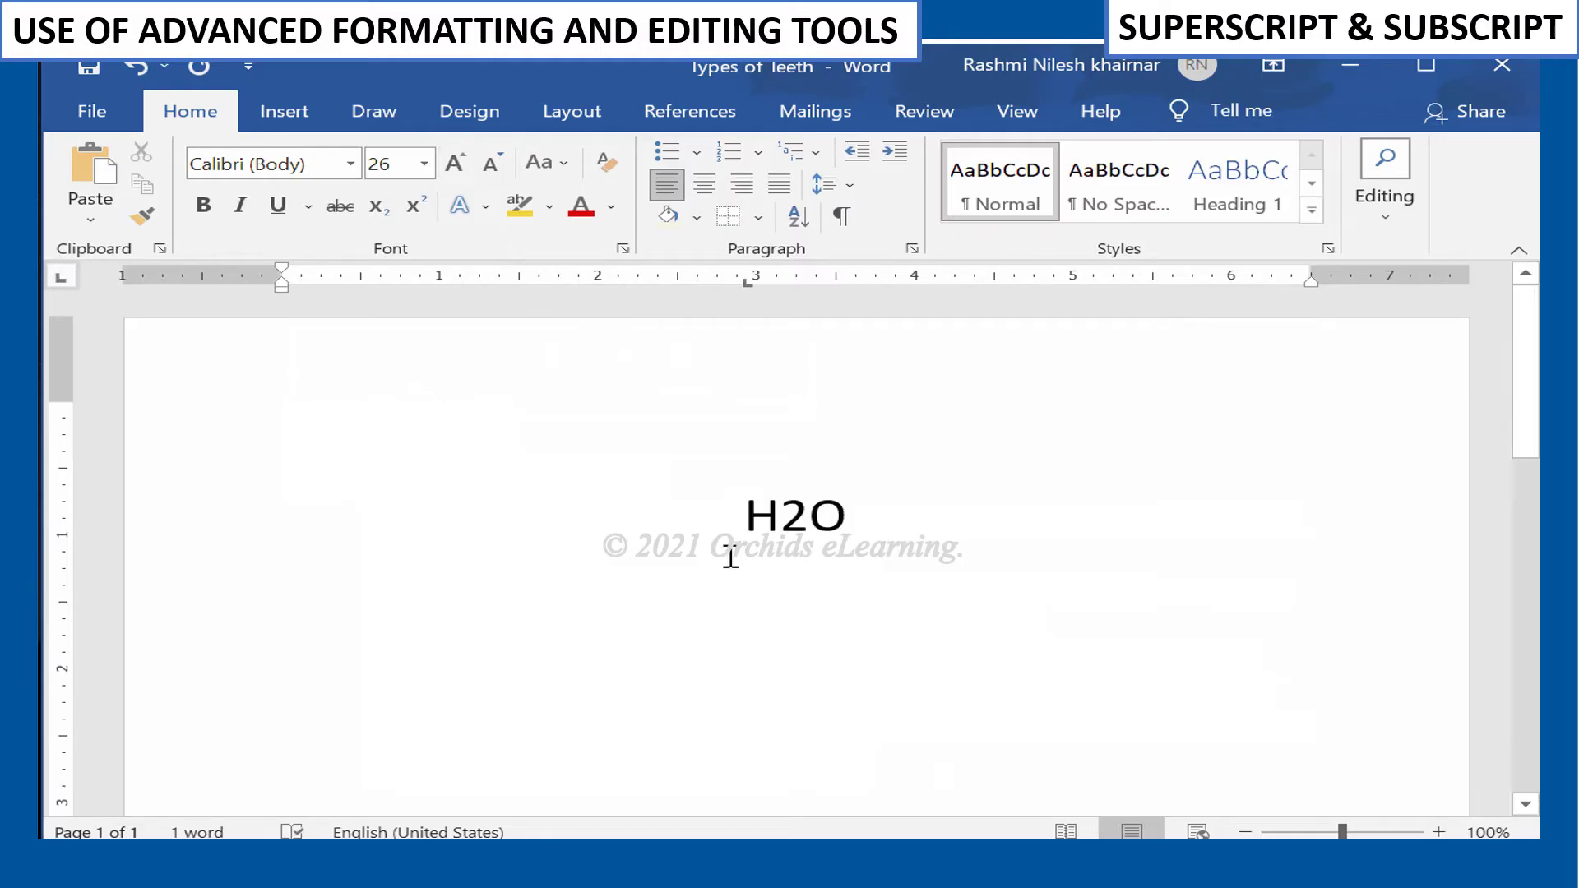
Step: Make the 2 in H2O superscript first, then change it to subscript
left_click_drag(781, 520, 809, 520)
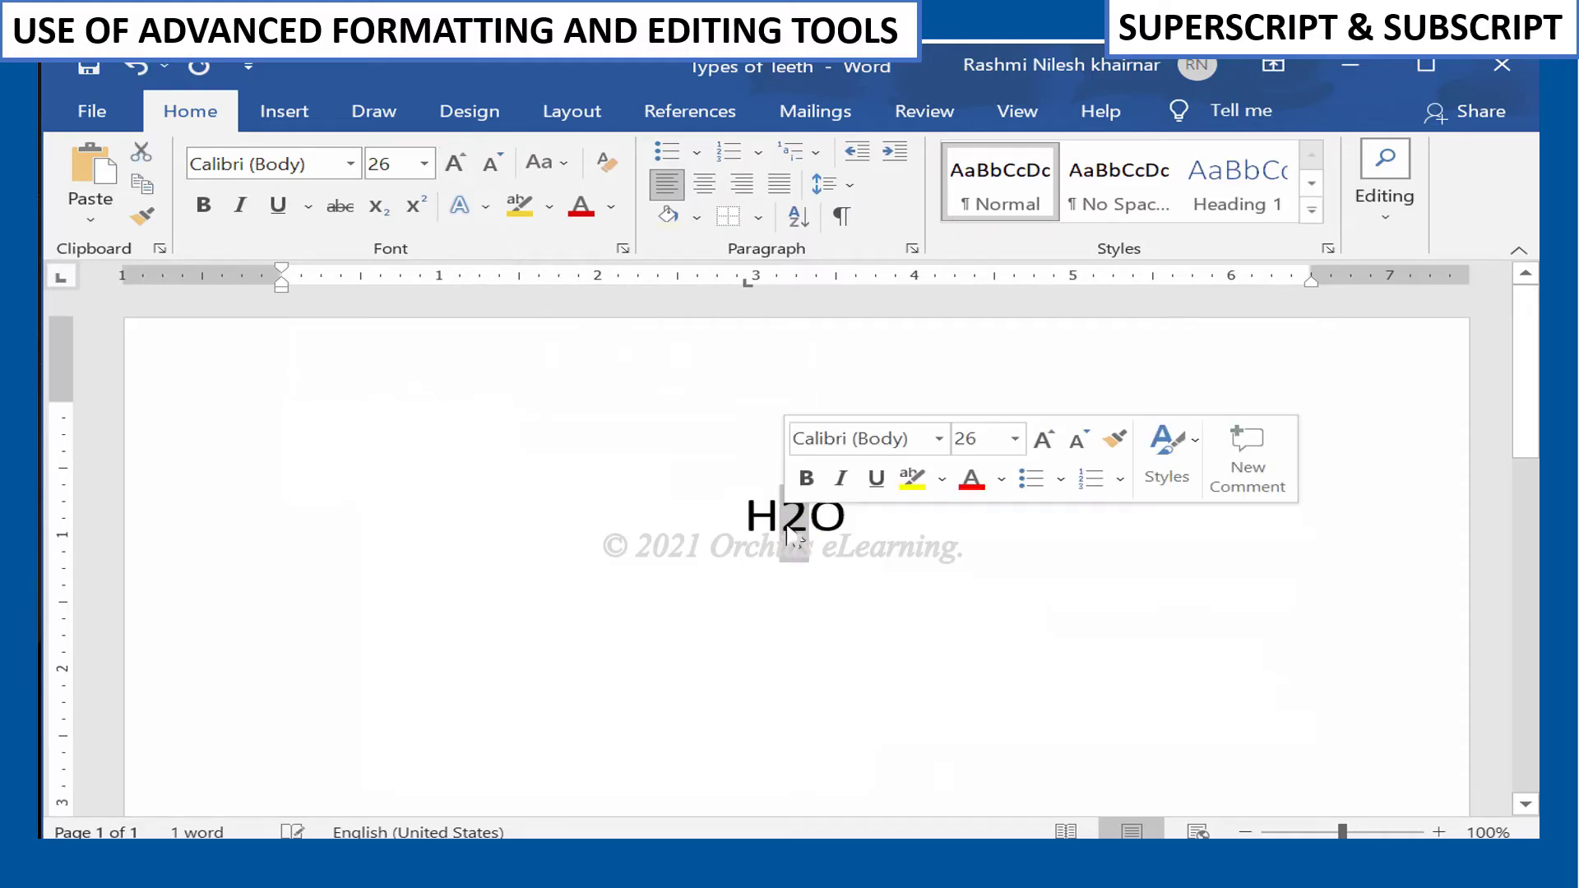
left_click(411, 220)
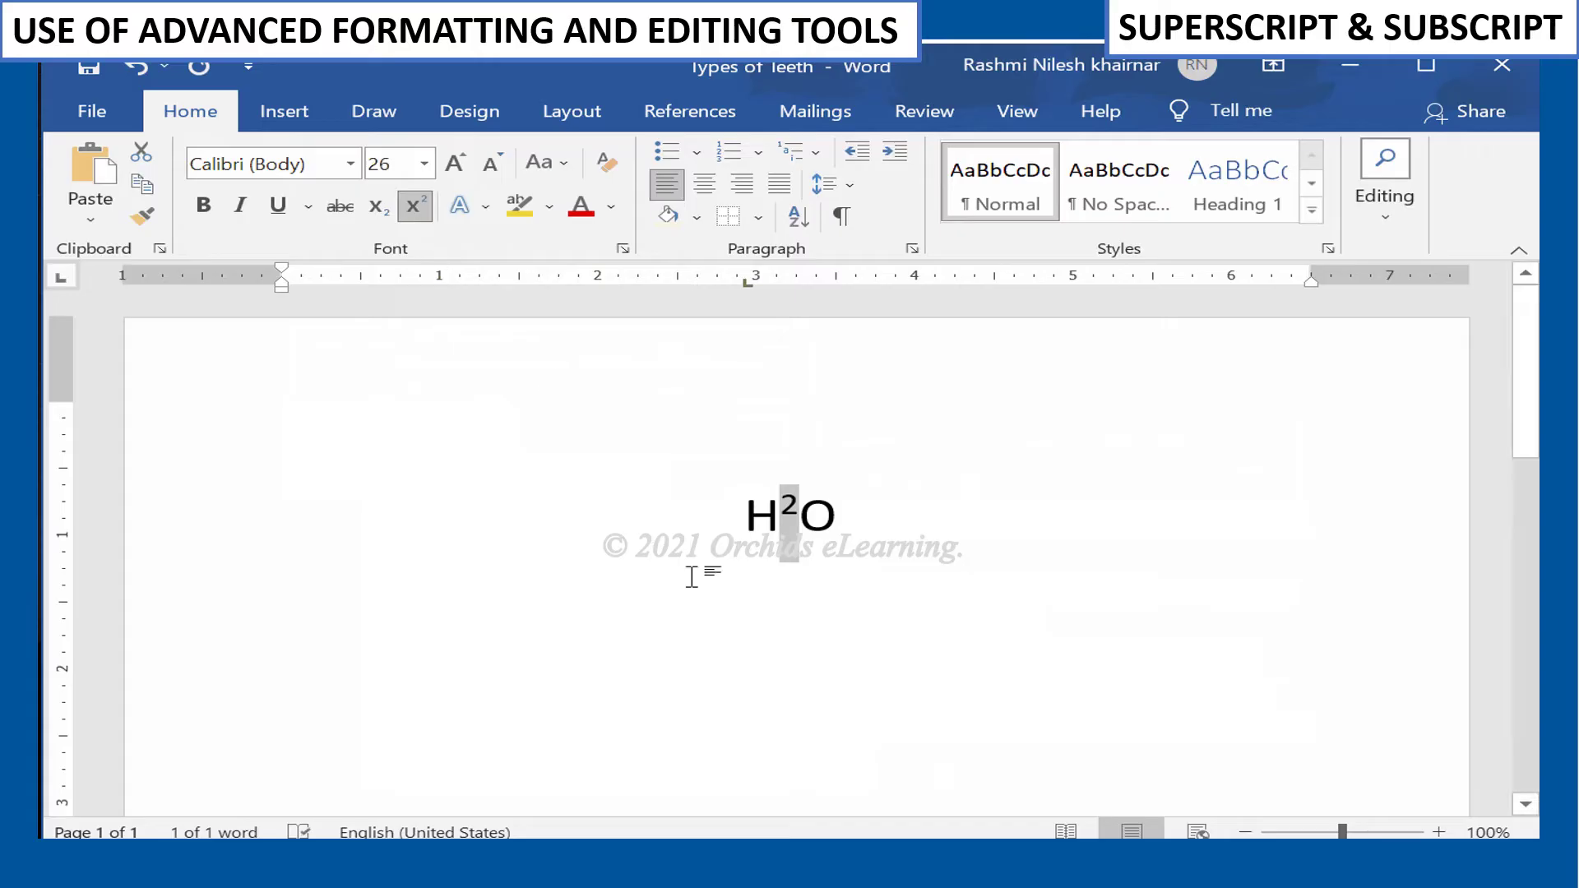
left_click(725, 625)
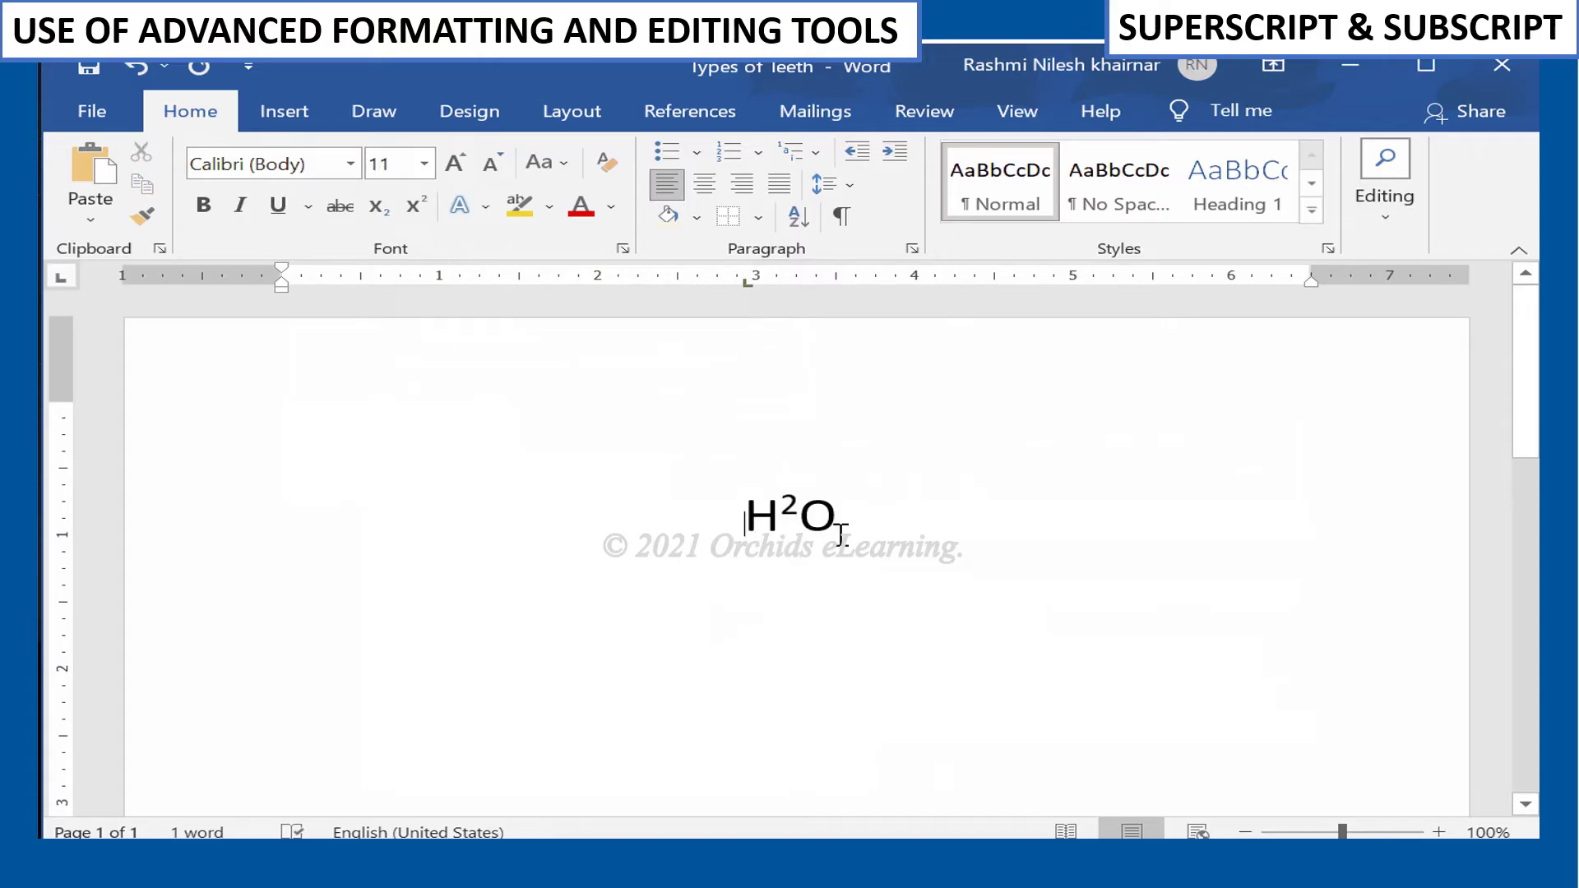
left_click(746, 515)
left_click(782, 511)
left_click_drag(782, 512, 799, 511)
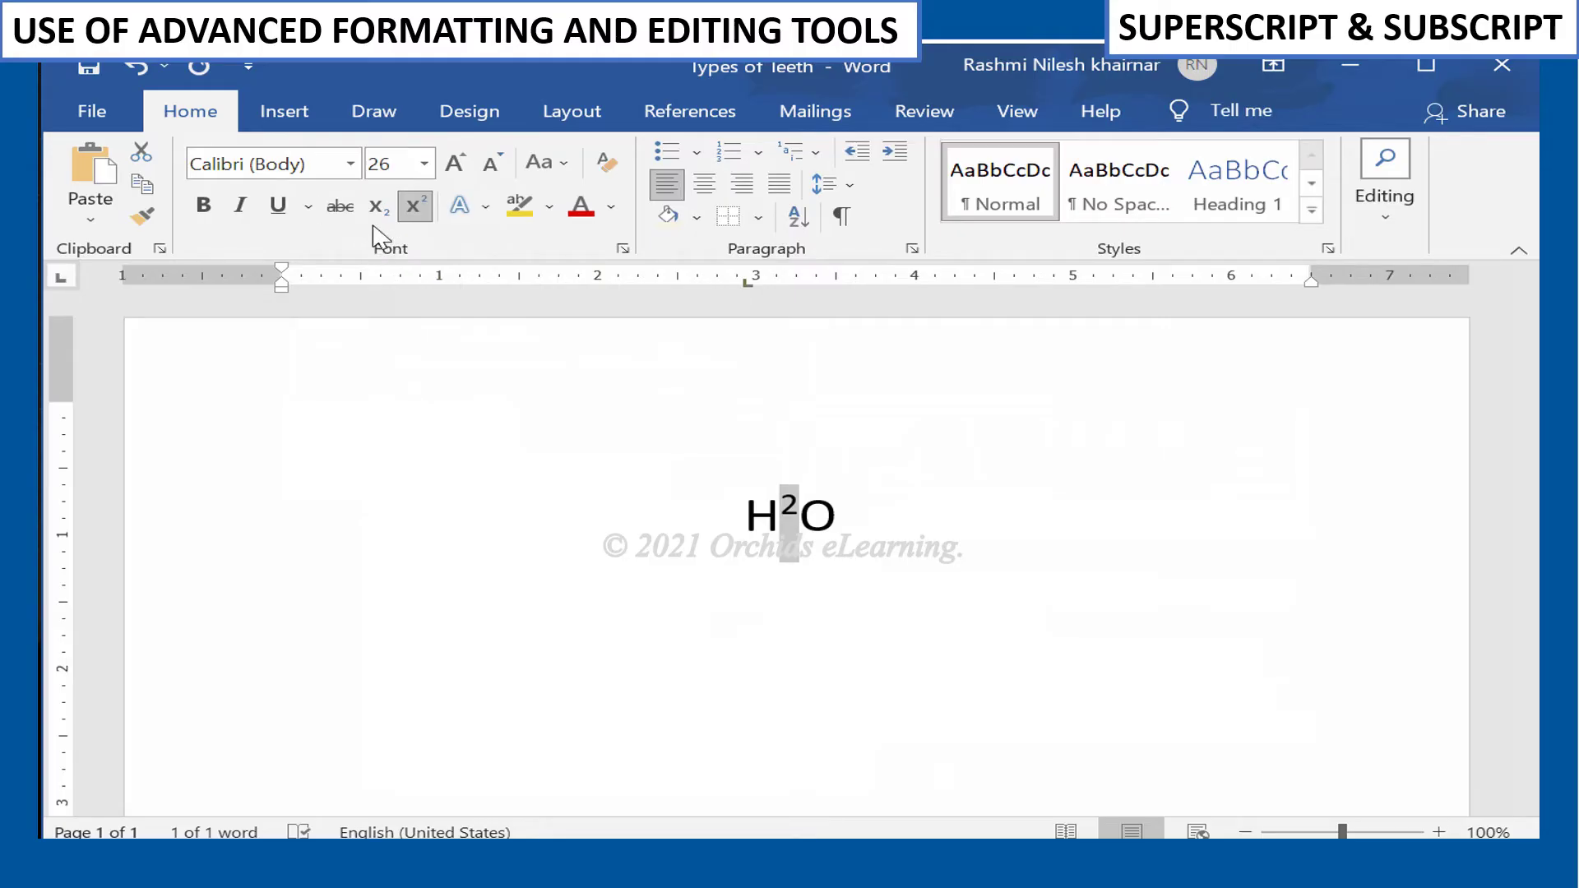
left_click(375, 219)
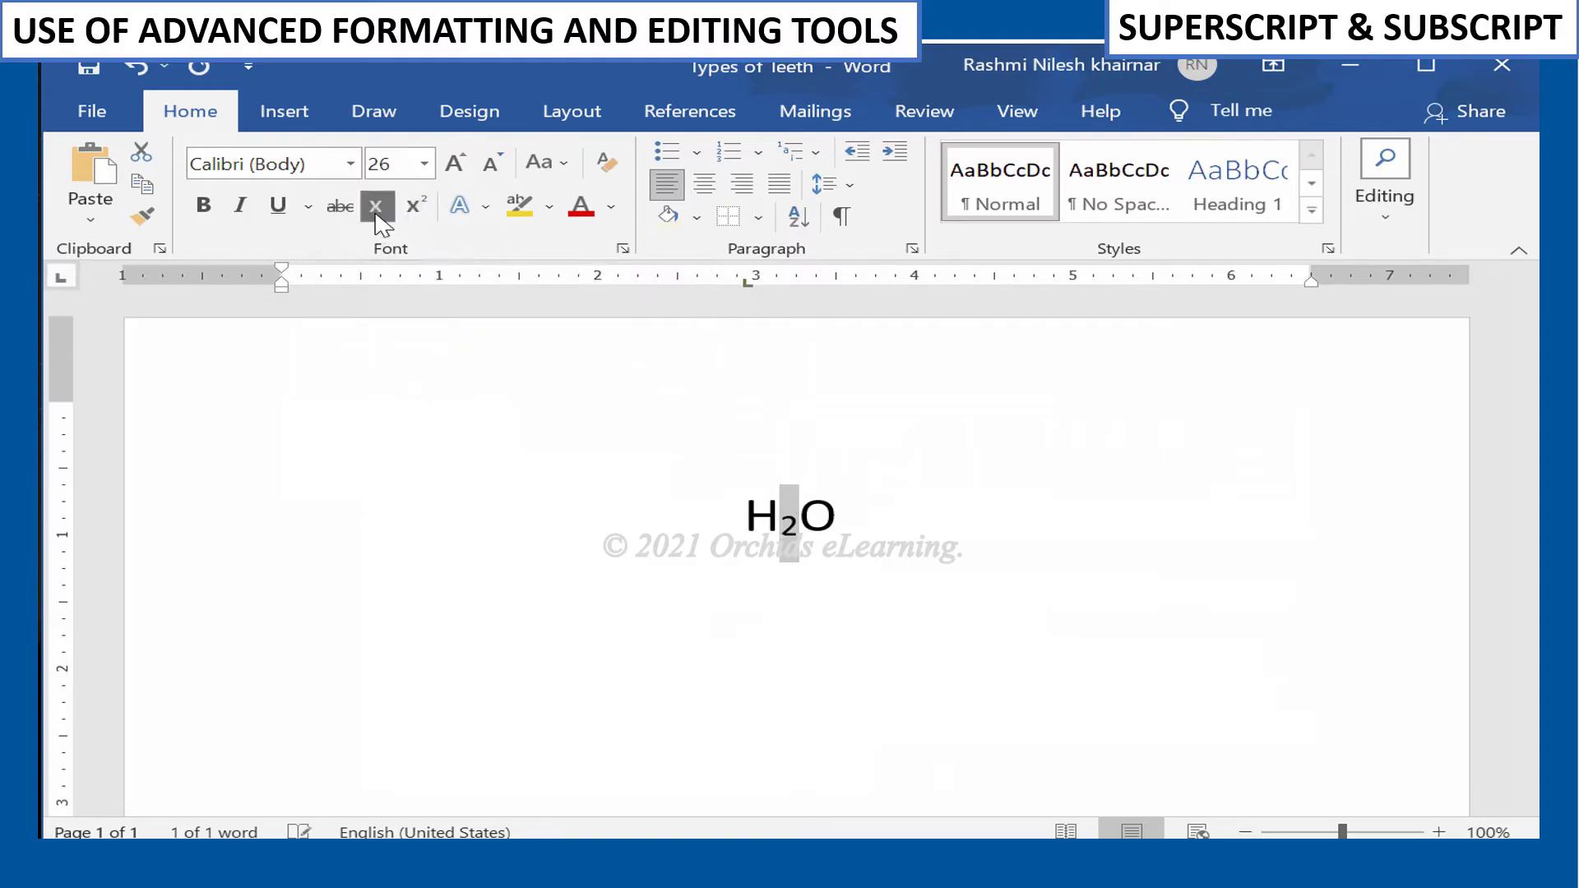
left_click(895, 670)
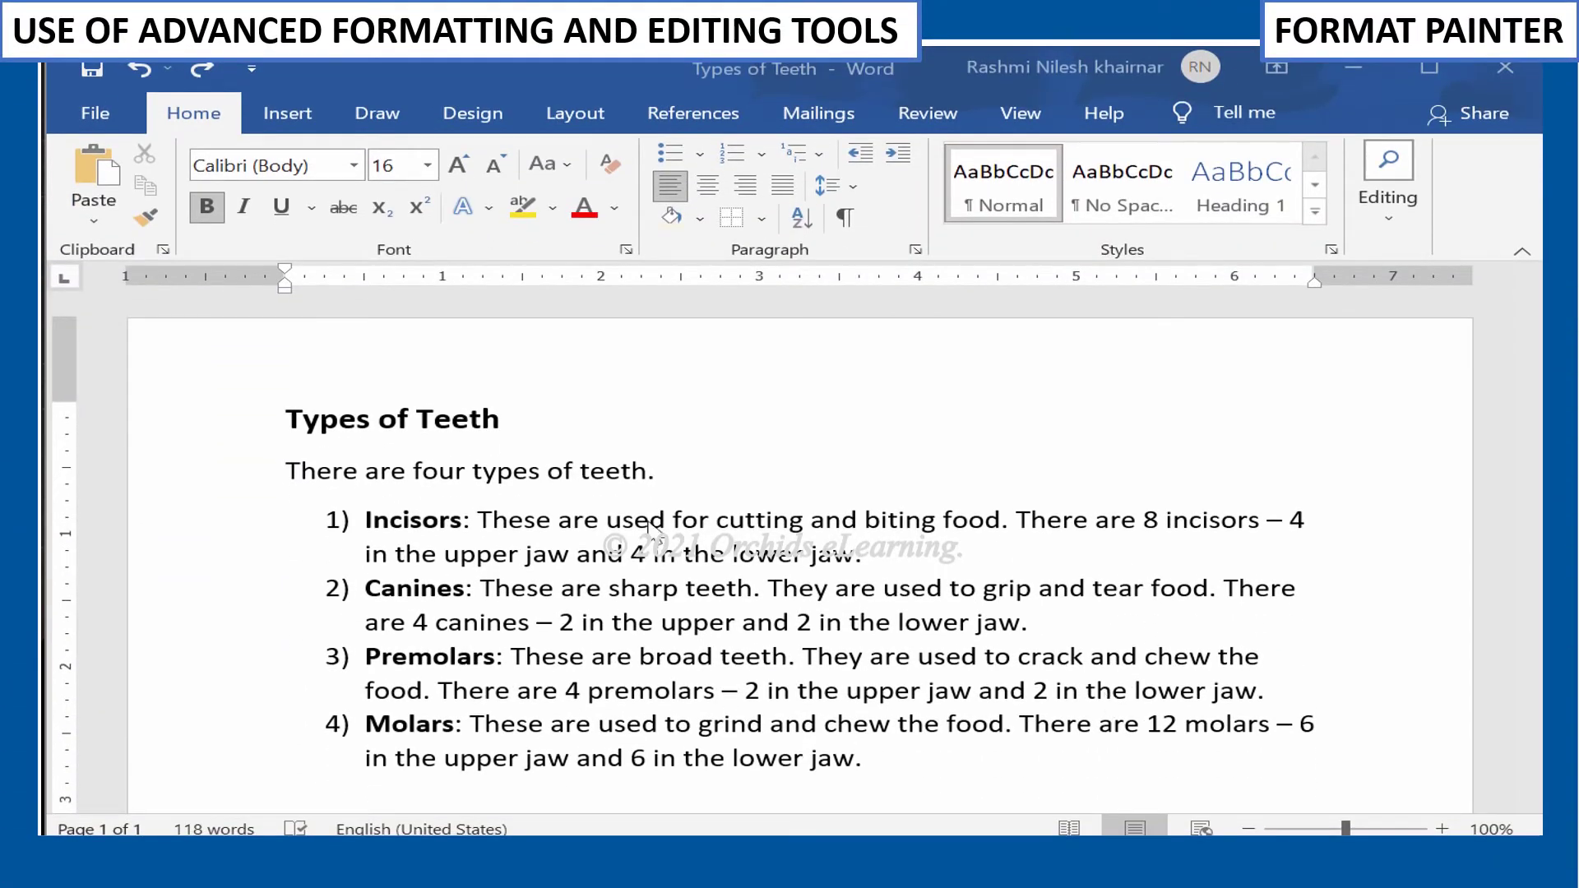
Step: Use Format Painter to copy the Types of Teeth heading's formatting onto the list items
double_click(329, 420)
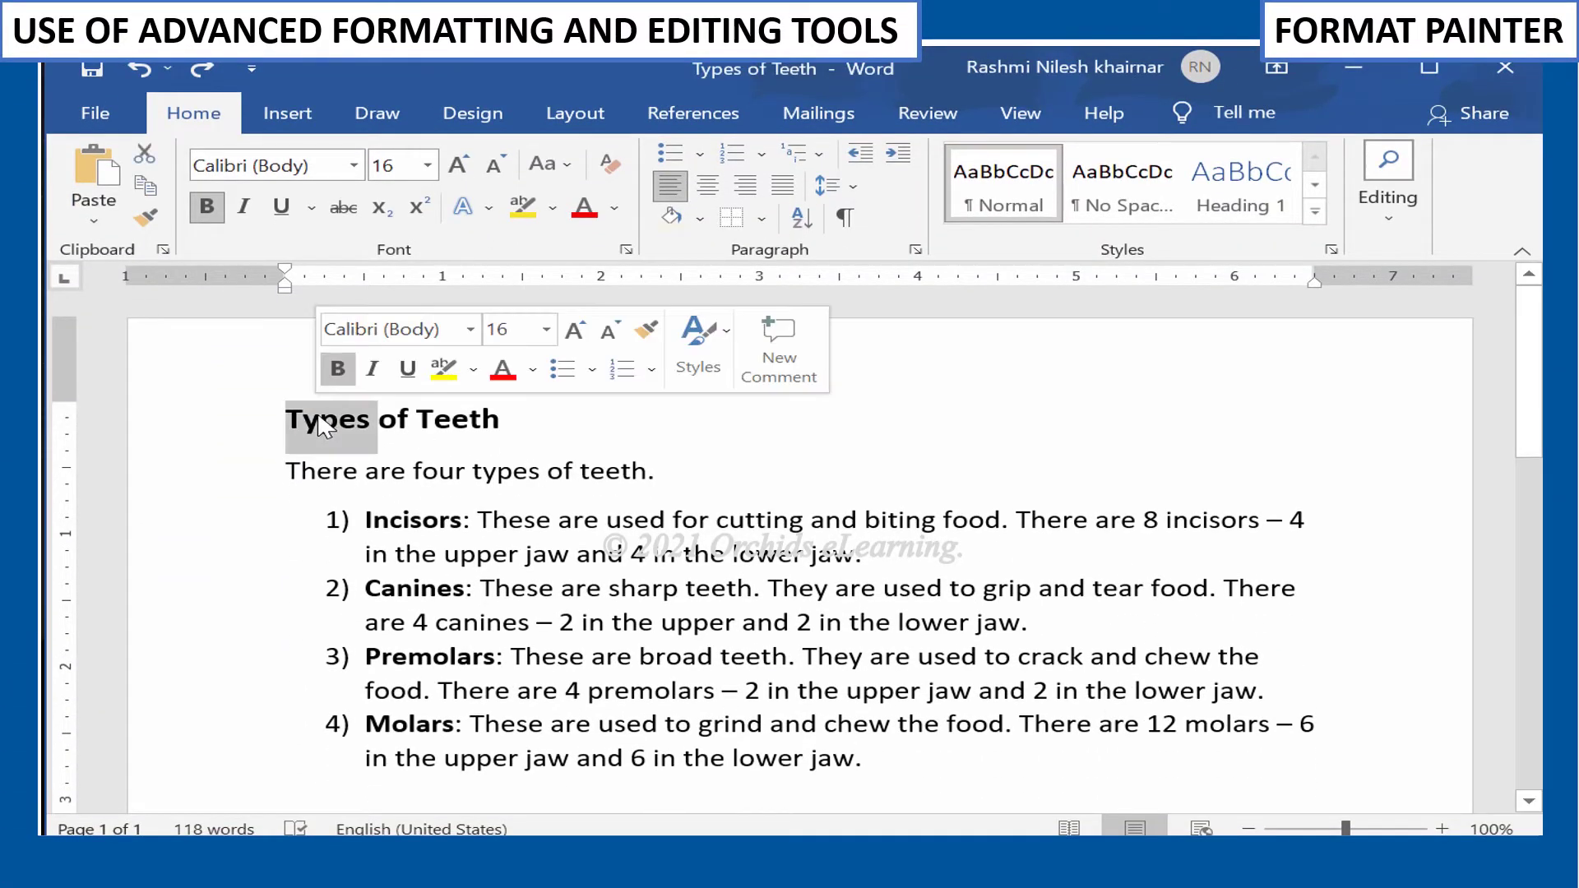
left_click(299, 420)
left_click_drag(298, 419, 518, 419)
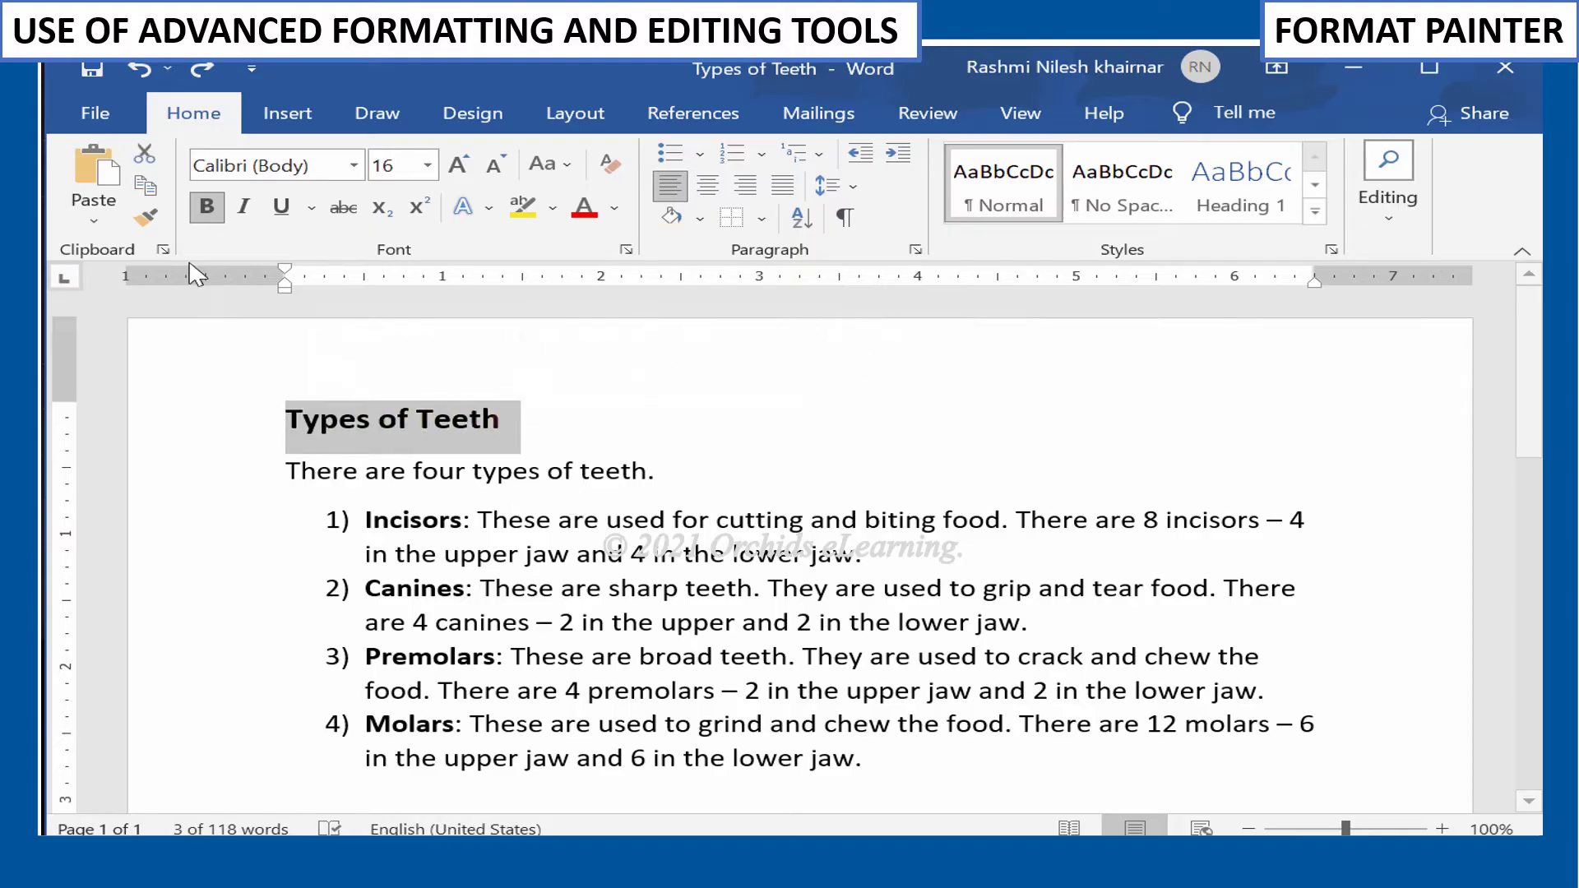
left_click(151, 224)
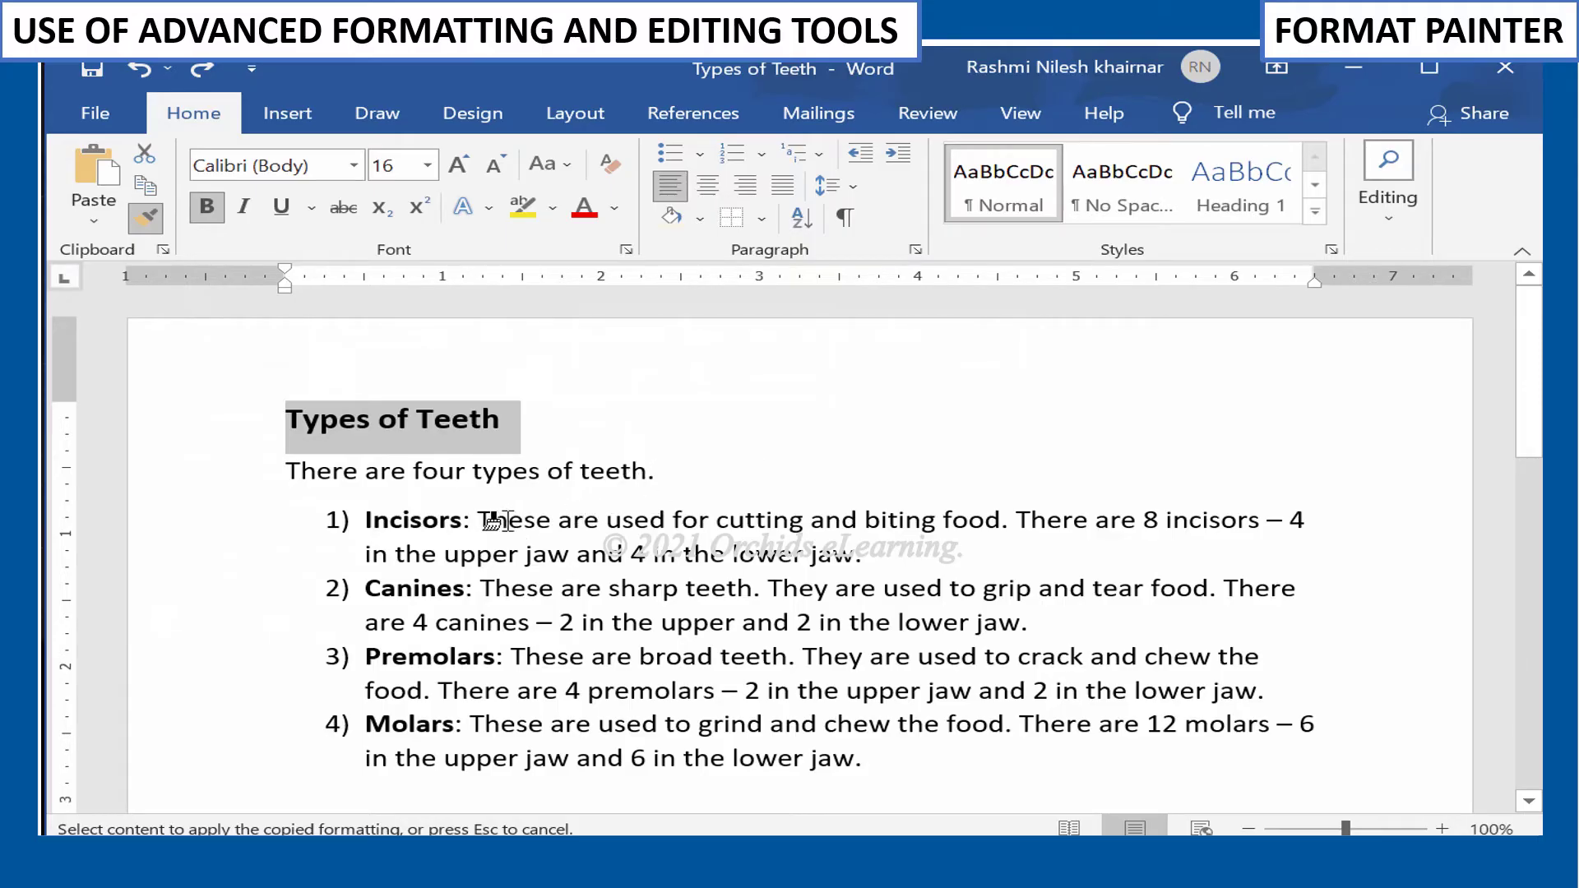
mouse_move(472, 521)
left_mouse_down()
mouse_move(888, 584)
mouse_move(847, 590)
mouse_move(1075, 659)
mouse_move(1087, 691)
left_mouse_up()
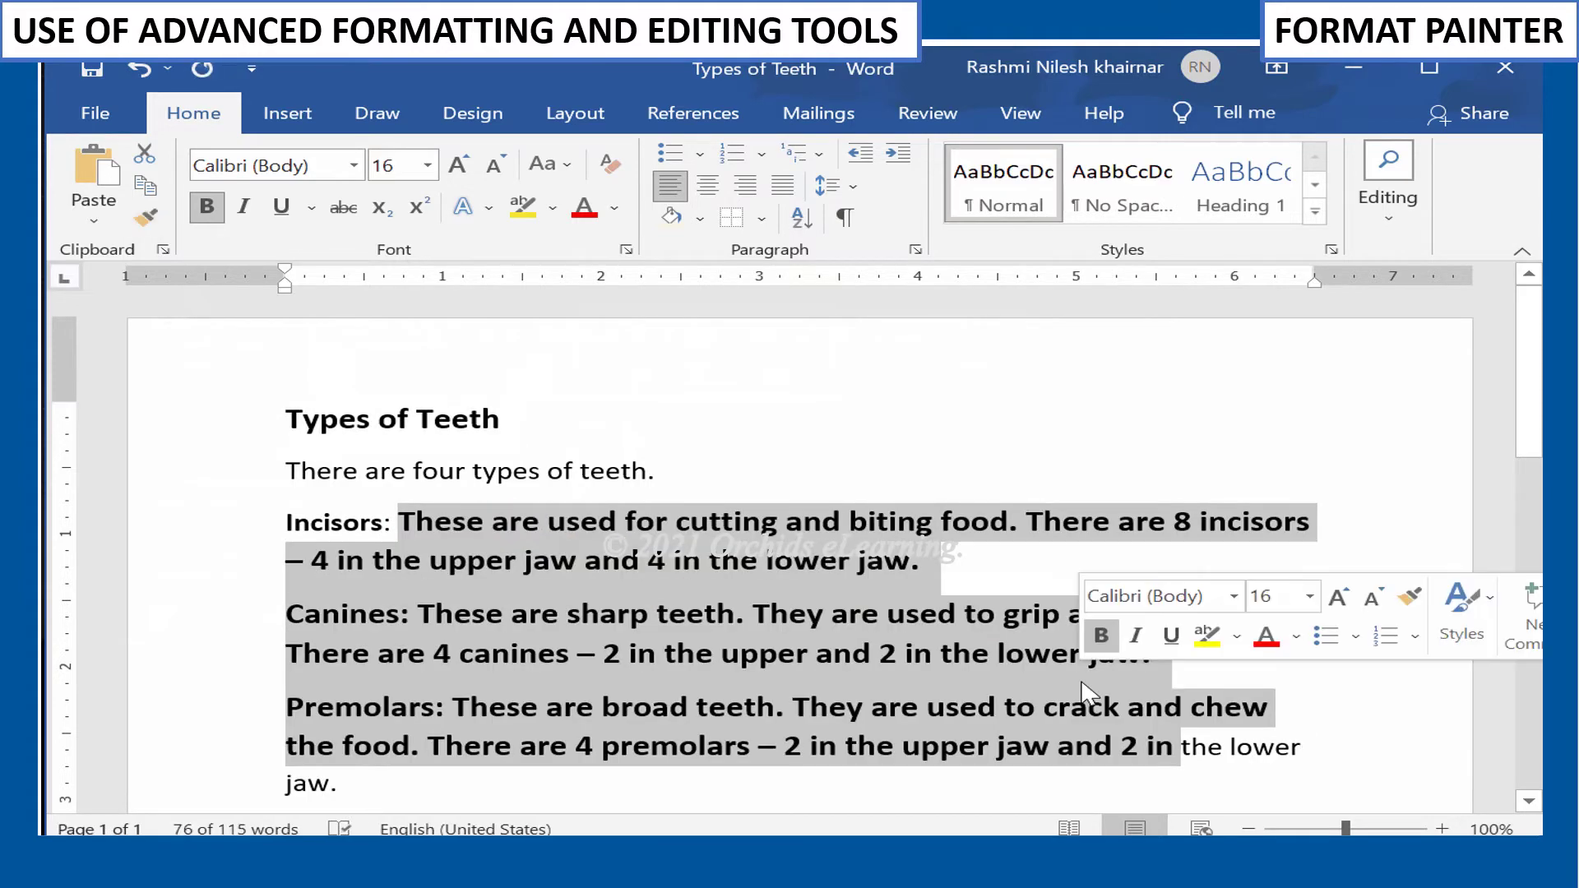
left_click(1067, 705)
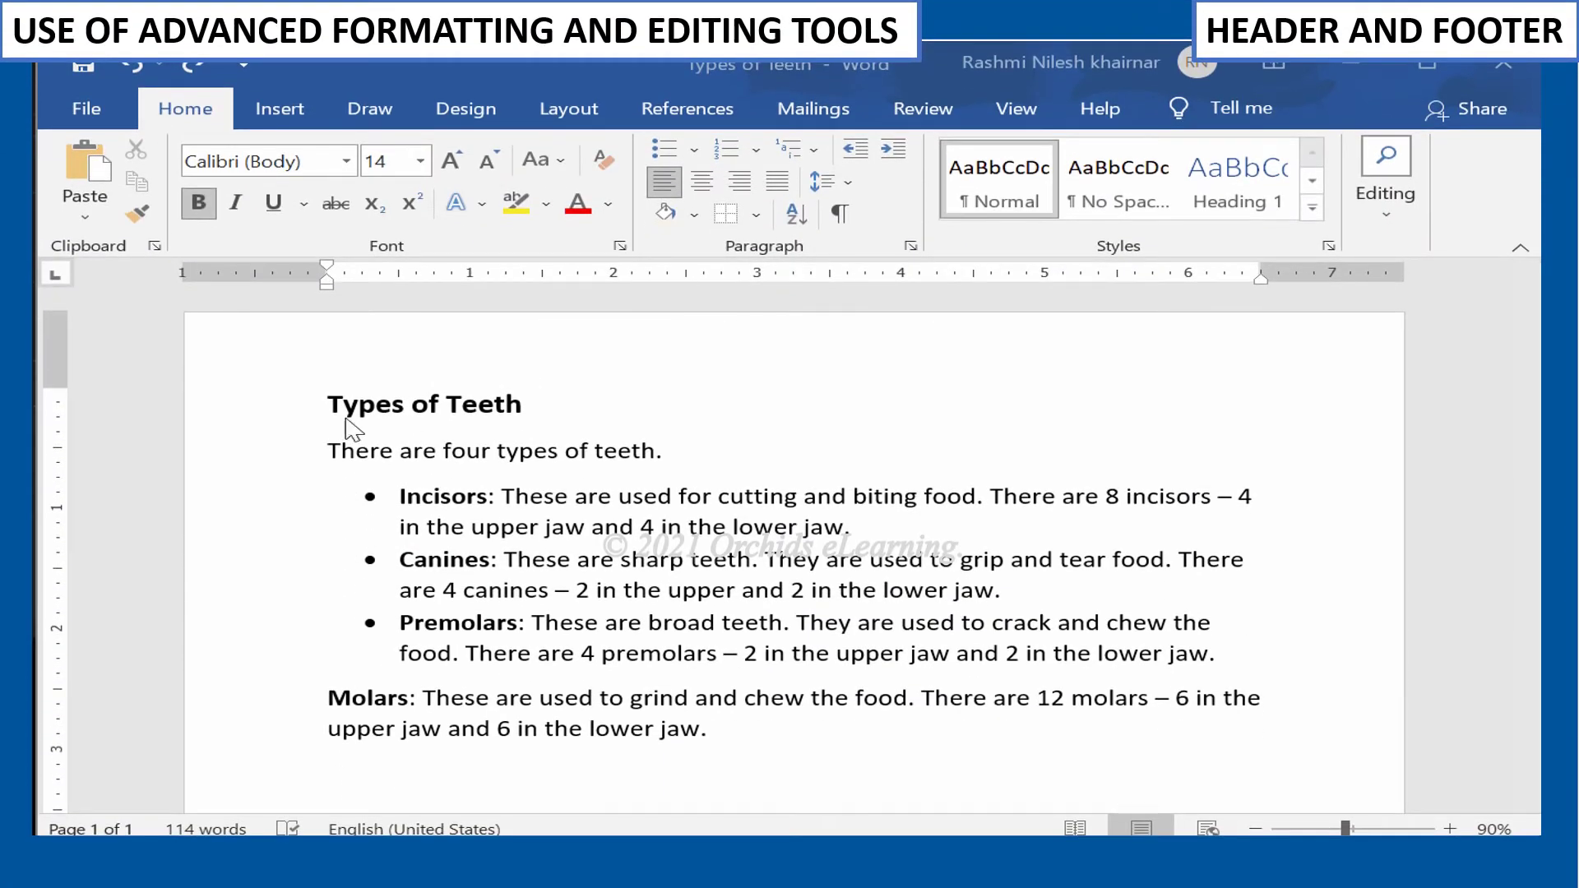
Step: Add a blank line above the heading and insert a Blank header reading 'Science'
key("Return")
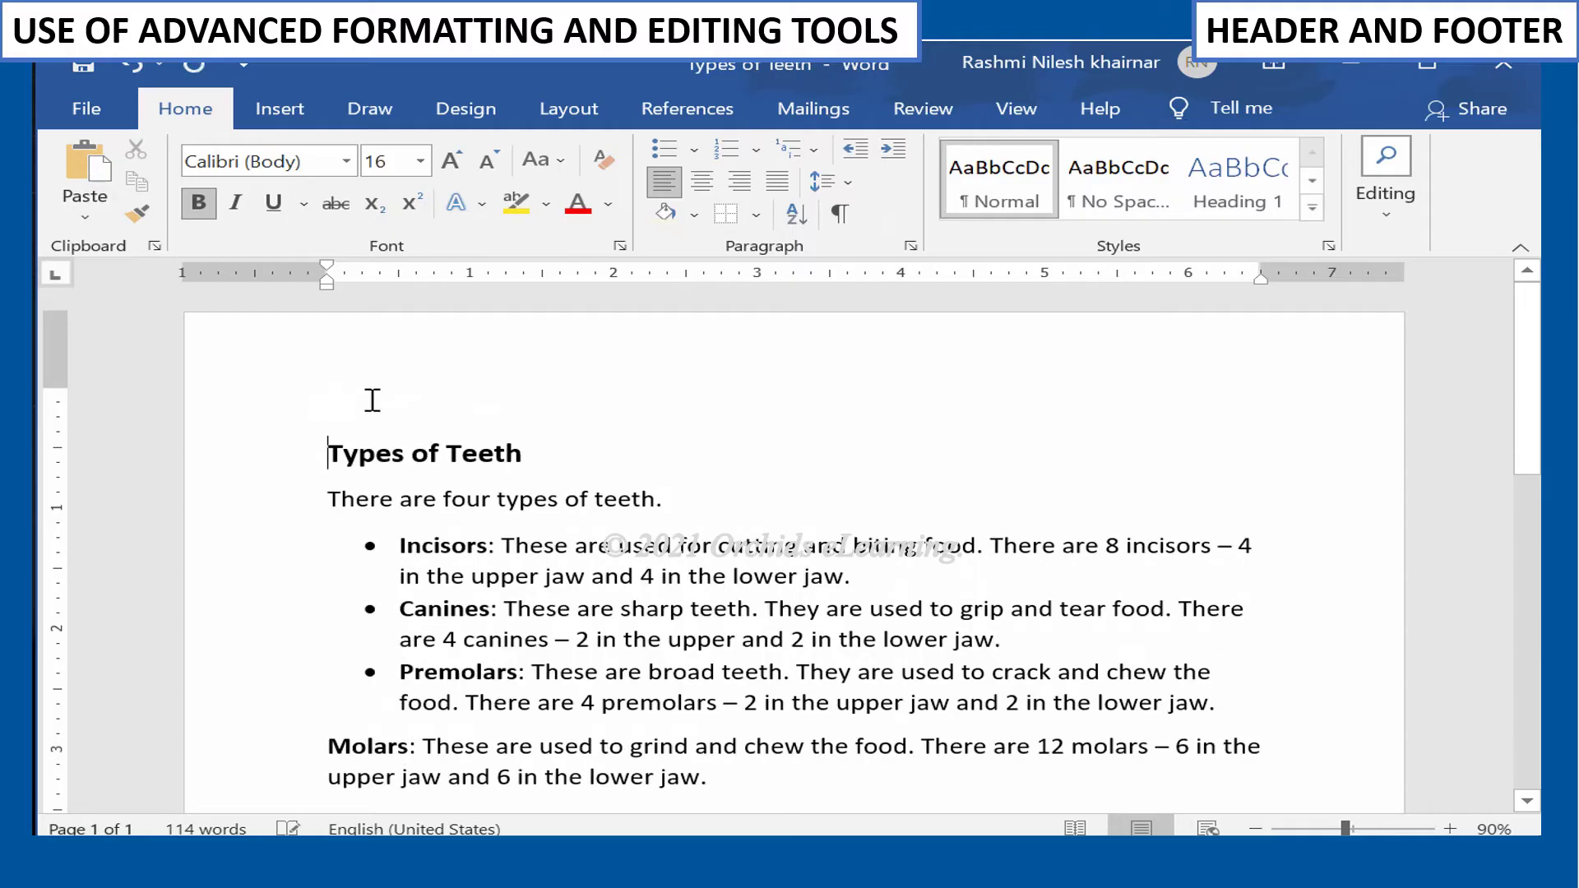
left_click(280, 109)
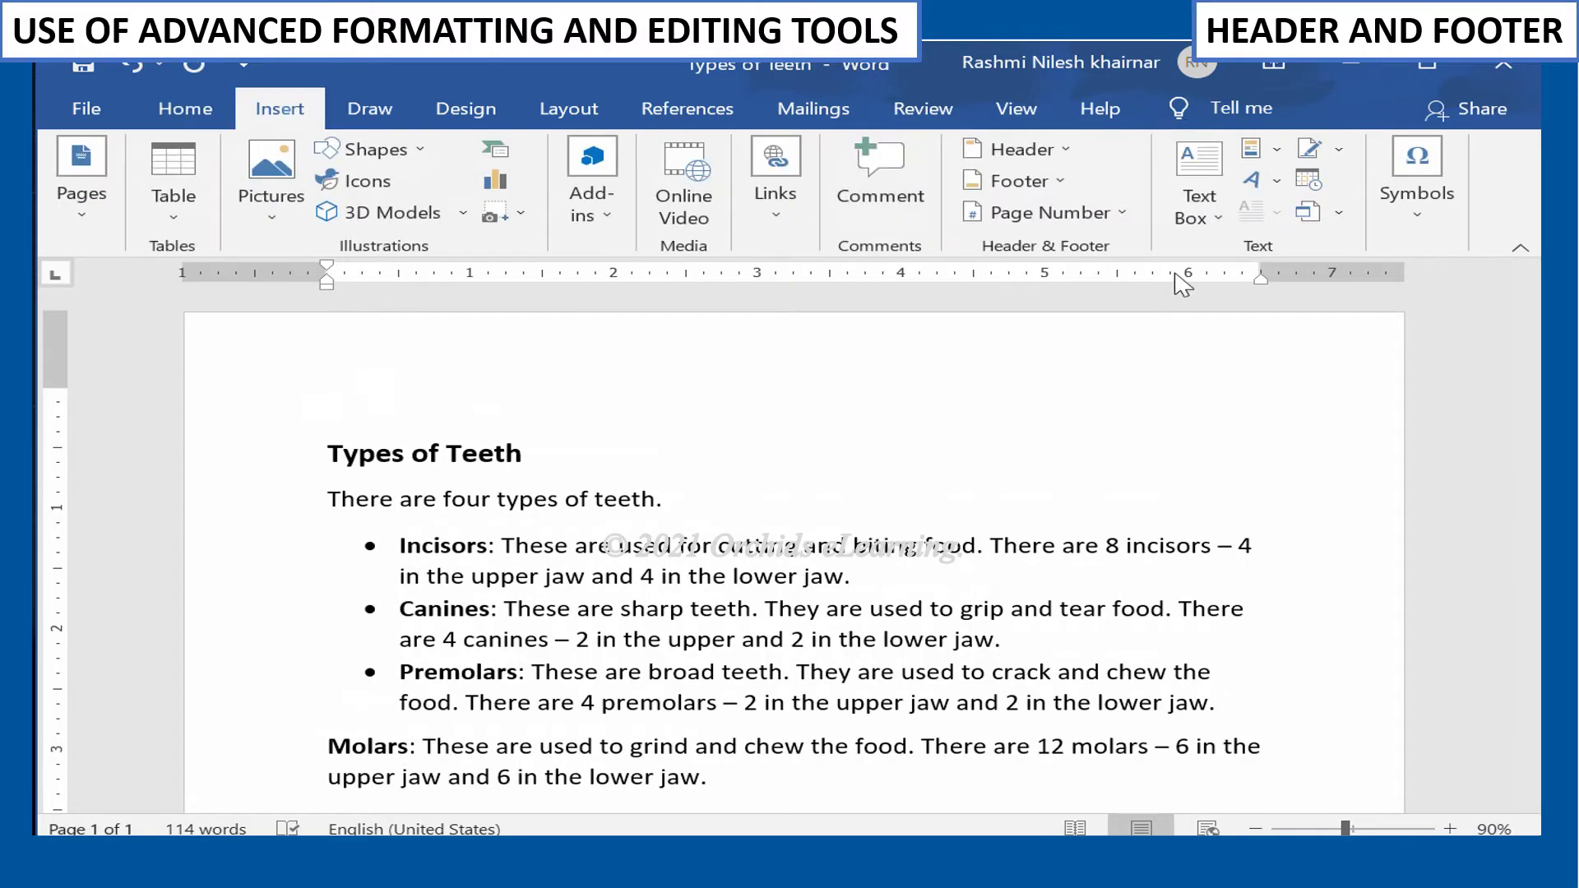
left_click(1069, 159)
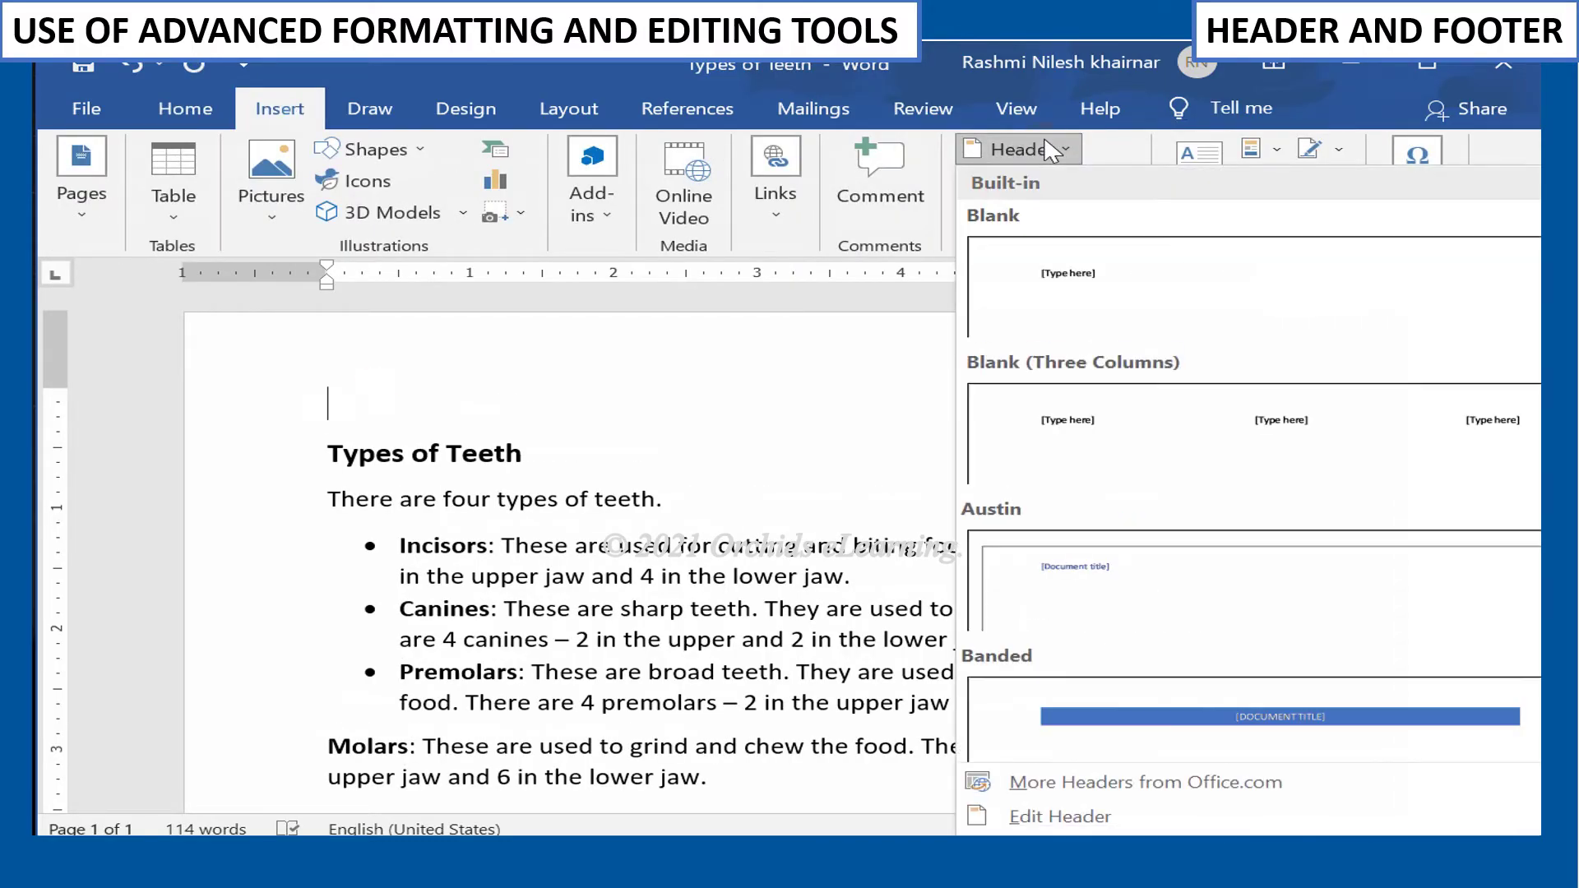
left_click(1094, 282)
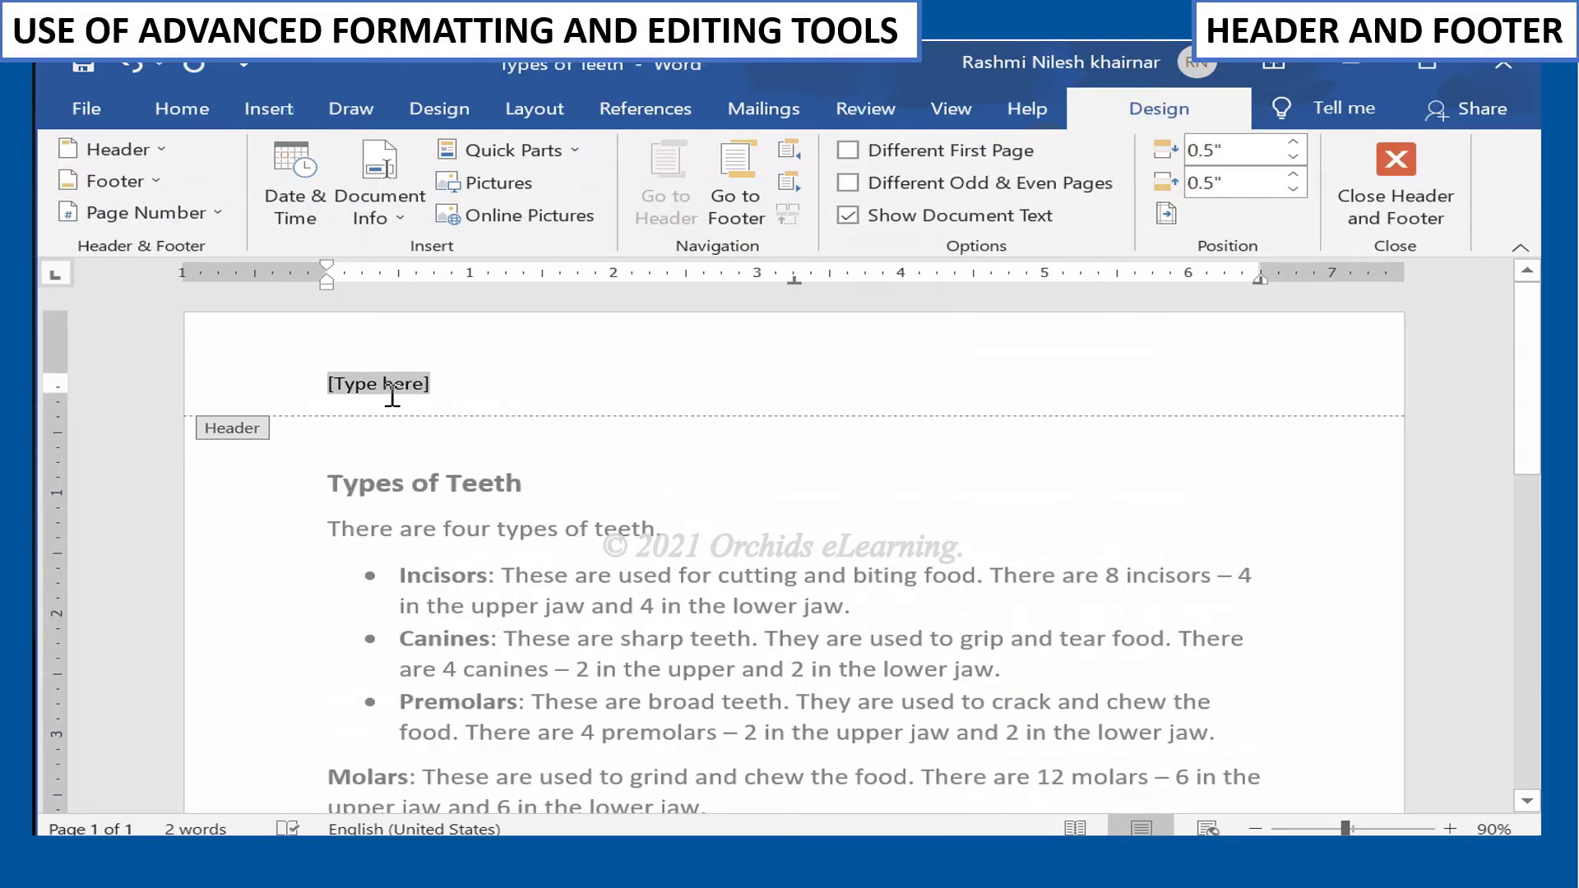
type("T")
key("BackSpace")
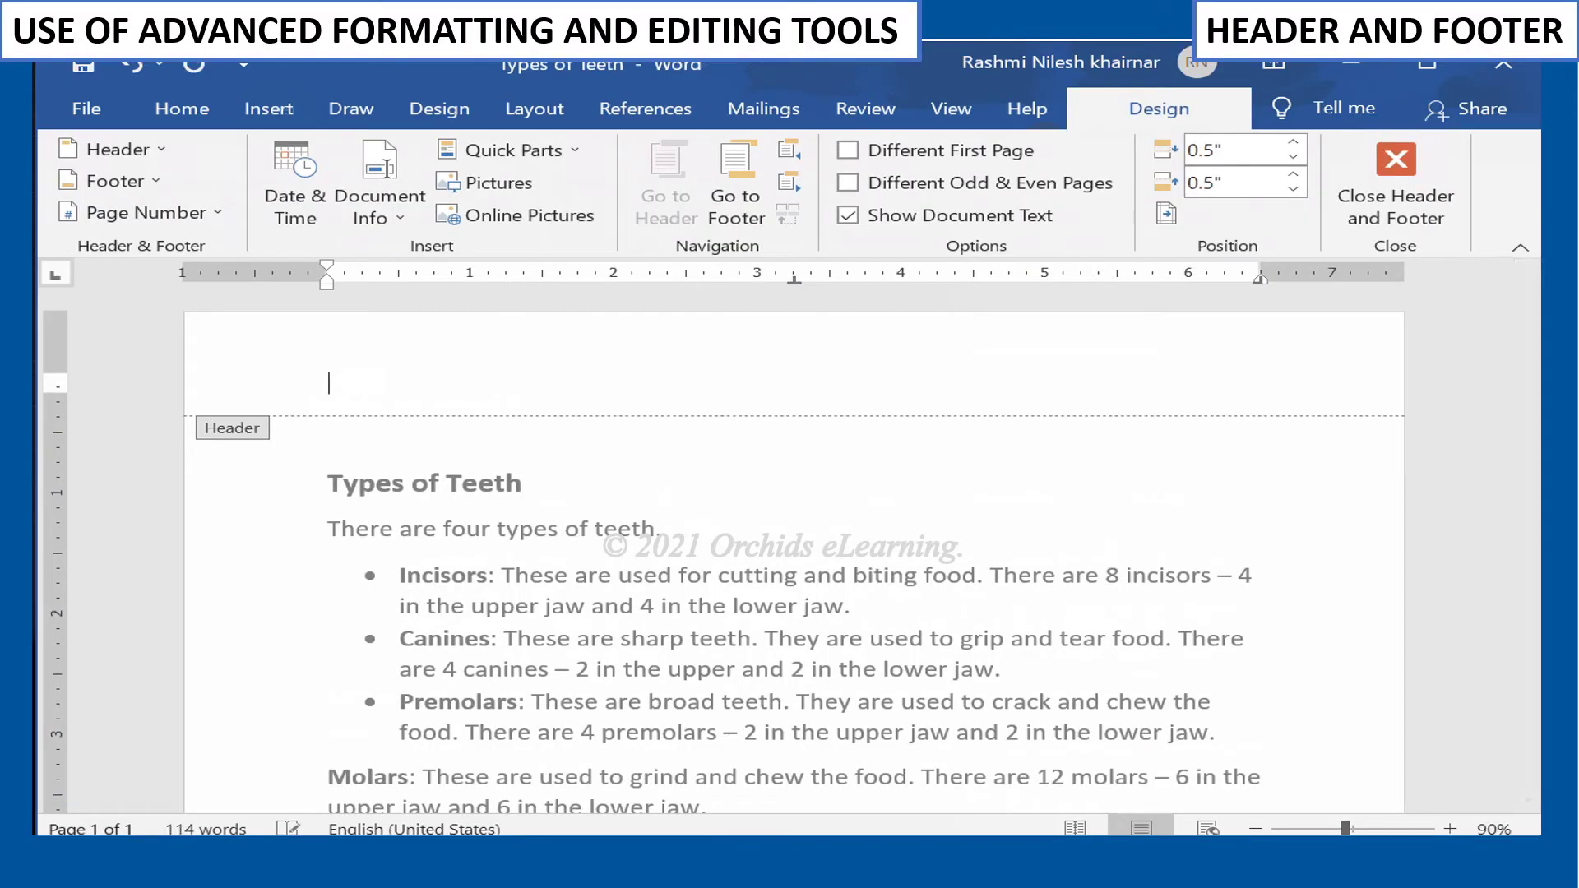
type("Science")
Step: Enlarge the header word Science to 18 pt, centre it and return to the body
double_click(354, 384)
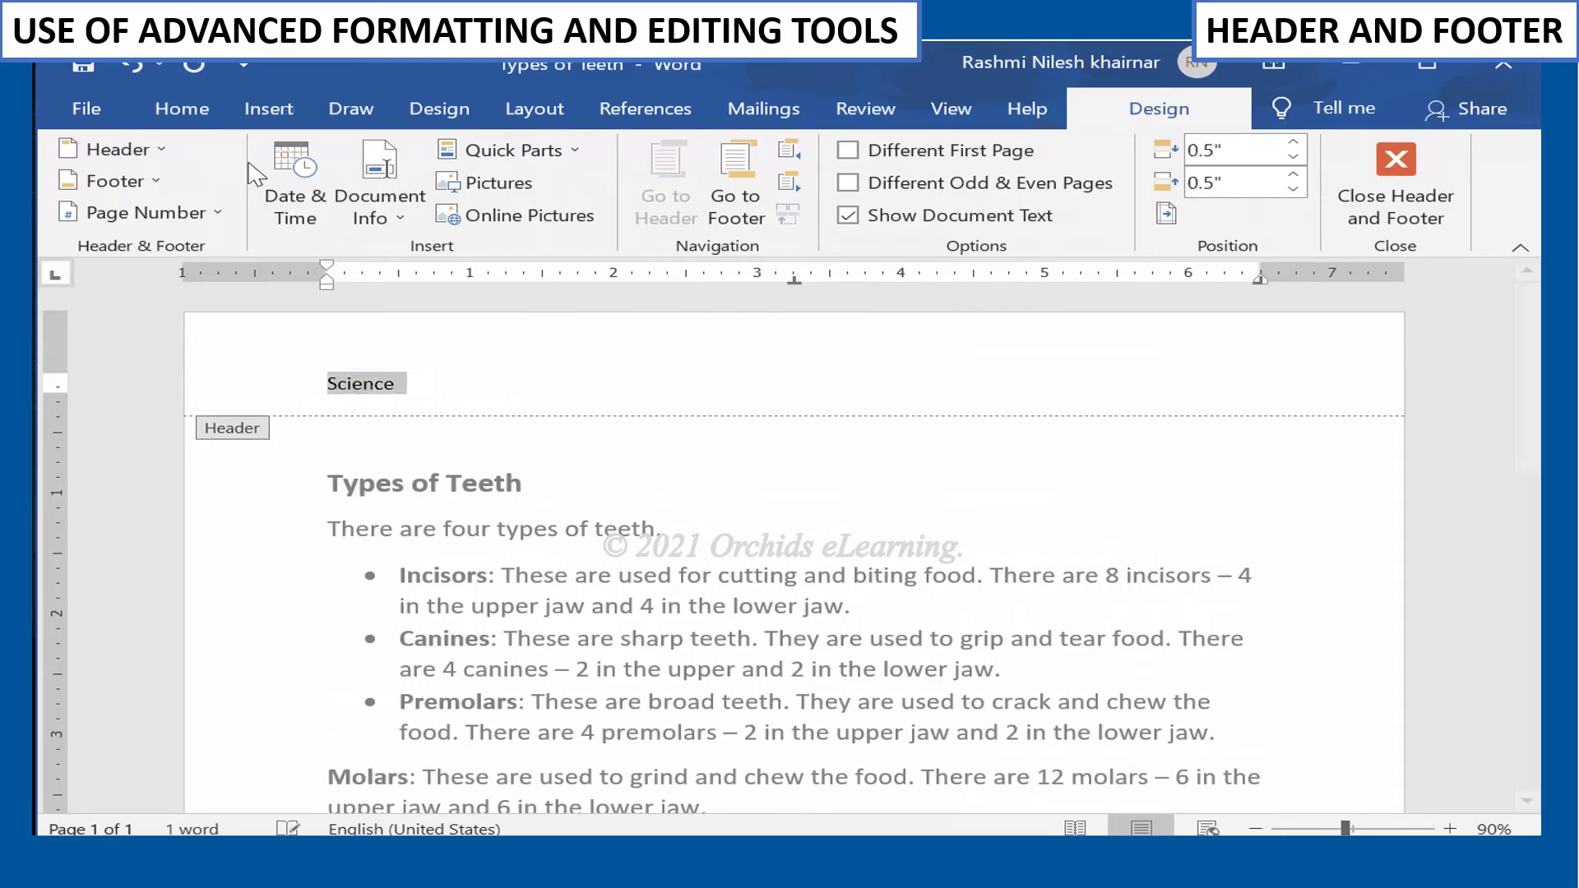
left_click(182, 109)
left_click(462, 158)
left_click(462, 158)
left_click(462, 158)
left_click(462, 158)
left_click(701, 181)
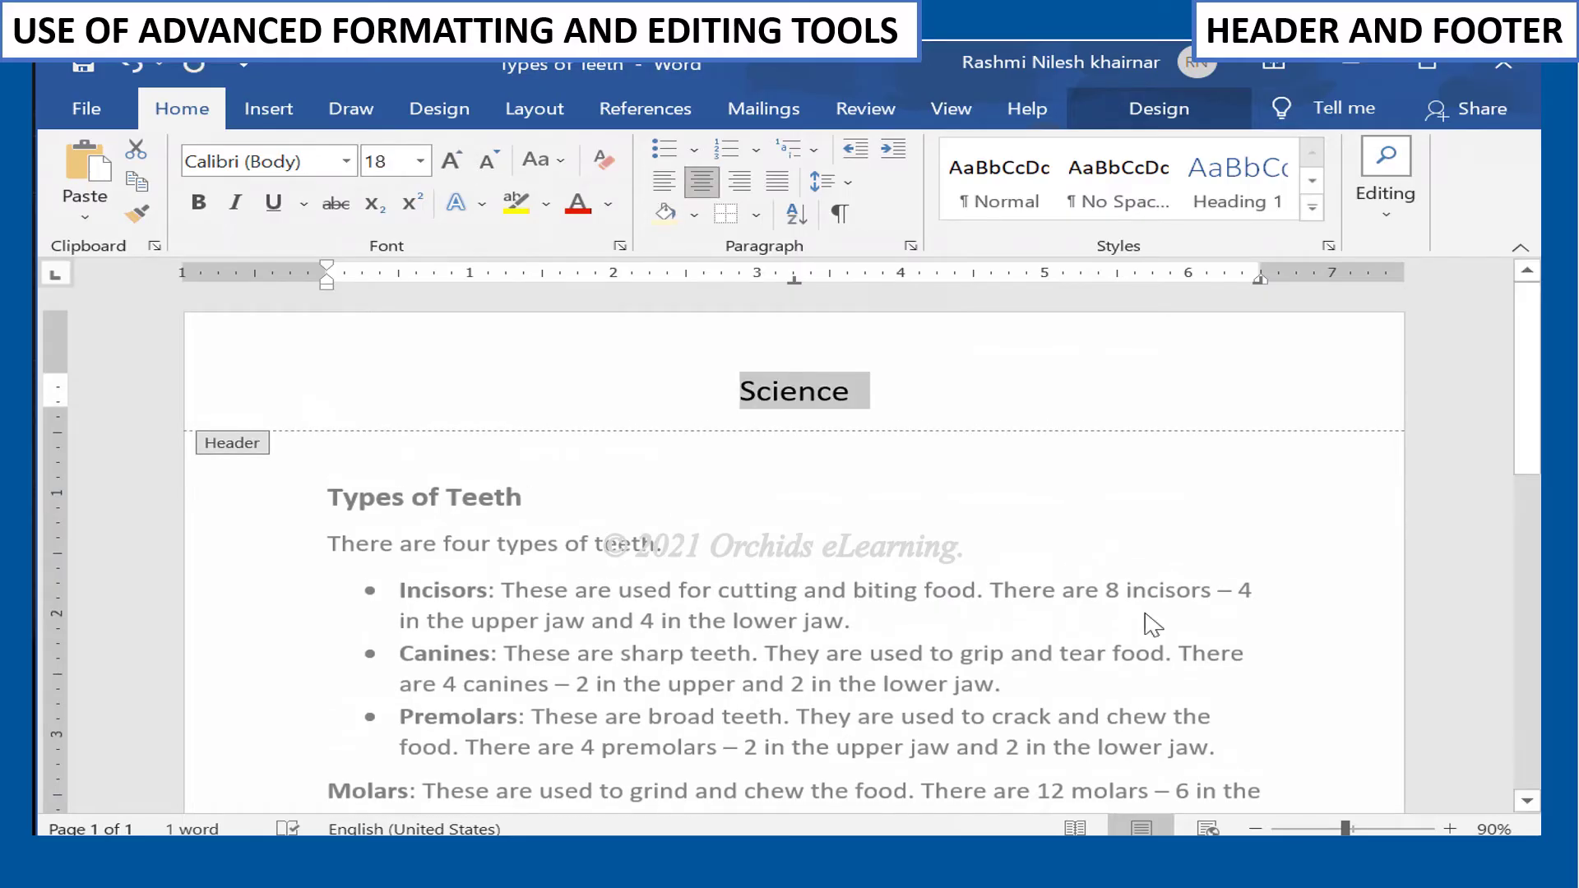
double_click(1085, 503)
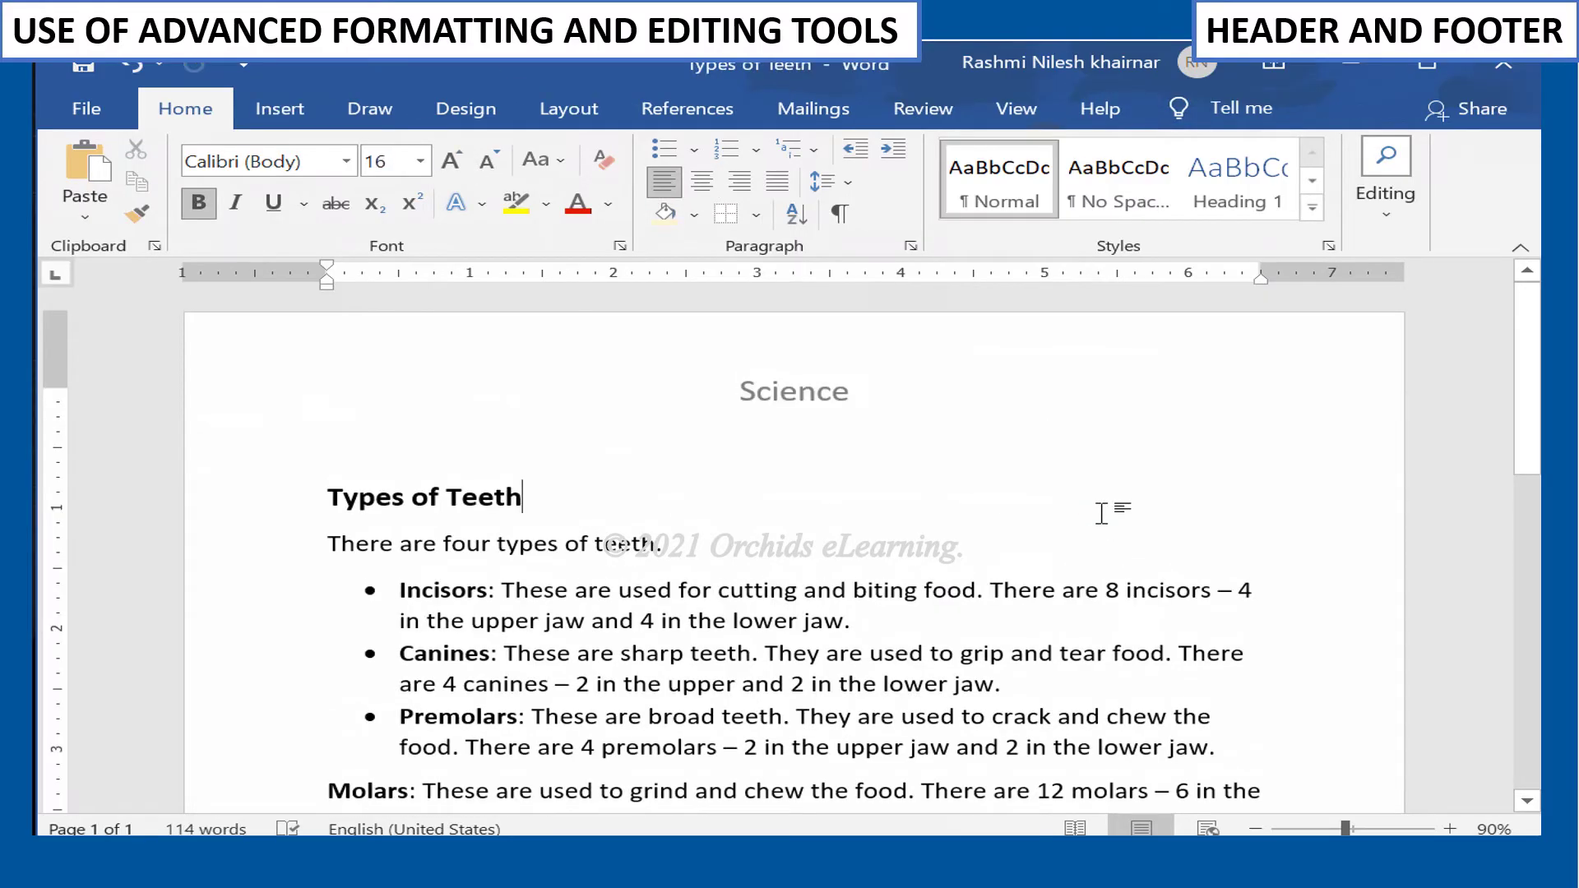
left_click(297, 110)
Step: Insert a Blank footer reading 'Date: 23rd June '21'
left_click(1059, 184)
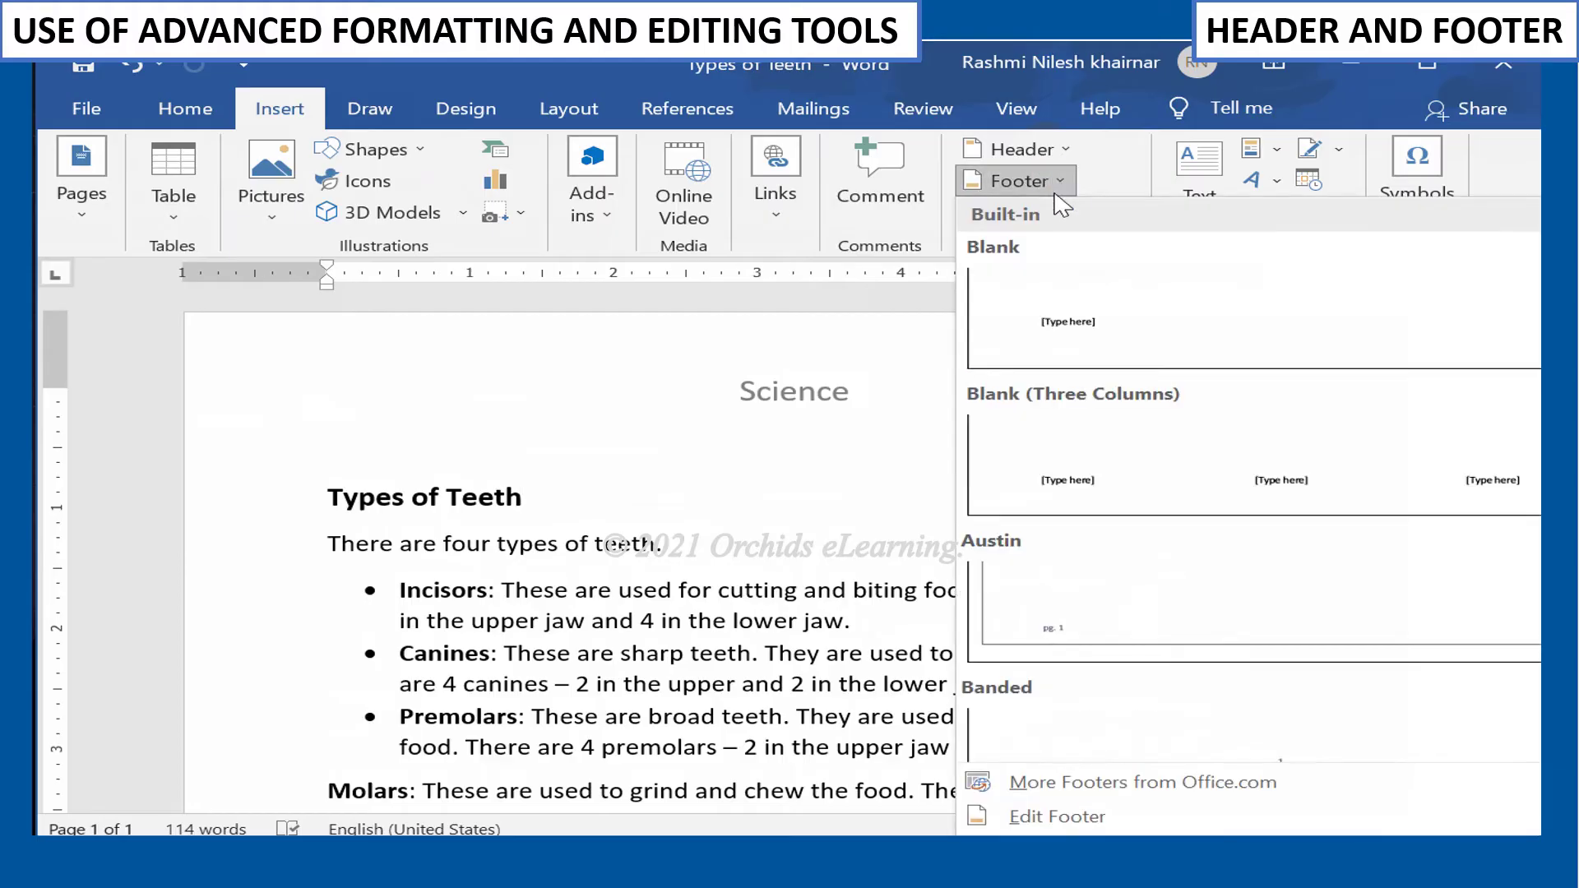
left_click(1096, 324)
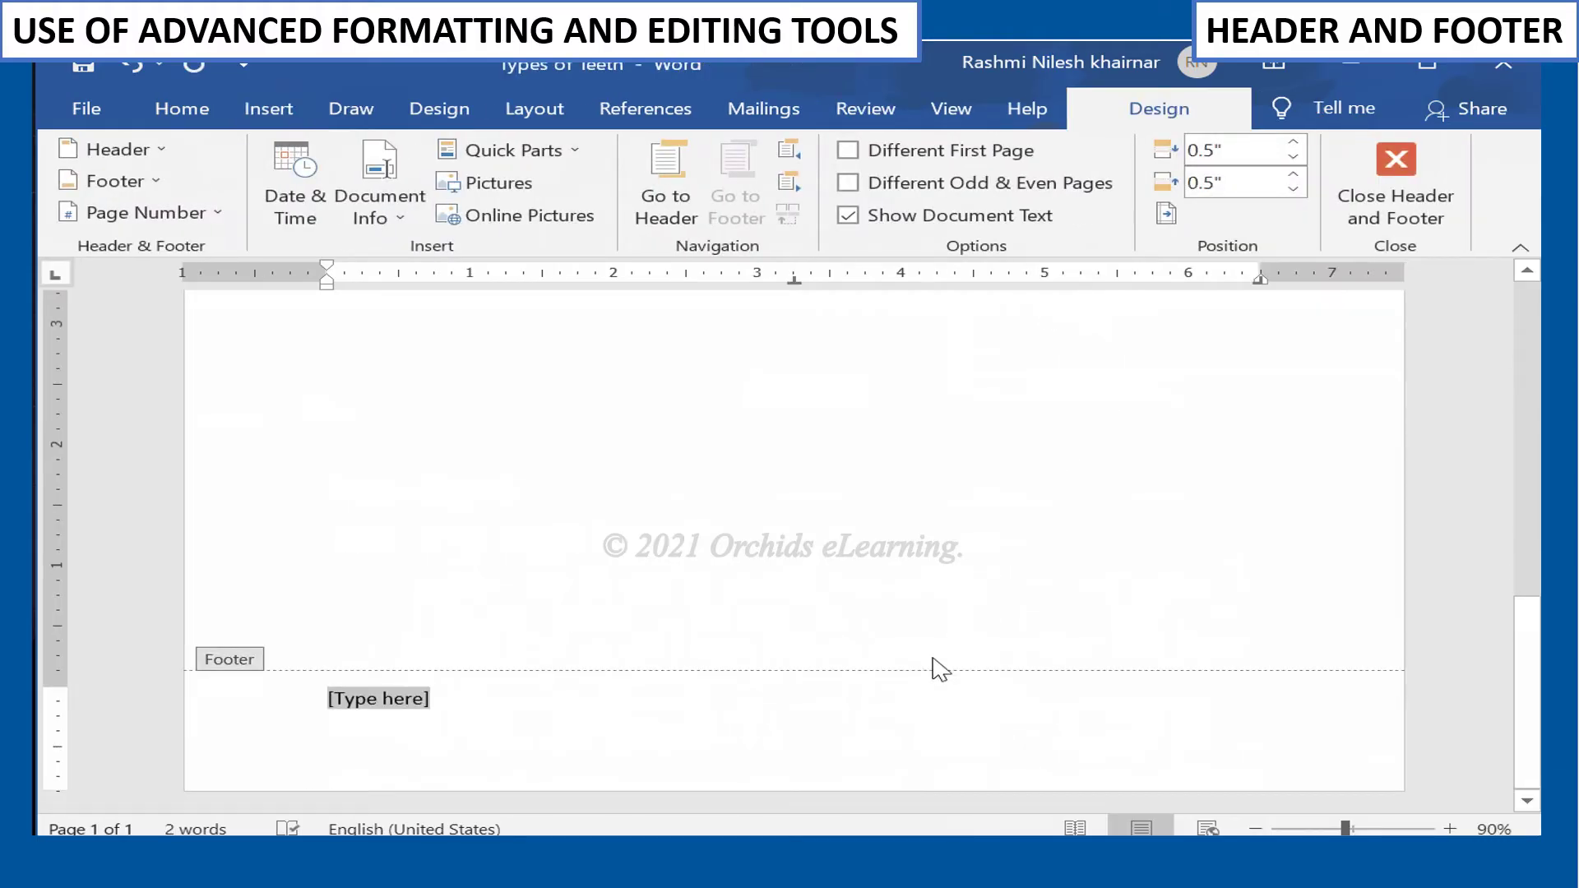
type("DAt")
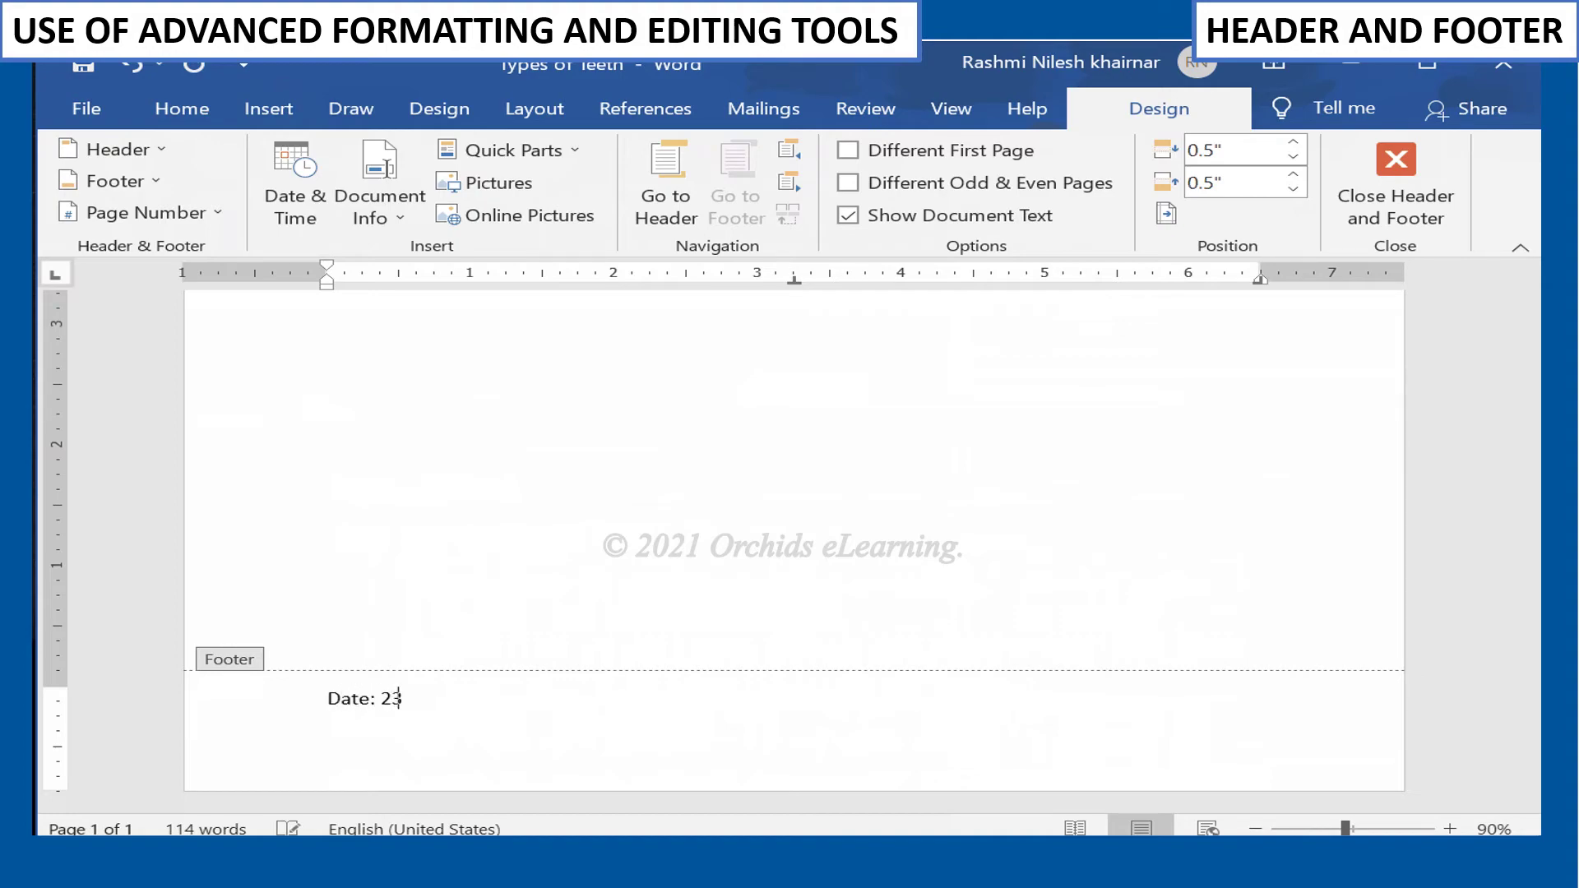
key("BackSpace")
type("d June '21")
key("Return")
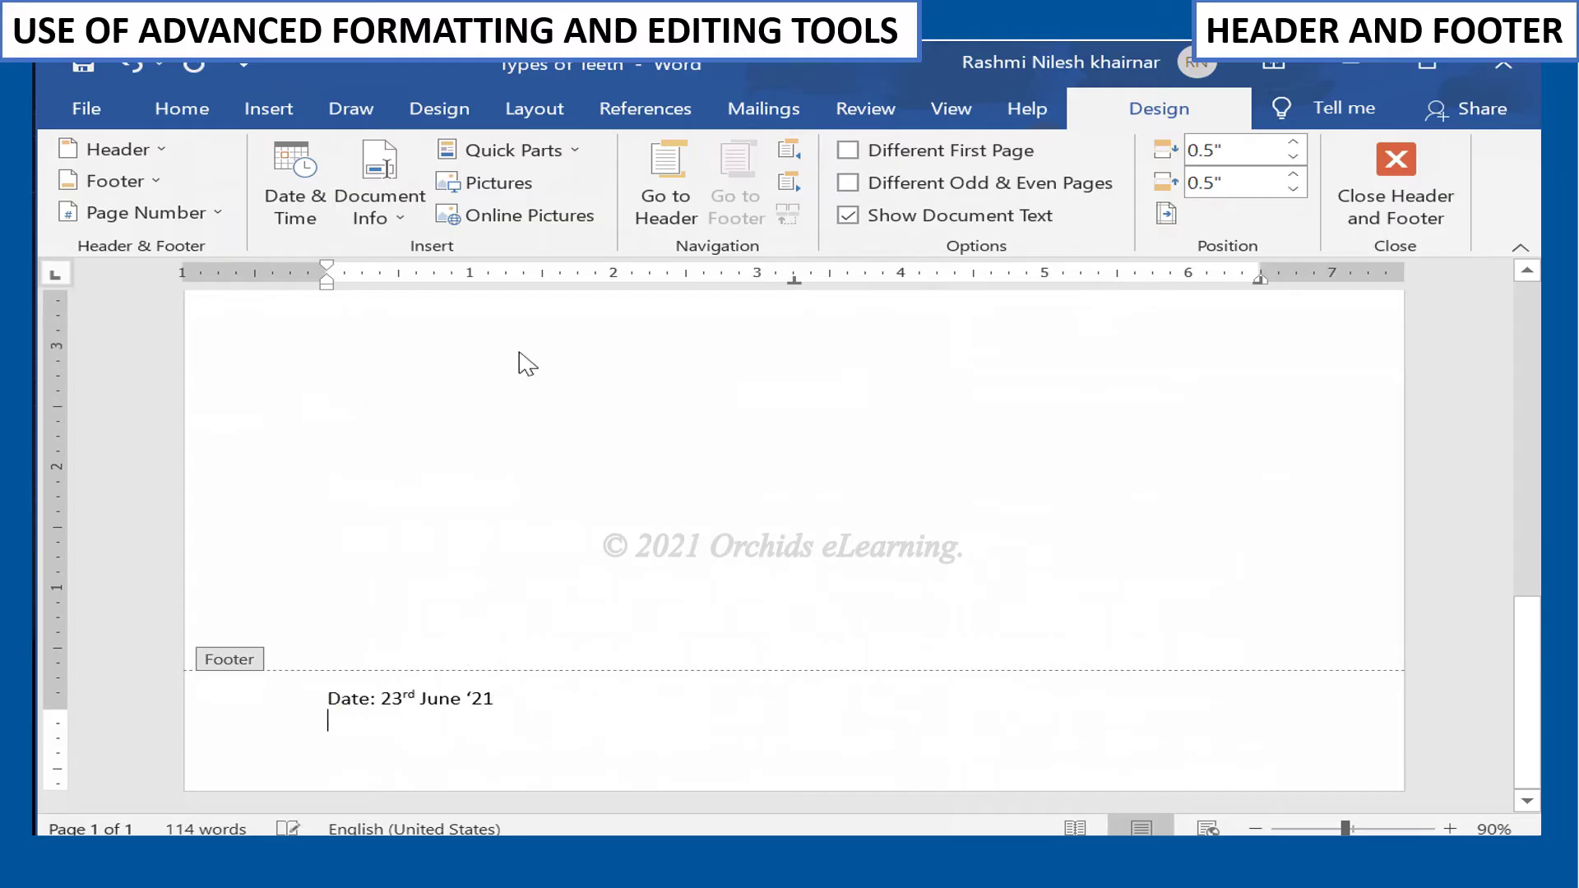
Step: Centre the footer date line and close the footer
left_click(182, 108)
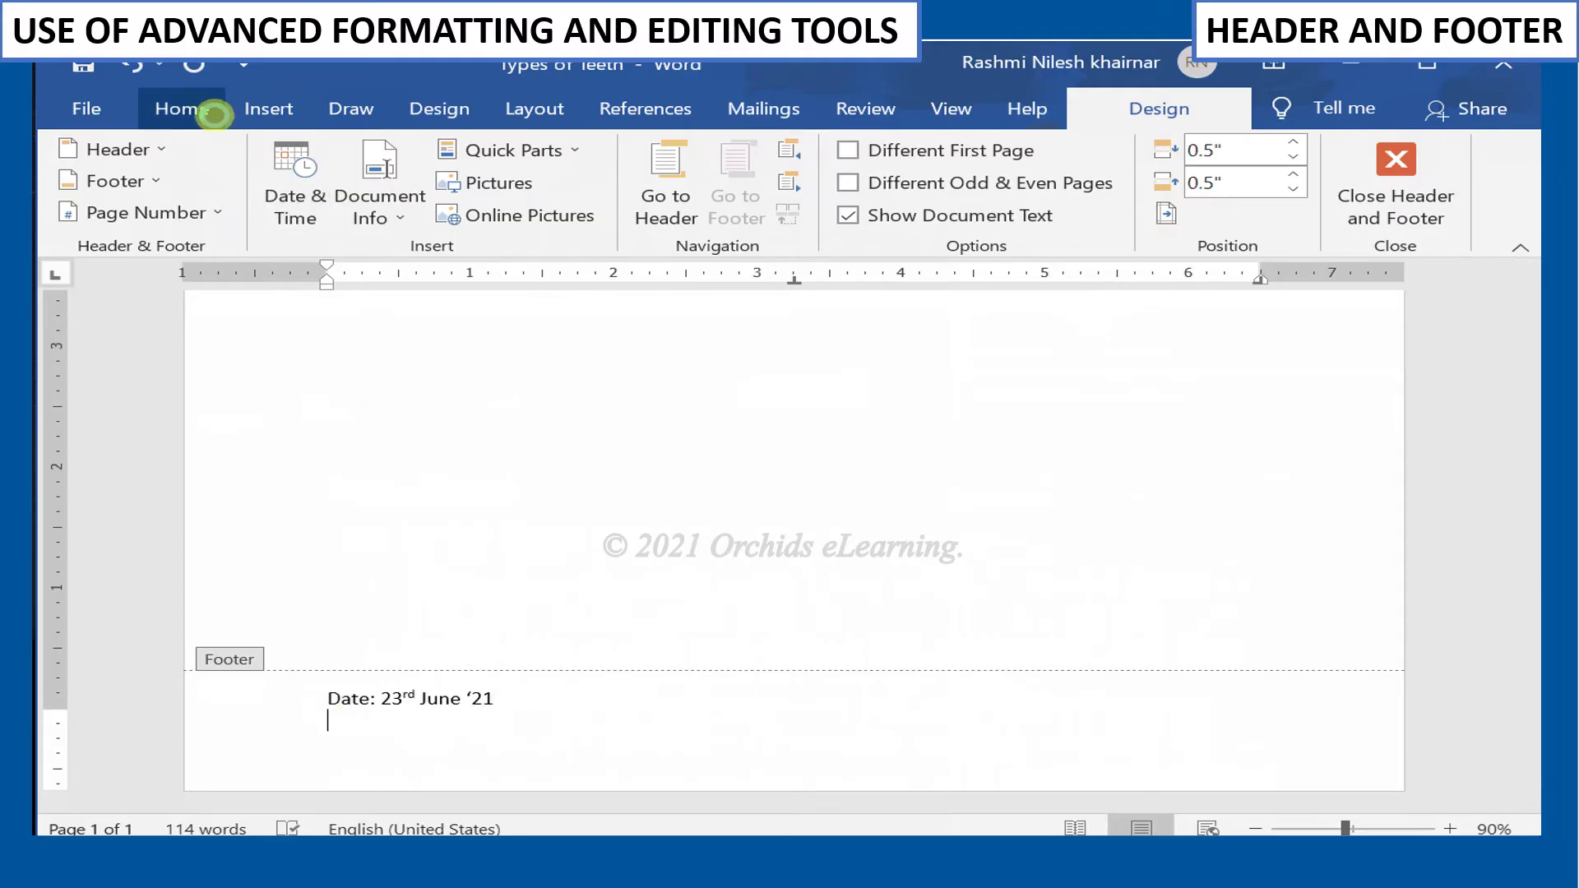
triple_click(416, 698)
left_click(702, 181)
double_click(916, 467)
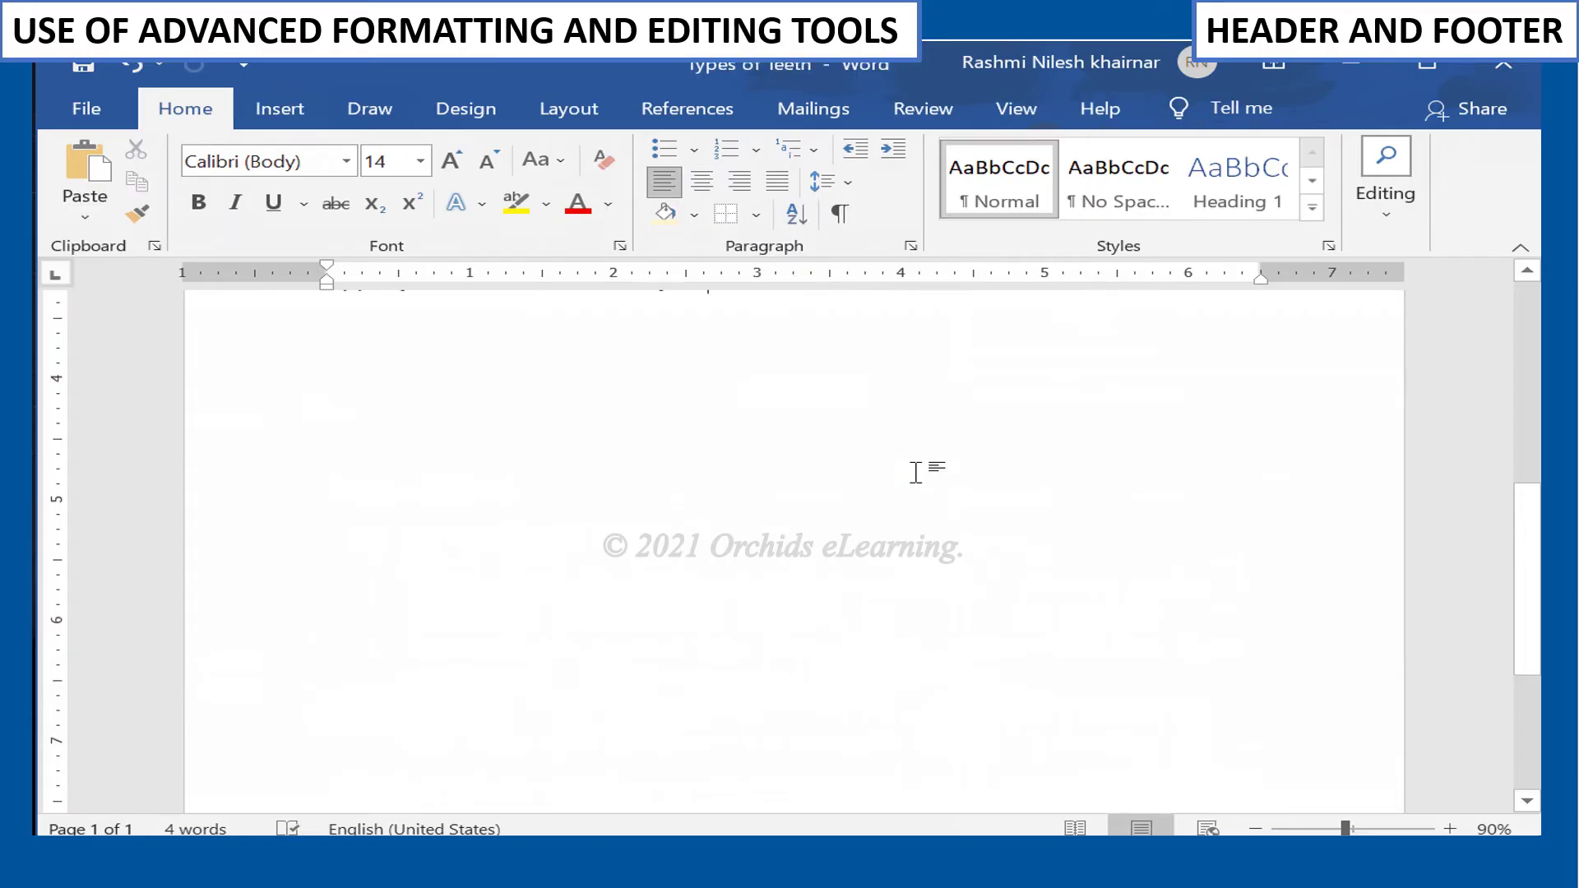
Step: Review the page and browse the Orientation choices without changing them
scroll(952, 553, "up", 10)
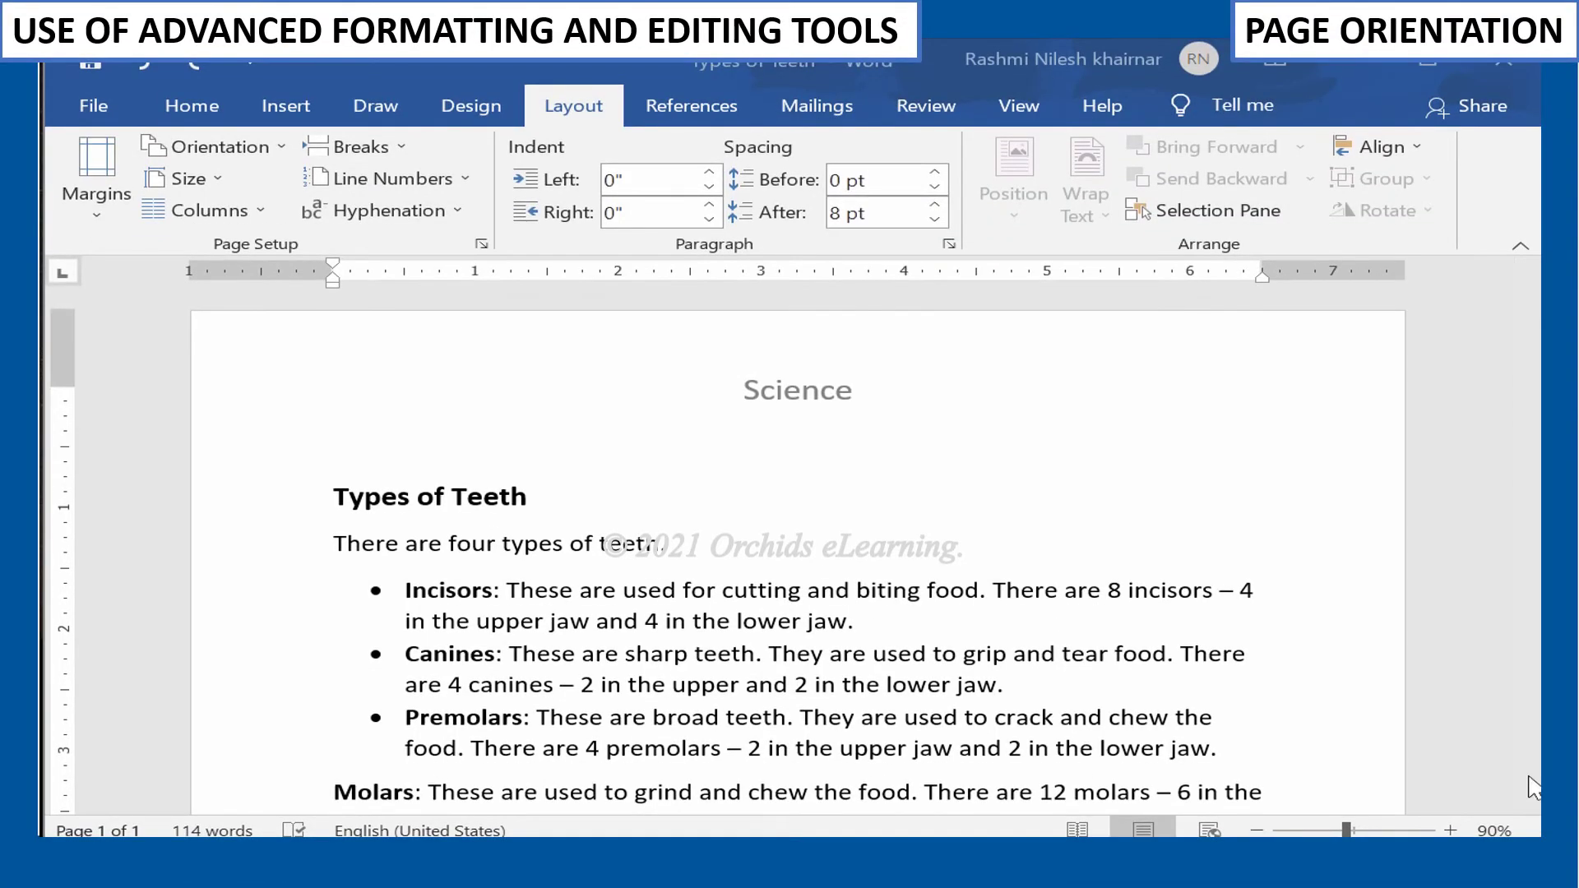
scroll(926, 475, "down", 2)
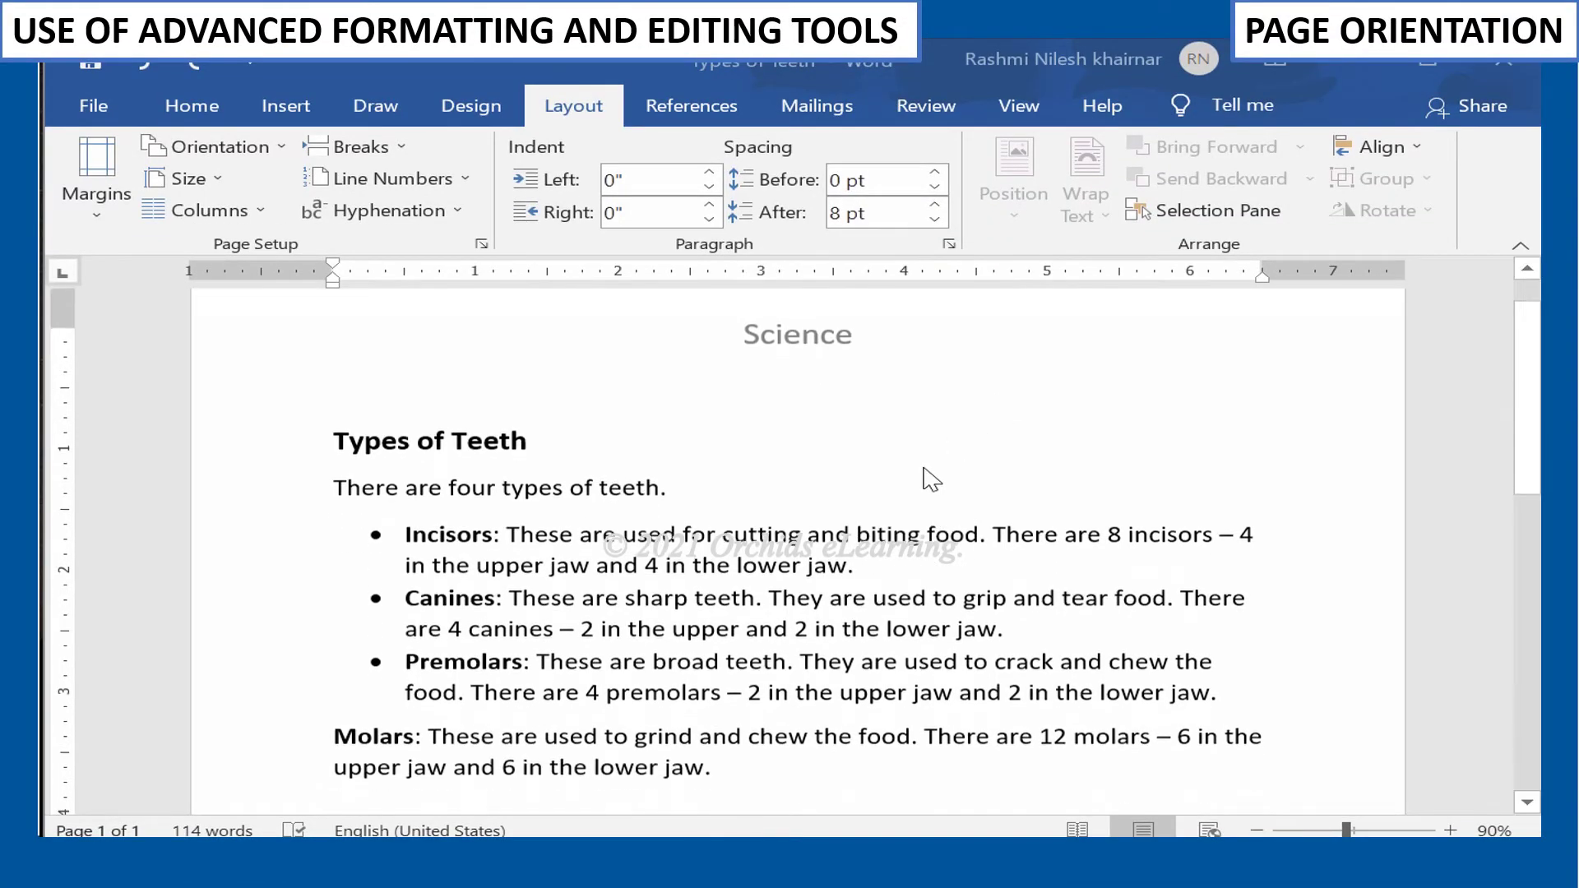
scroll(926, 474, "down", 10)
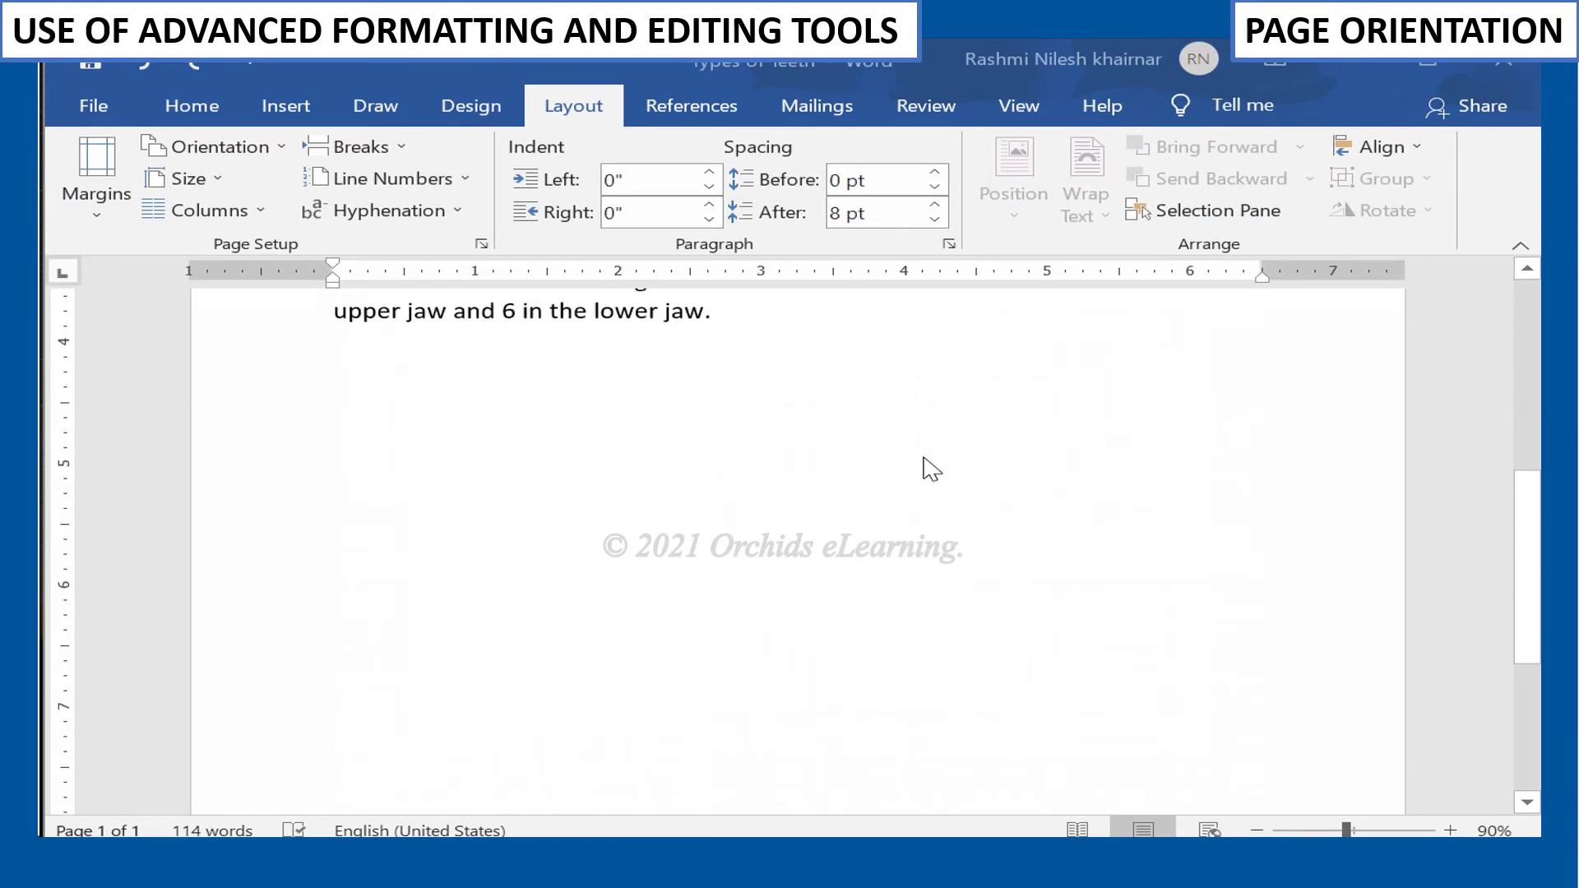
scroll(933, 467, "up", 12)
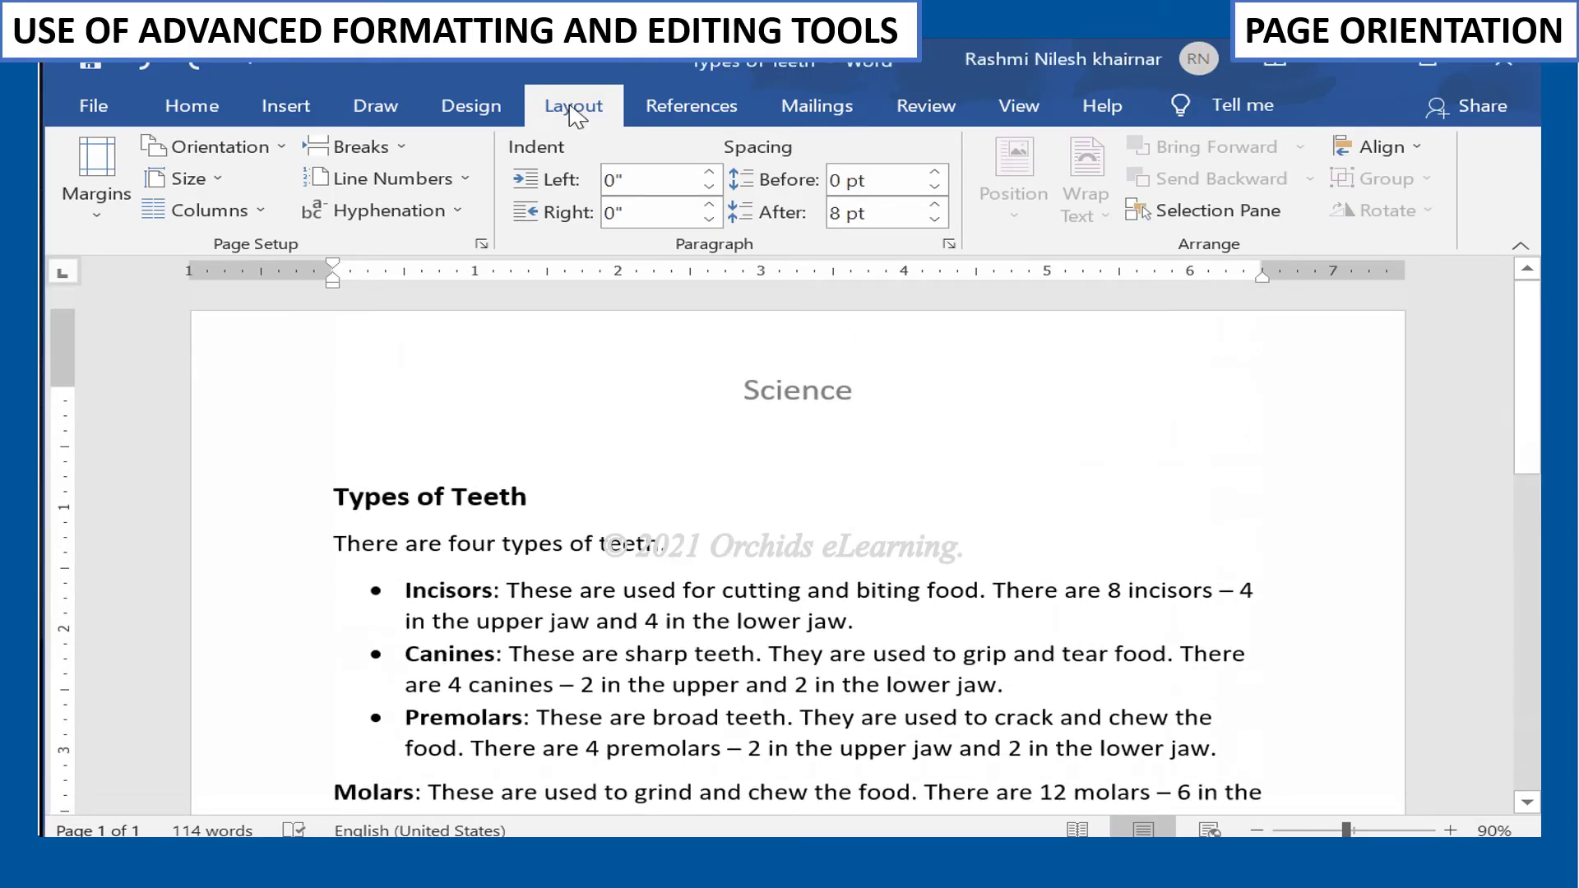
left_click(251, 148)
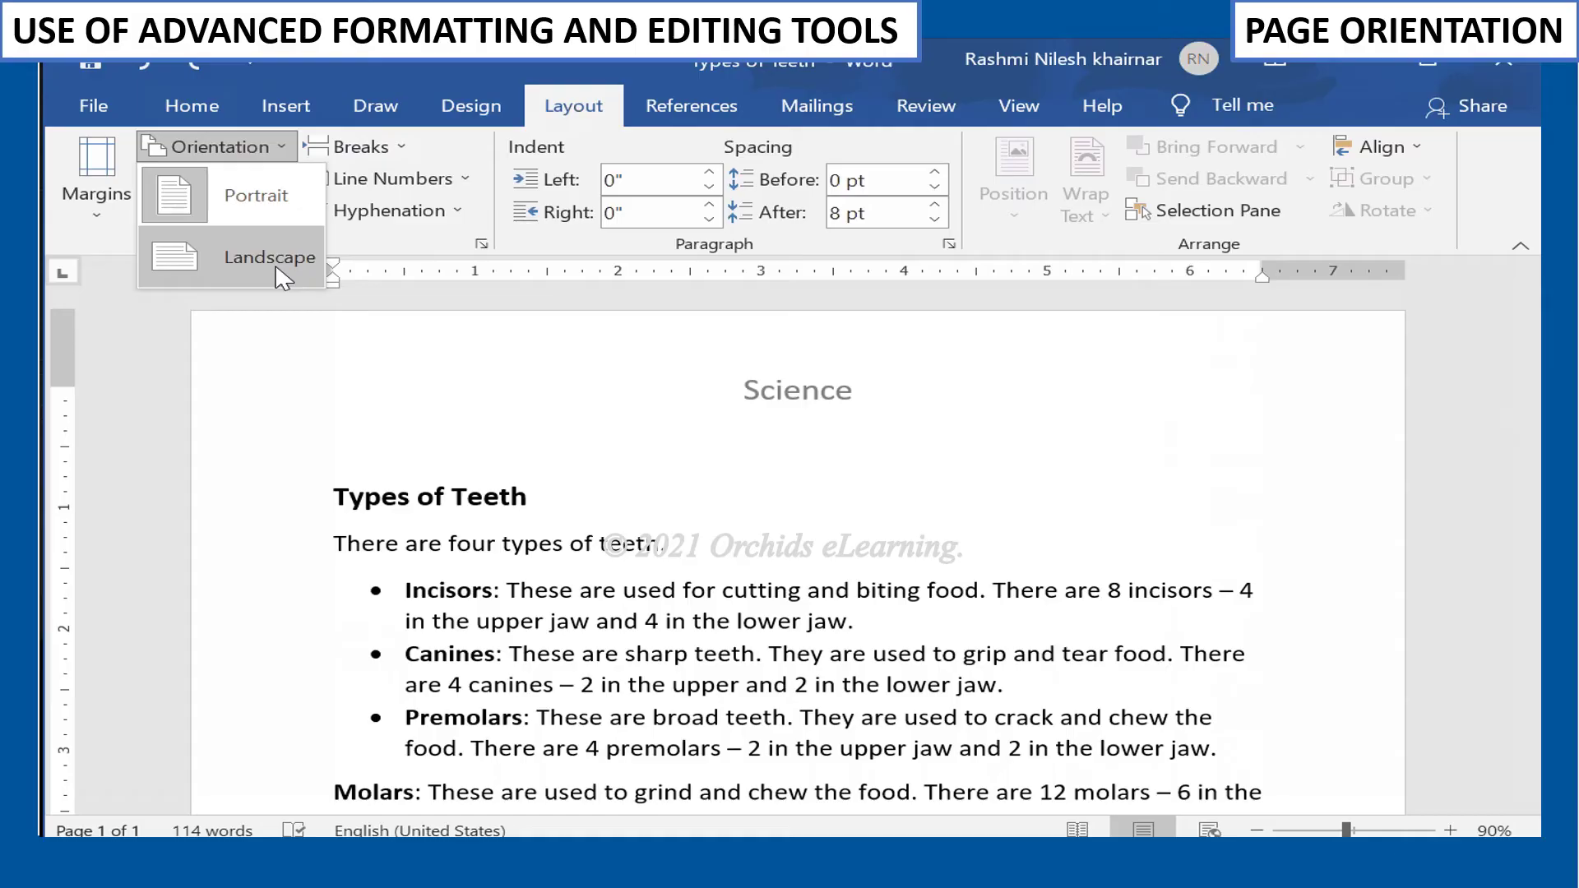
left_click(327, 362)
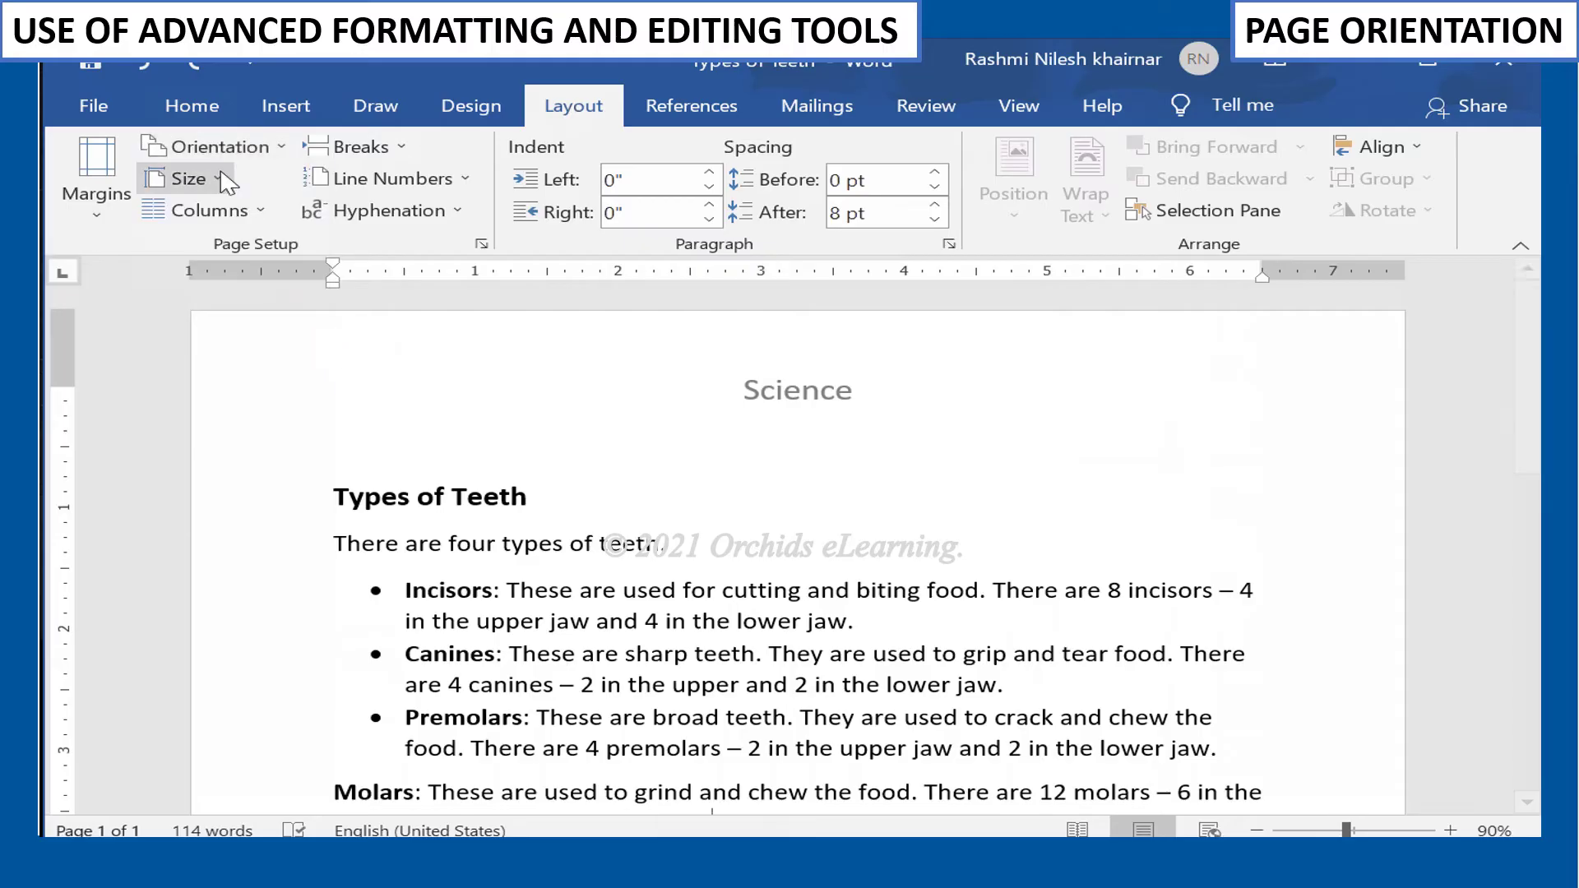
left_click(212, 113)
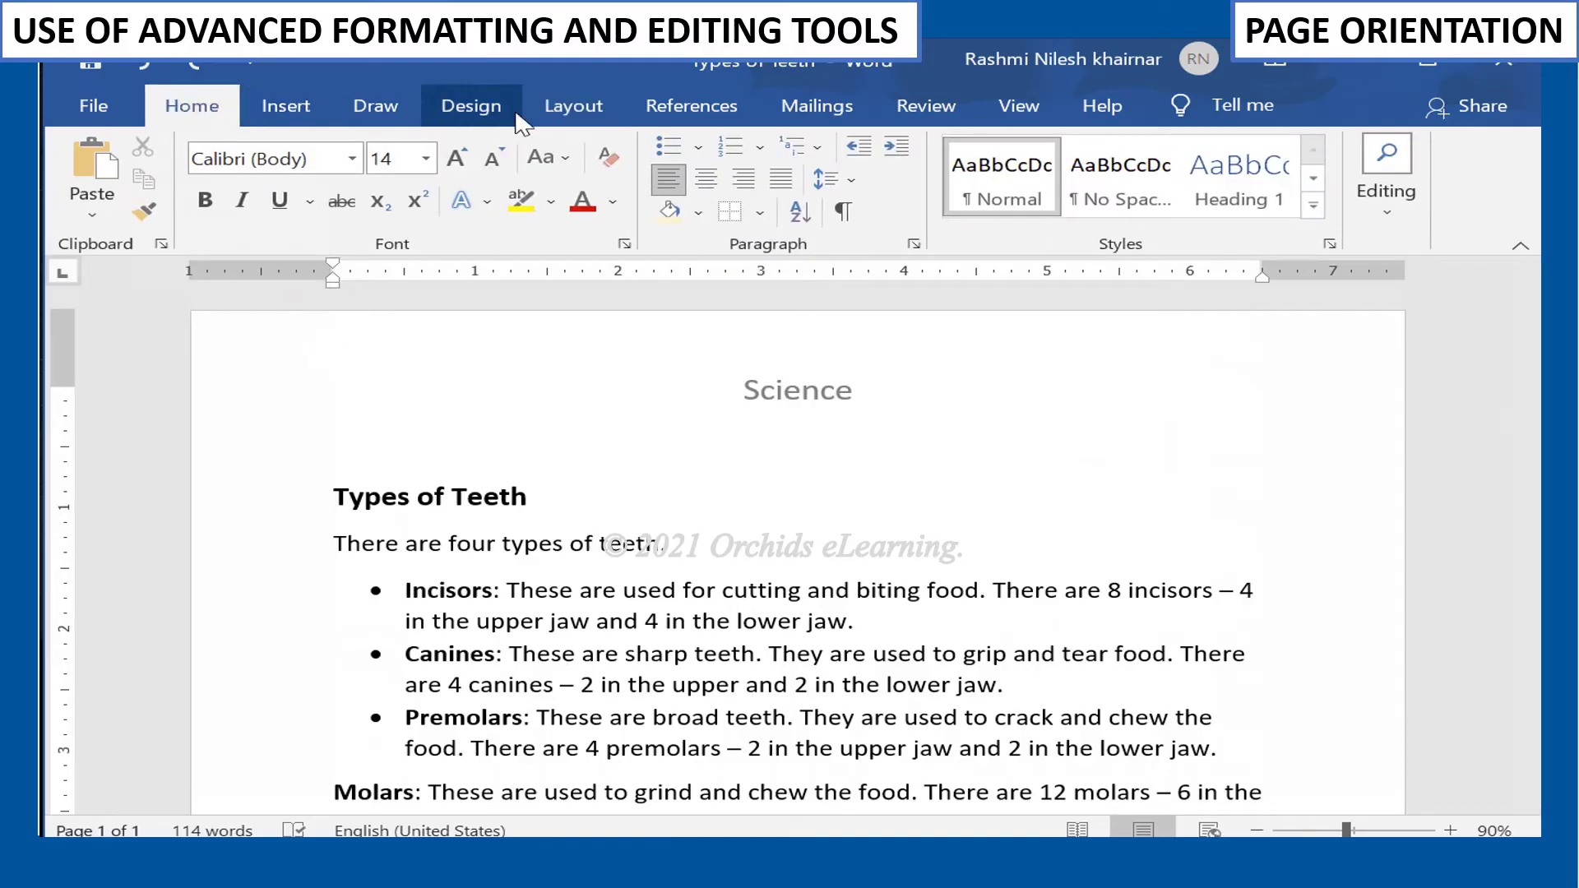
left_click(549, 115)
Step: Toggle the page orientation between Landscape and Portrait several times
left_click(277, 150)
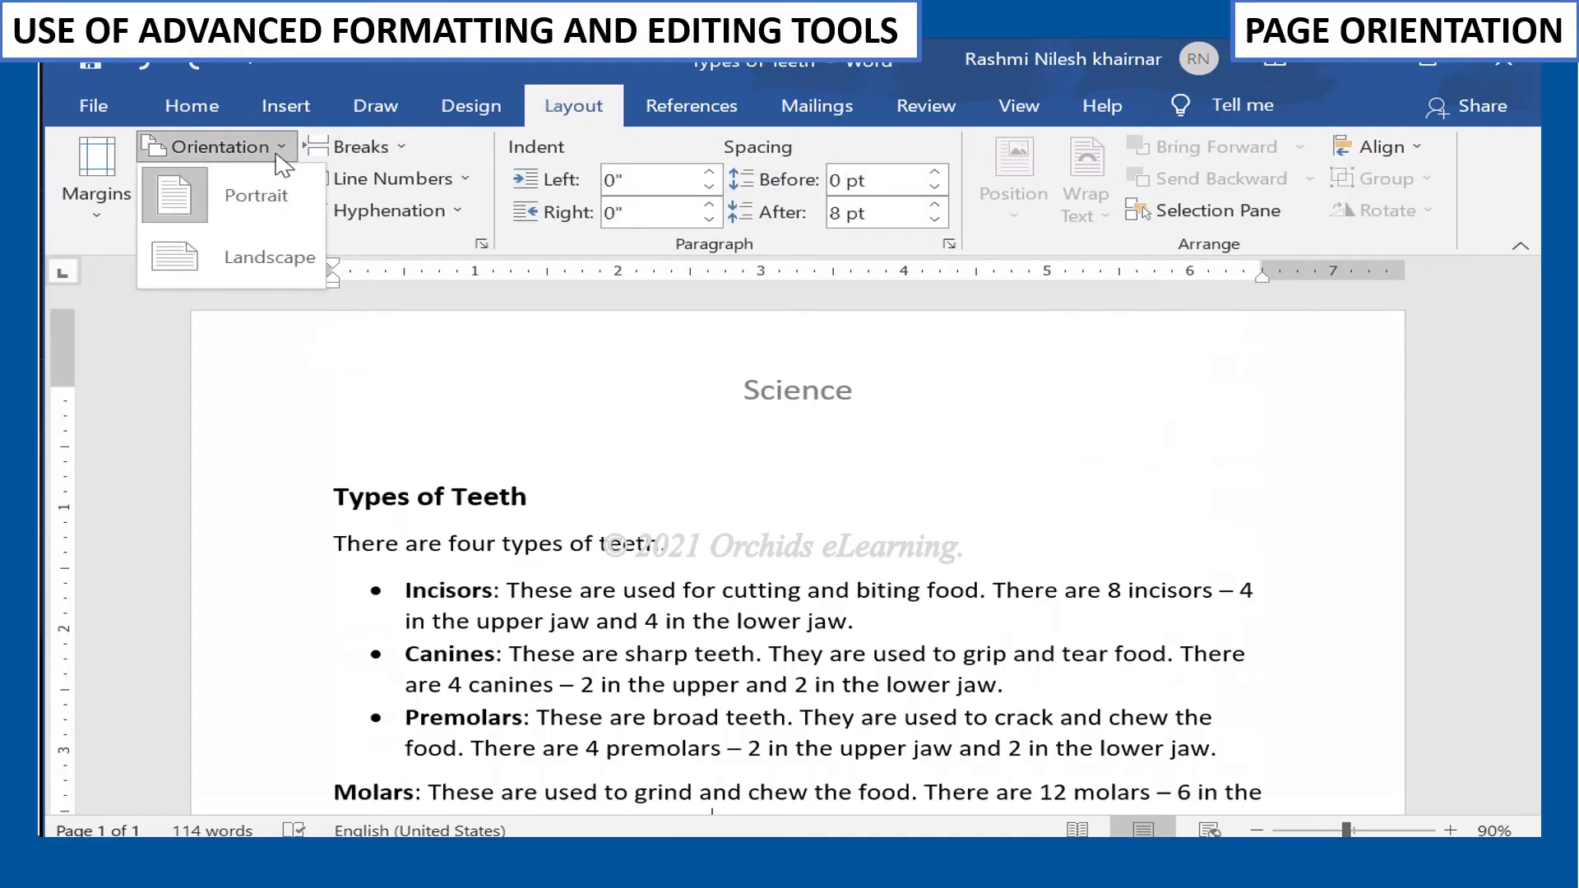
left_click(265, 255)
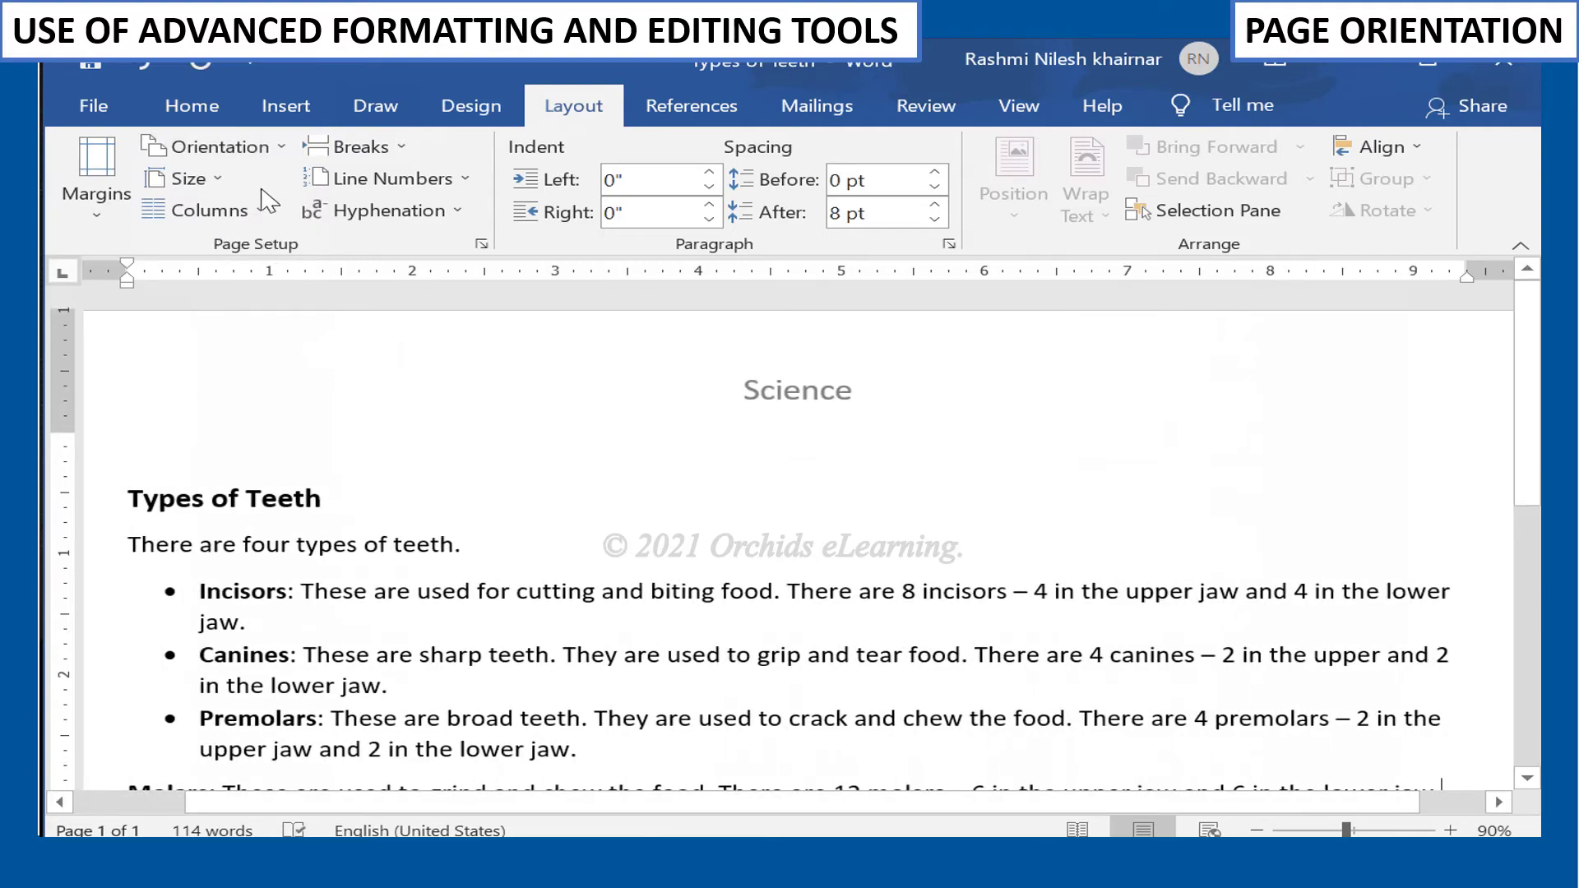
left_click(265, 148)
left_click(255, 197)
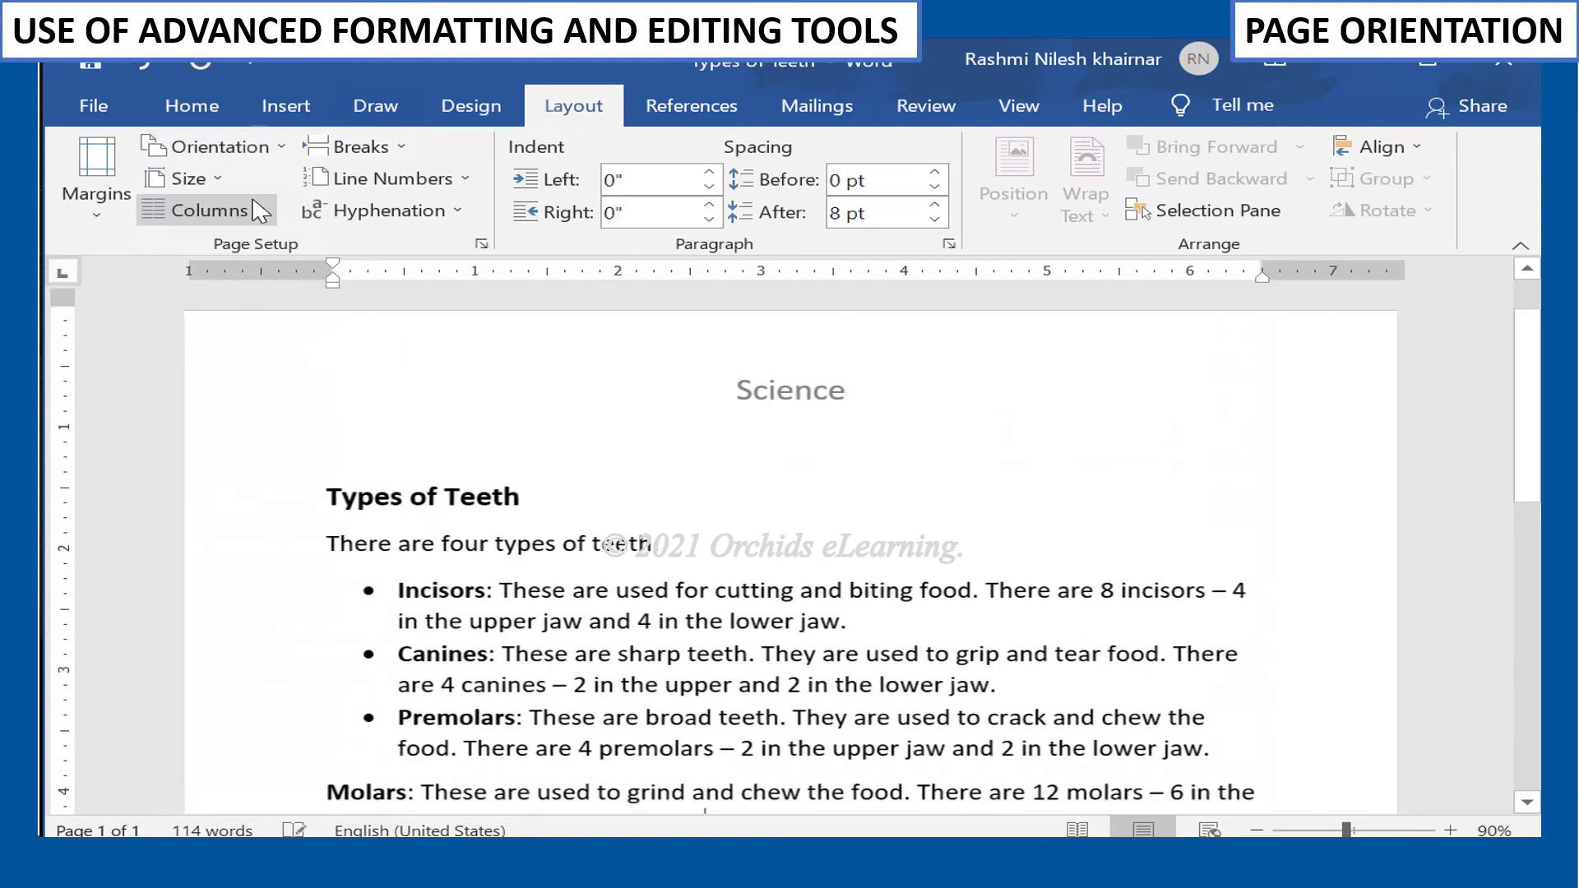
left_click(220, 147)
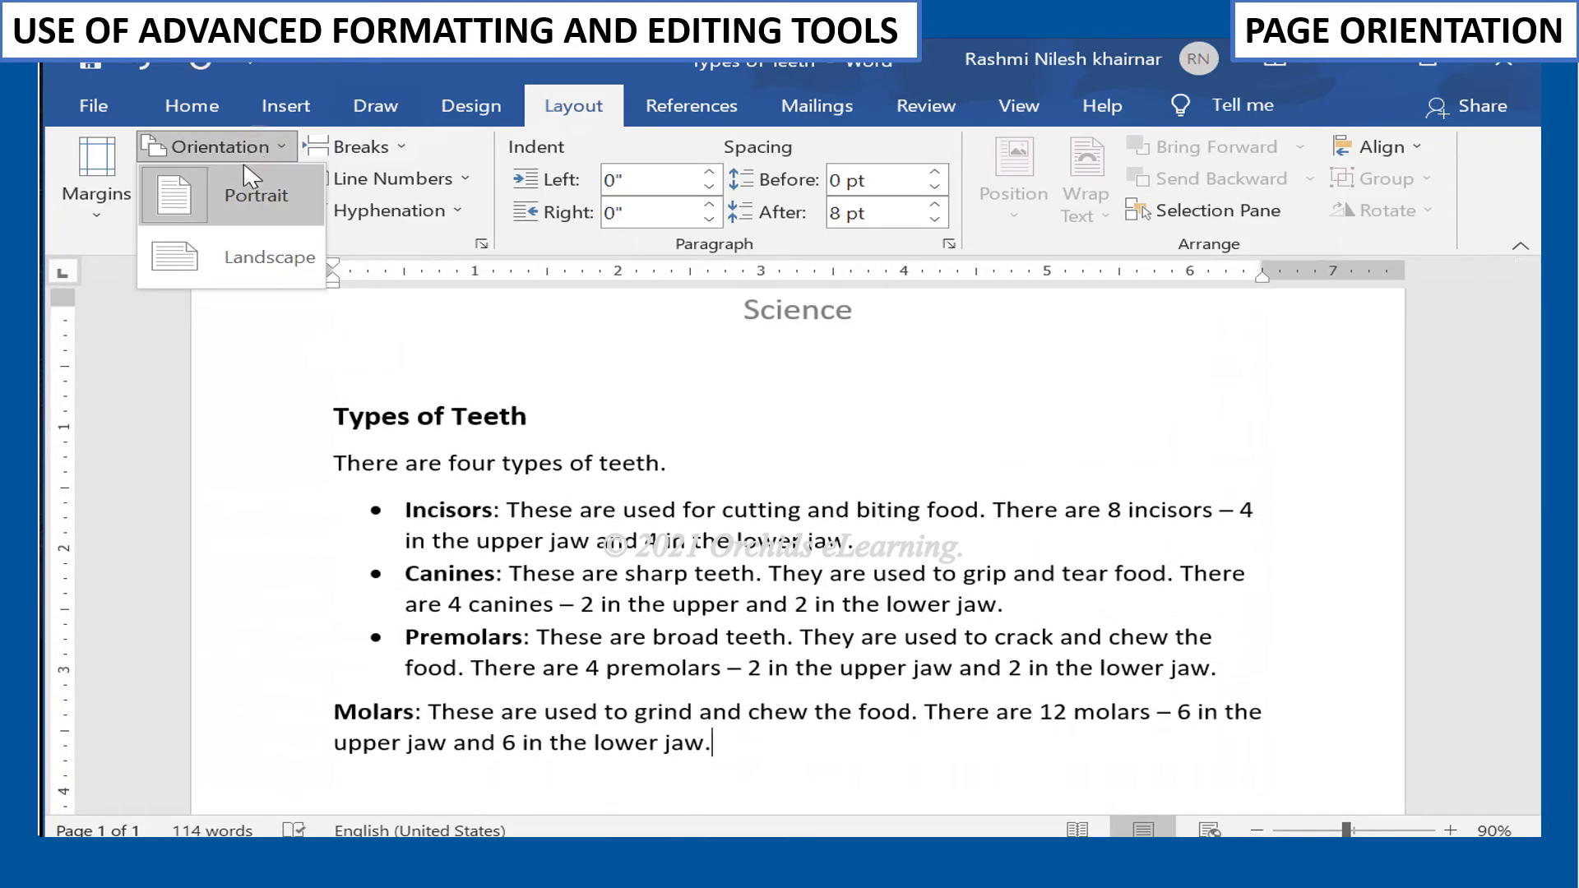
left_click(250, 255)
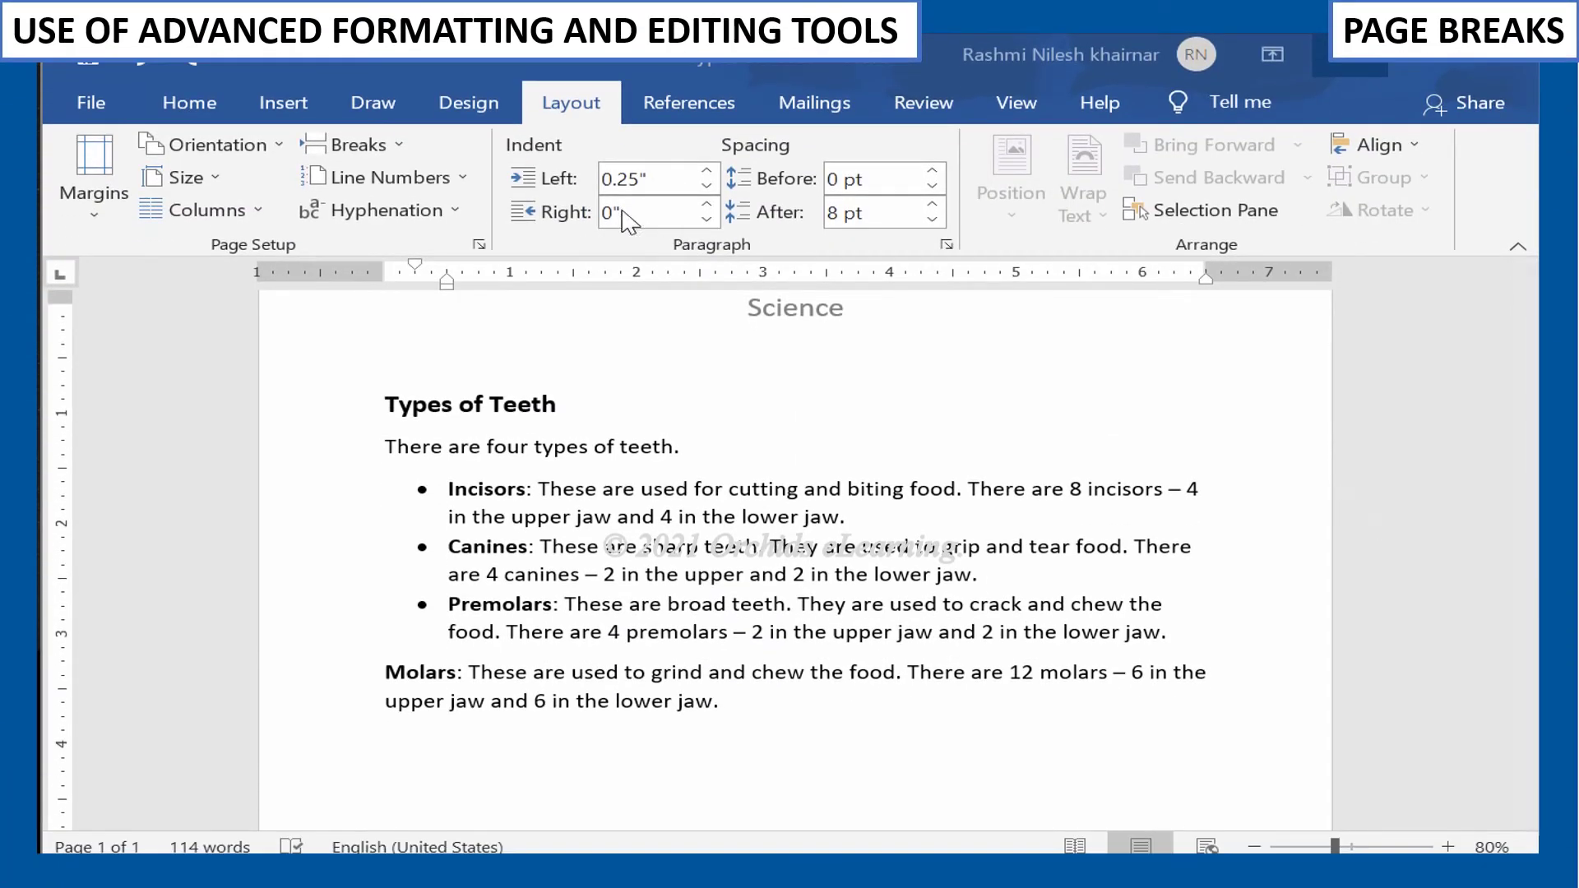
left_click(210, 105)
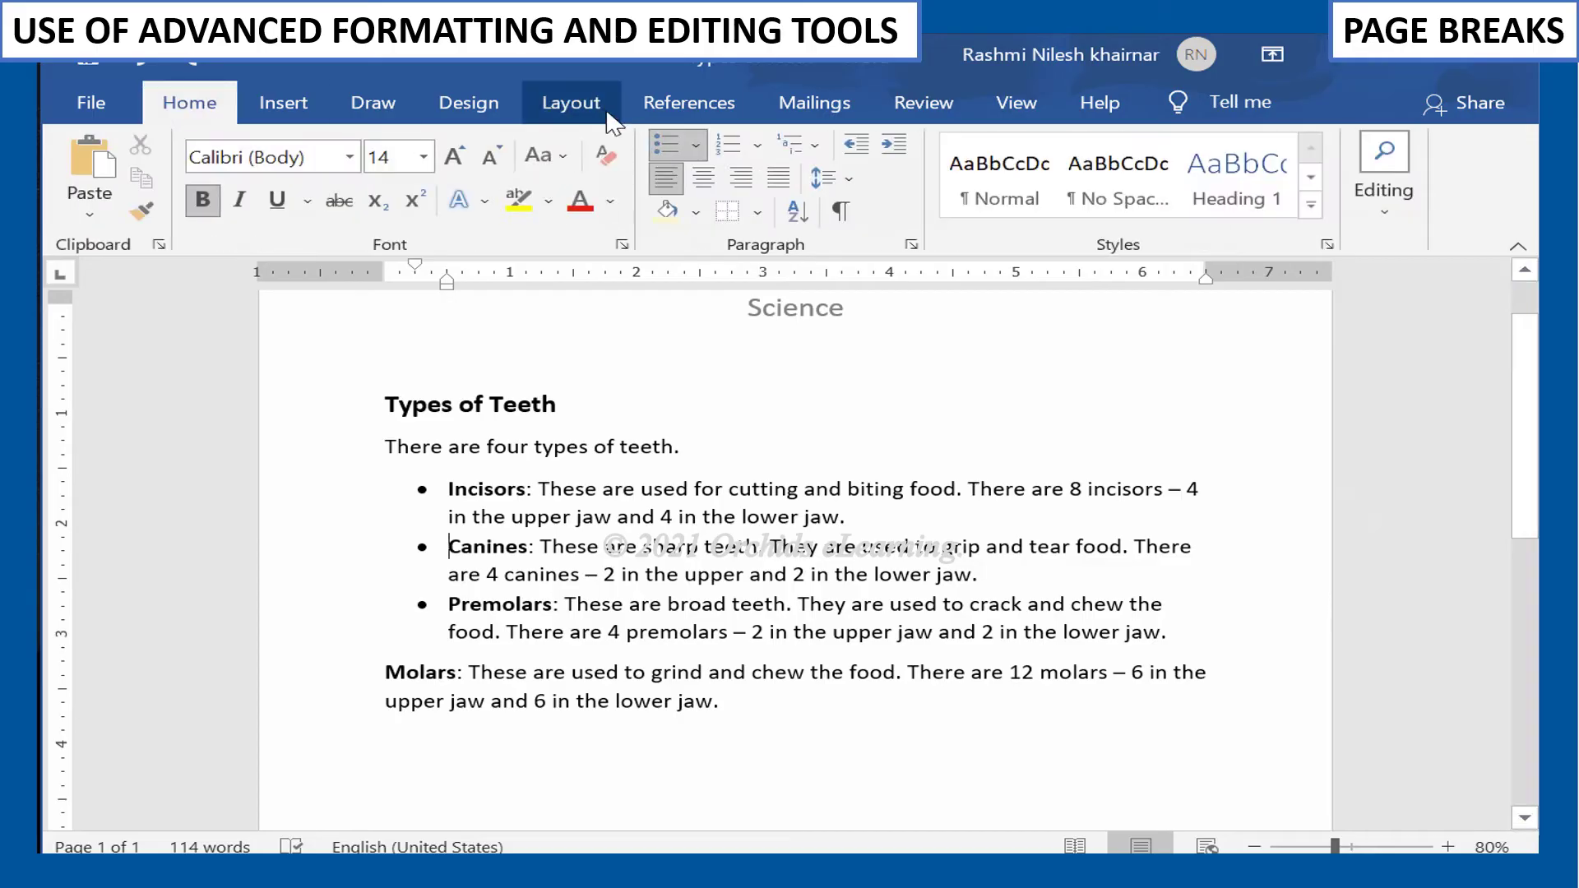
left_click(573, 103)
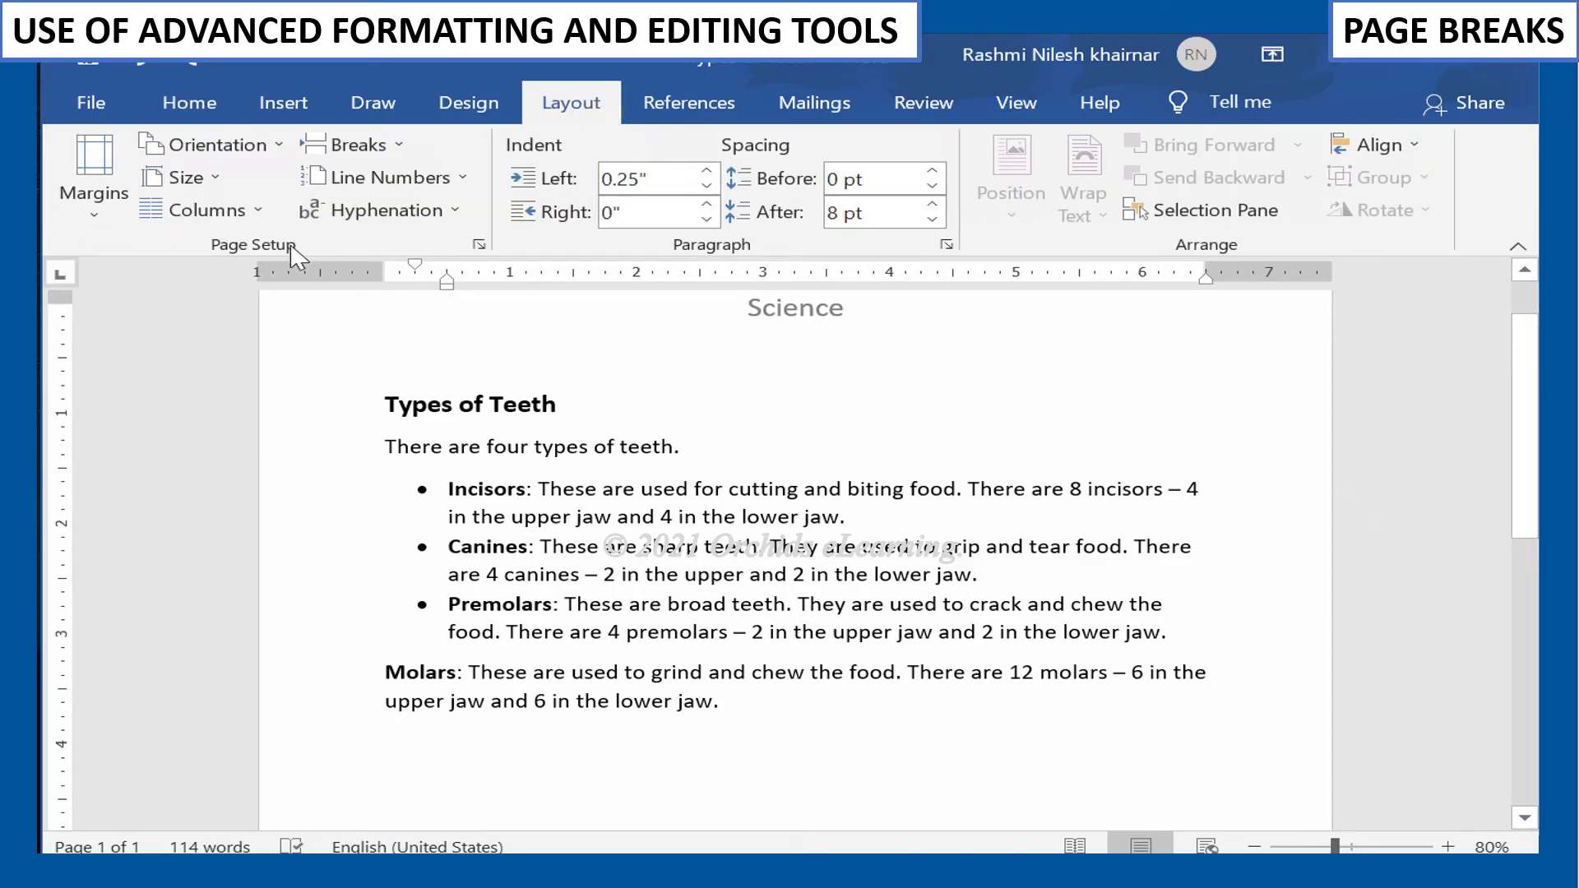
left_click(398, 146)
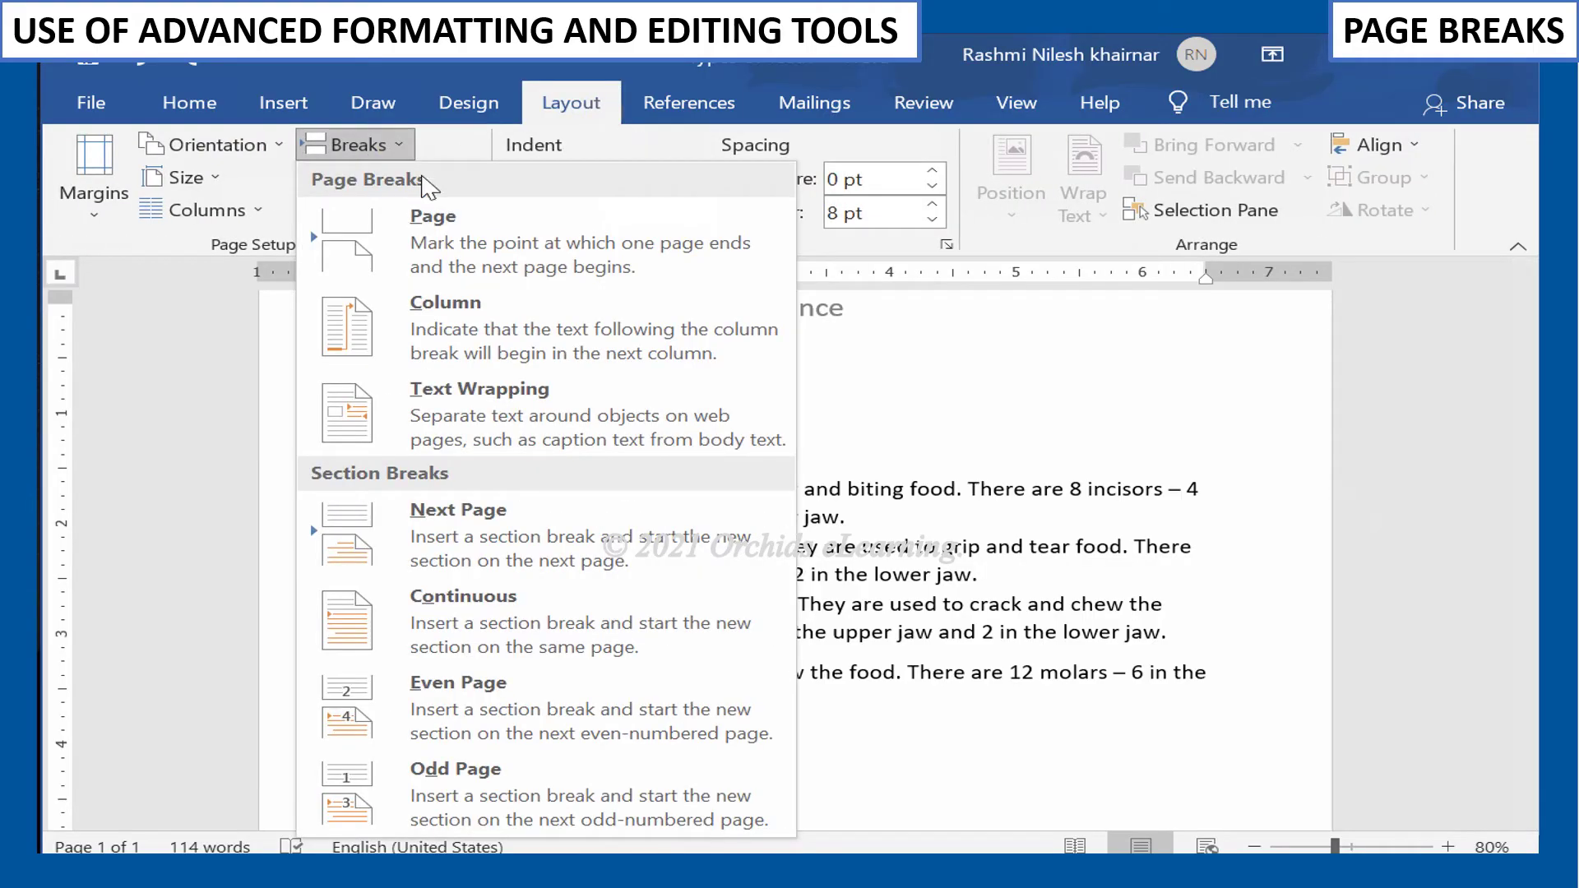
left_click(464, 245)
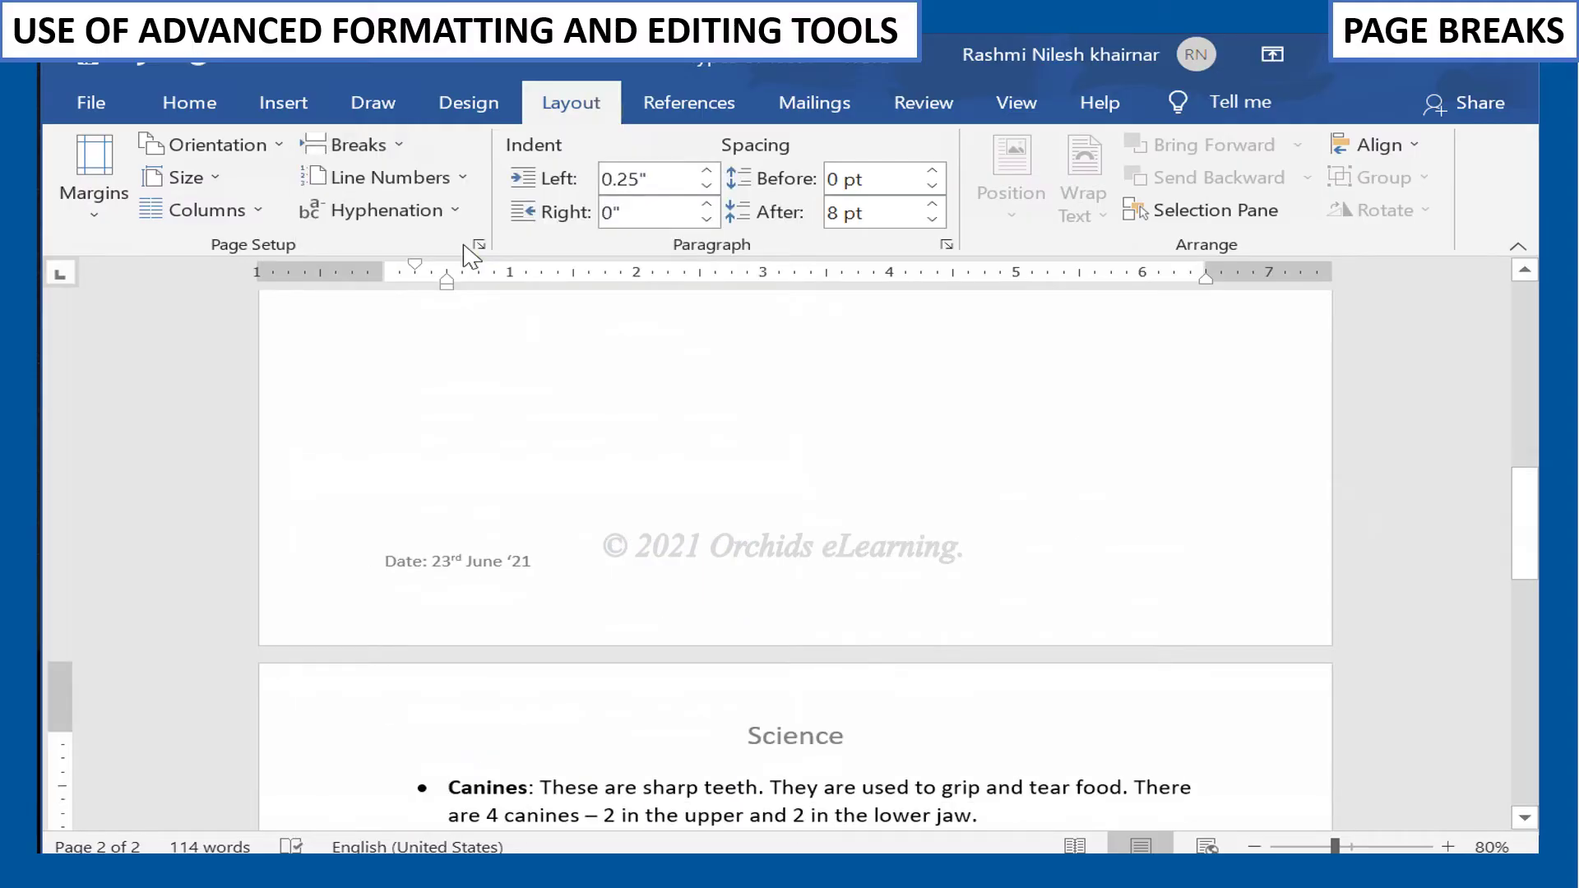
scroll(803, 529, "down", 3)
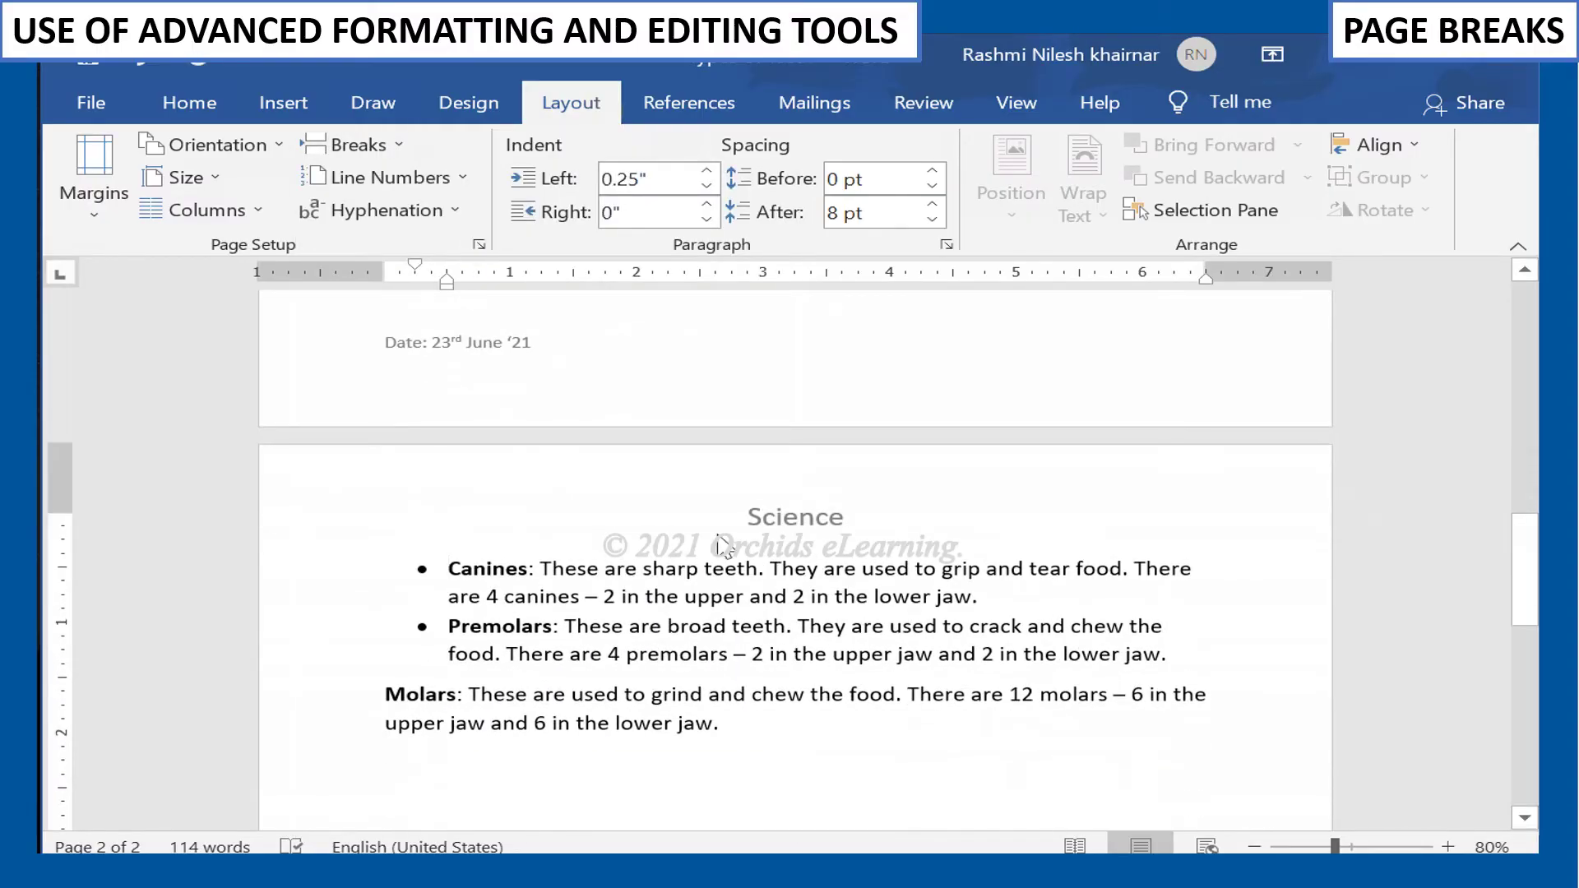
scroll(705, 615, "up", 10)
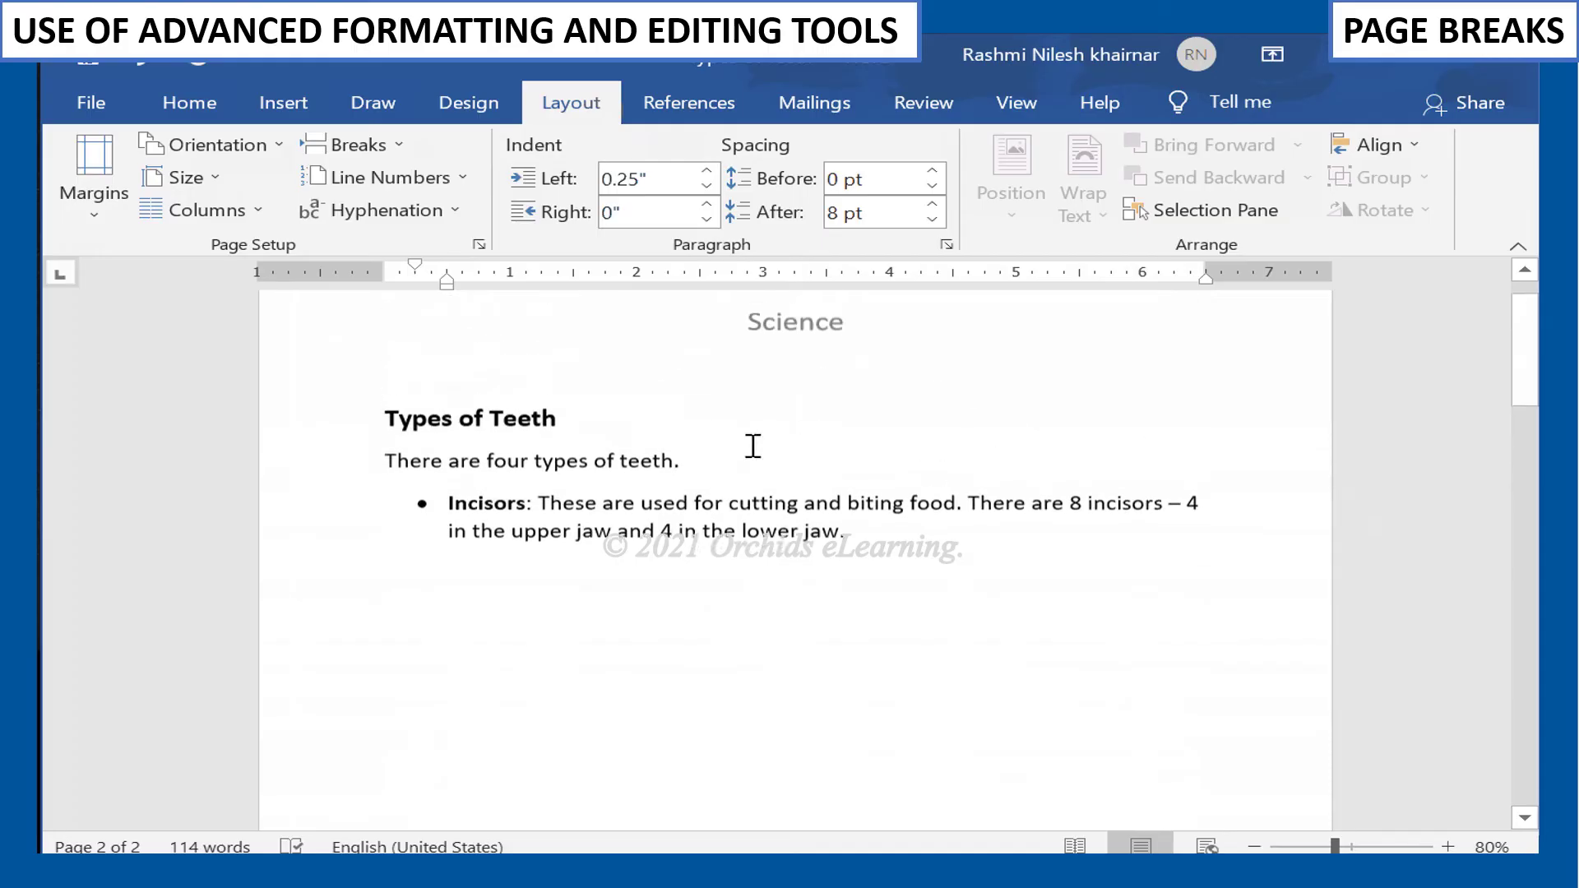
key("BackSpace")
left_click(628, 708)
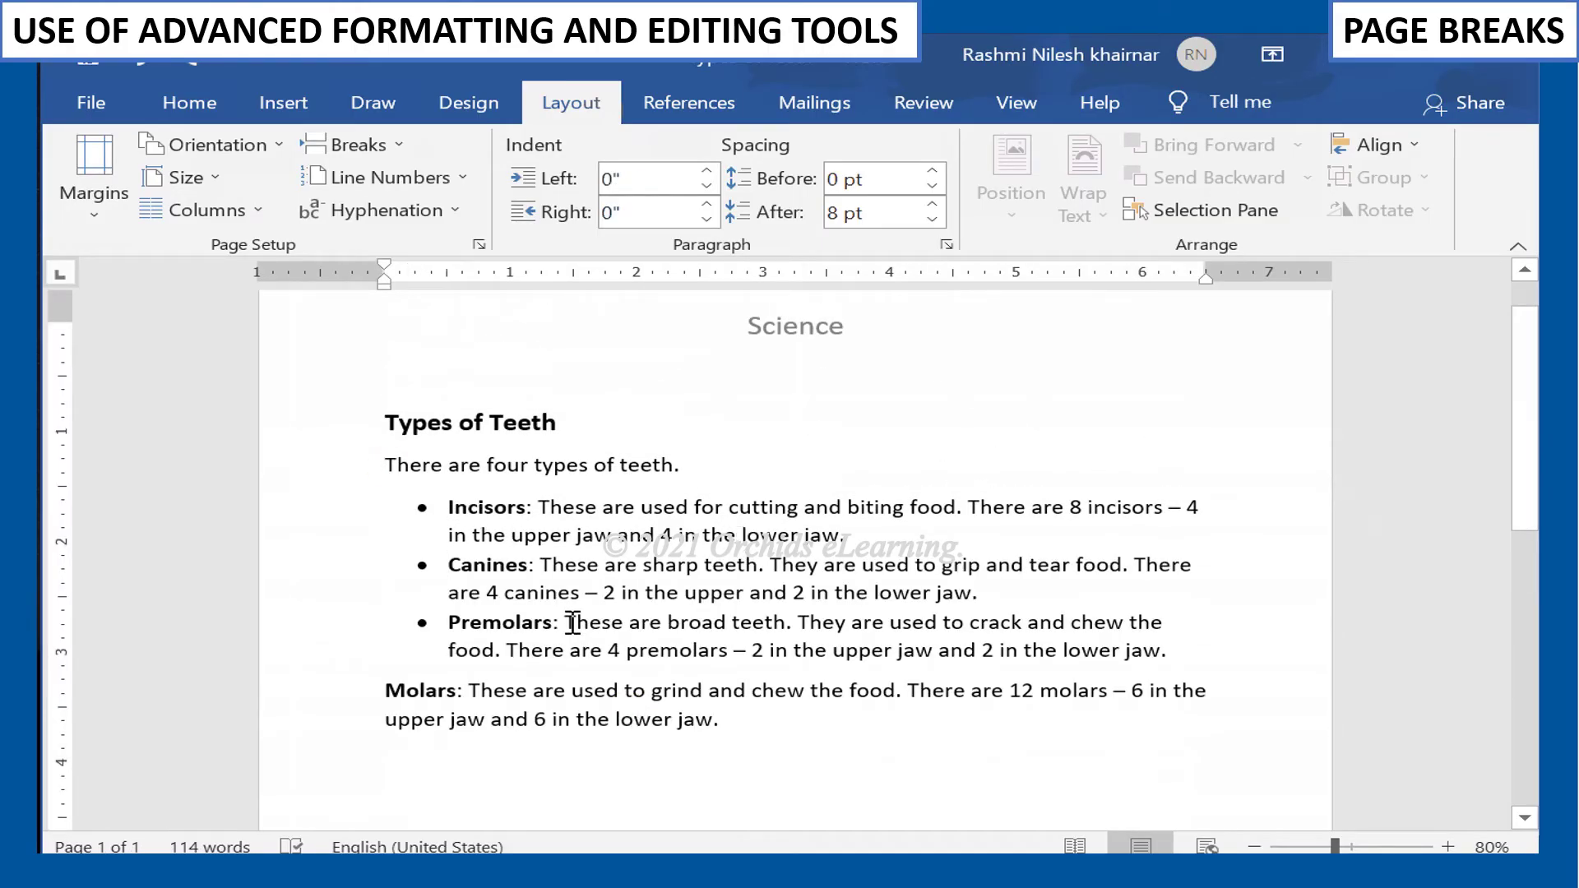
key("ctrl+Return")
scroll(583, 650, "down", 5)
scroll(910, 645, "up", 10)
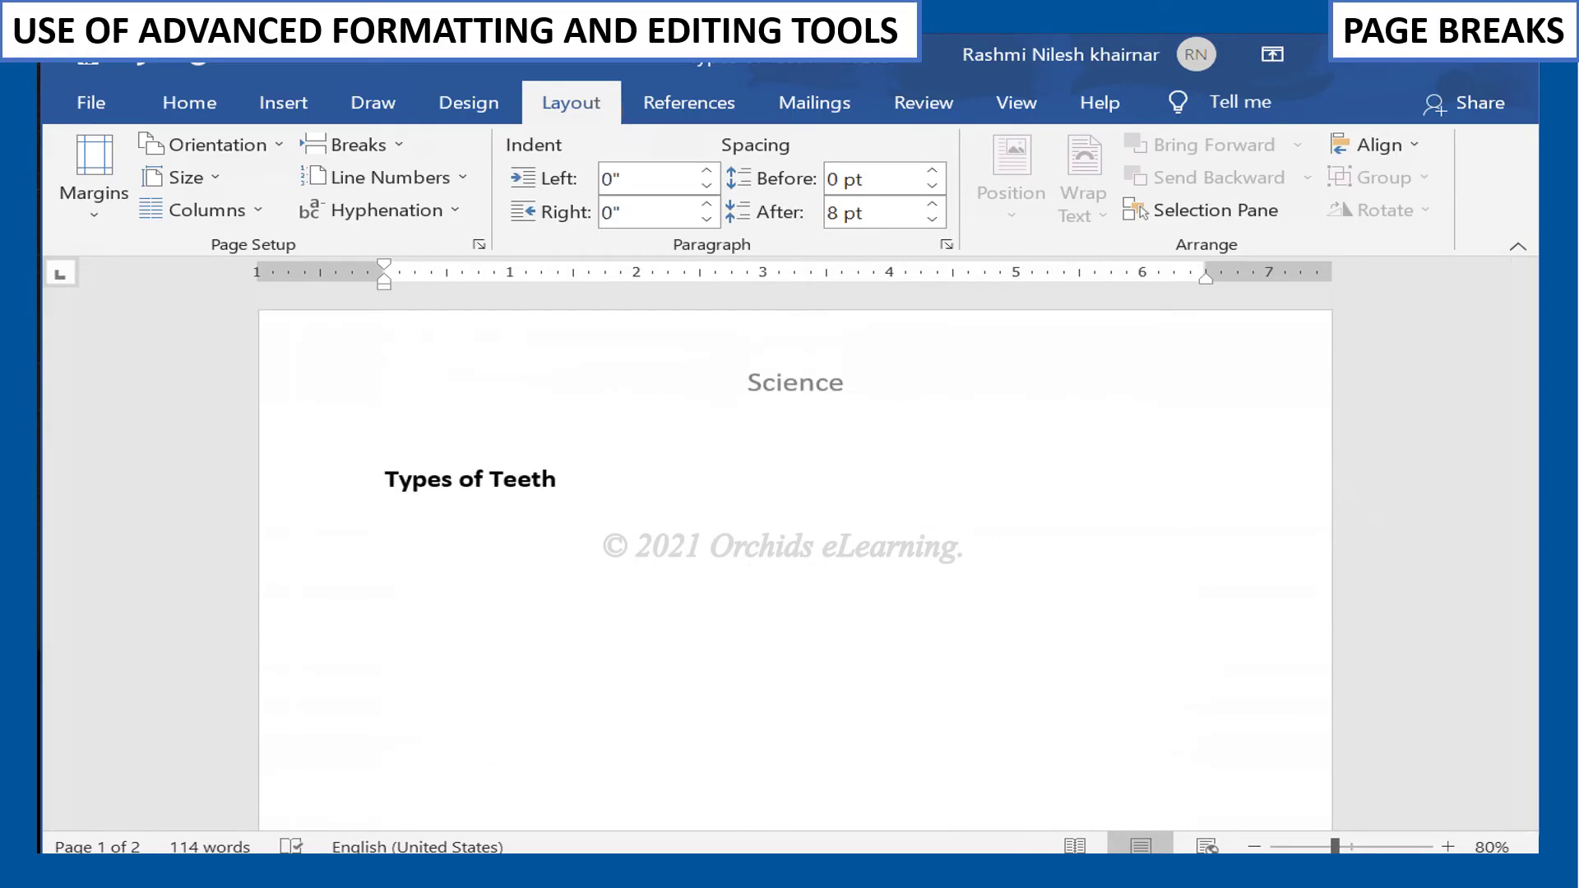
key("ctrl+z")
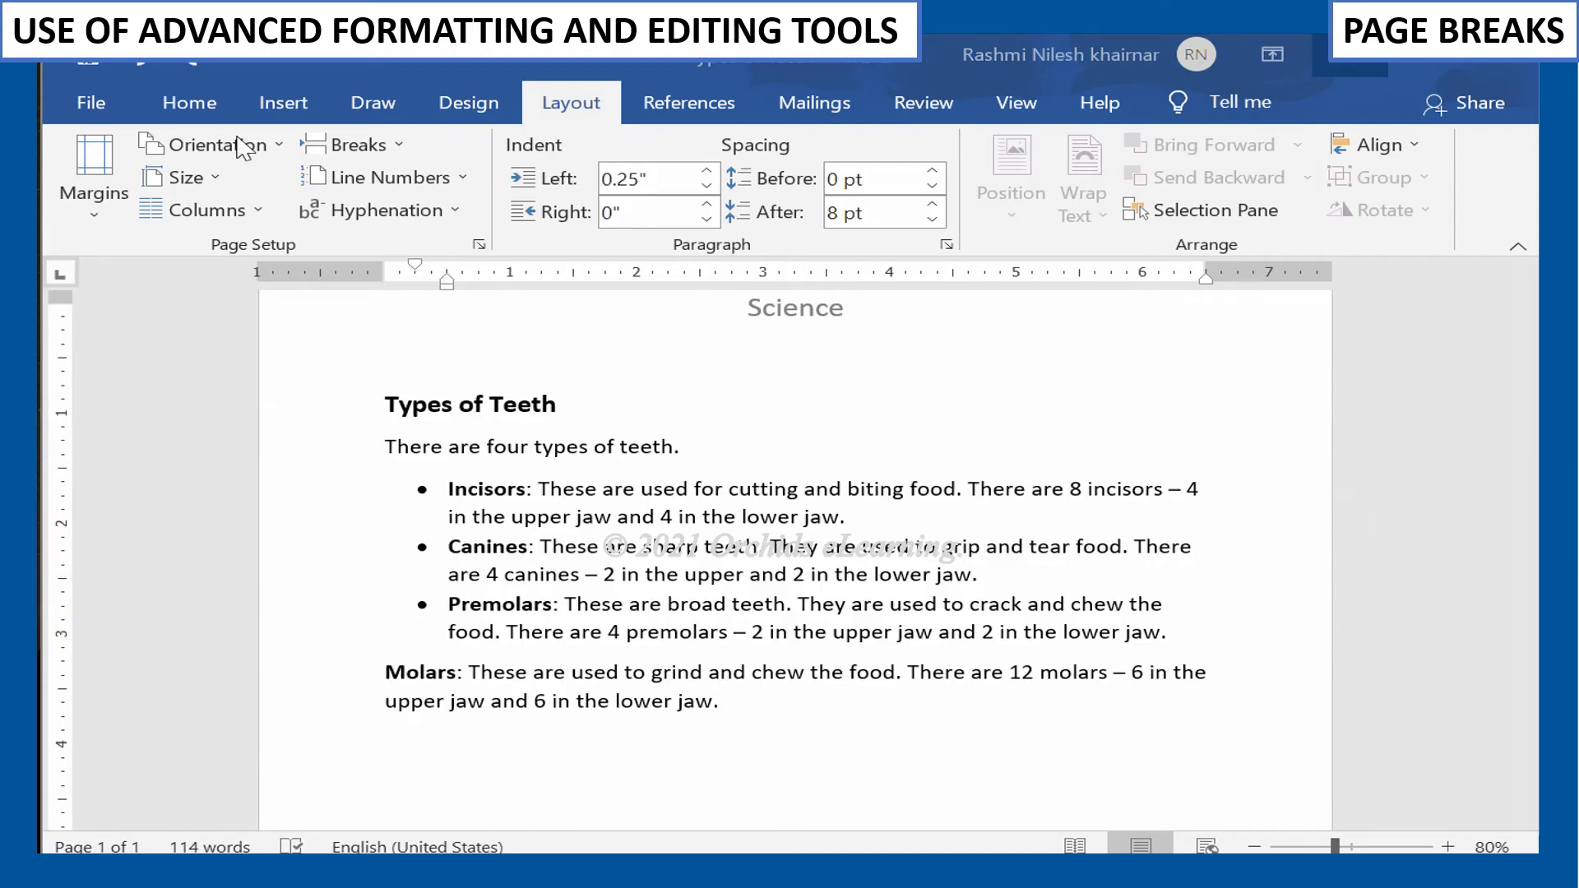
Step: Bring up the Home tab's paragraph formatting for numbering the teeth list
left_click(197, 103)
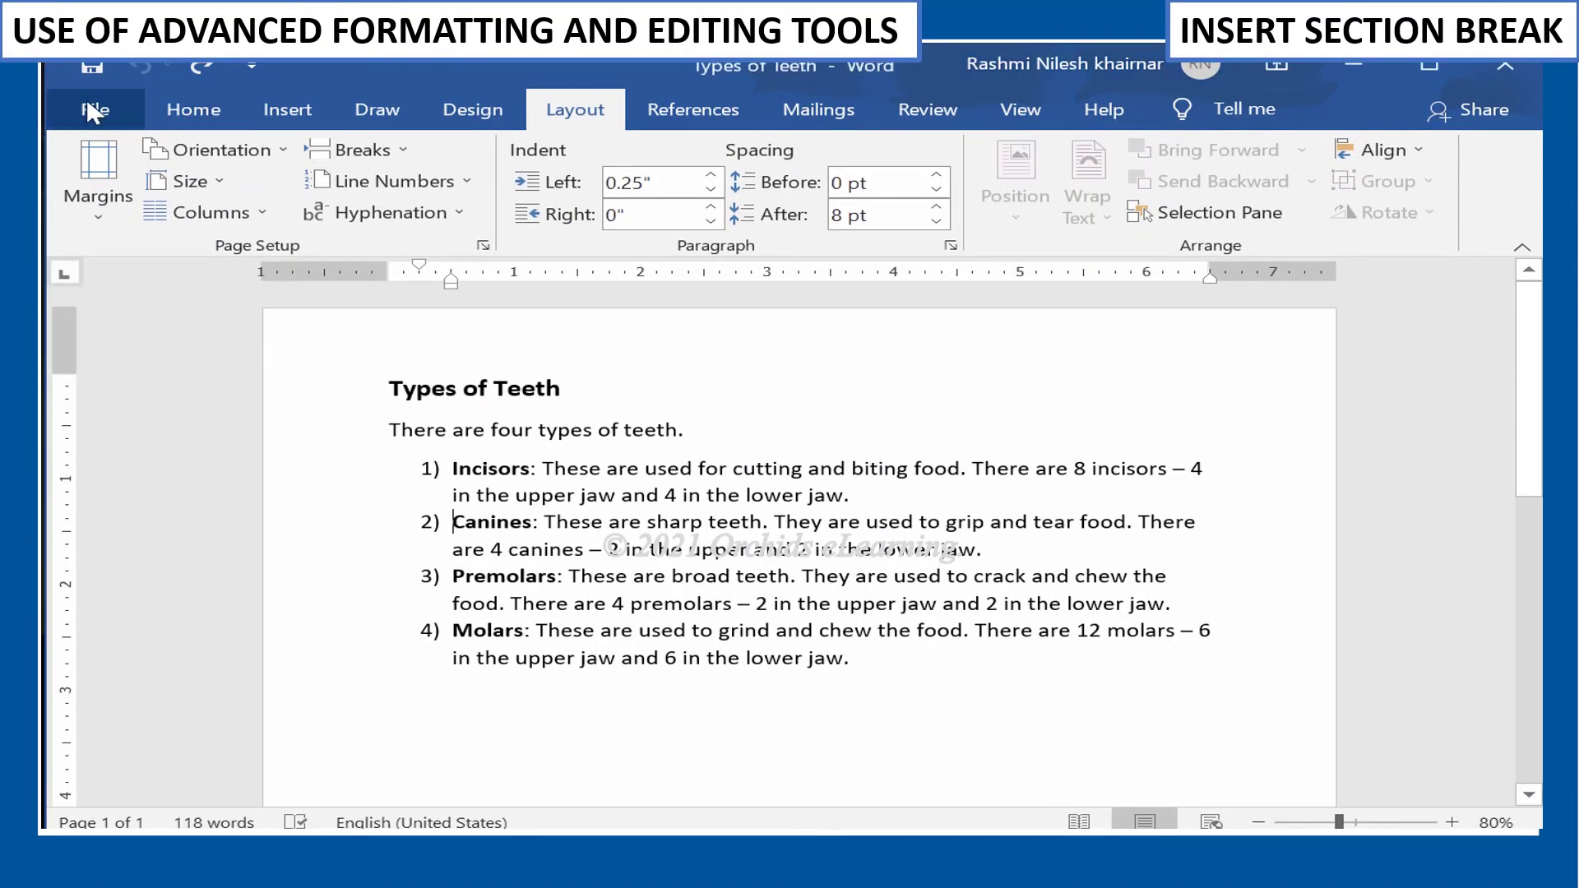
Step: Insert a continuous section break at the start of the Premolars item
left_click(161, 119)
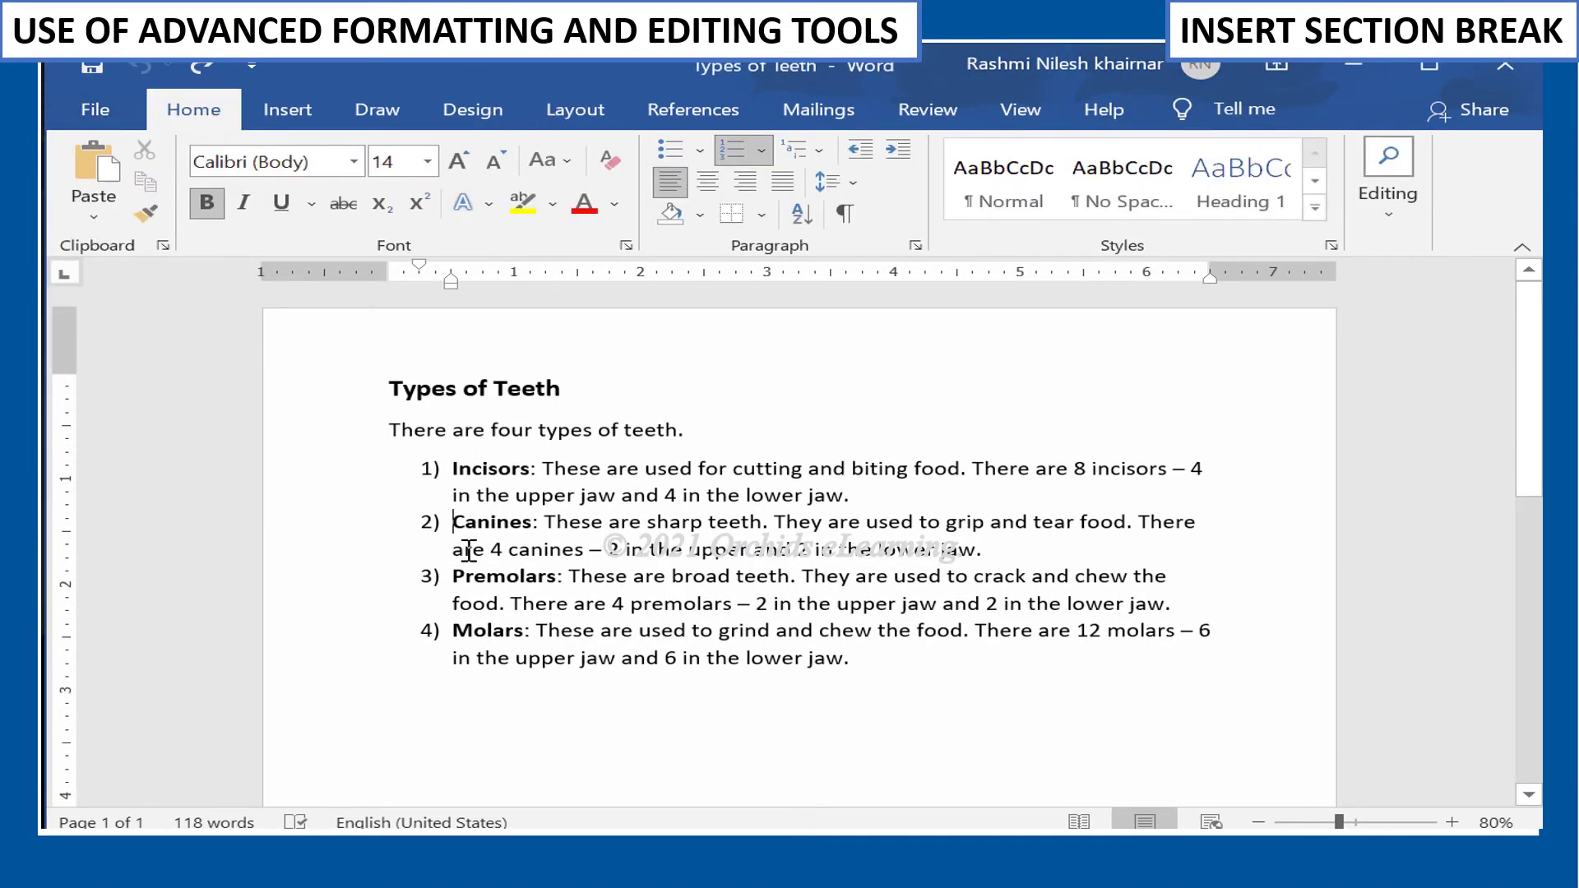
left_click(453, 576)
left_click(580, 112)
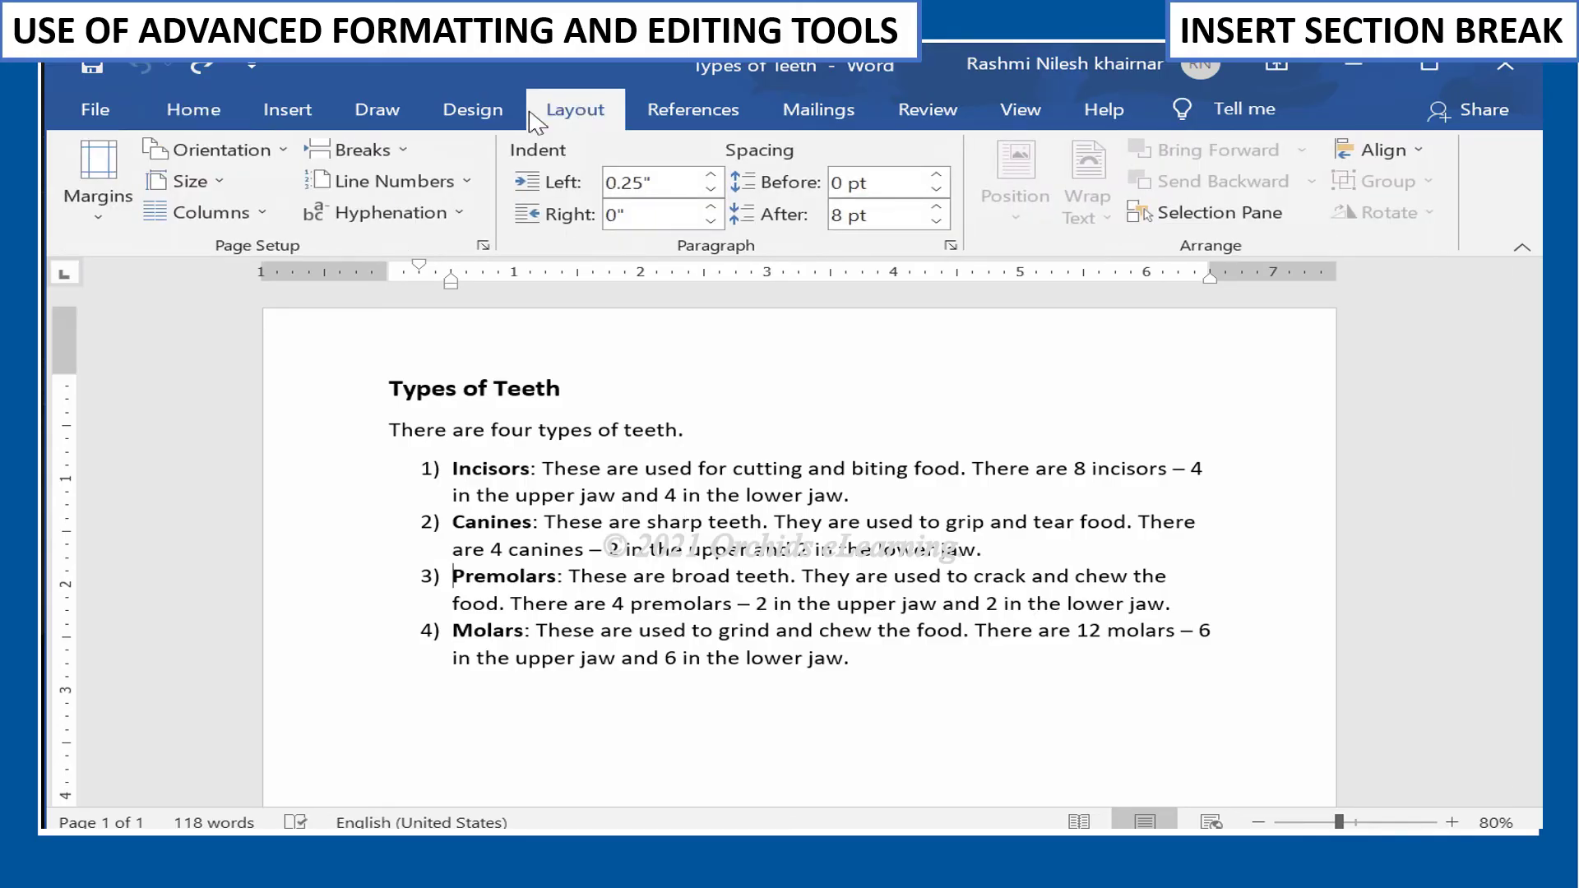
left_click(401, 153)
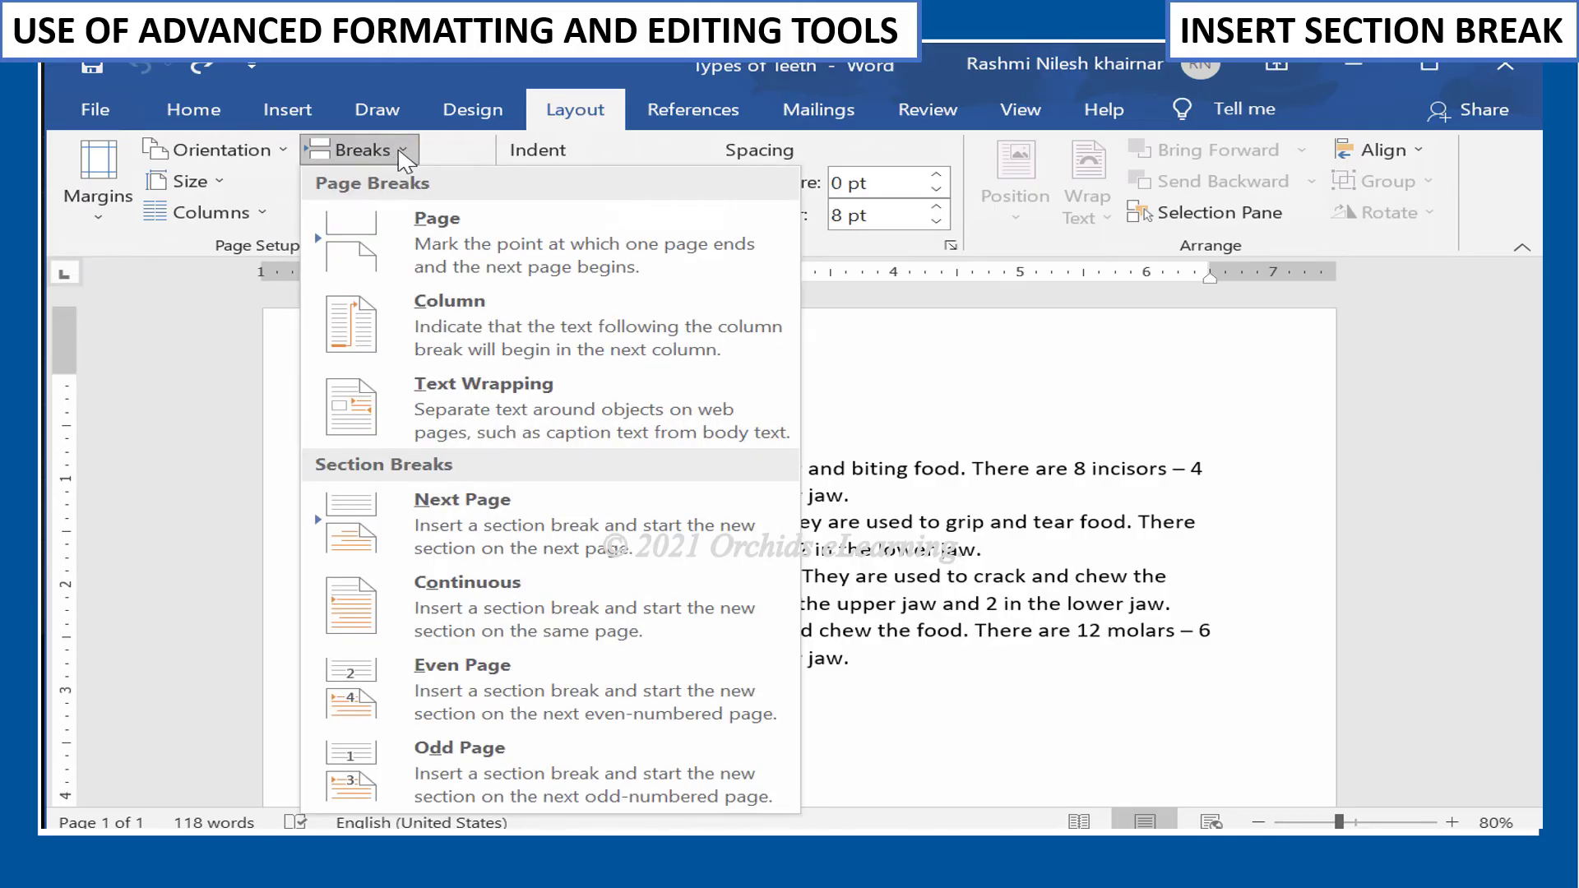
left_click(565, 599)
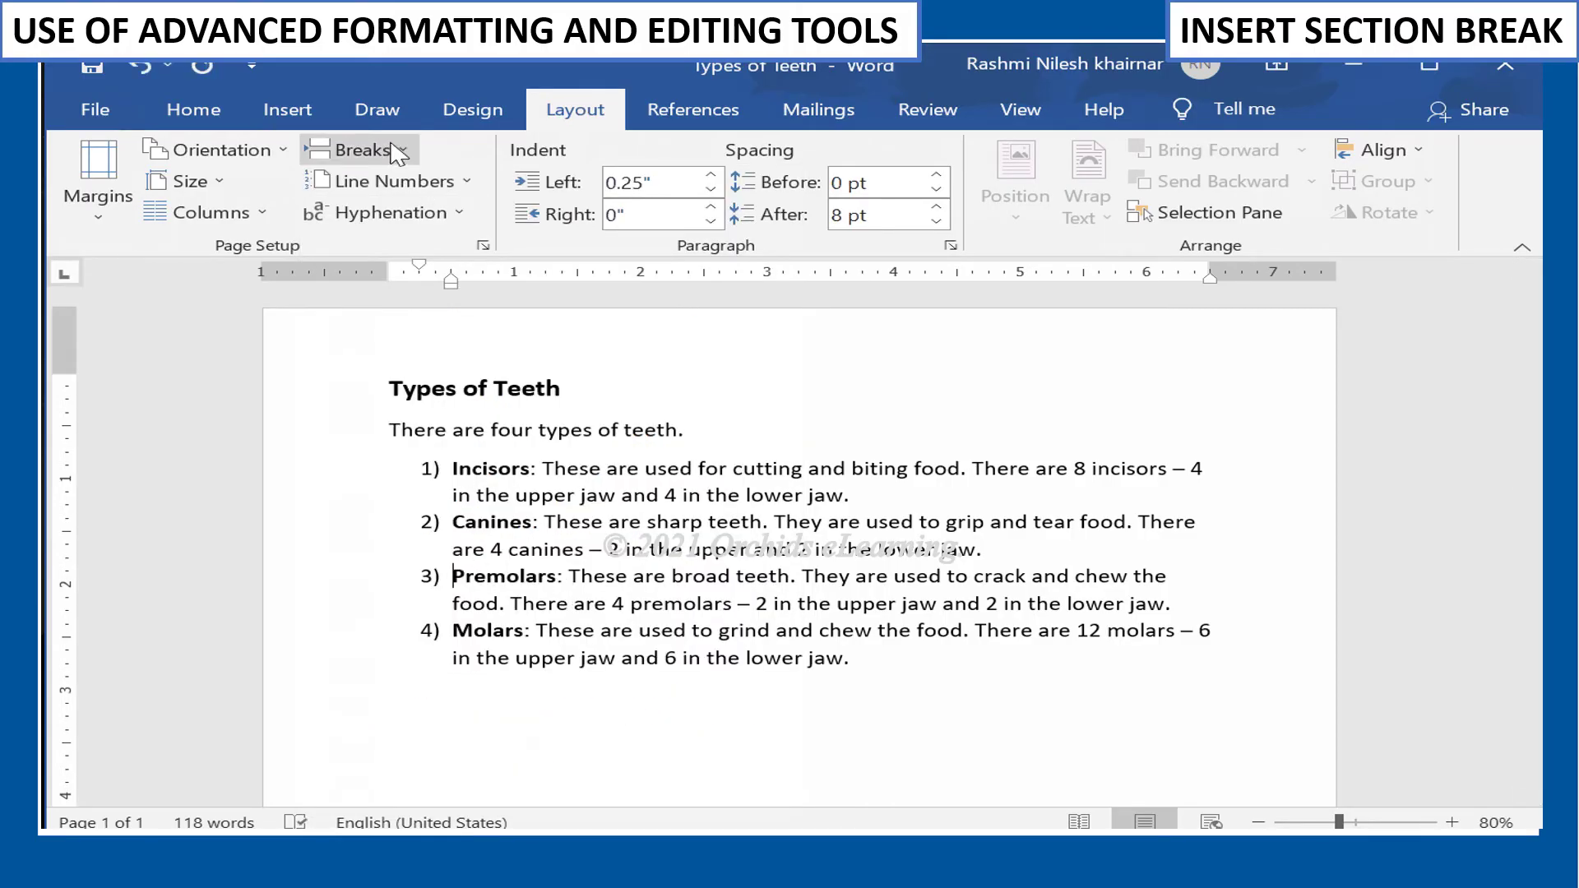
Step: Insert a Next Page break after the Canines item so Premolars starts page 2
left_click(362, 150)
left_click(464, 562)
scroll(983, 634, "down", 3)
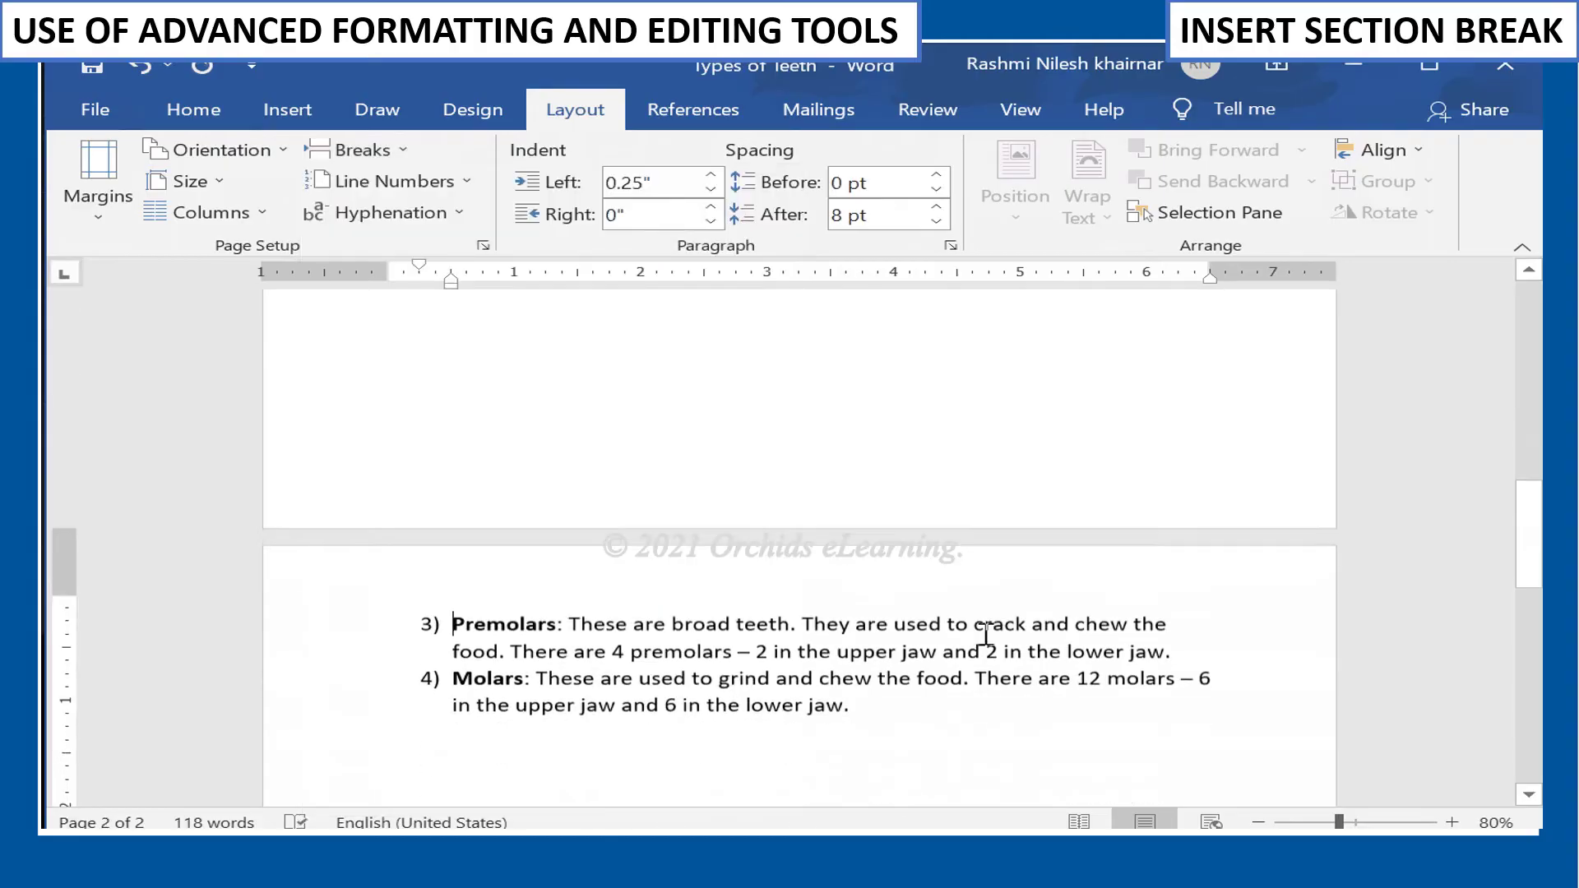
scroll(986, 616, "up", 2)
scroll(986, 616, "up", 10)
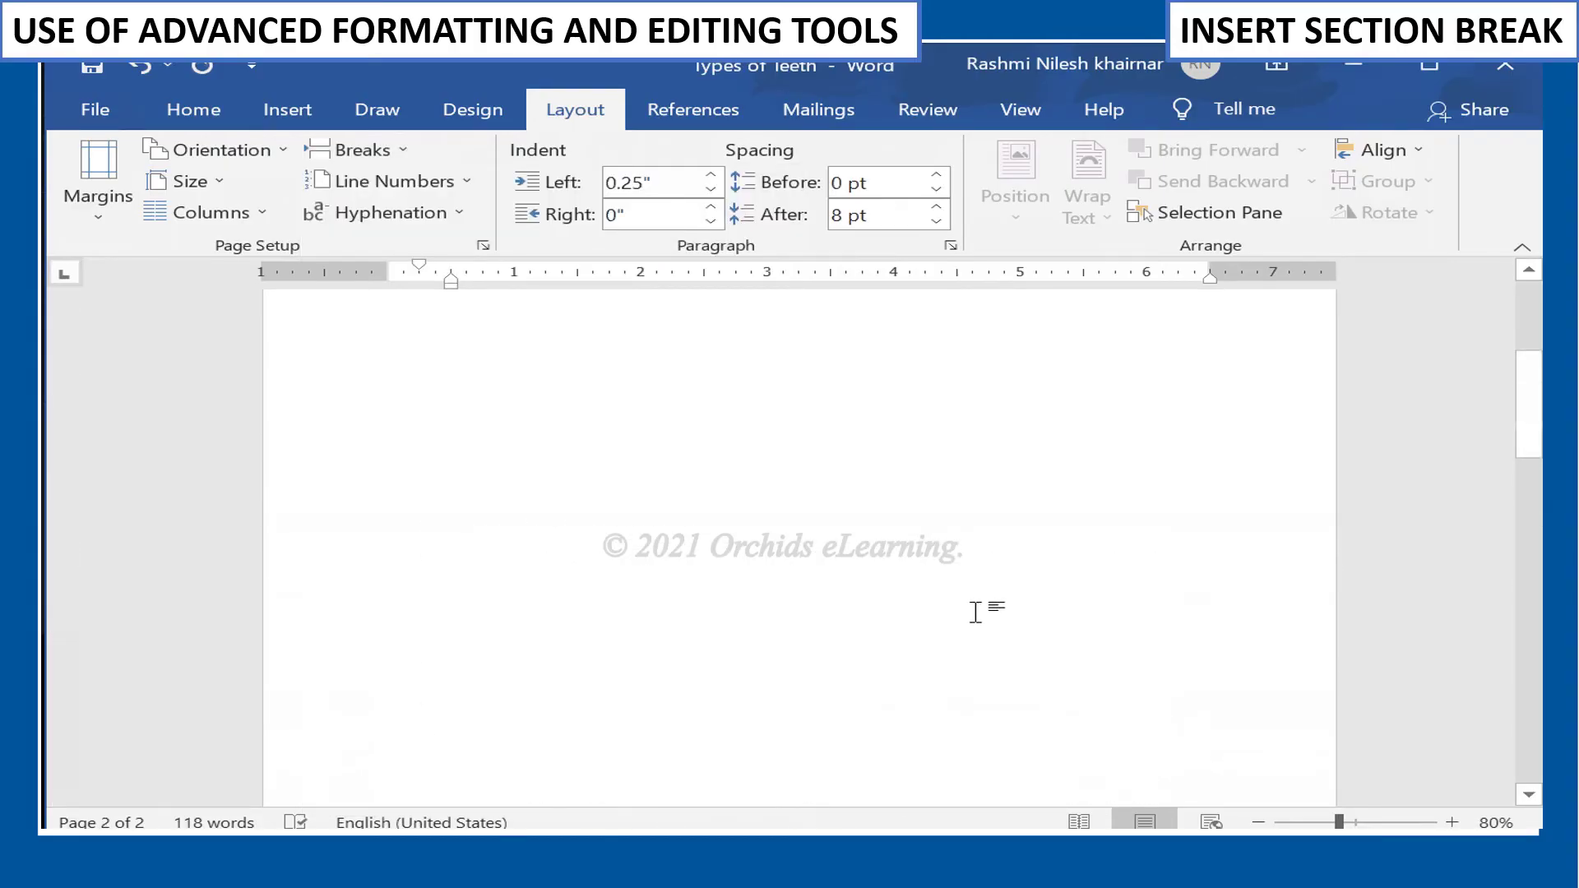
Step: Insert a continuous section break before 'They' in item 2
left_click(783, 509)
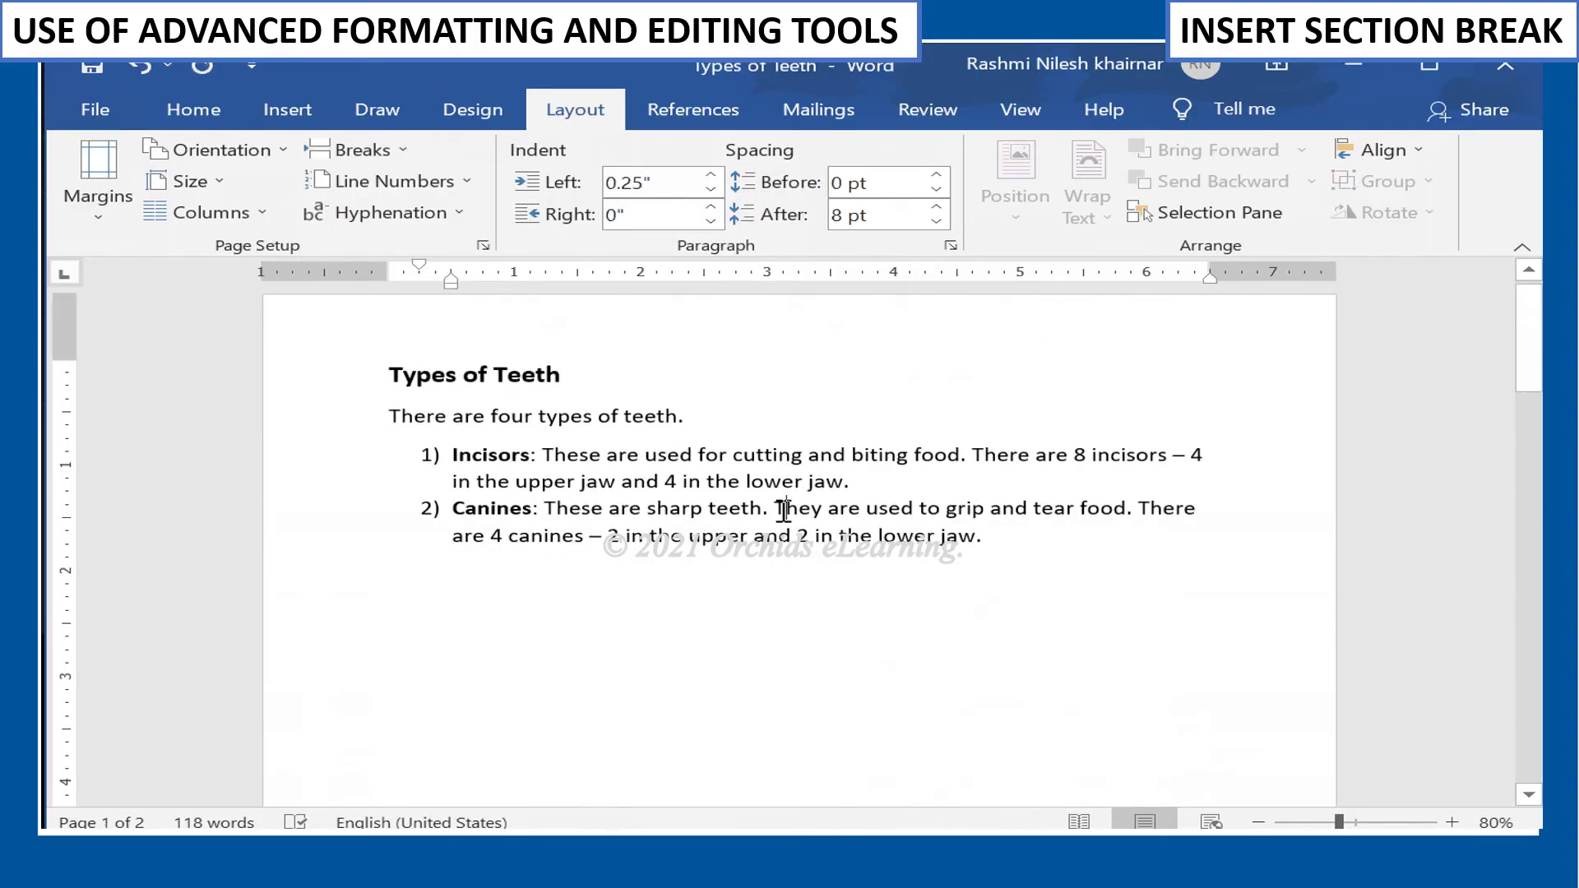
left_click(359, 149)
left_click(483, 603)
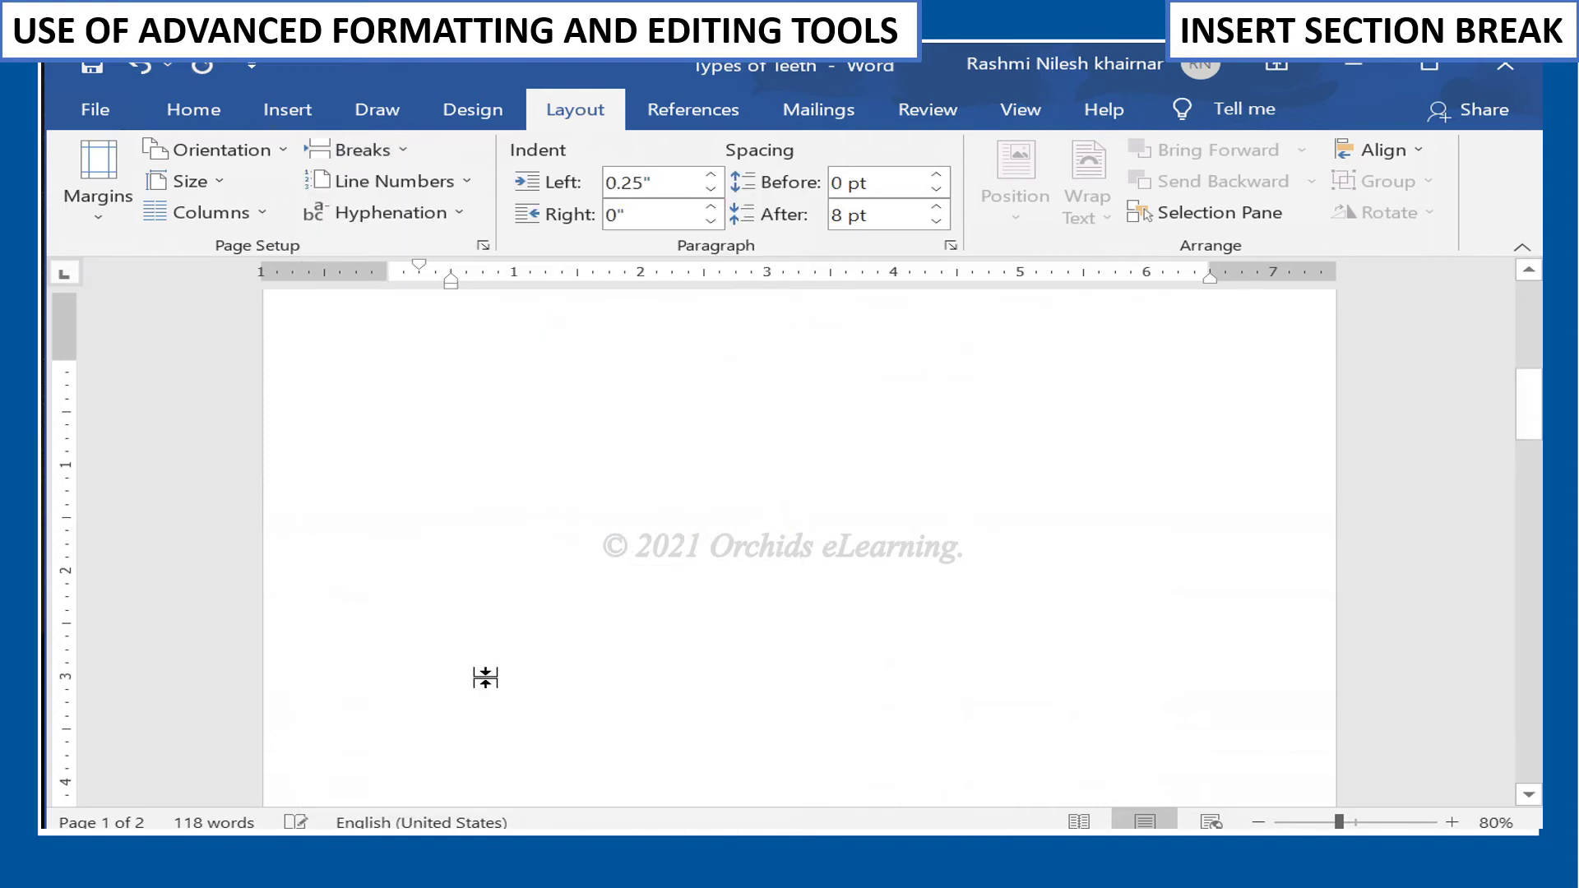
scroll(786, 635, "down", 7)
scroll(810, 604, "up", 1)
left_click(805, 501)
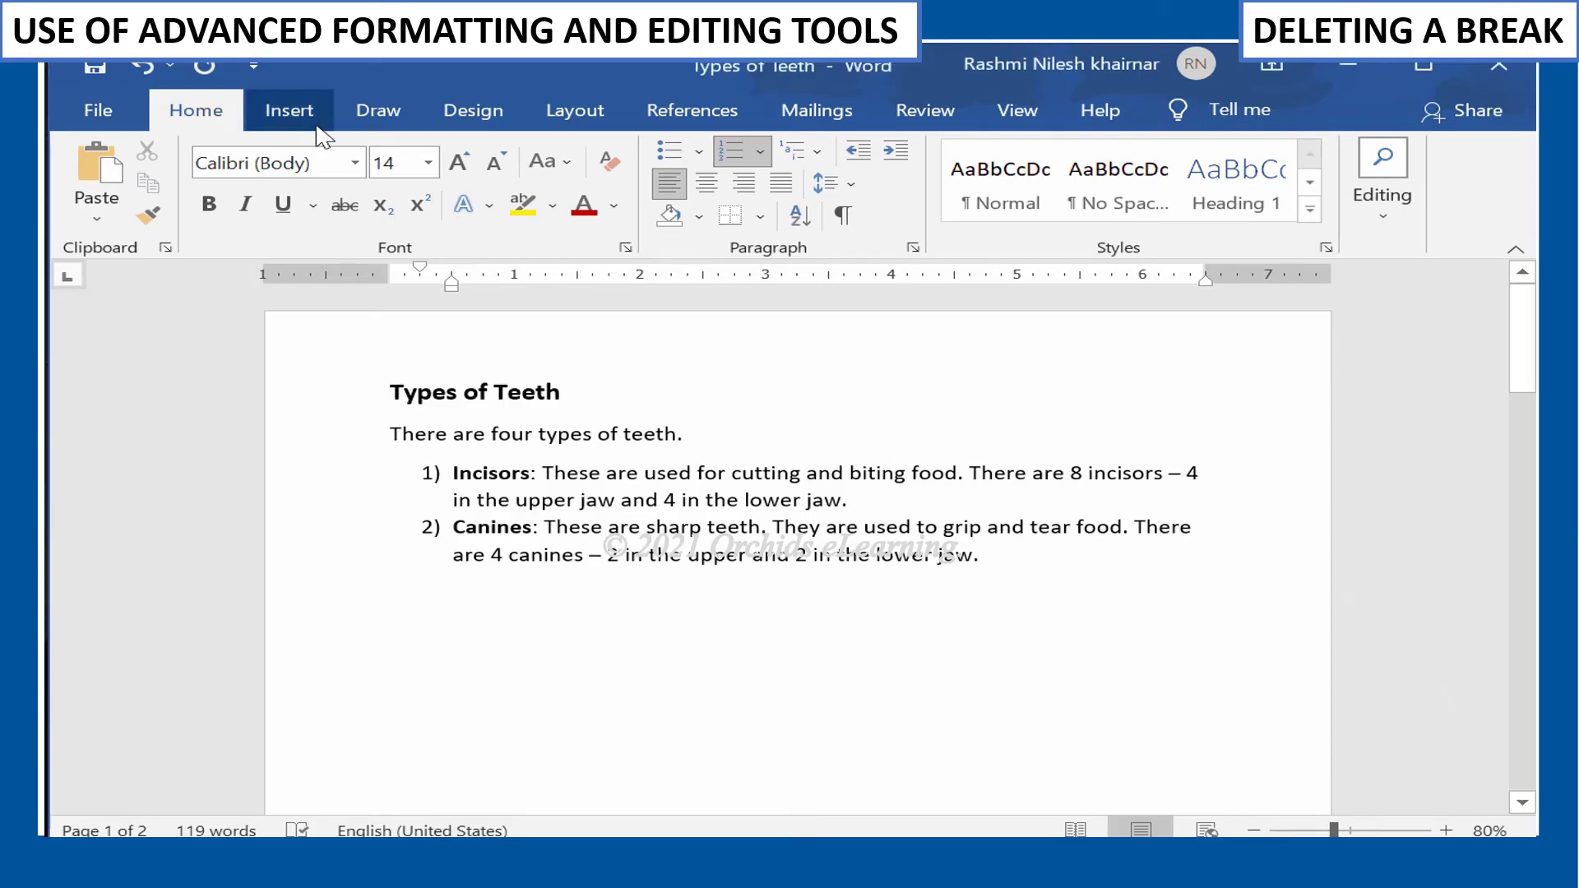
Step: With formatting marks shown, delete the Next Page section break after item 2, then hide the marks
left_click(857, 230)
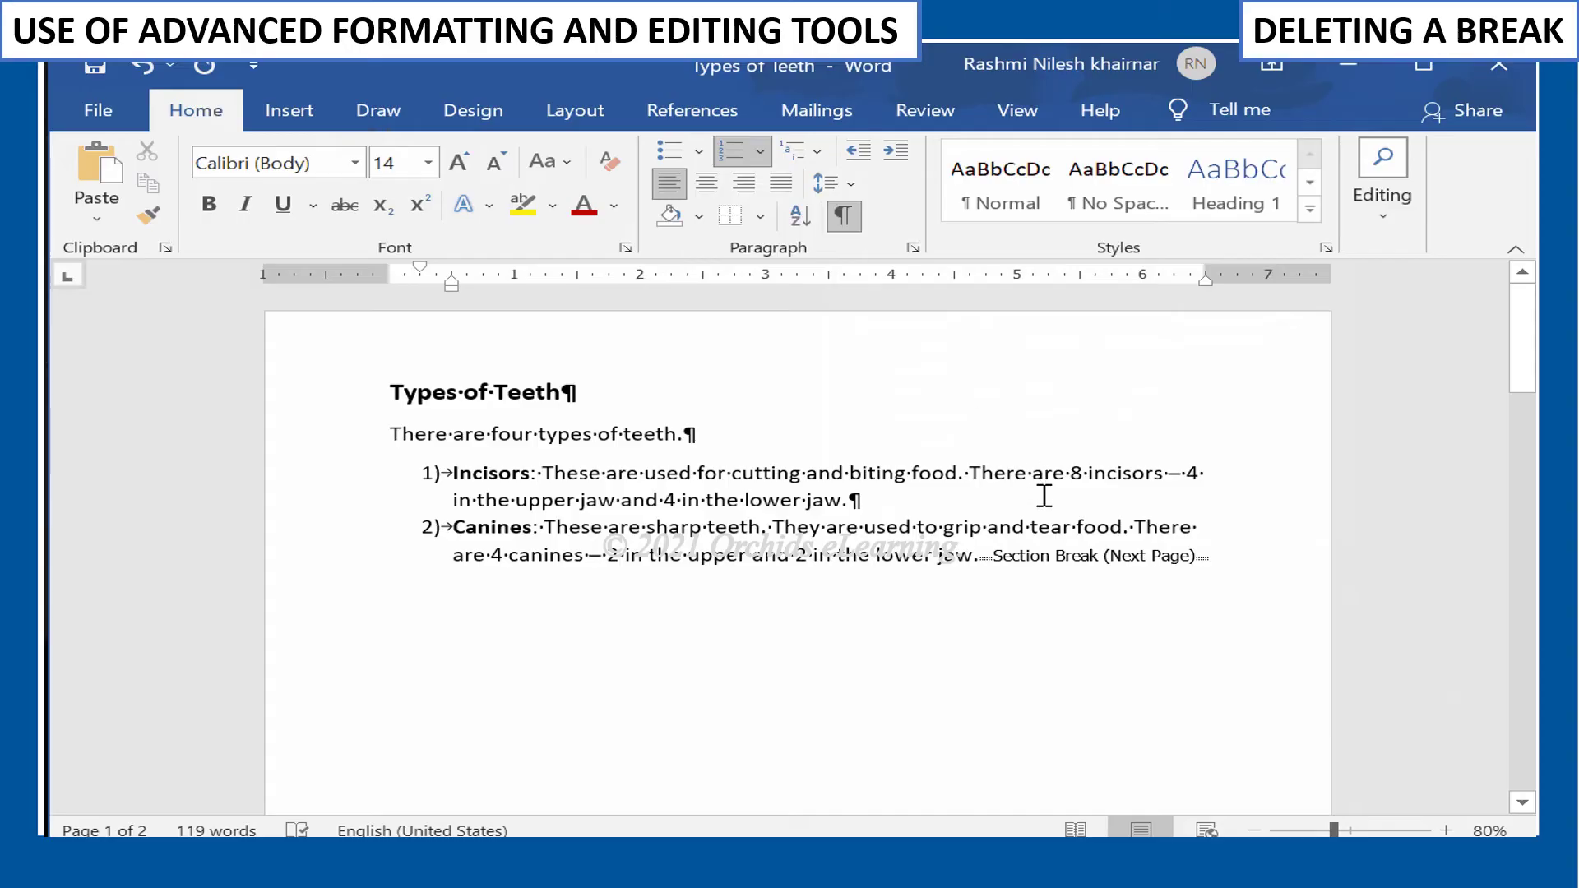
scroll(1055, 642, "down", 10)
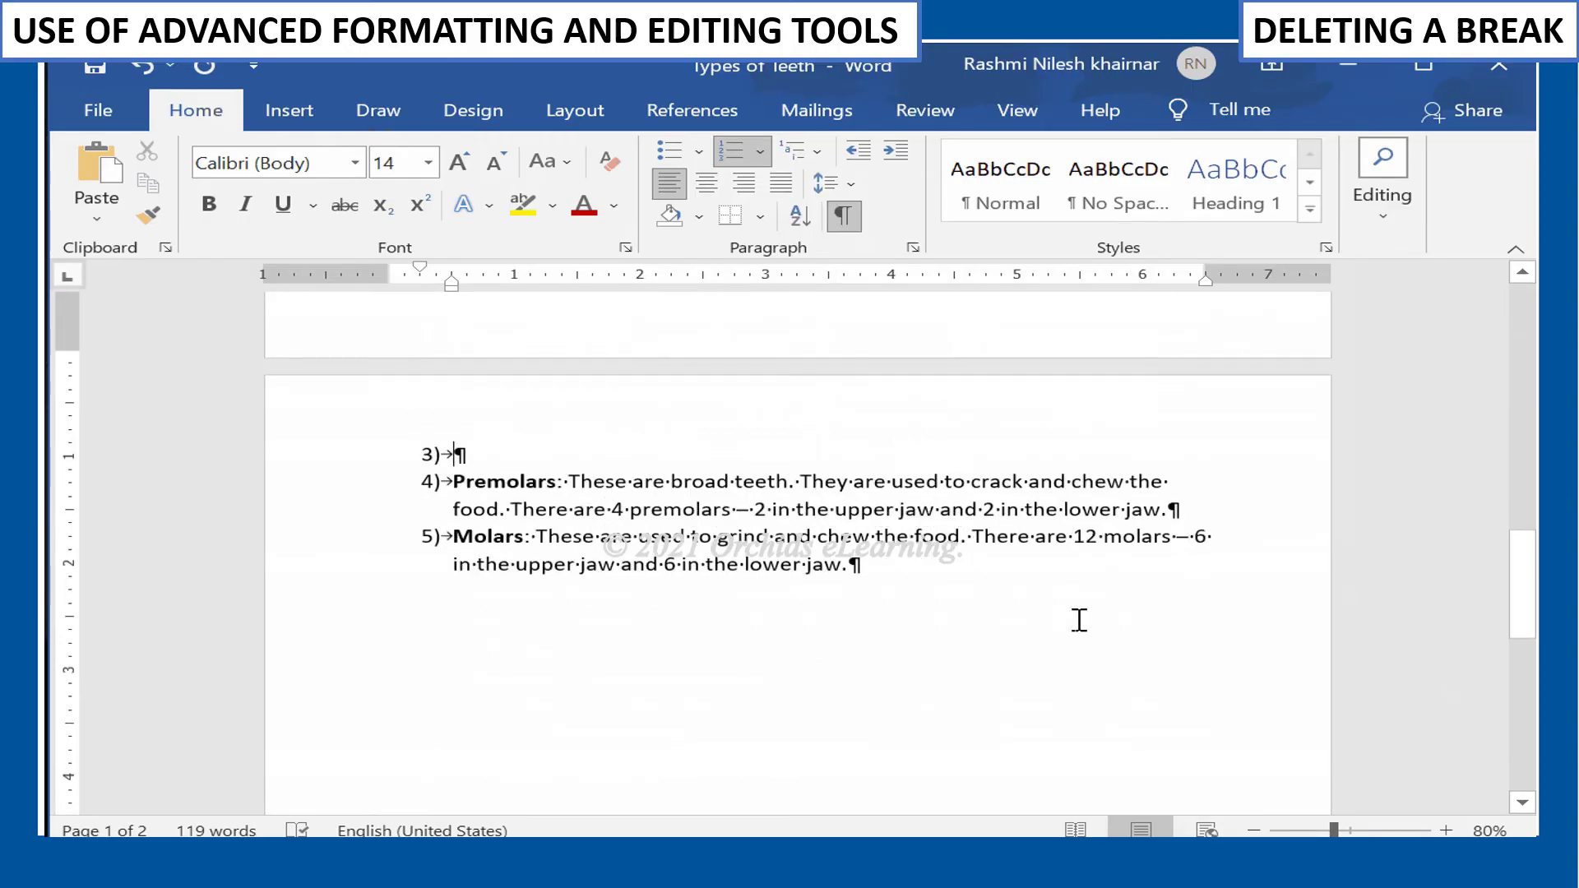
scroll(1073, 596, "up", 10)
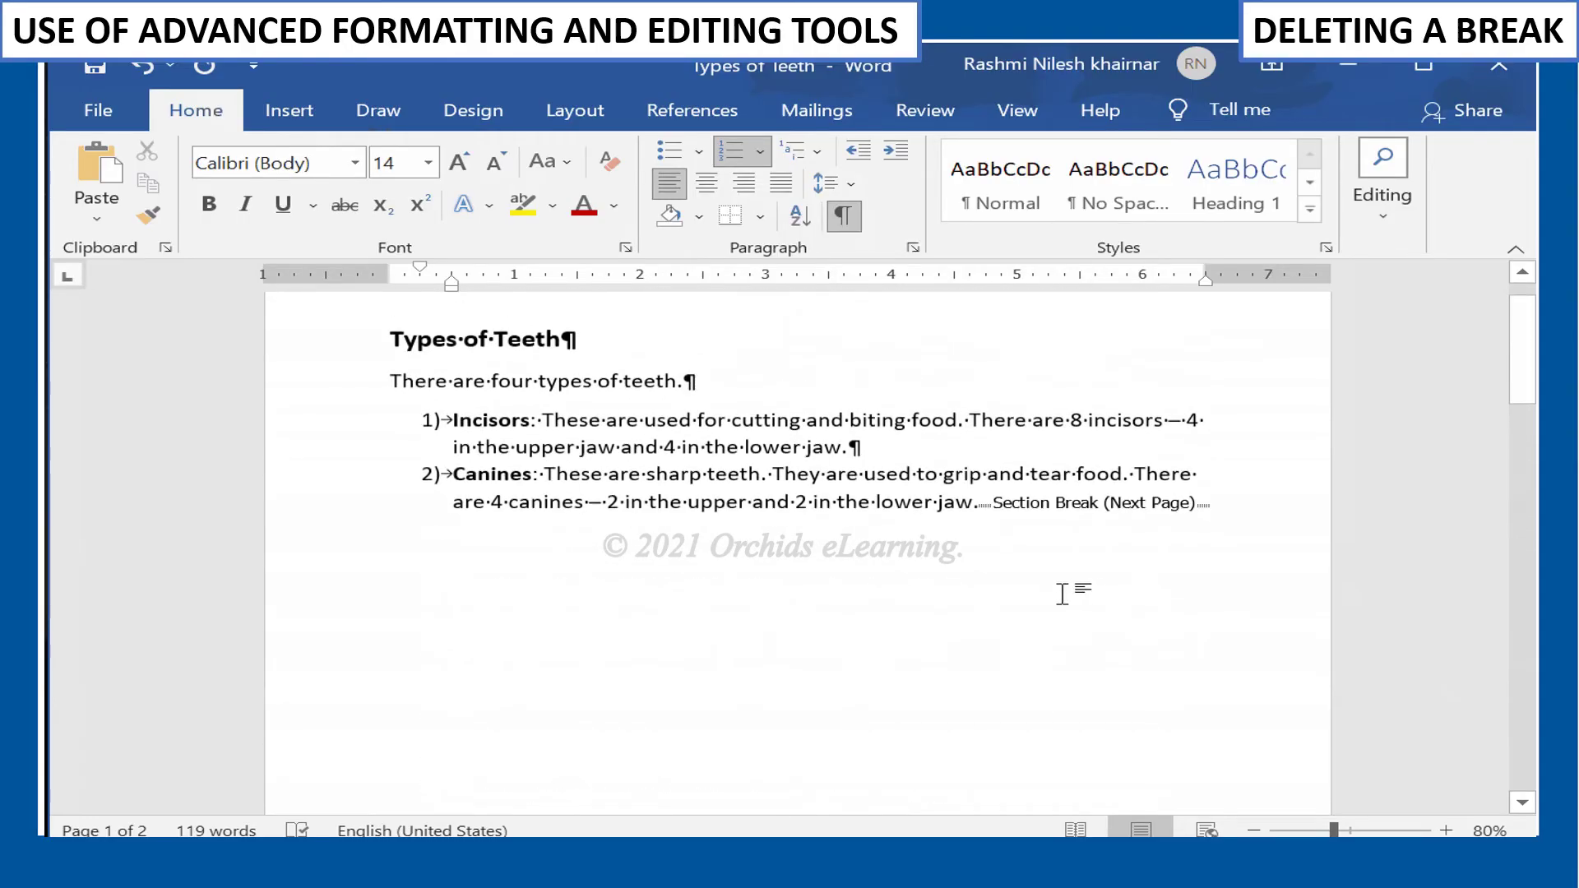
left_click(983, 513)
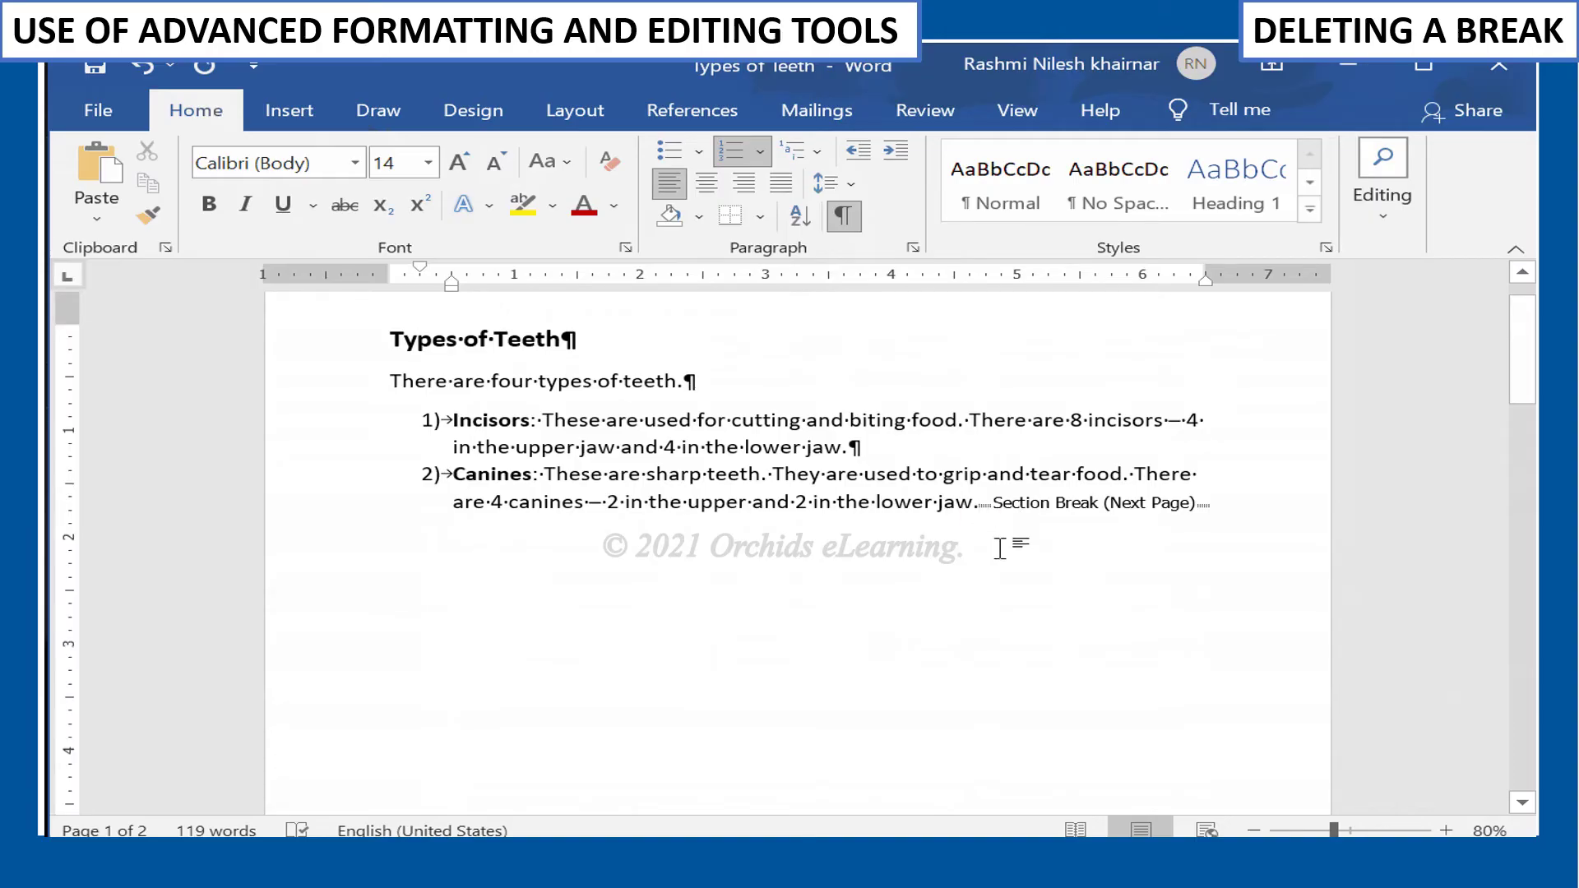
key("Delete")
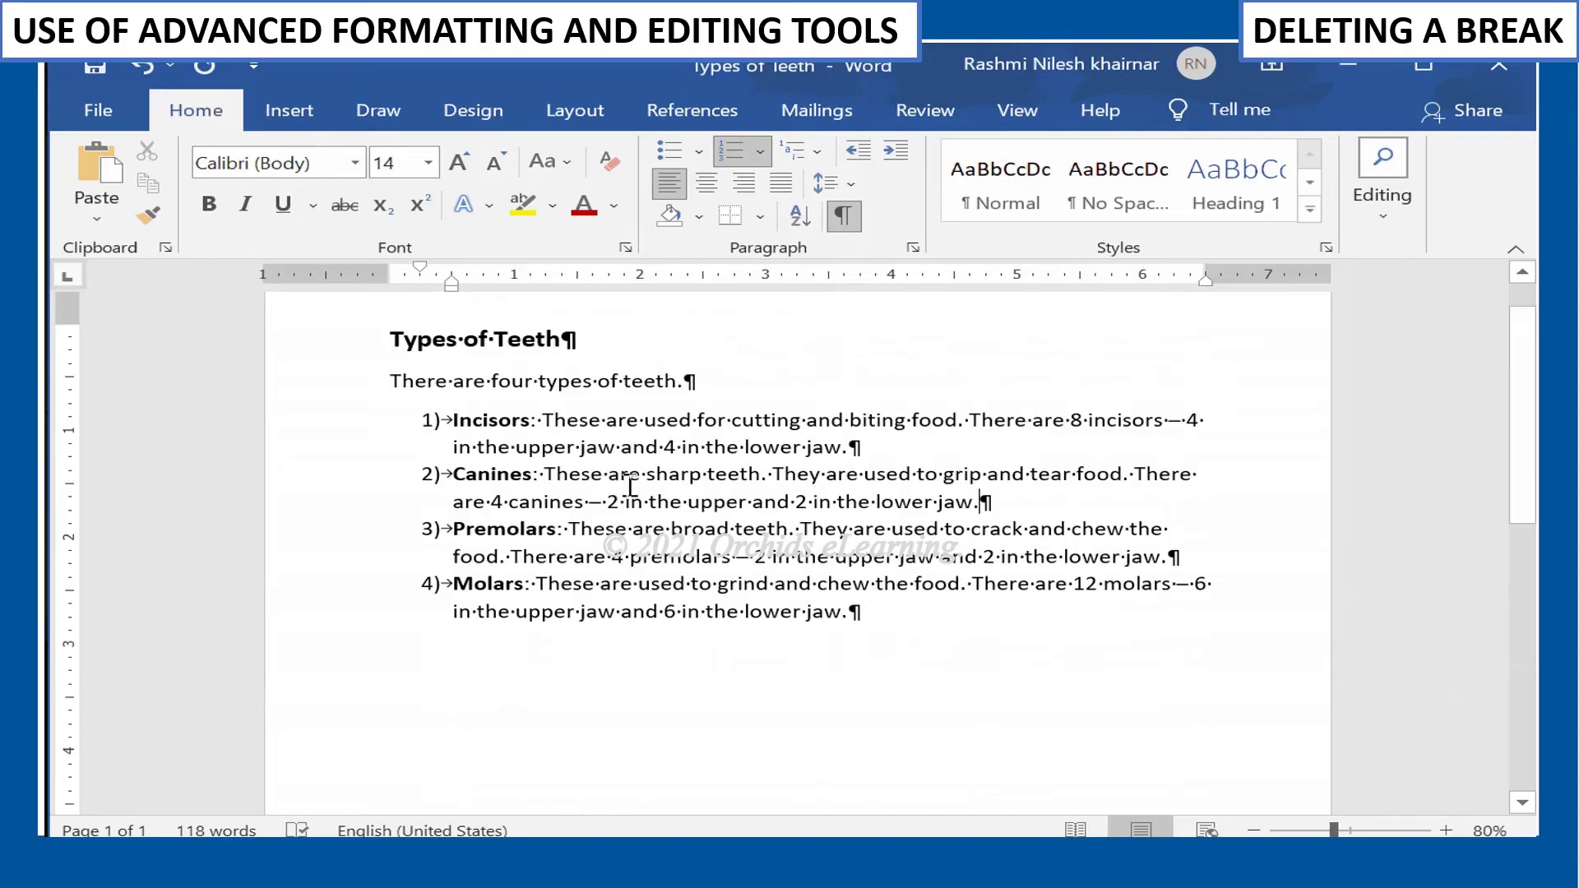
left_click(858, 219)
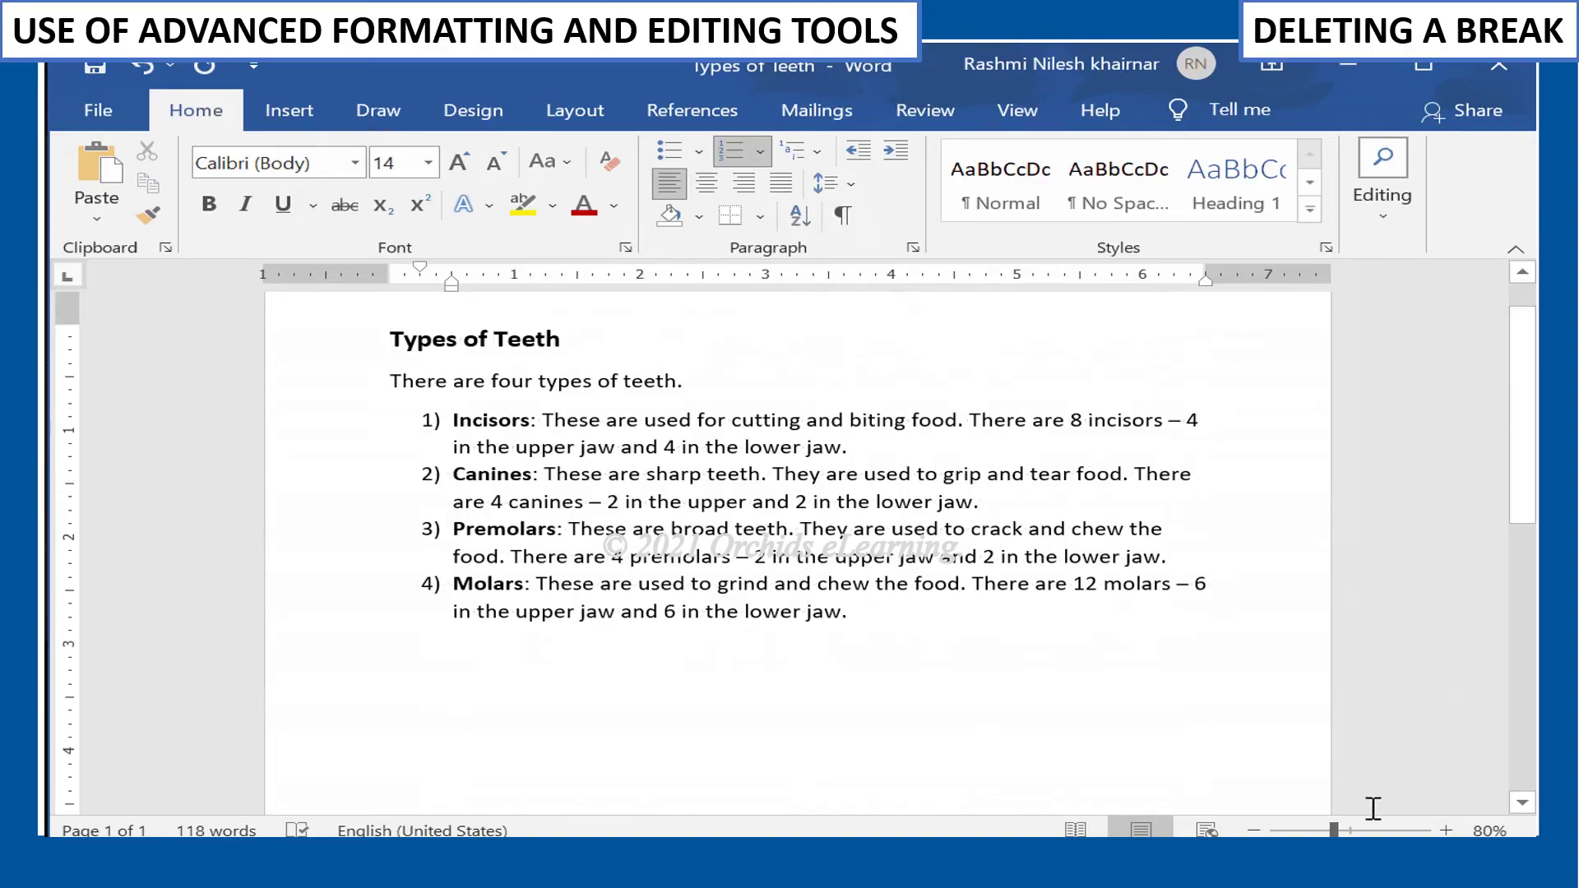
key("ctrl+z")
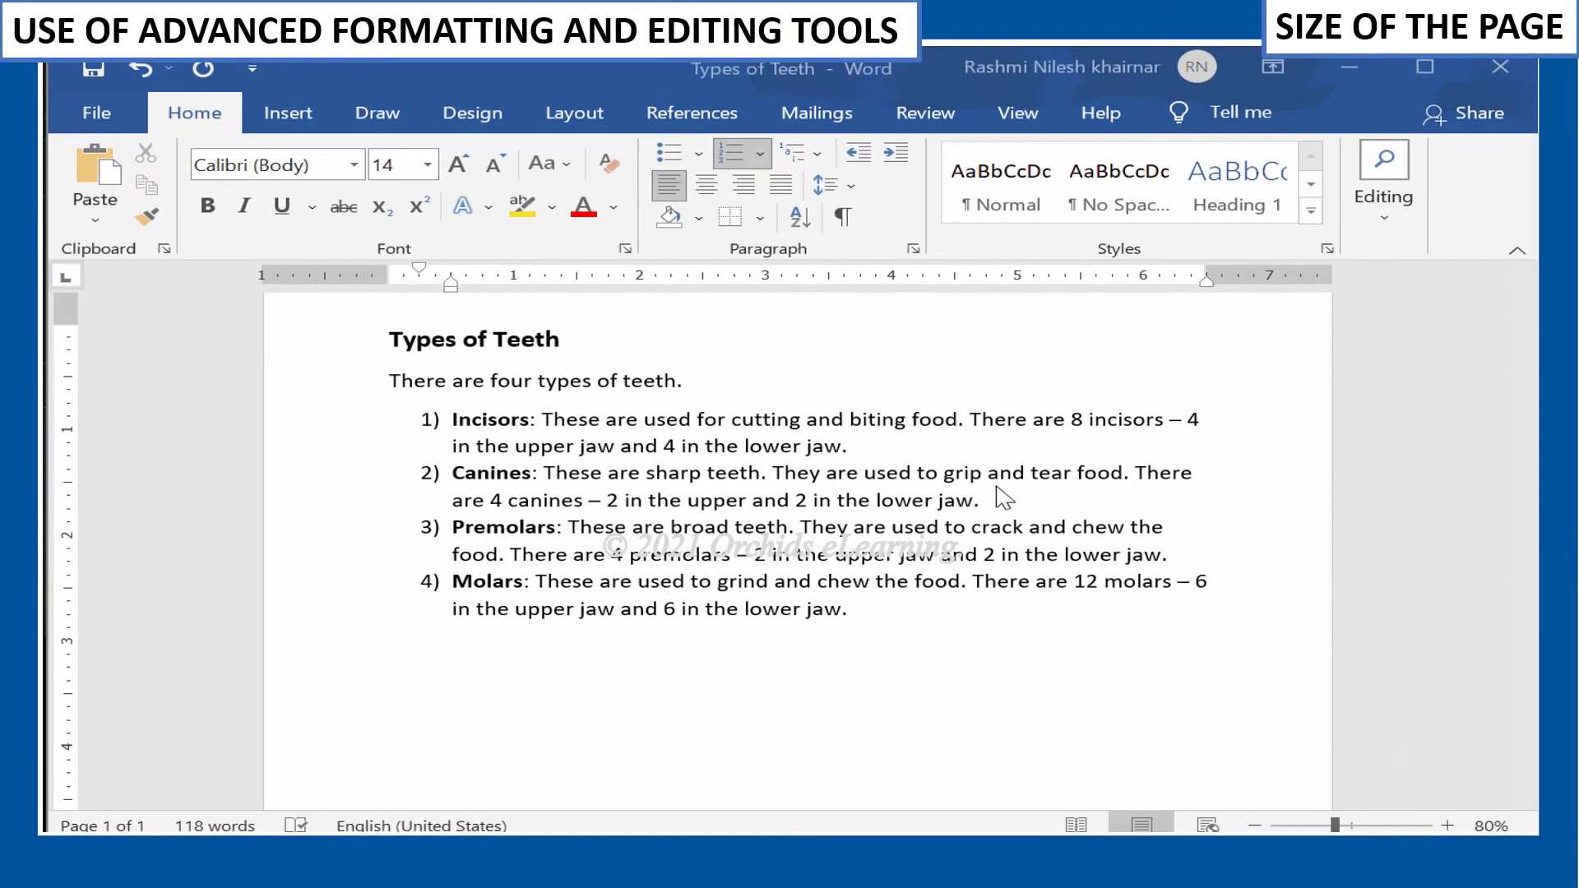
Step: On the Layout tab, switch the paper size to Tabloid, then Legal, then A4
left_click(568, 115)
left_click(220, 185)
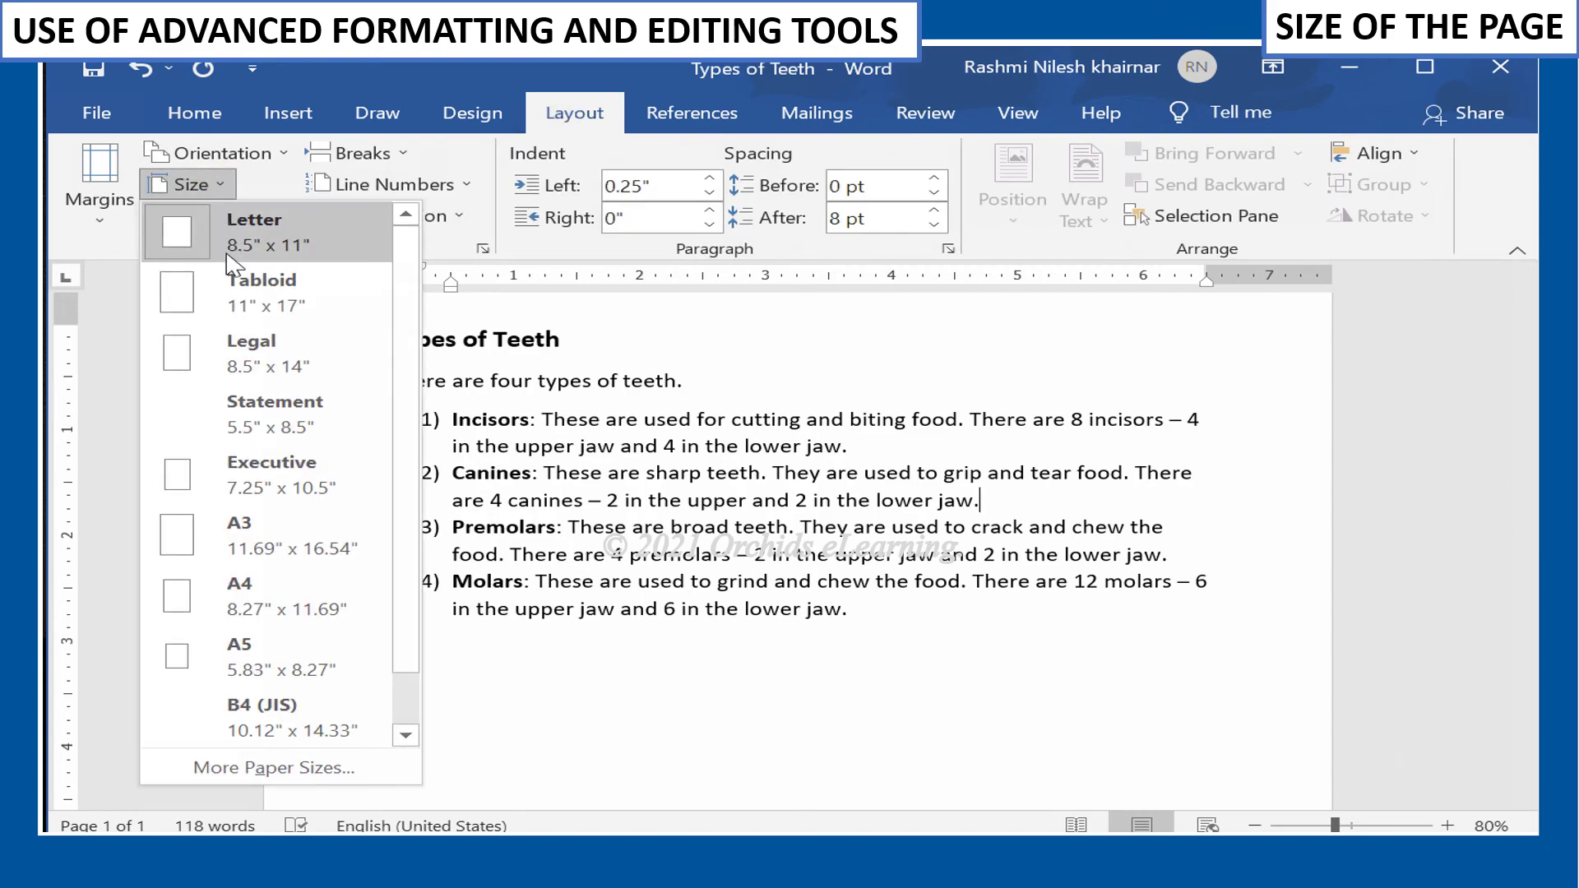
left_click(239, 292)
left_click(208, 189)
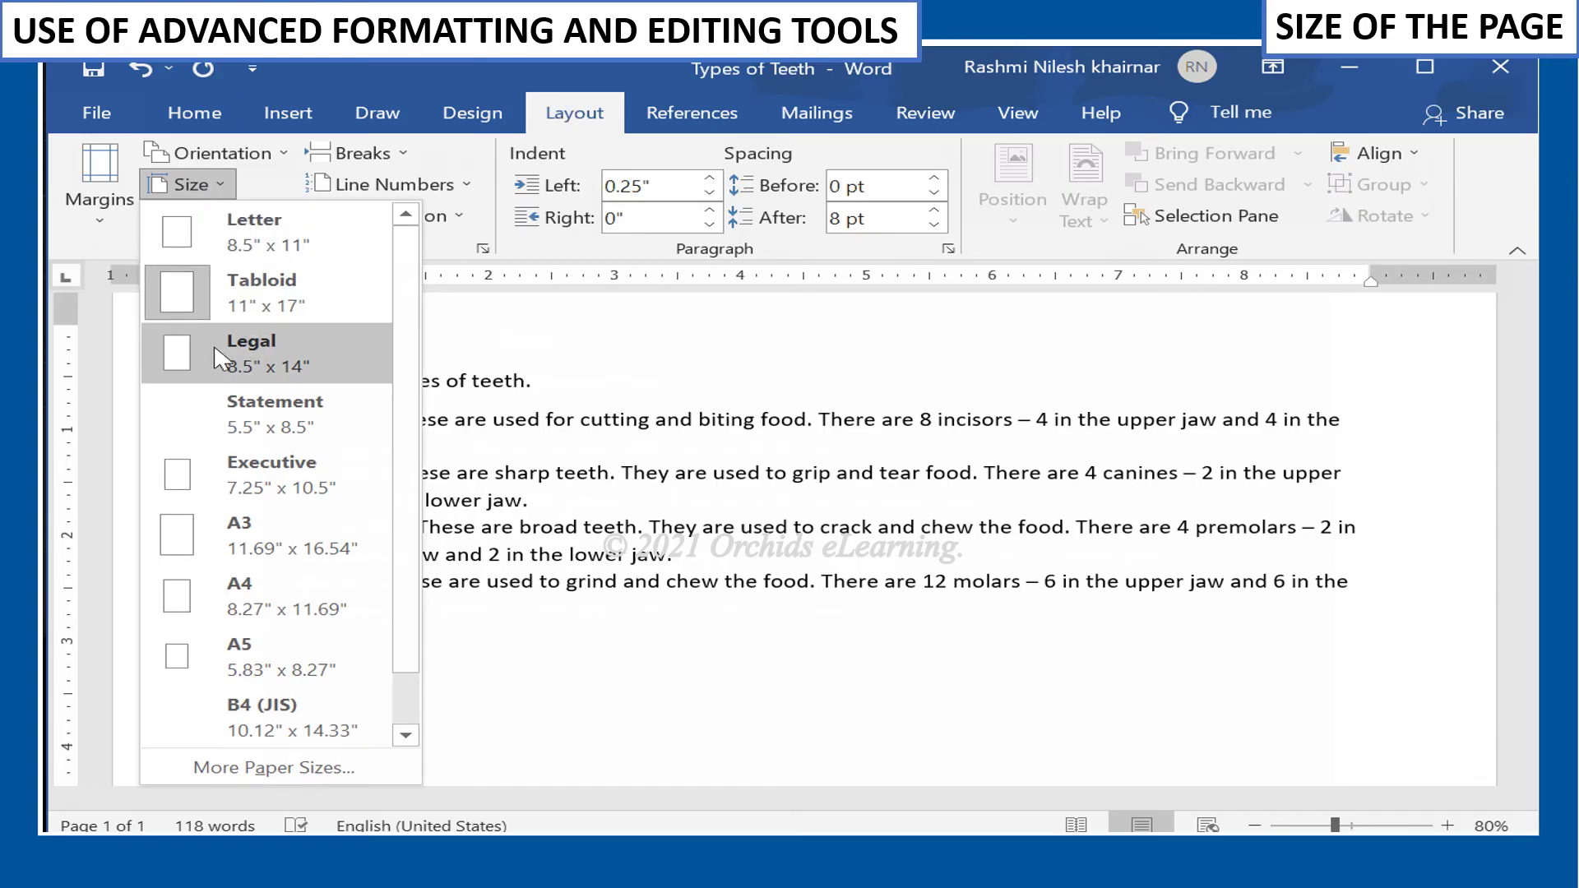
left_click(202, 350)
left_click(228, 194)
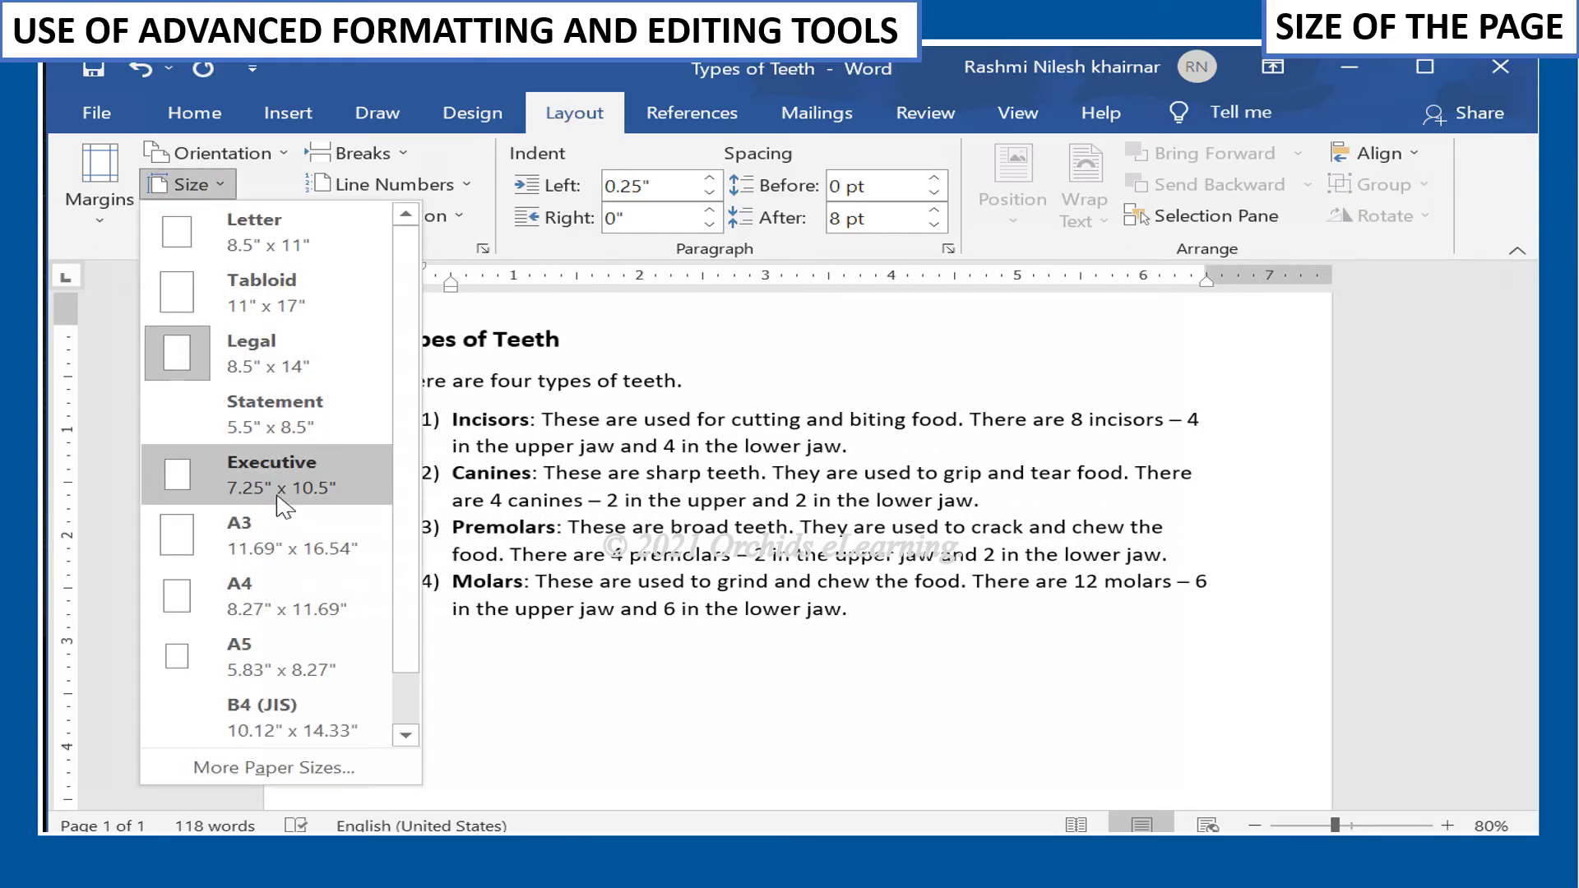
left_click(261, 594)
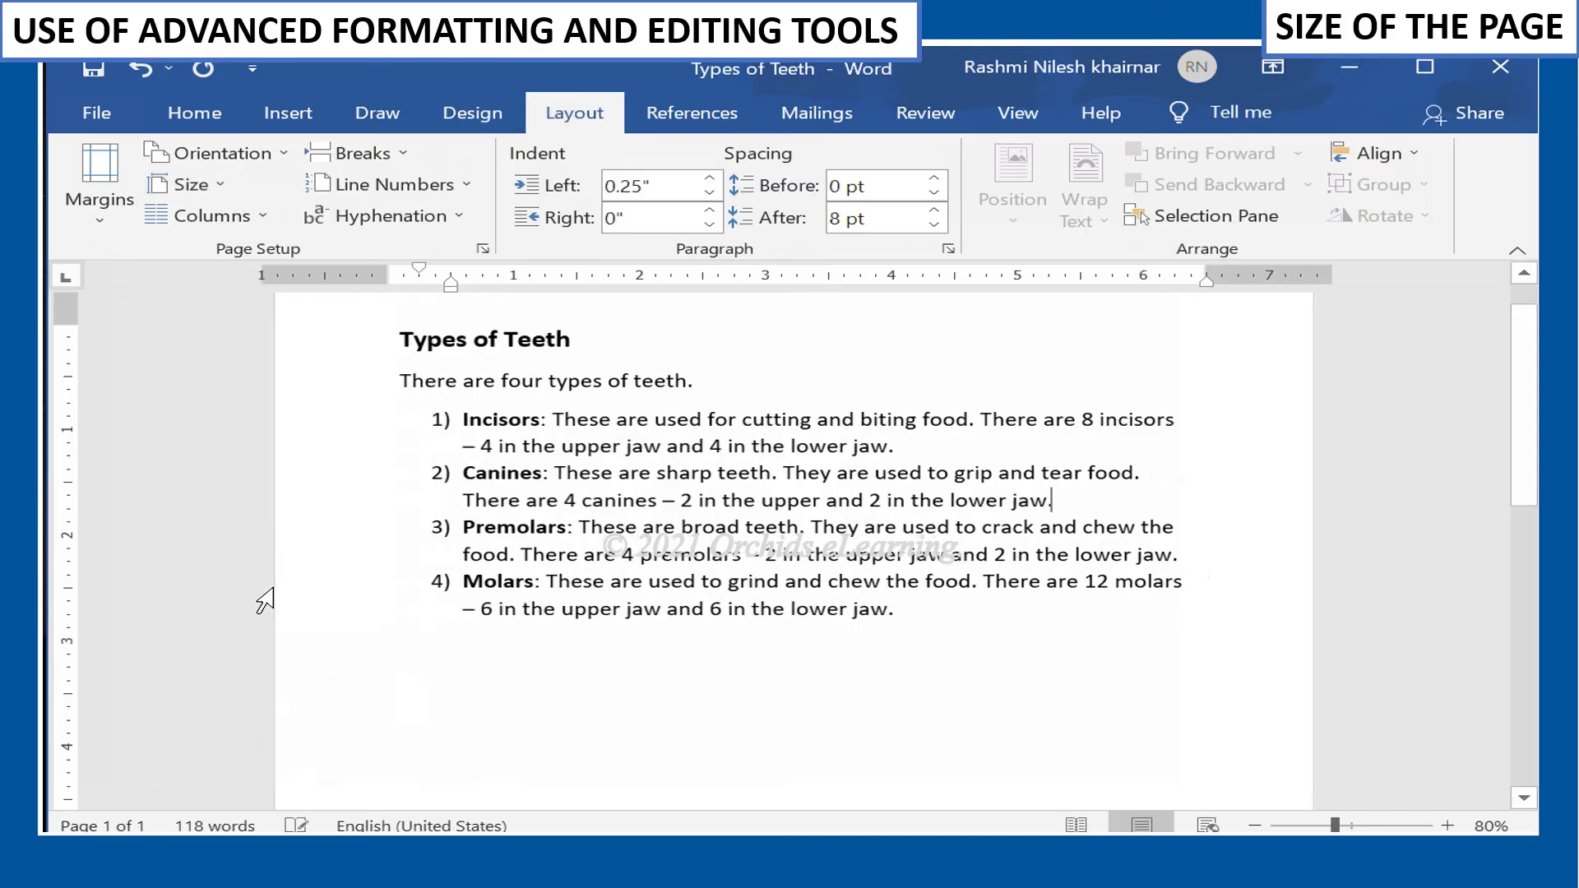
Step: Change the paper size to A5, then B4 (JIS), then B5 (JIS)
left_click(197, 184)
left_click(263, 655)
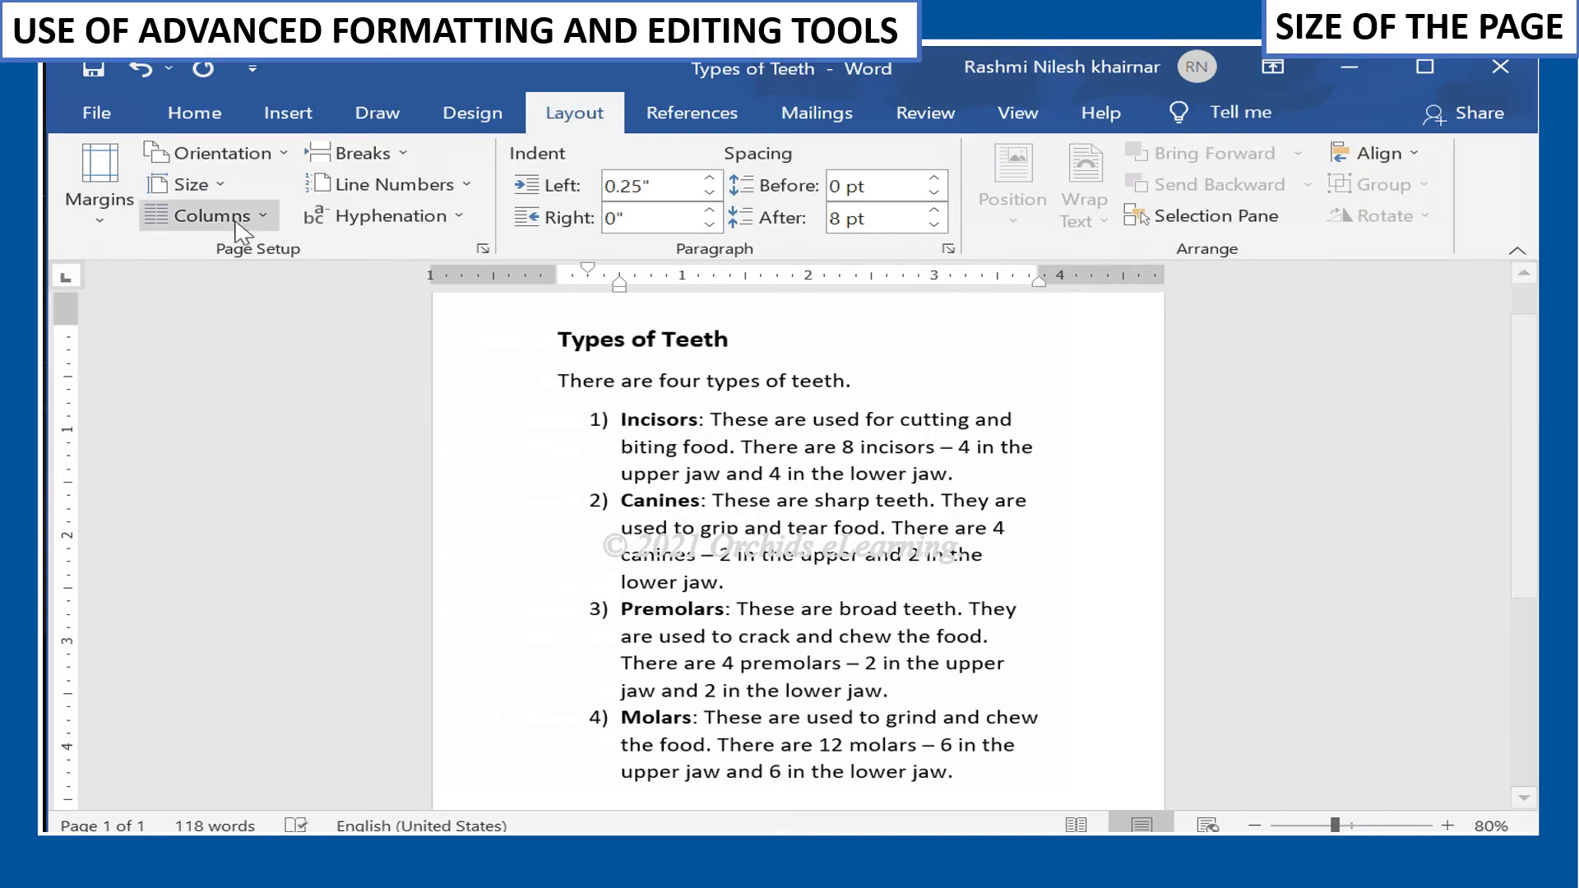
left_click(197, 184)
left_click(270, 712)
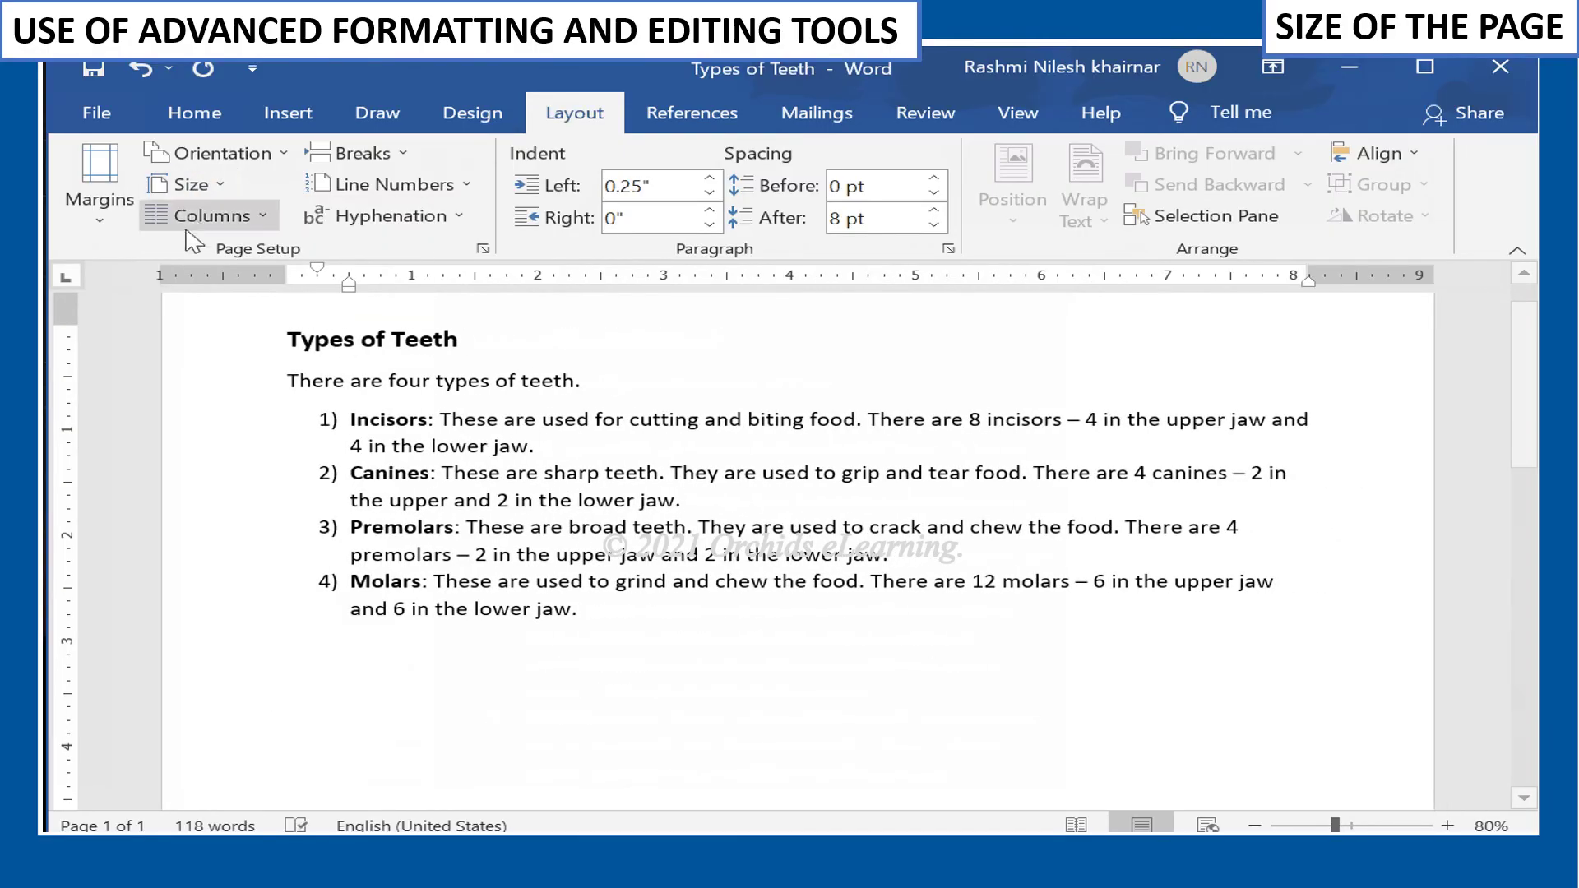
left_click(188, 184)
scroll(282, 606, "down", 1)
left_click(296, 670)
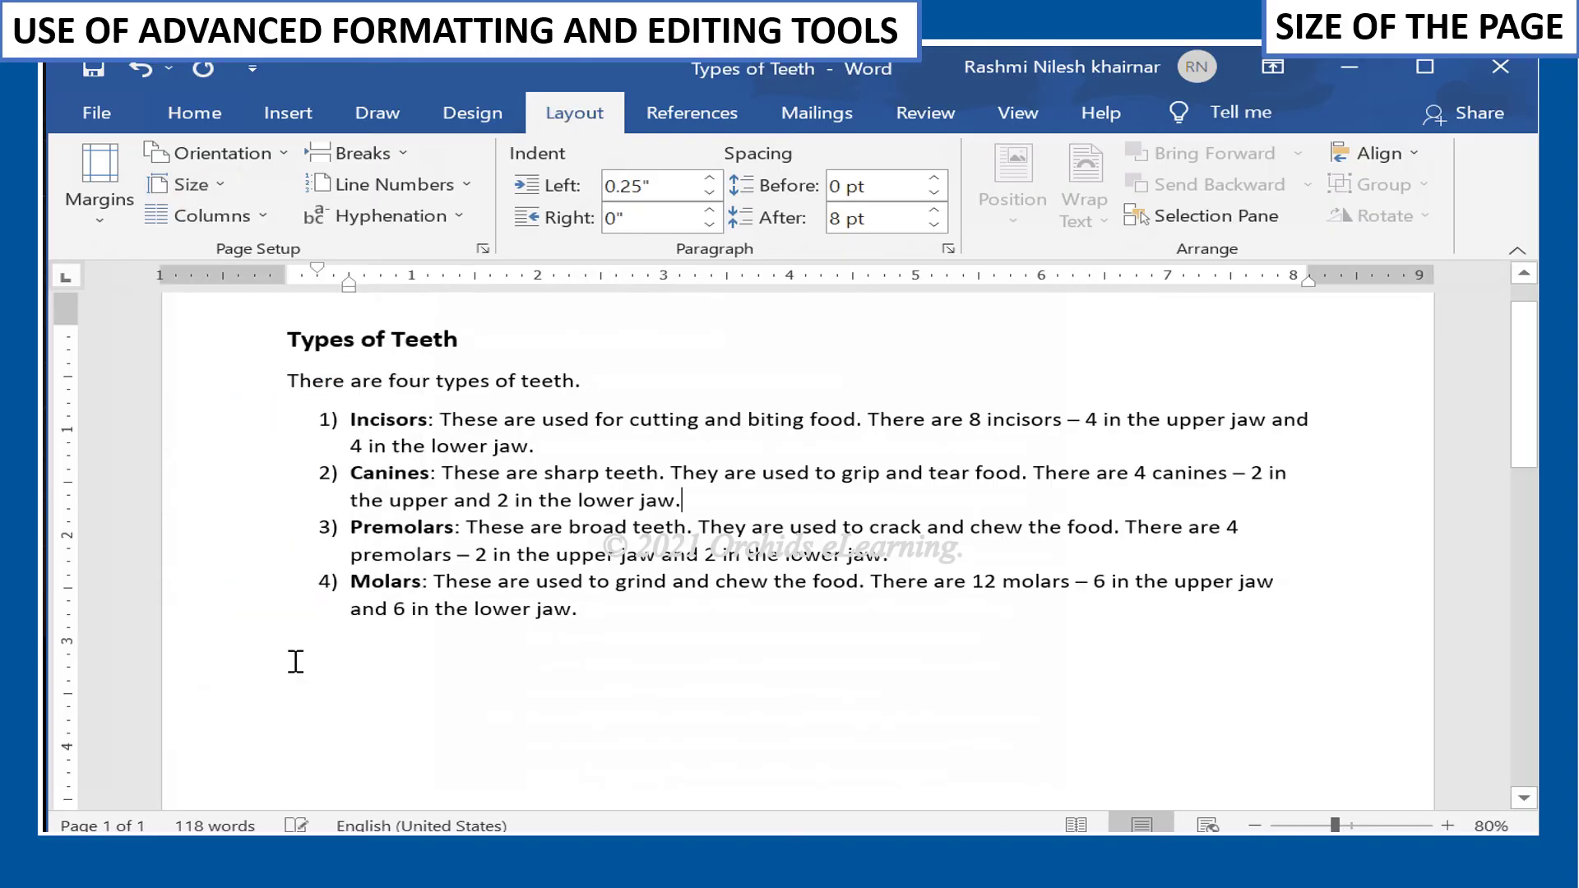
left_click(187, 184)
scroll(255, 707, "down", 1)
left_click(254, 717)
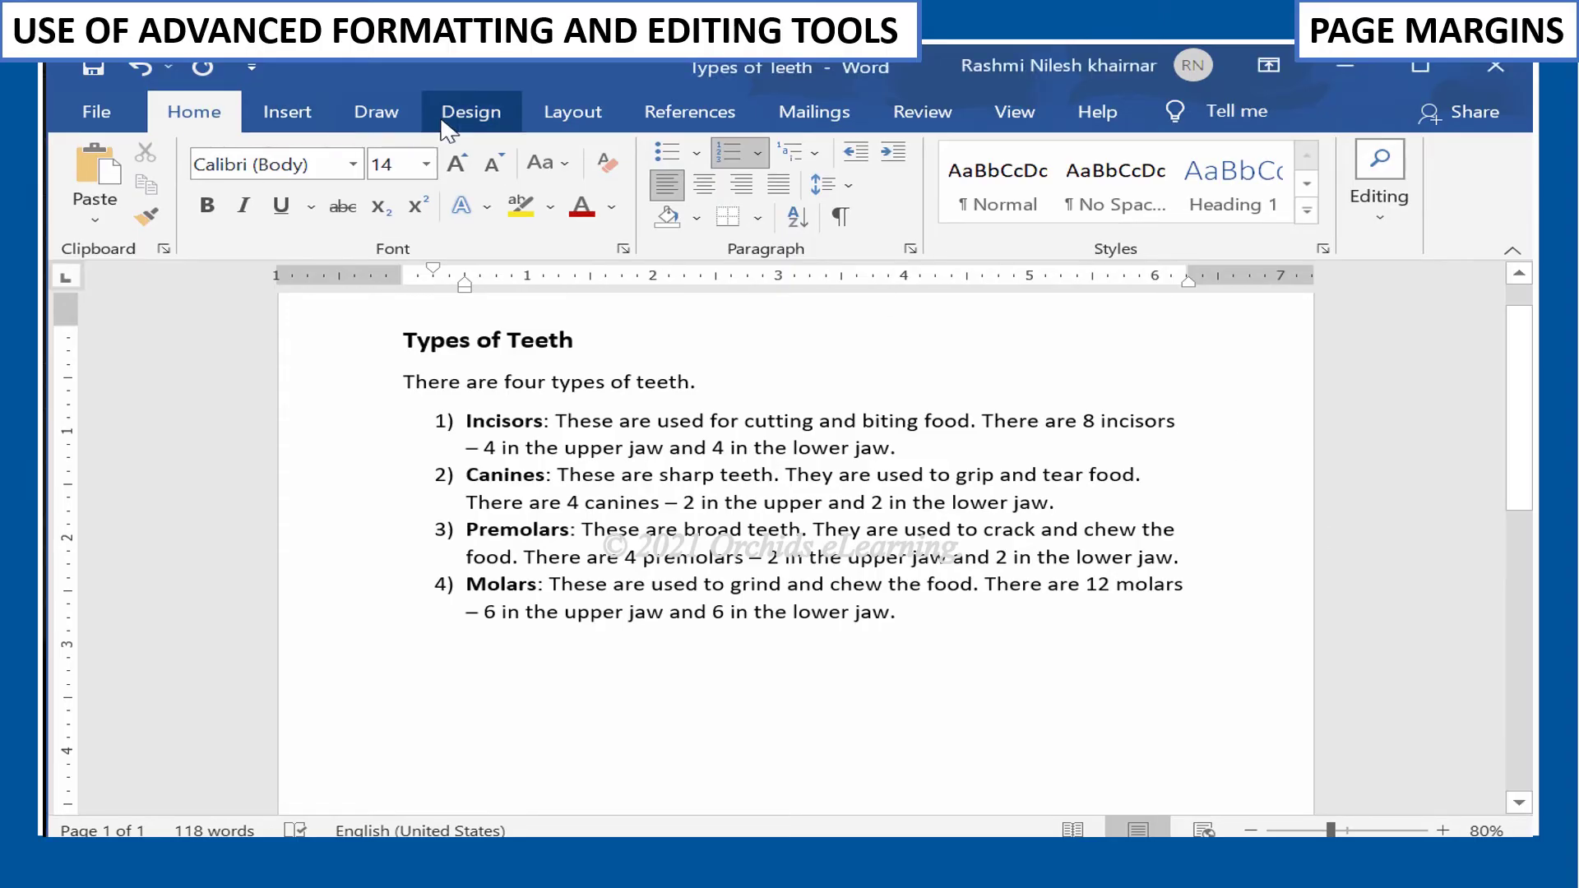
Step: Try the Narrow 0.5", Normal 1" and again Narrow margin presets on the Layout tab
left_click(549, 122)
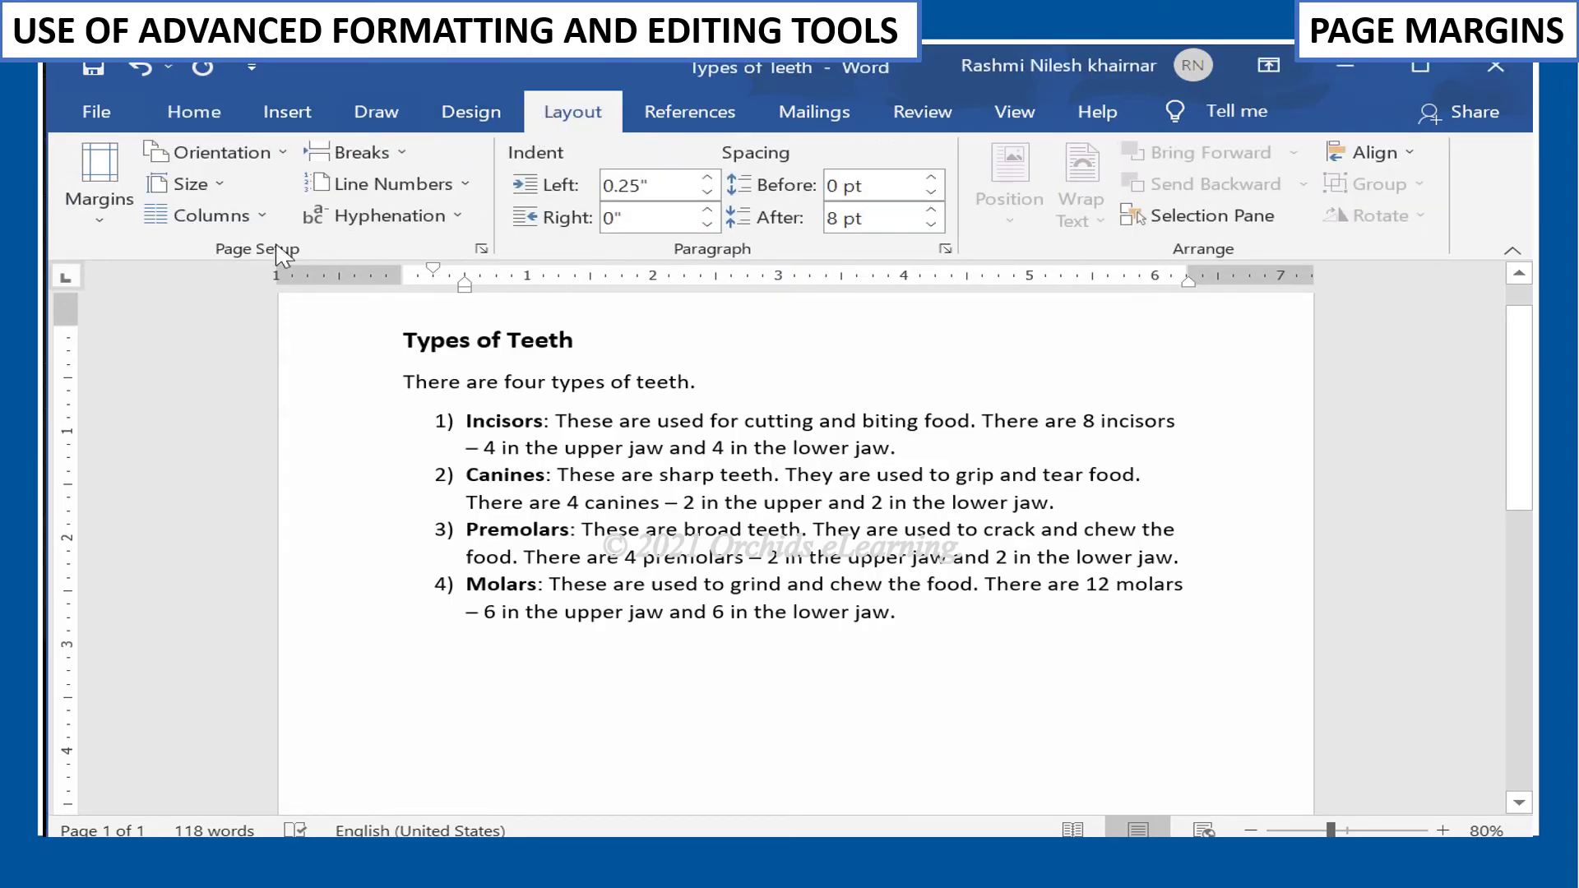
left_click(101, 206)
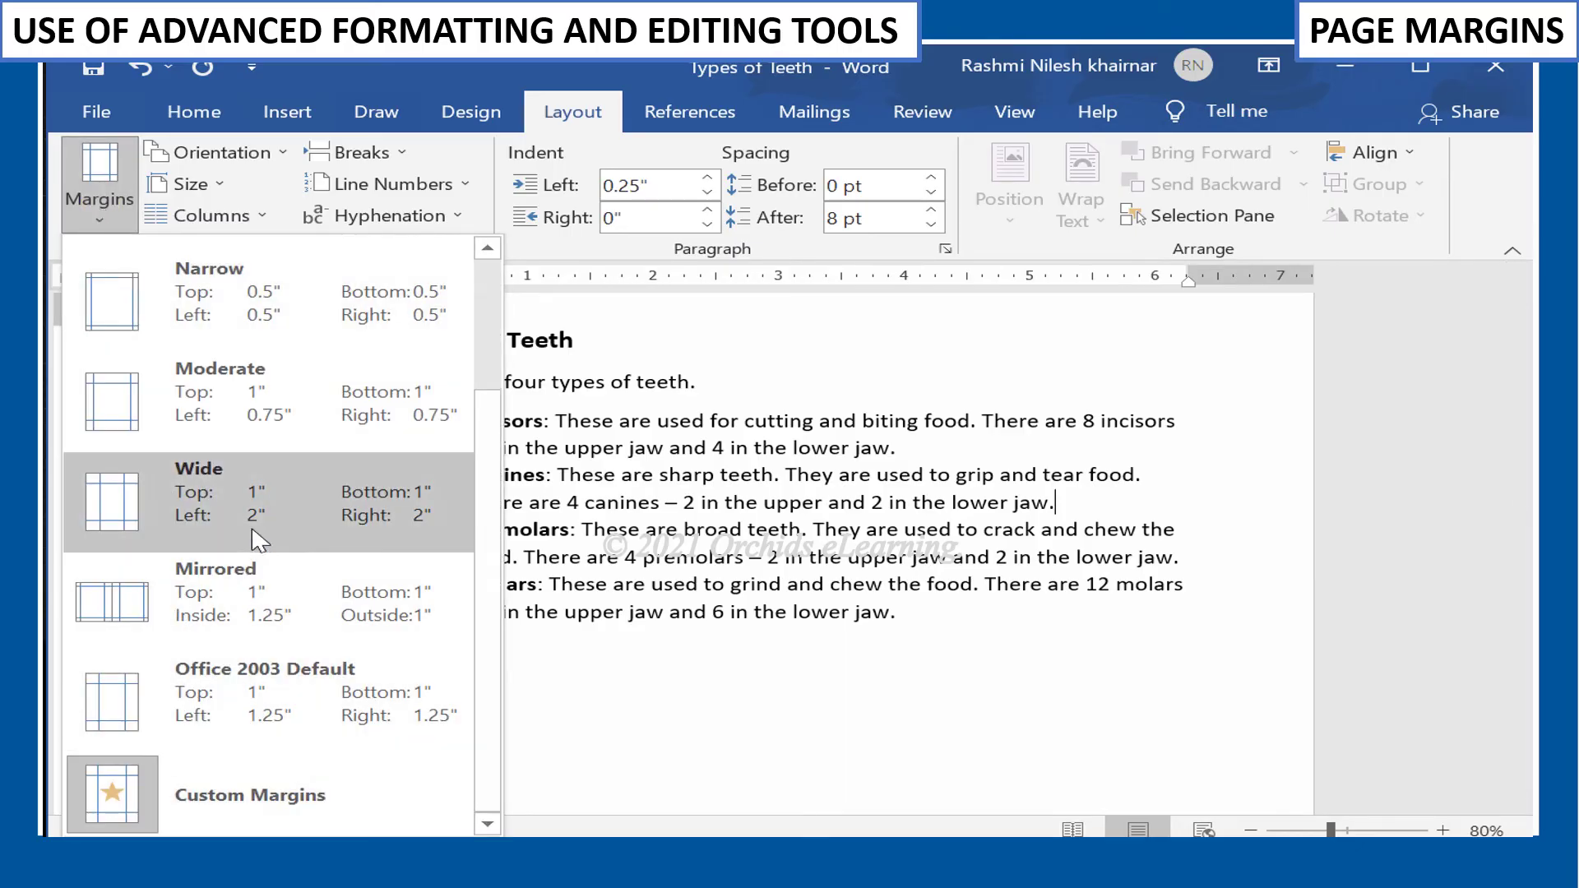
left_click(247, 300)
left_click(99, 189)
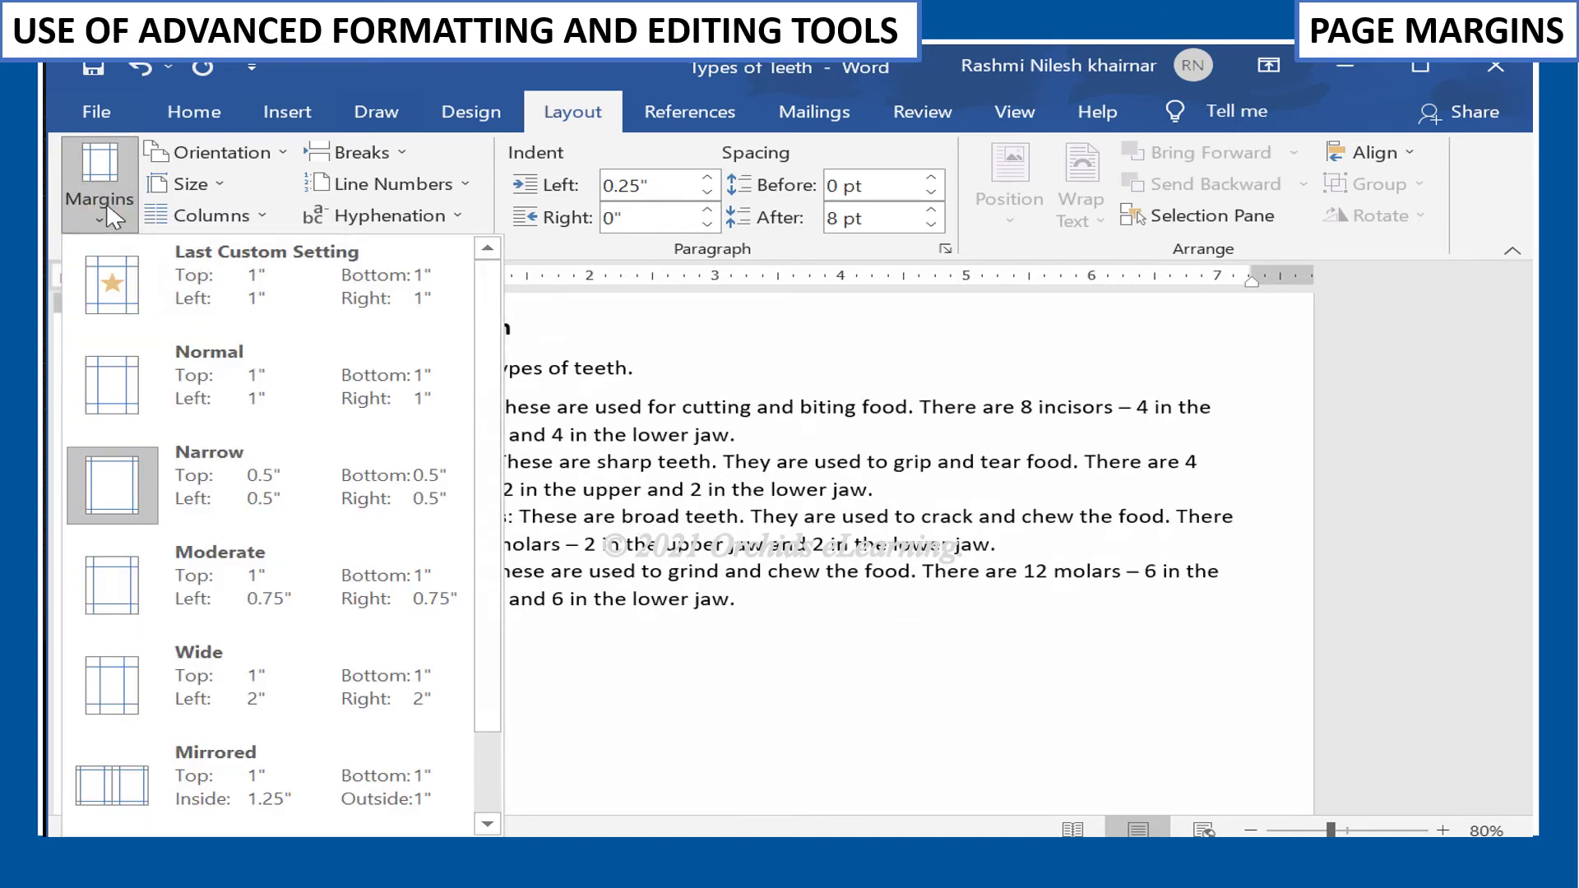
left_click(142, 350)
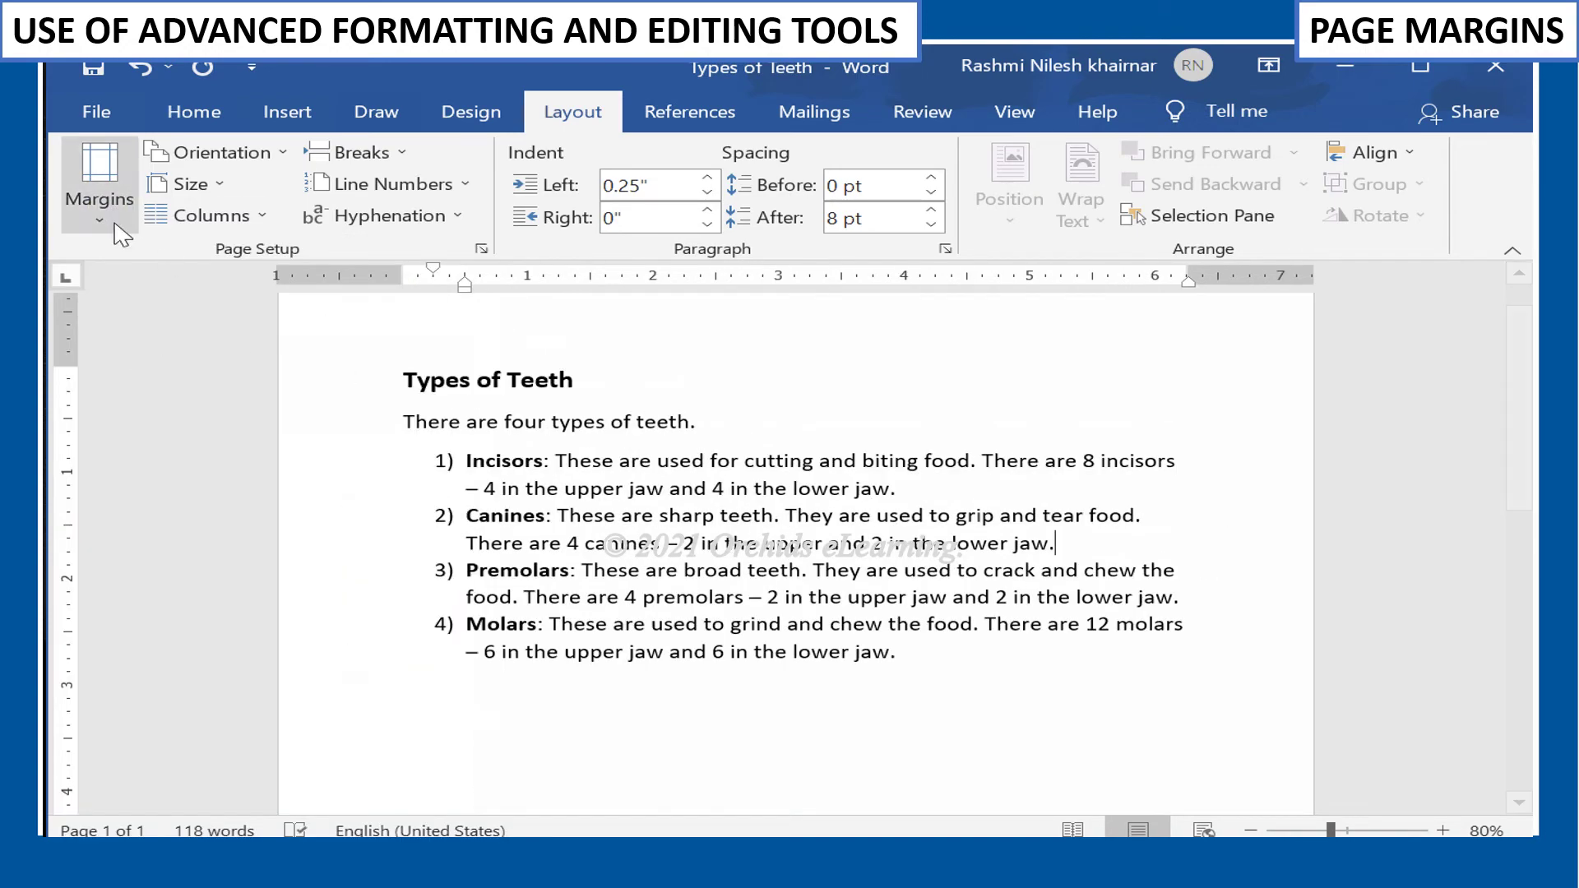
left_click(99, 179)
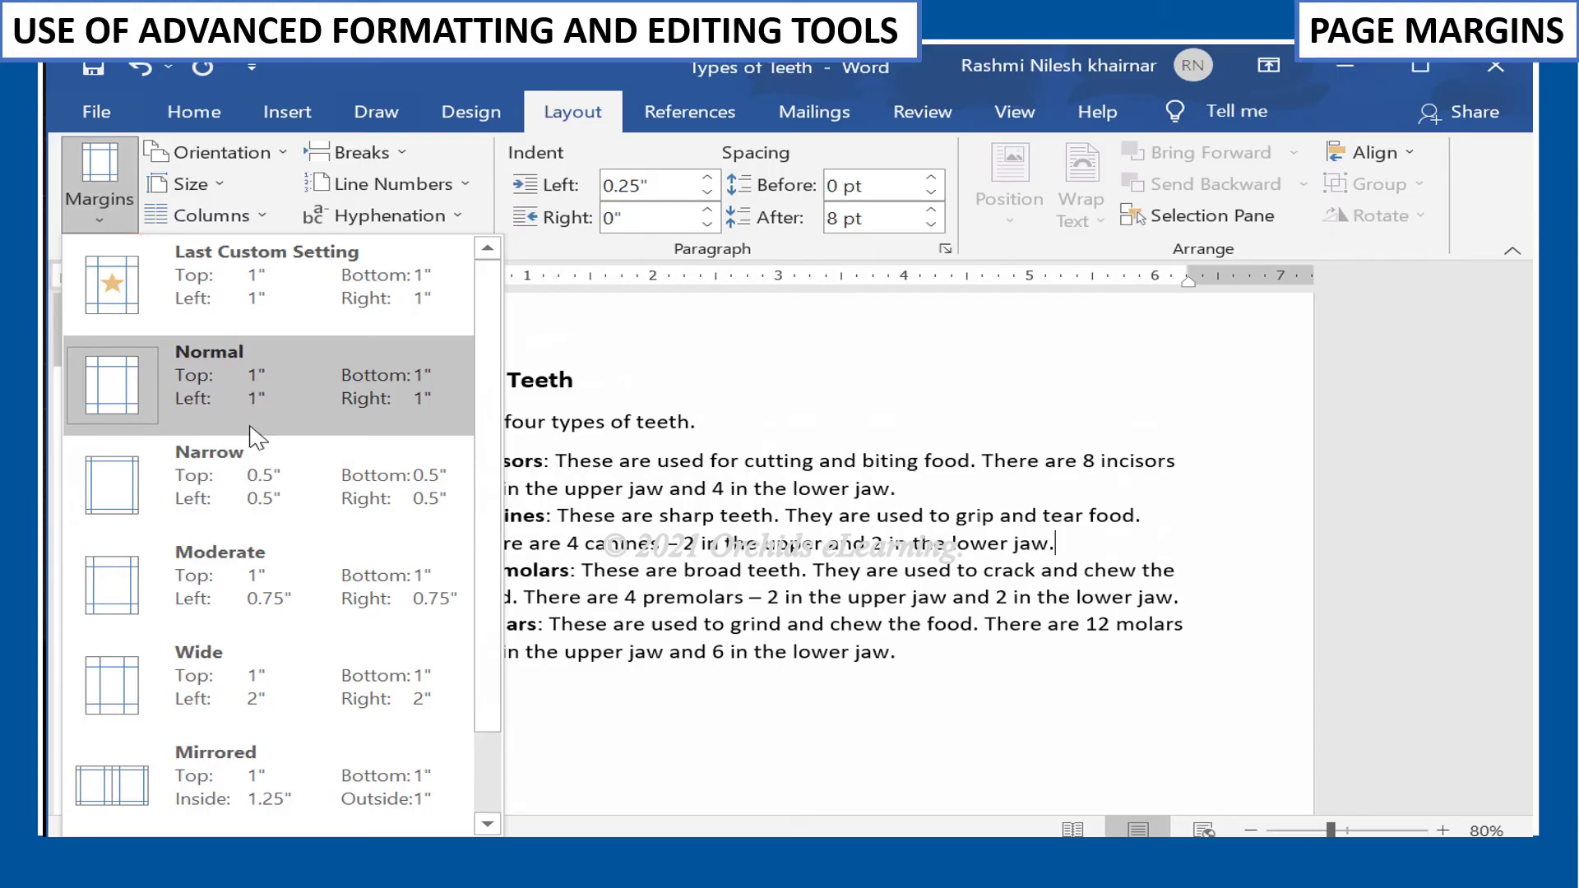
left_click(247, 475)
Step: Apply Moderate margins and bring up the Custom Margins settings
left_click(99, 185)
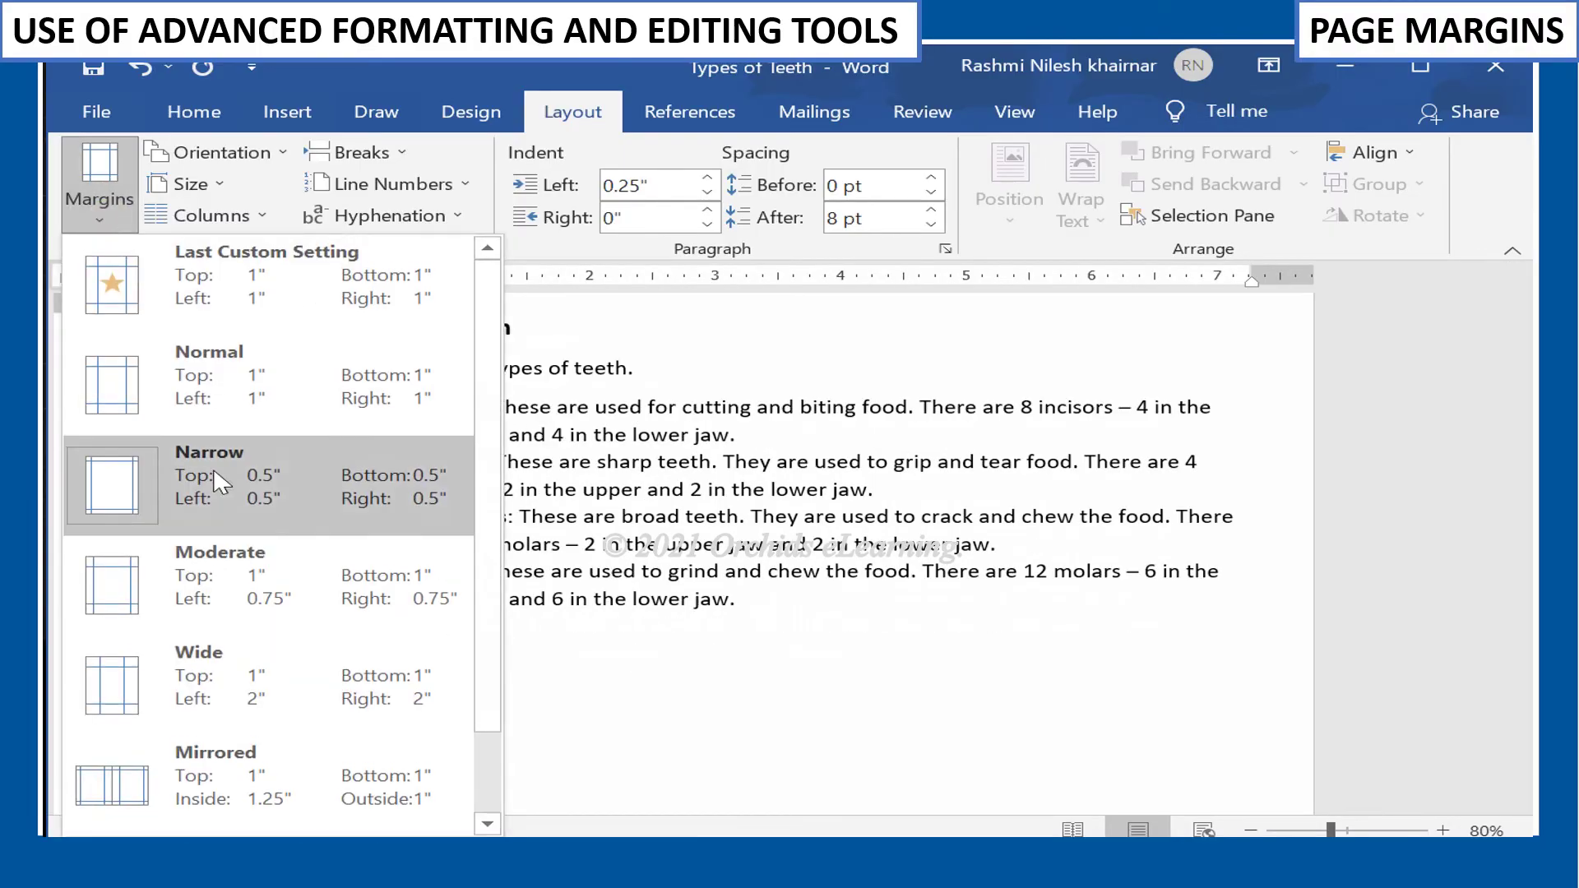
left_click(246, 580)
scroll(310, 627, "down", 1)
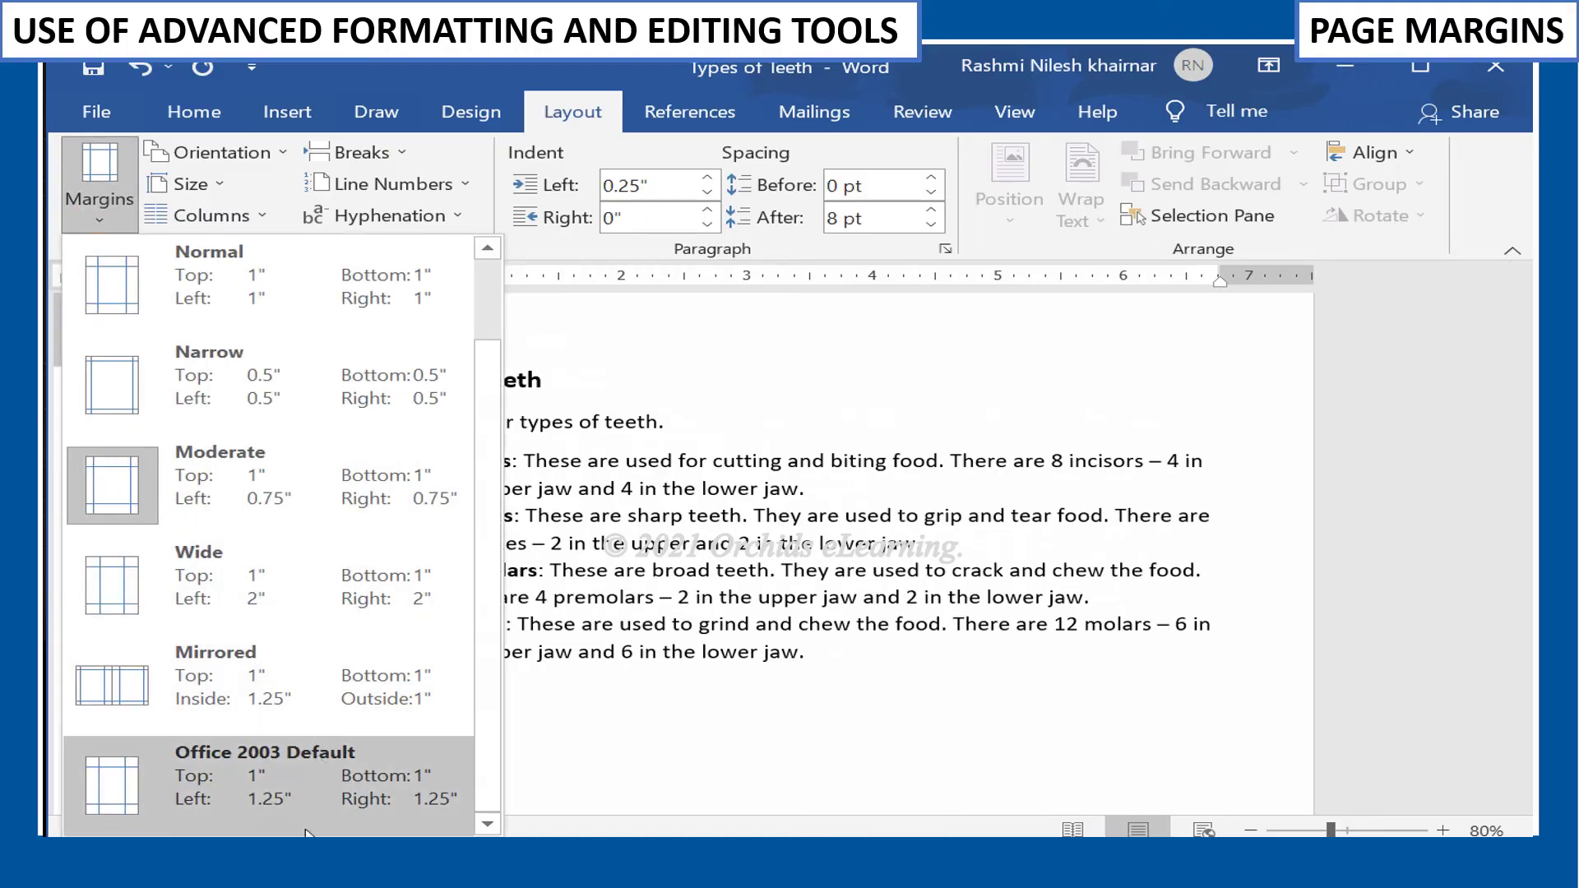
left_click(205, 835)
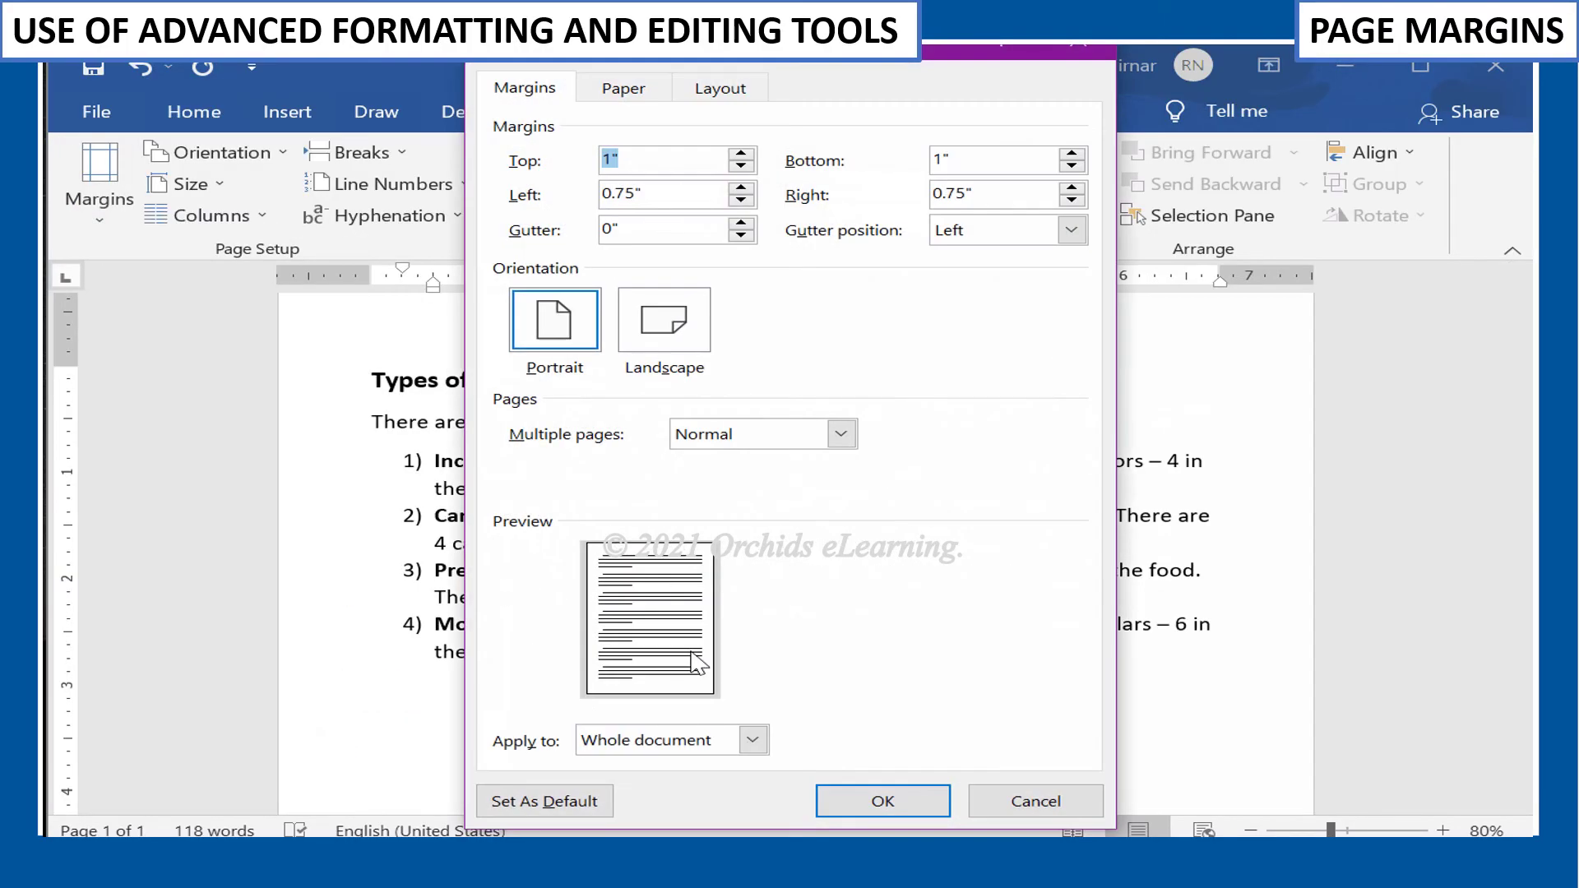
Step: In Page Setup, set margins to 1.4" top and bottom and 1.3" left and right, and apply
left_click(741, 154)
left_click(741, 154)
left_click(741, 154)
left_click(740, 153)
left_click(1071, 188)
left_click(1071, 188)
left_click(1071, 189)
left_click(1072, 188)
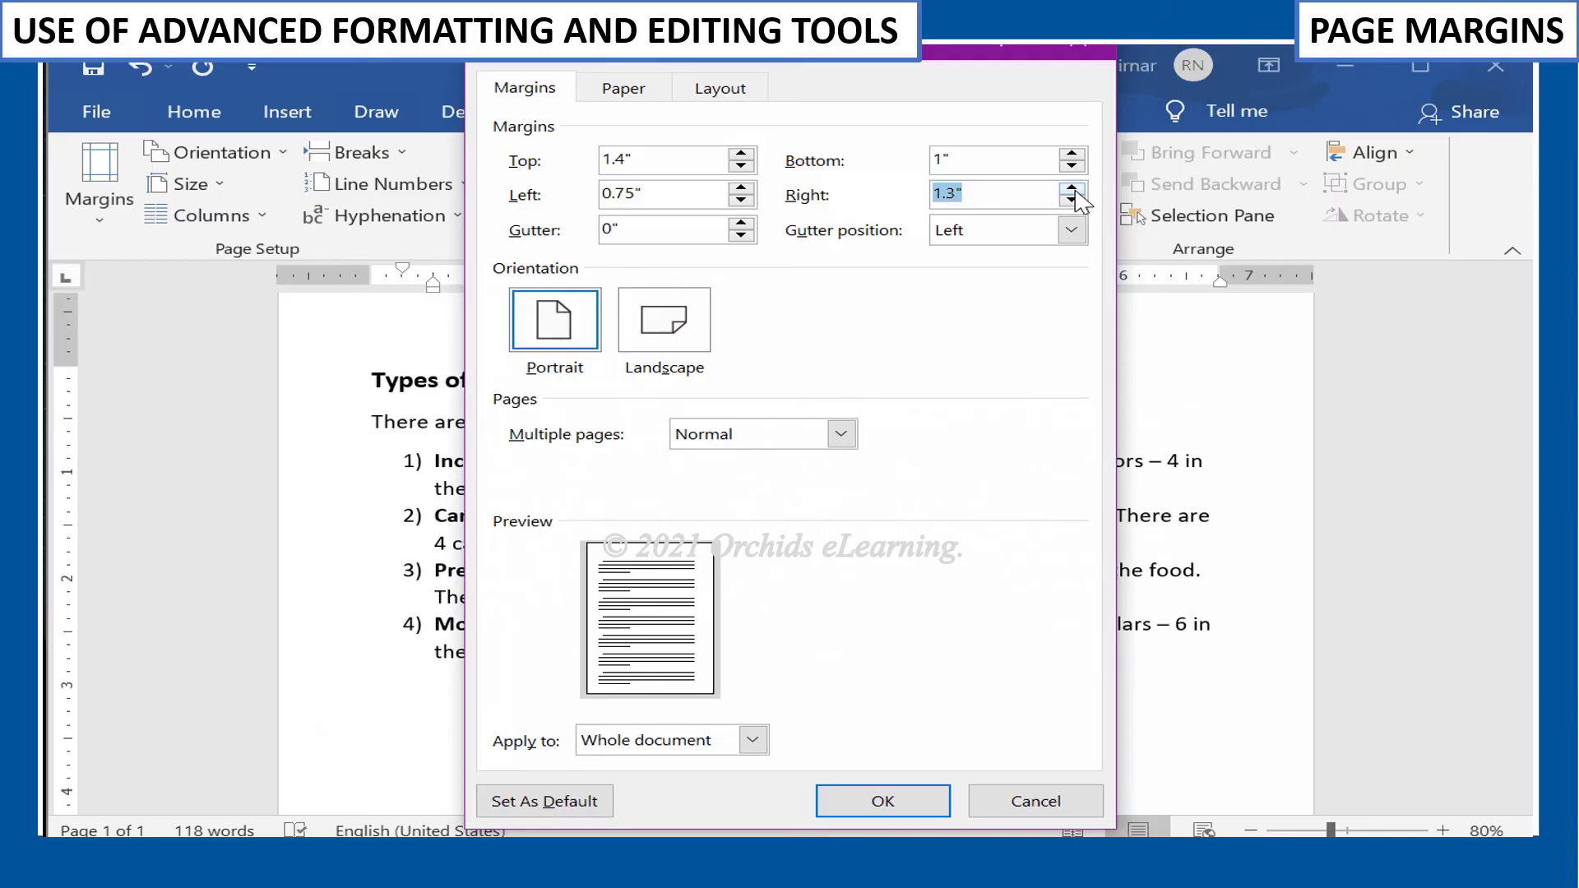
left_click(741, 188)
left_click(741, 188)
left_click(741, 188)
left_click(741, 188)
left_click(740, 188)
left_click(741, 188)
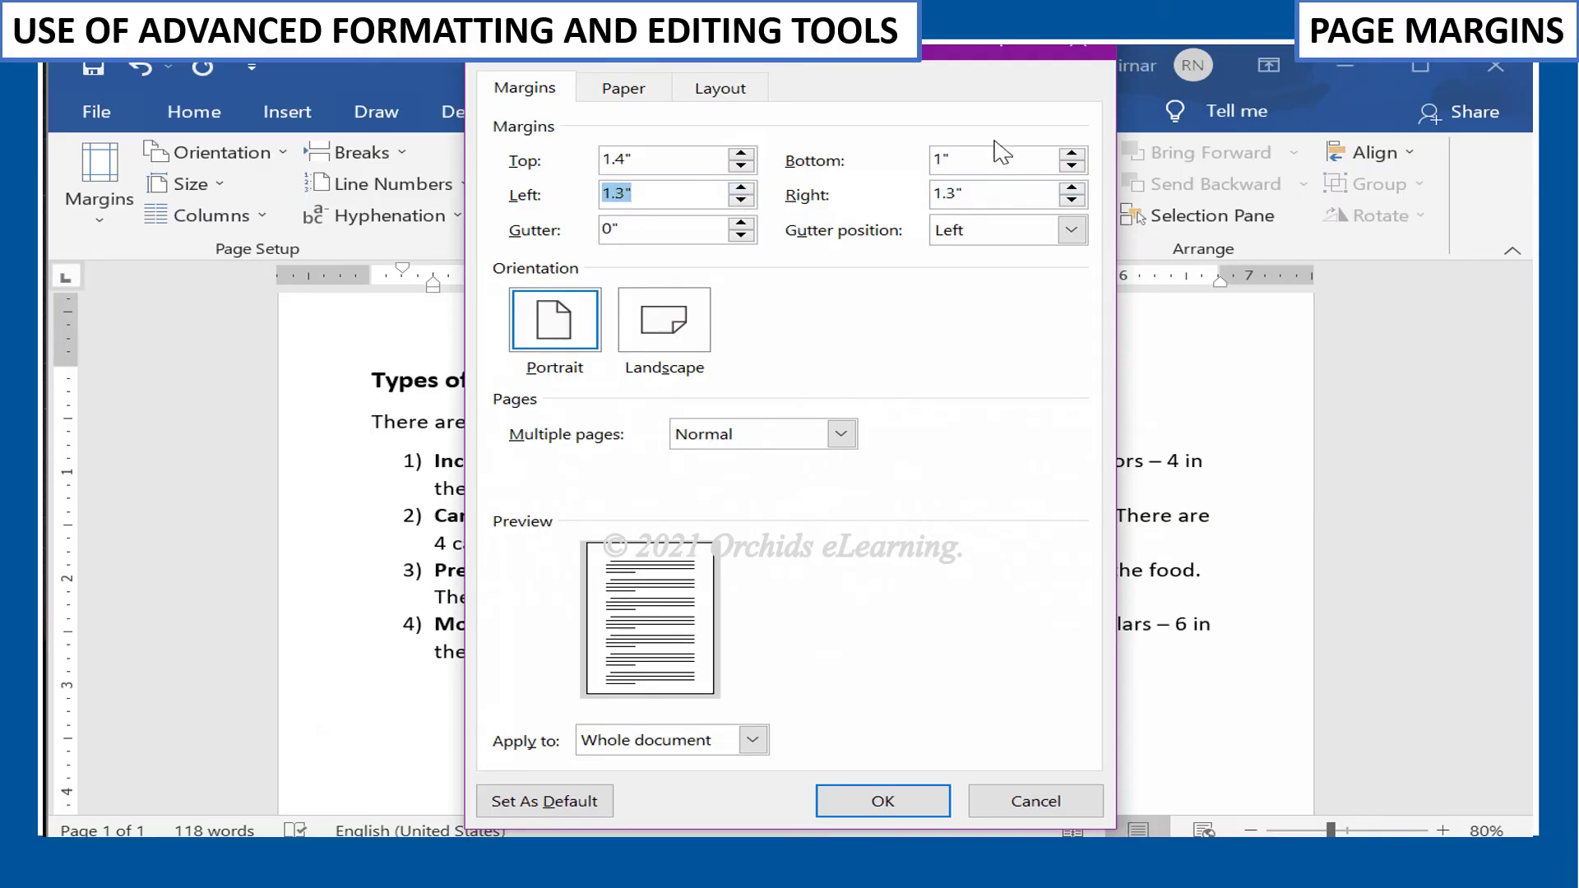
left_click(1072, 154)
left_click(1071, 154)
left_click(1072, 154)
left_click(1071, 154)
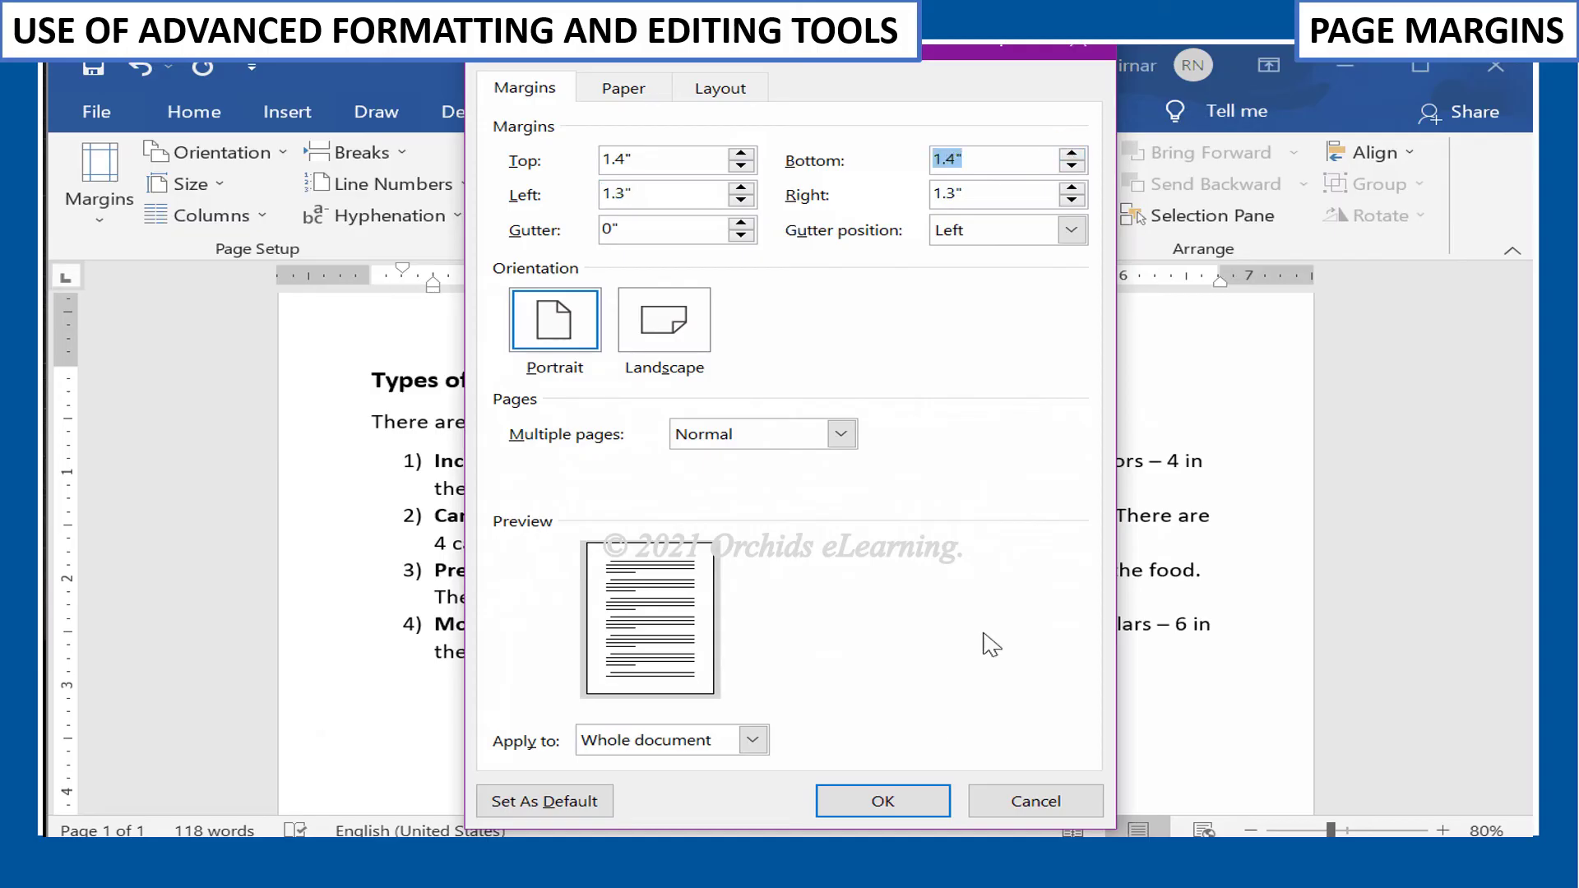
left_click(920, 803)
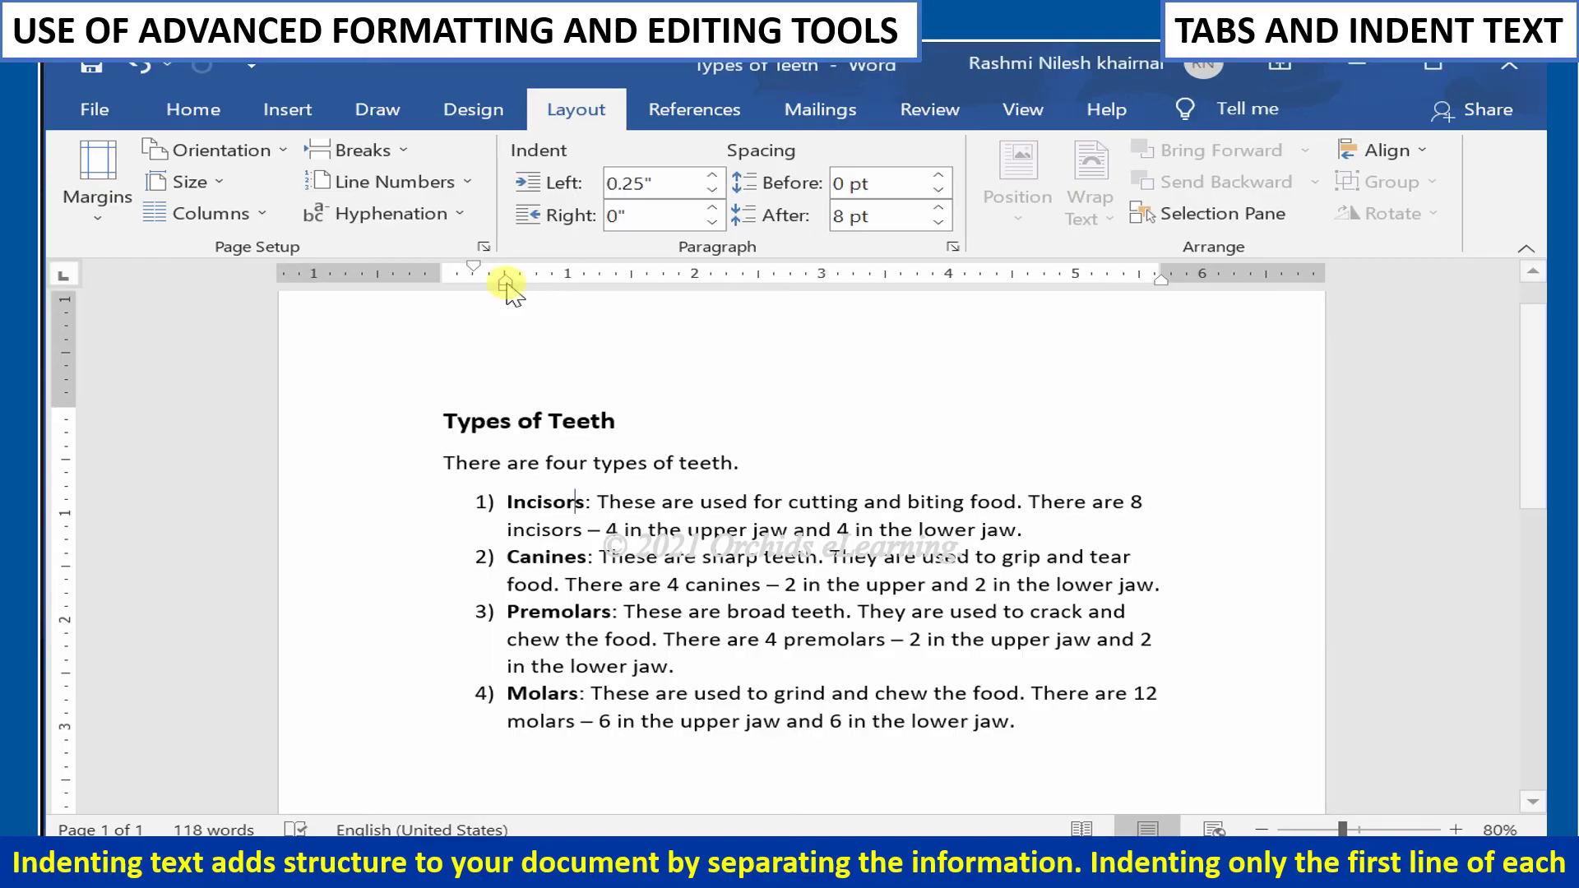
Step: Drag the ruler indent marker to indent the Premolars item further right
left_click_drag(506, 284, 609, 284)
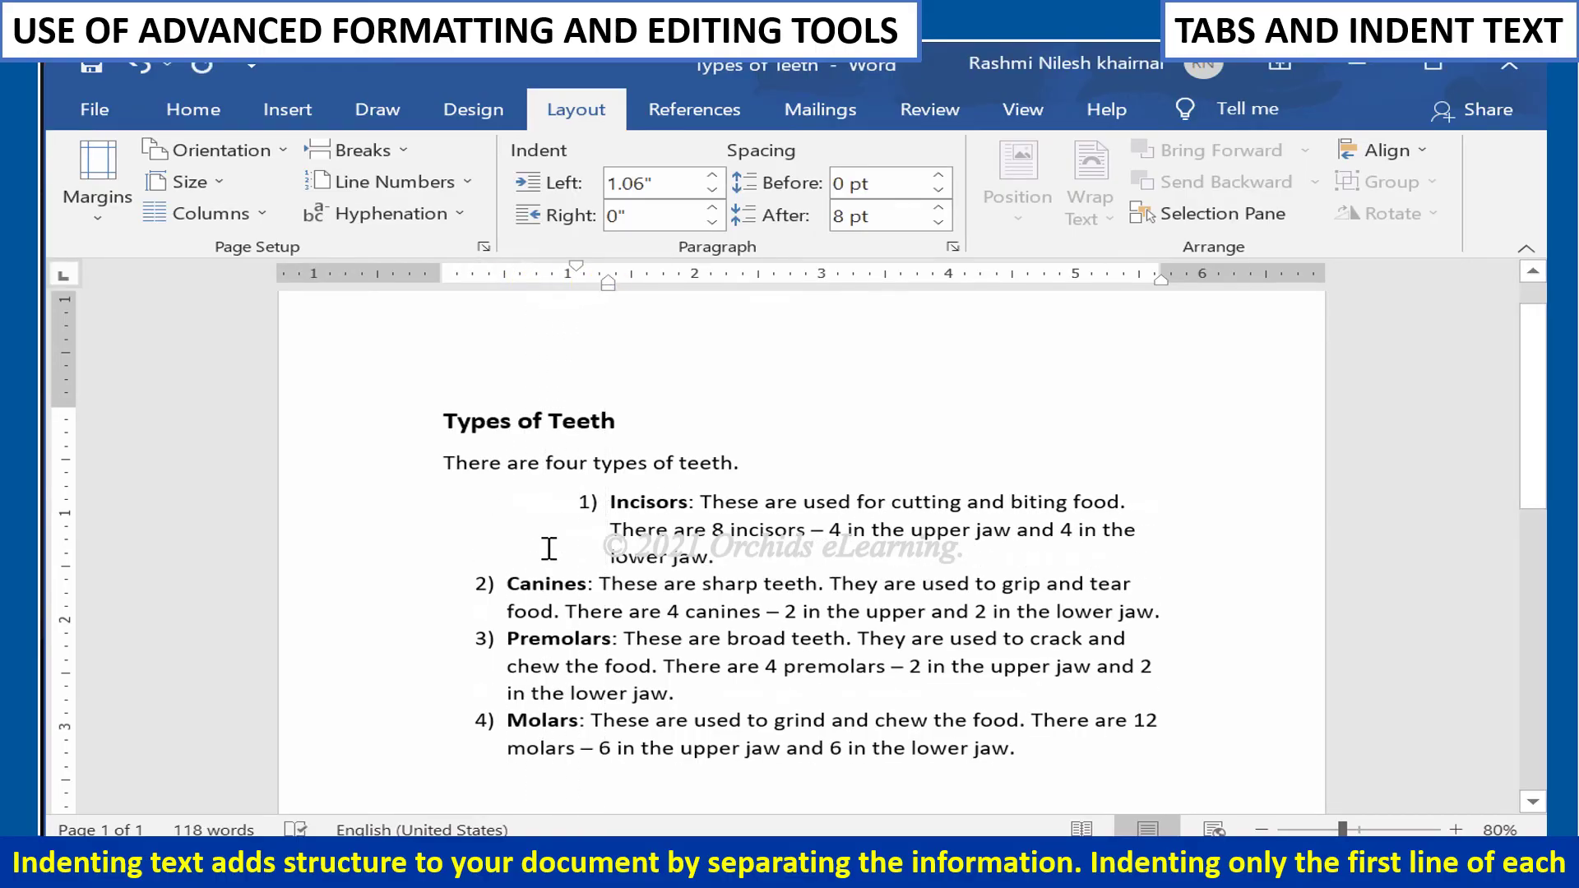
left_click(516, 645)
left_click_drag(507, 284, 625, 291)
Step: Shift the Incisors item's first-line indent on the ruler, undo it, and adjust it again
left_click(769, 466)
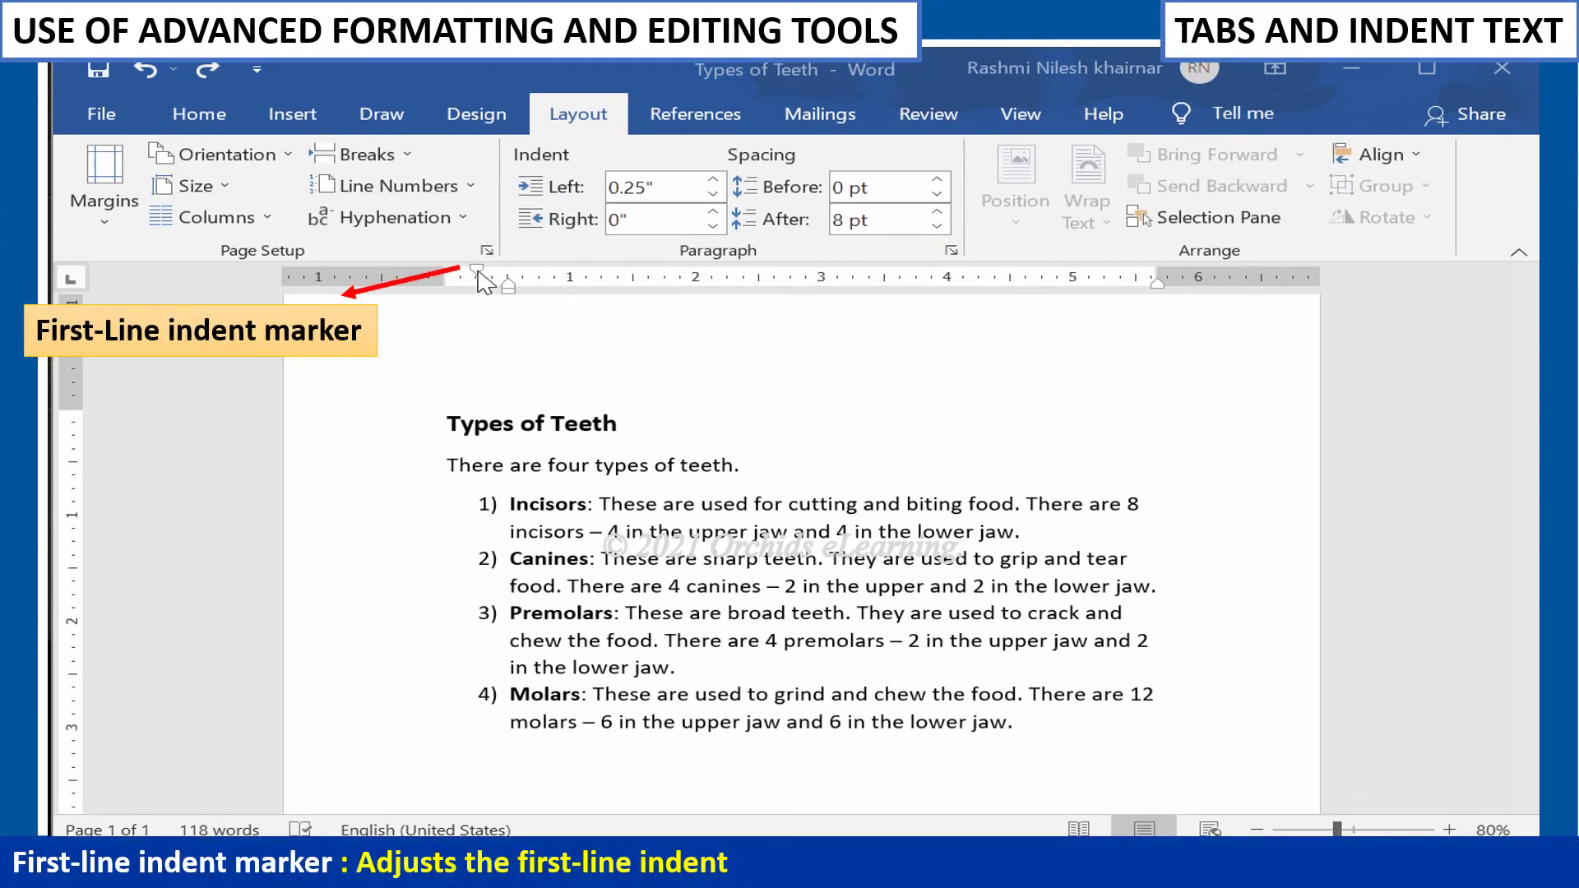
mouse_move(477, 270)
left_mouse_down()
mouse_move(520, 278)
mouse_move(468, 279)
mouse_move(549, 293)
mouse_move(476, 306)
mouse_move(551, 304)
mouse_move(504, 316)
left_mouse_up()
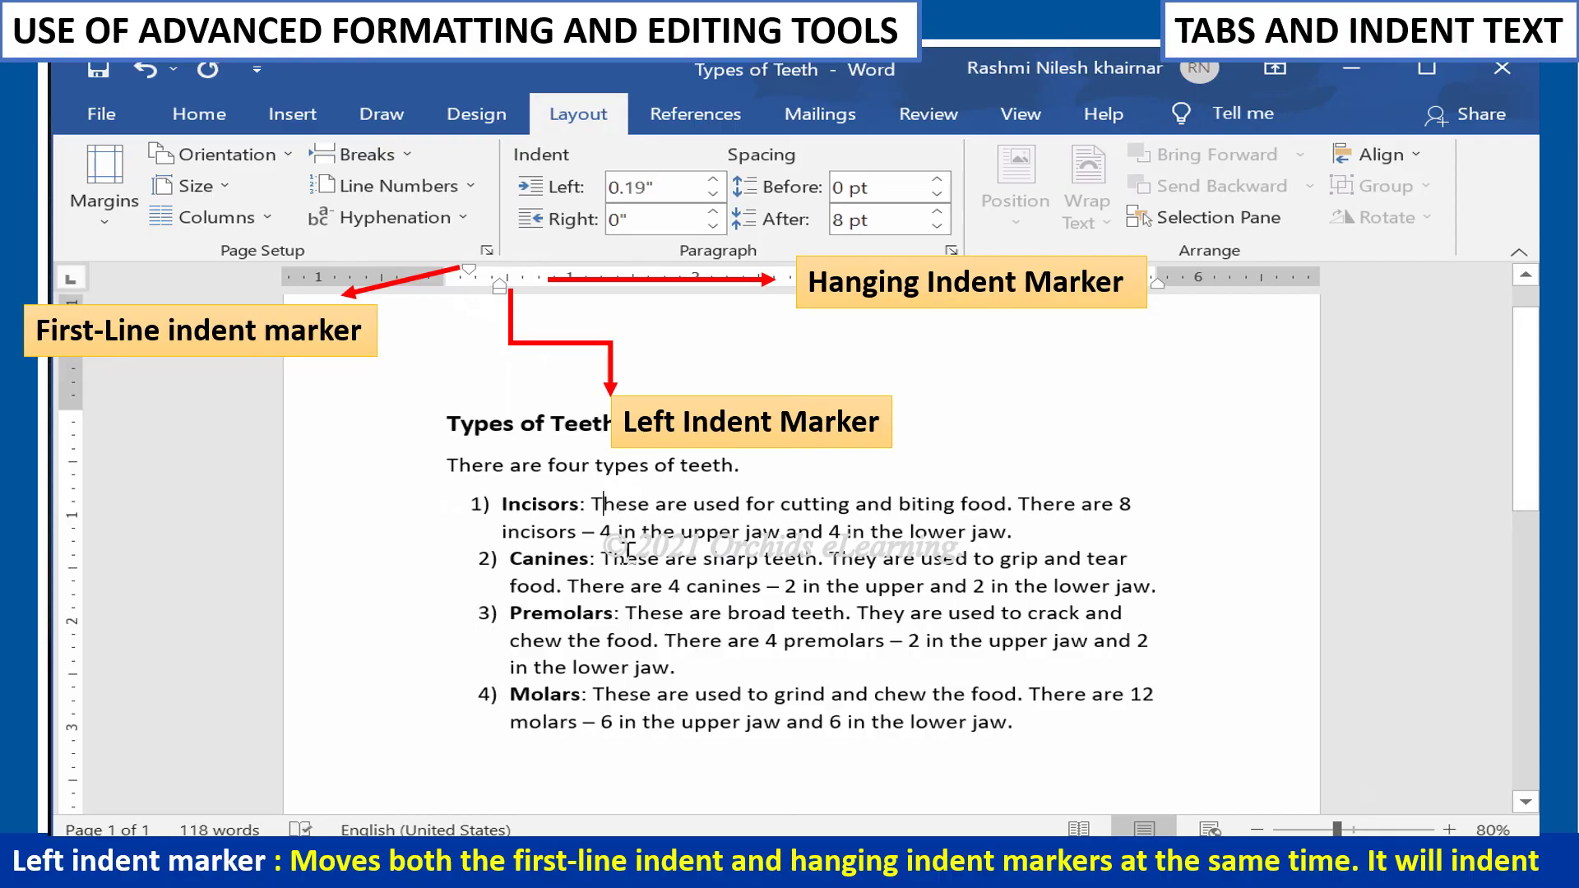
key("ctrl+z")
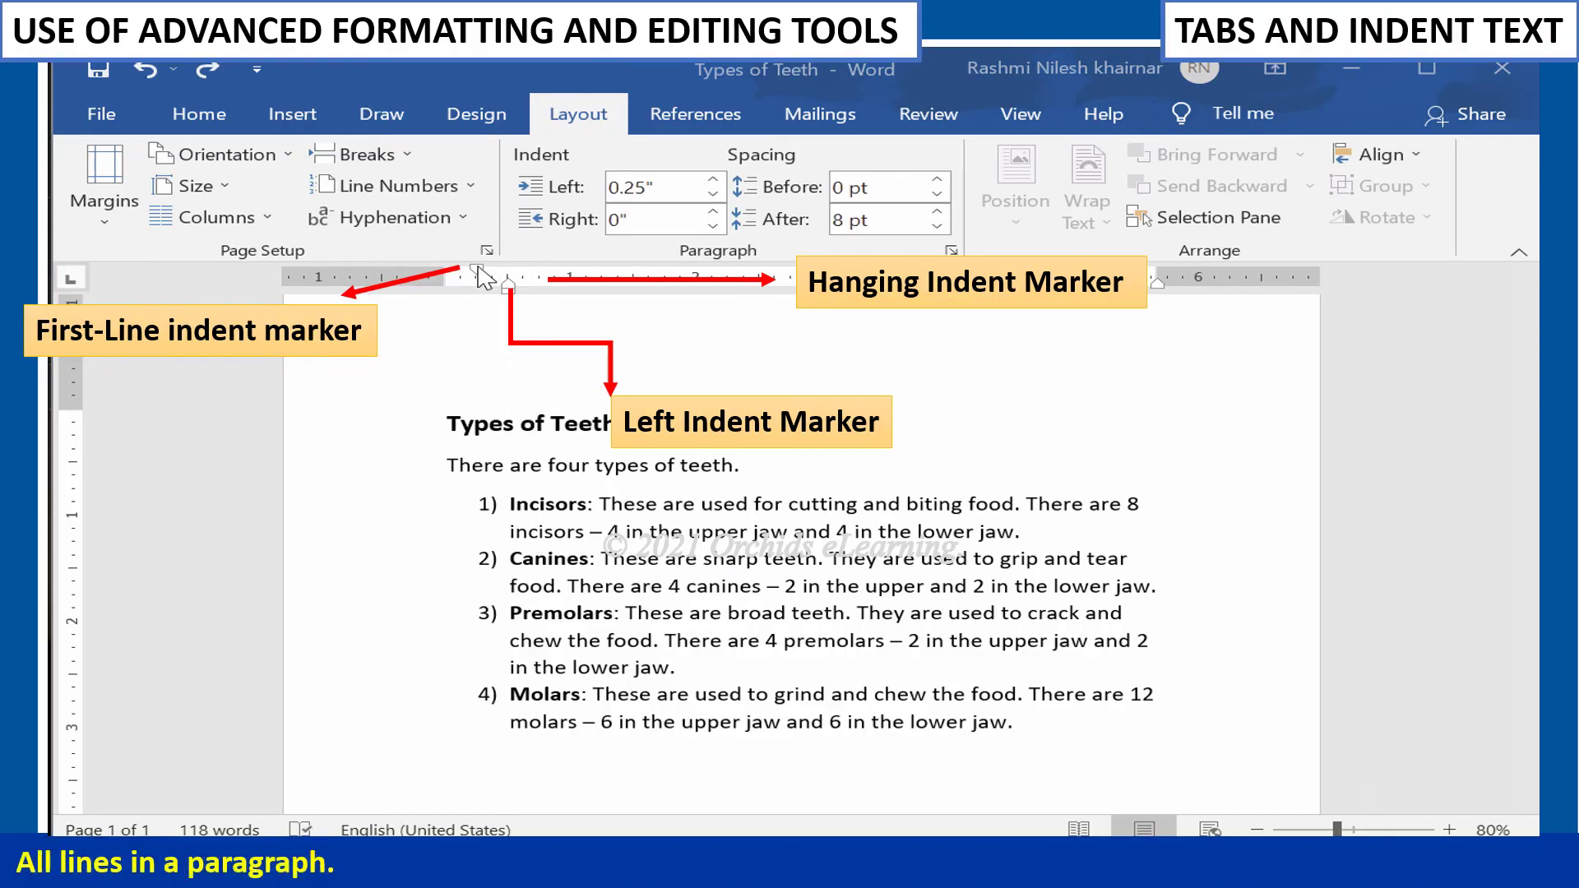
left_click_drag(479, 270, 503, 271)
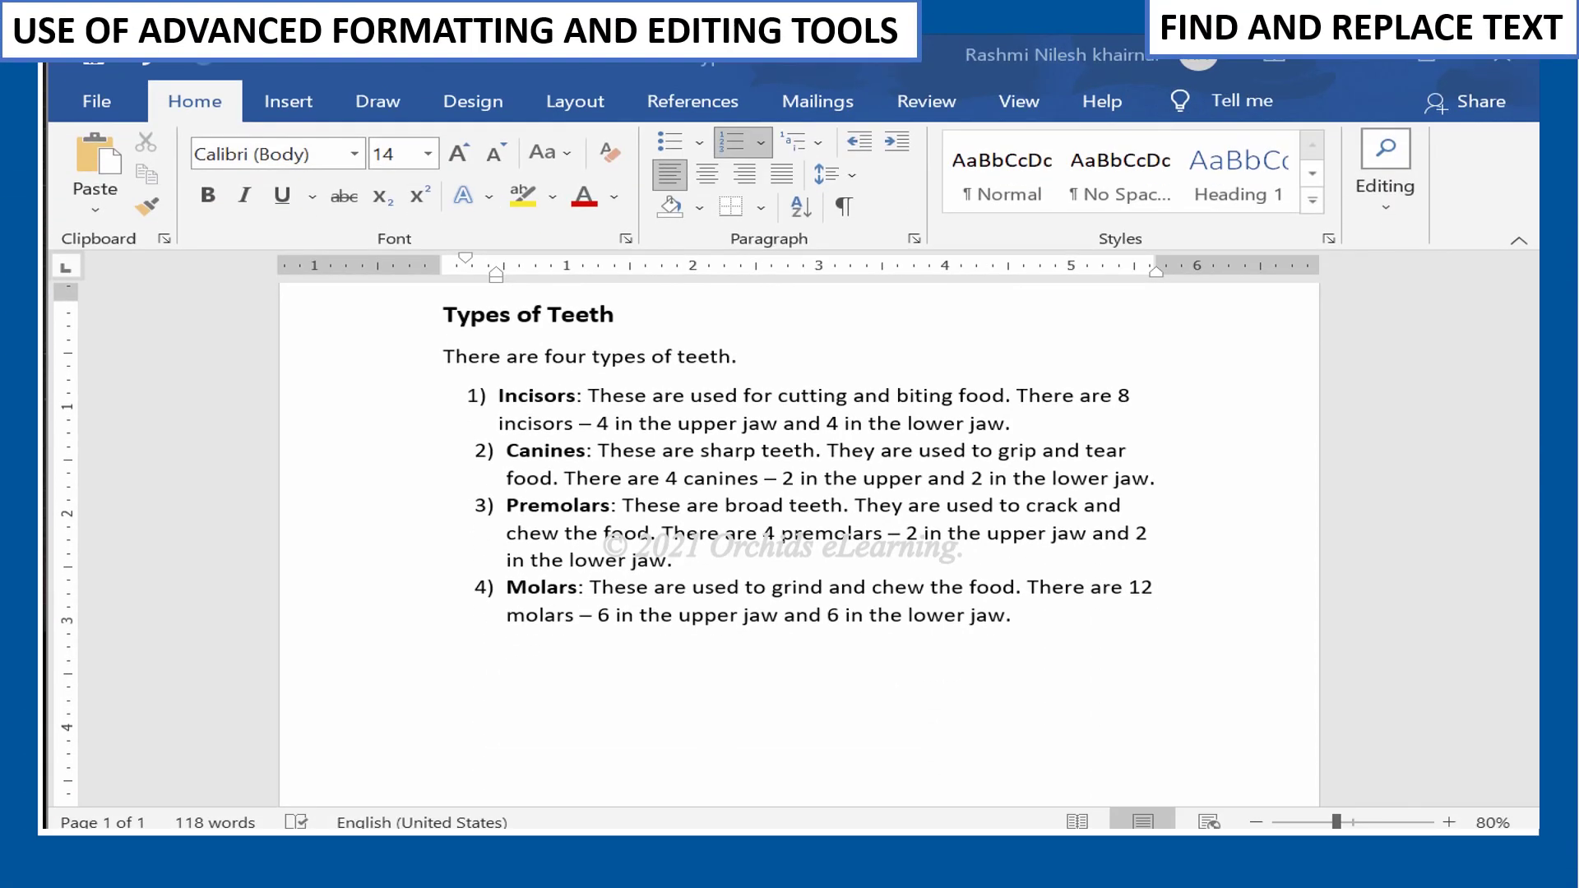
Step: Search for 'food' and 'types' in the Navigation pane, then open Replace with 'types' to find
scroll(894, 423, "up", 3)
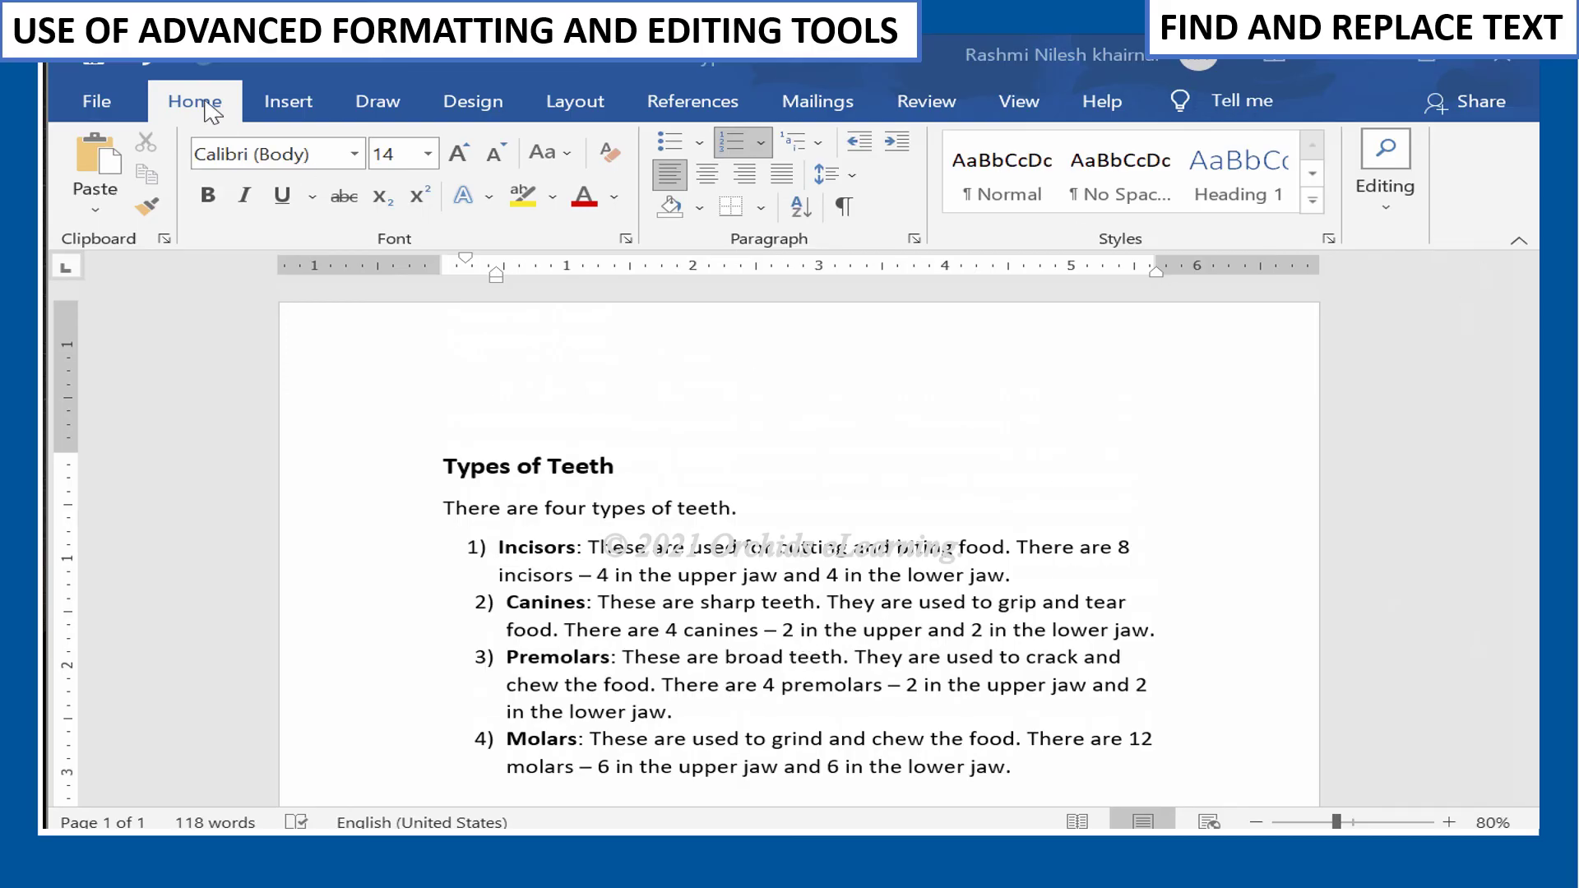
left_click(1386, 206)
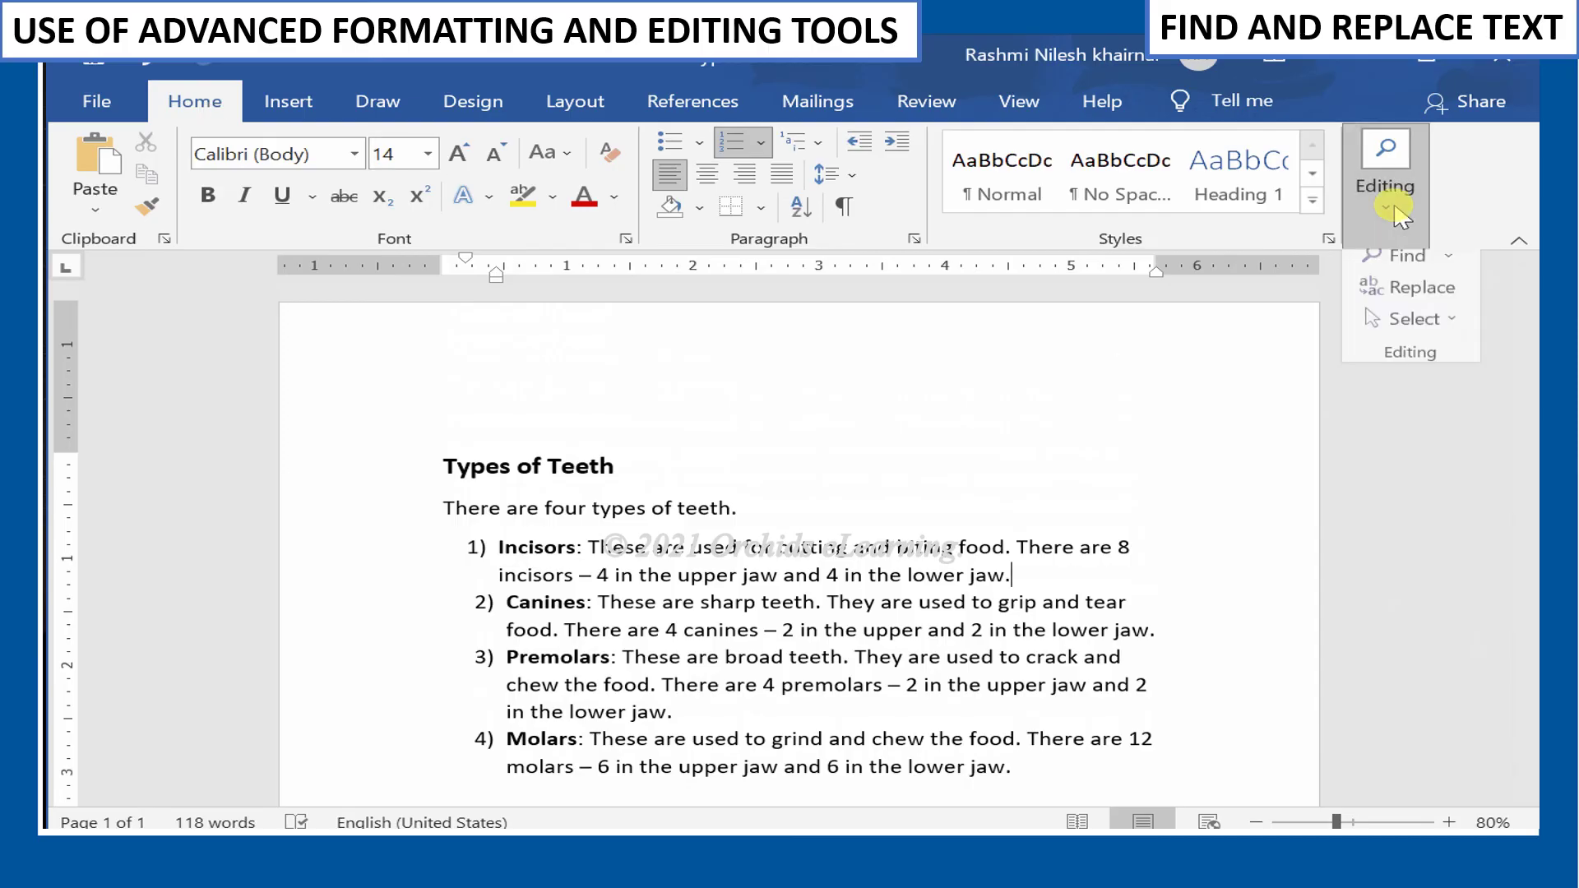
left_click(1388, 279)
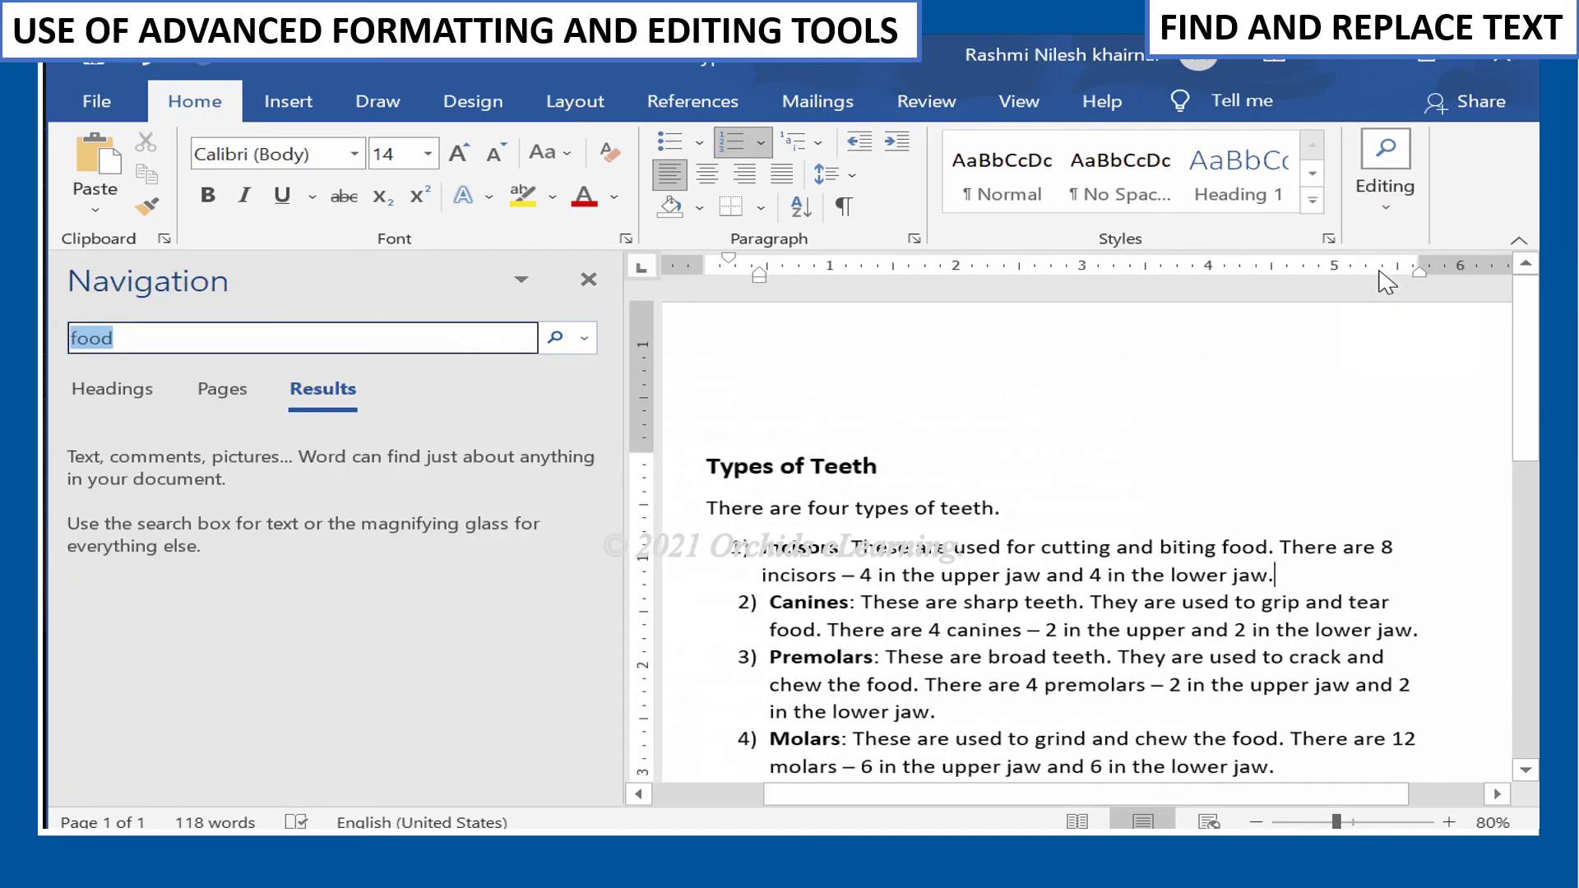
left_click(252, 334)
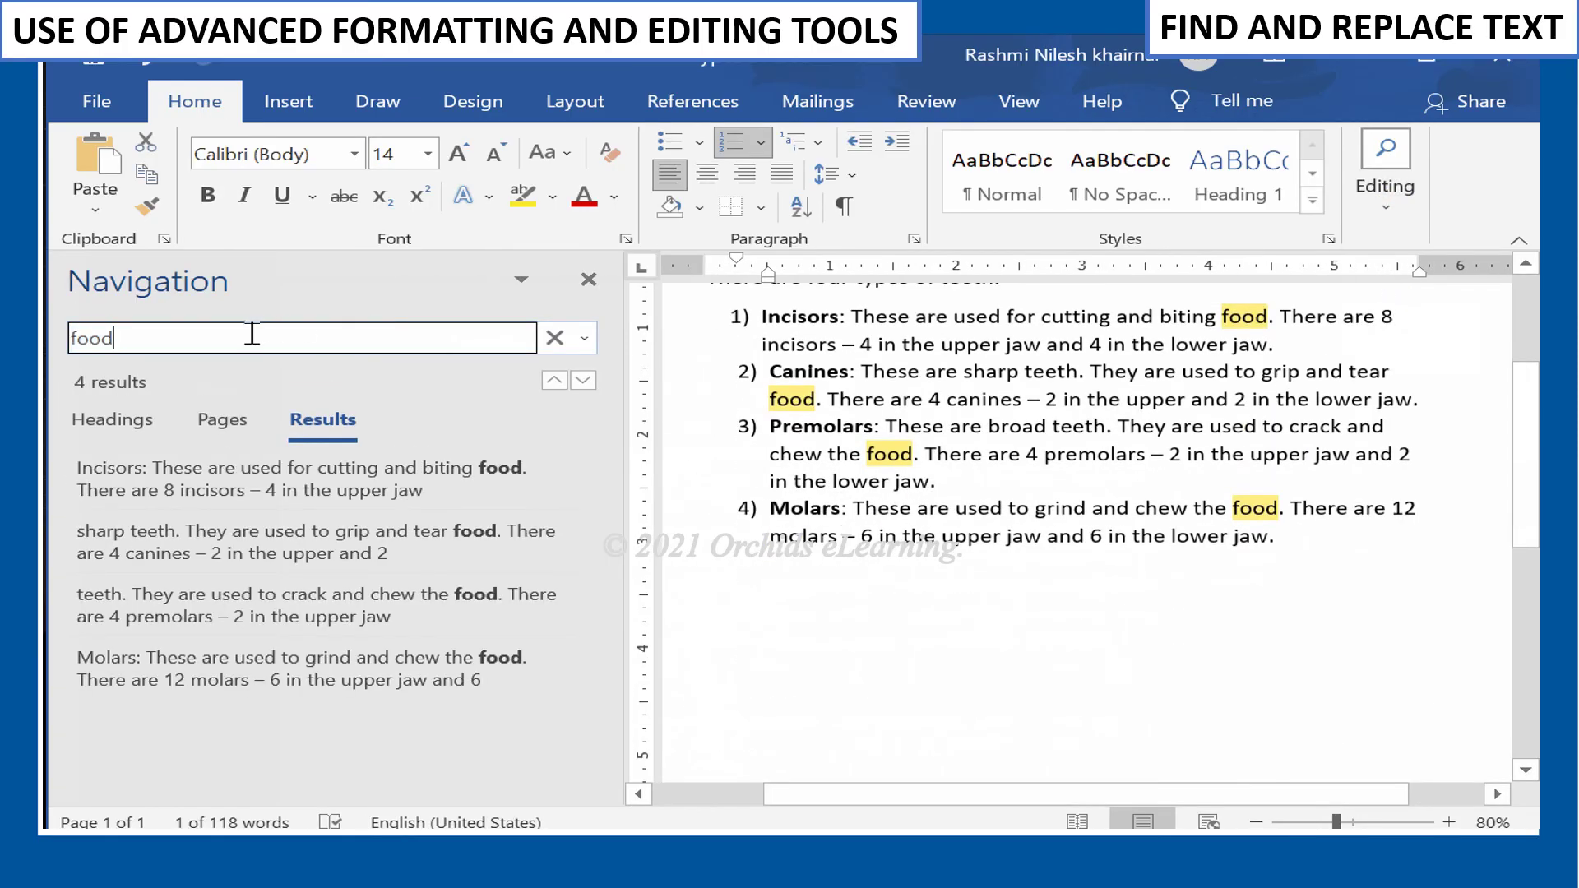
key("BackSpace")
key("BackSpace")
key("BackSpace")
key("BackSpace")
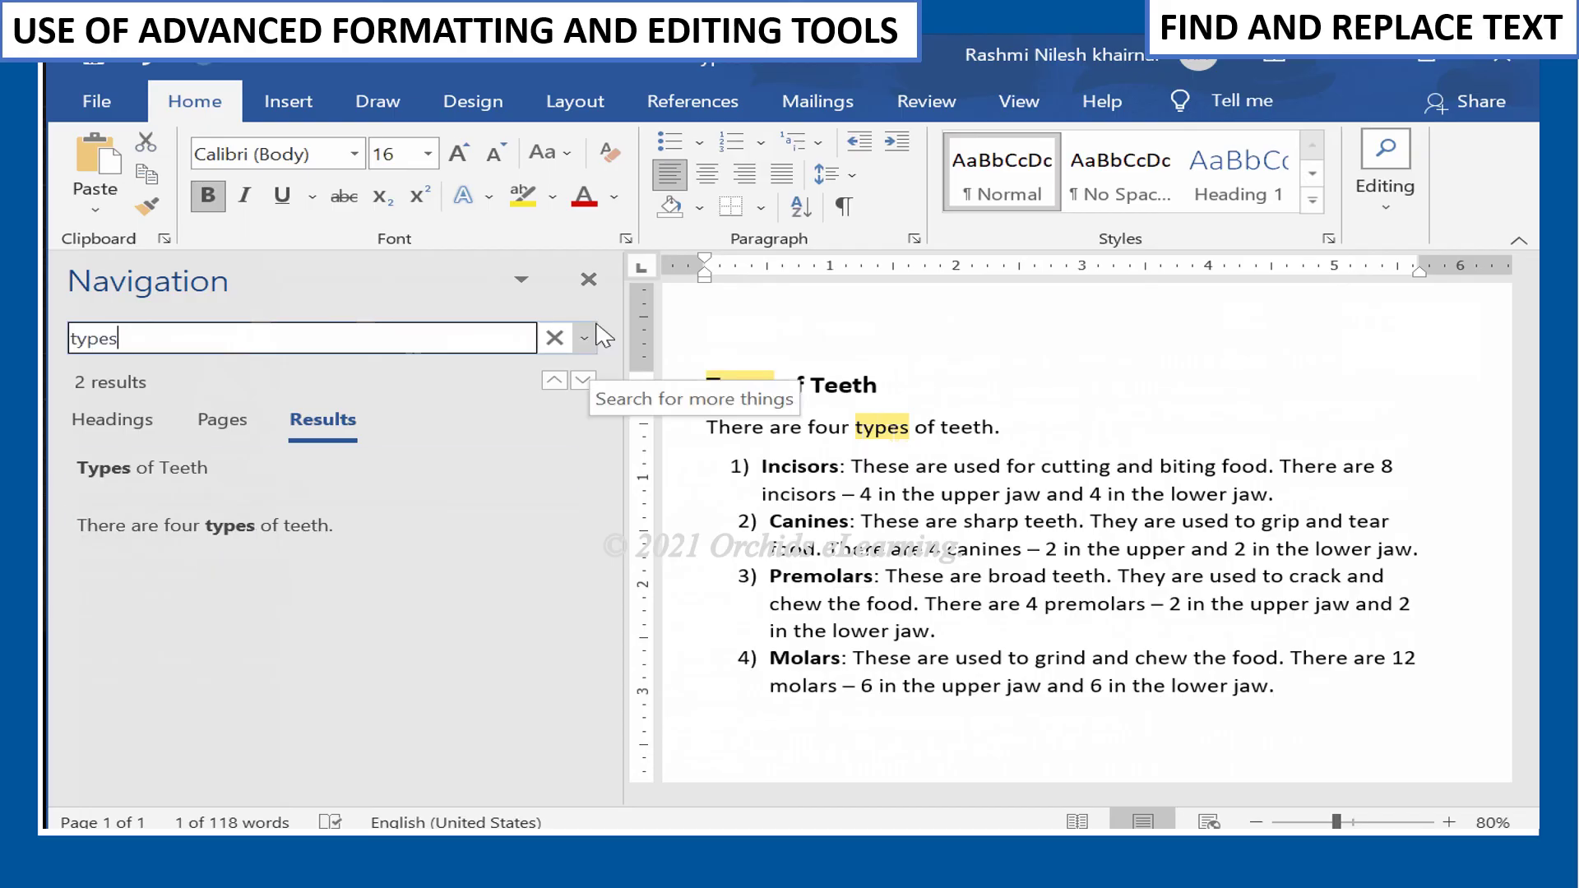
left_click(589, 280)
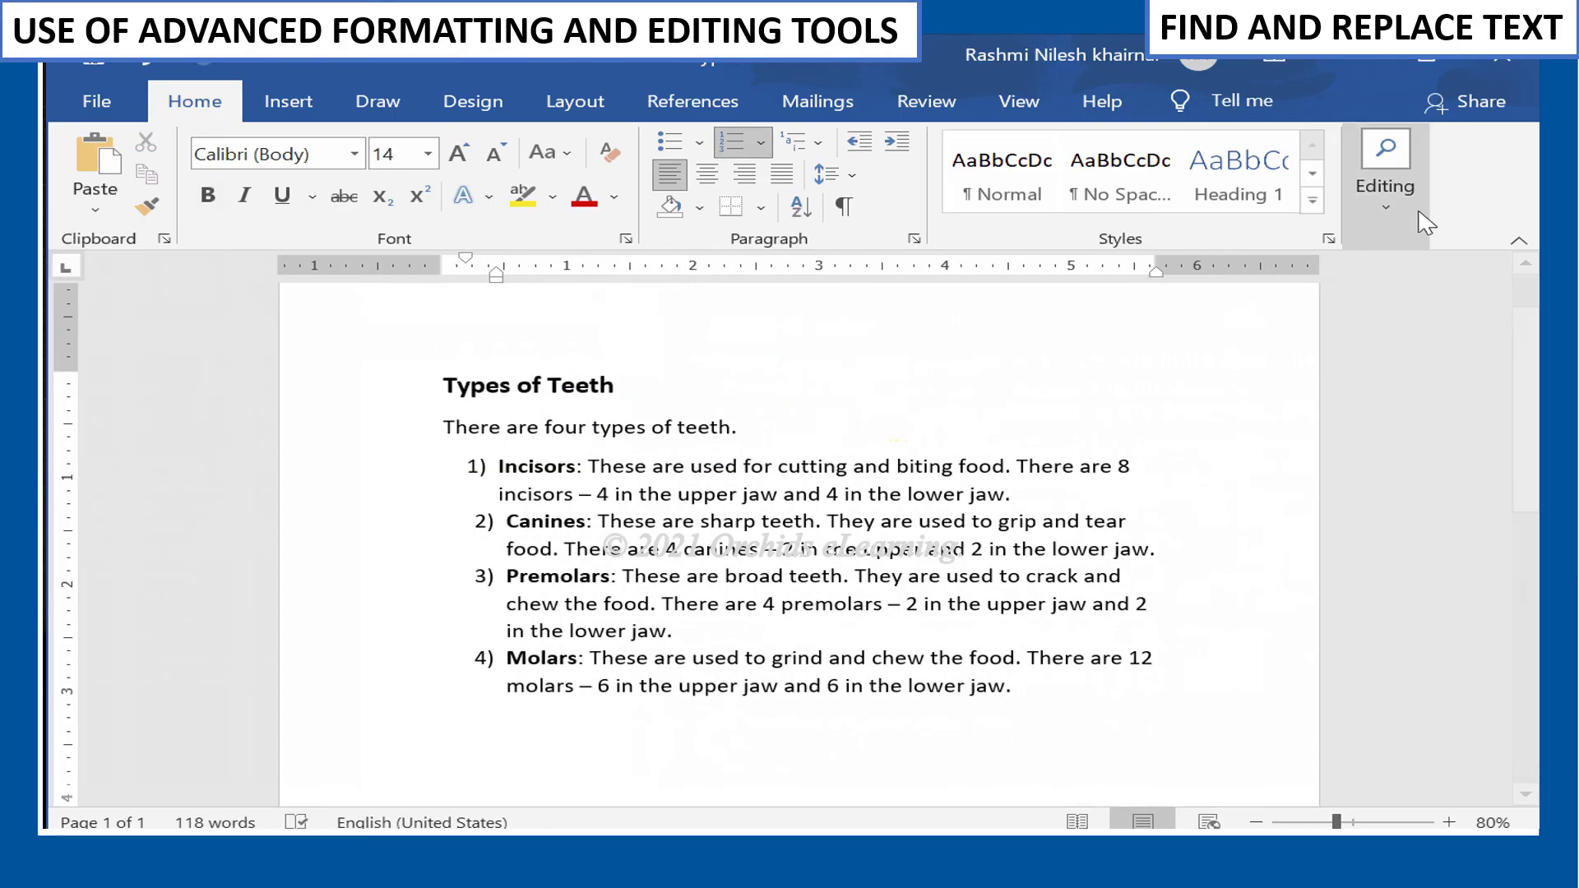
left_click(1390, 199)
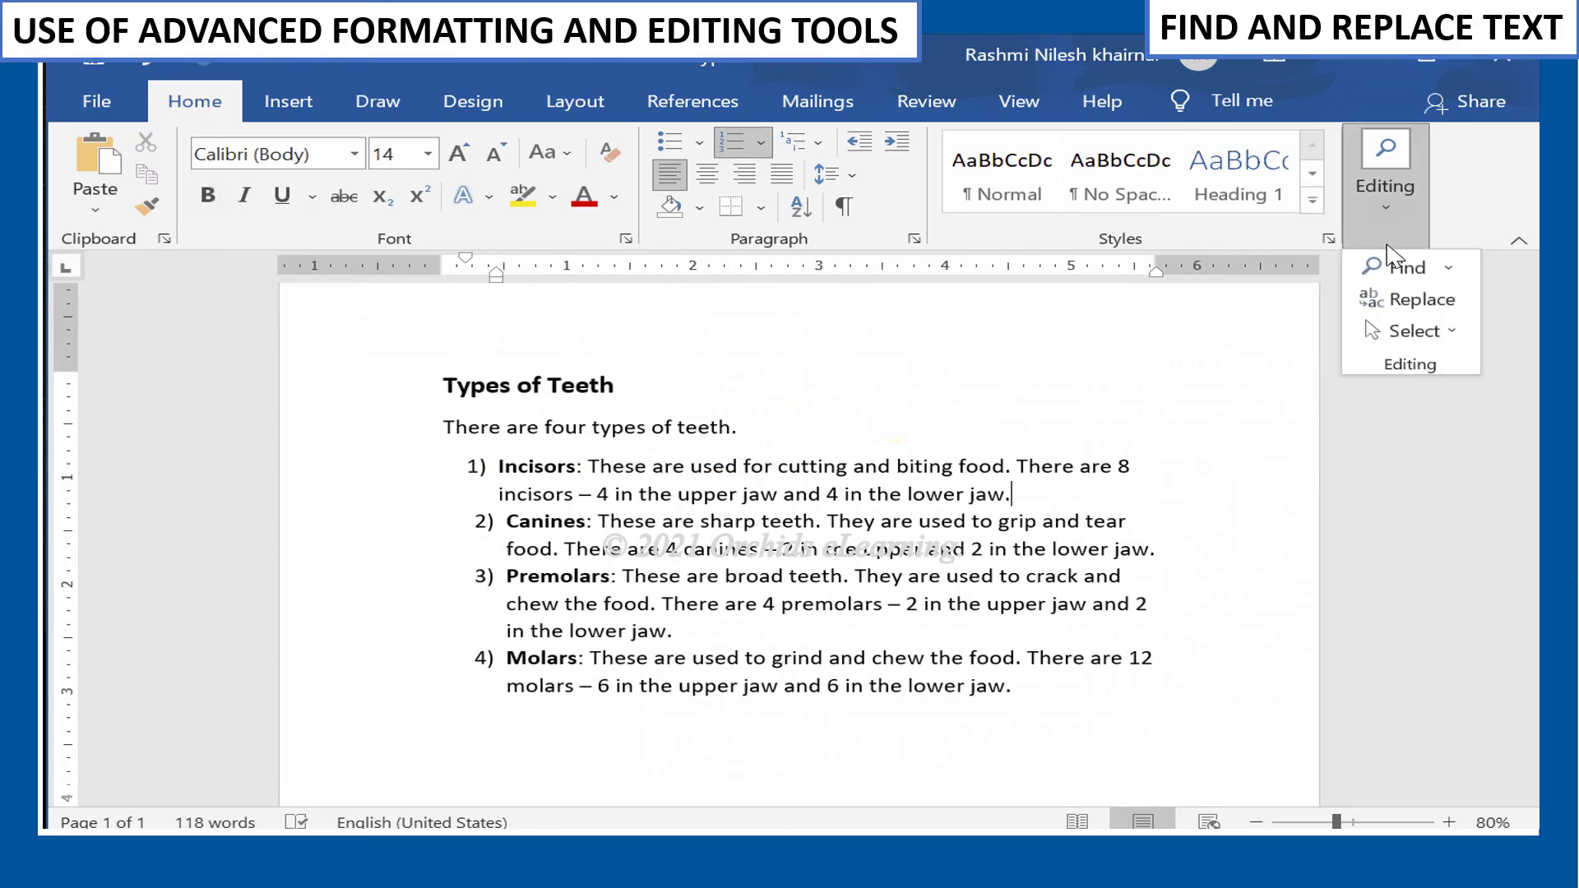
left_click(1408, 299)
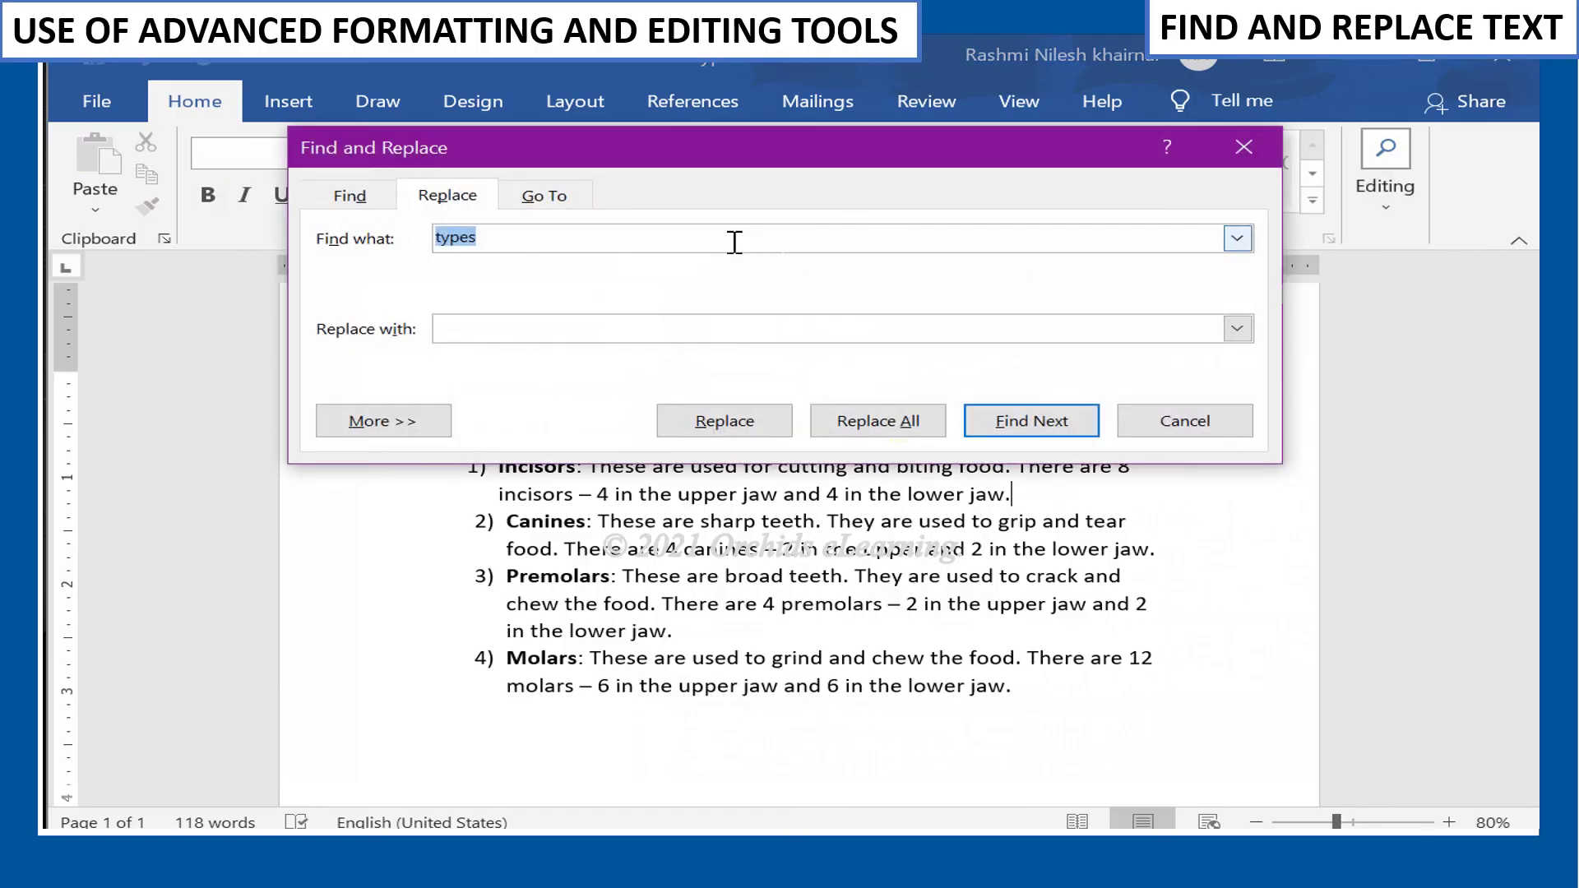
Step: Replace all occurrences of 'types' with 'kinds', confirm the summary, and close the dialog
type("t")
left_click(677, 326)
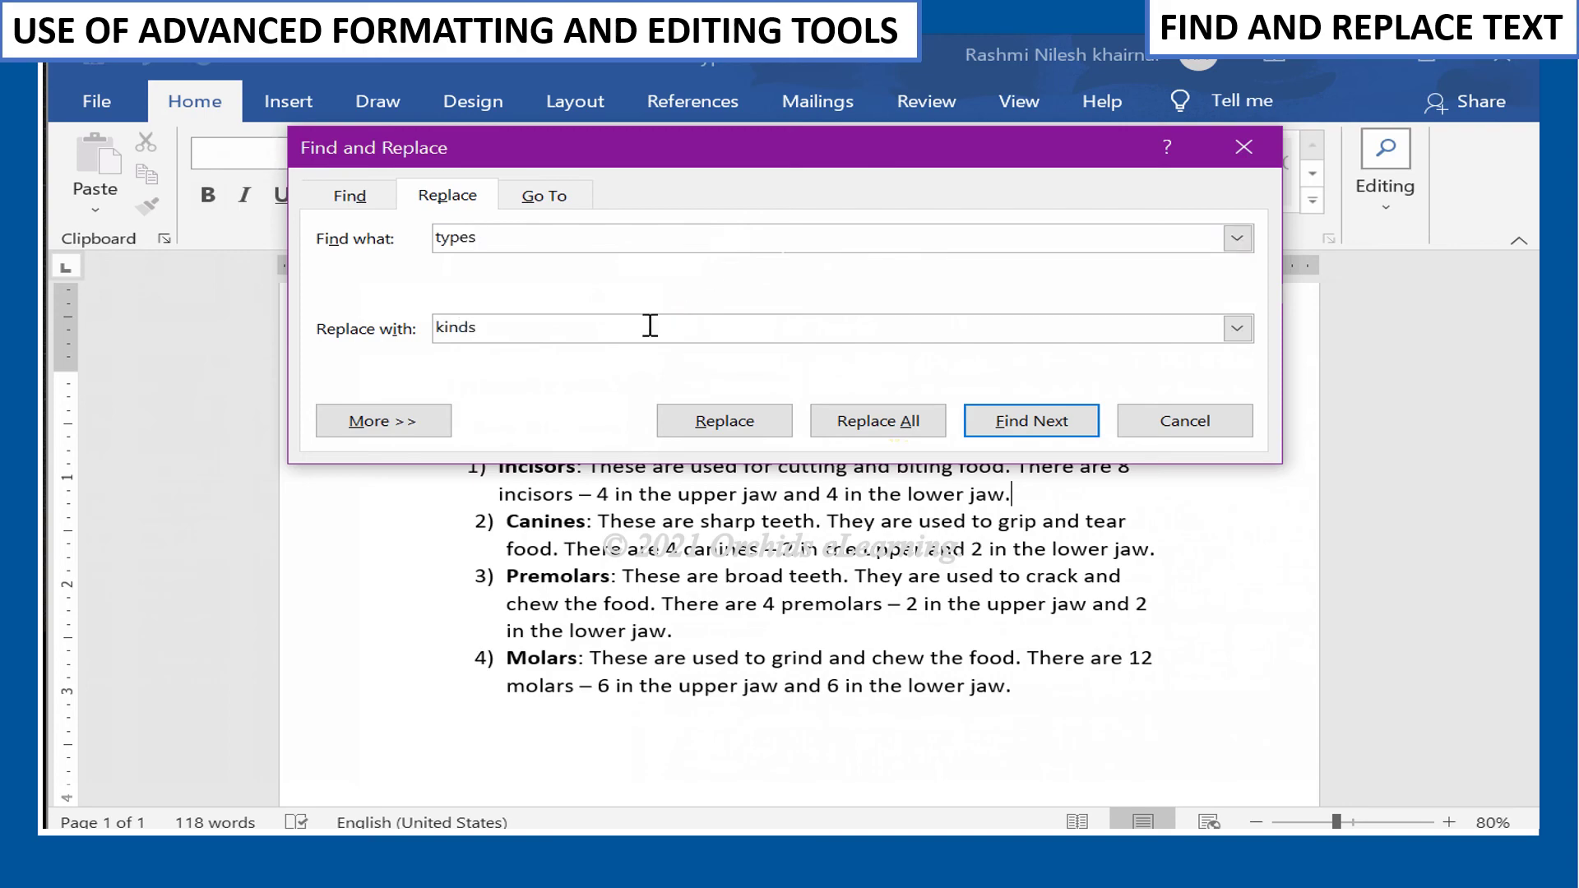
left_click(863, 421)
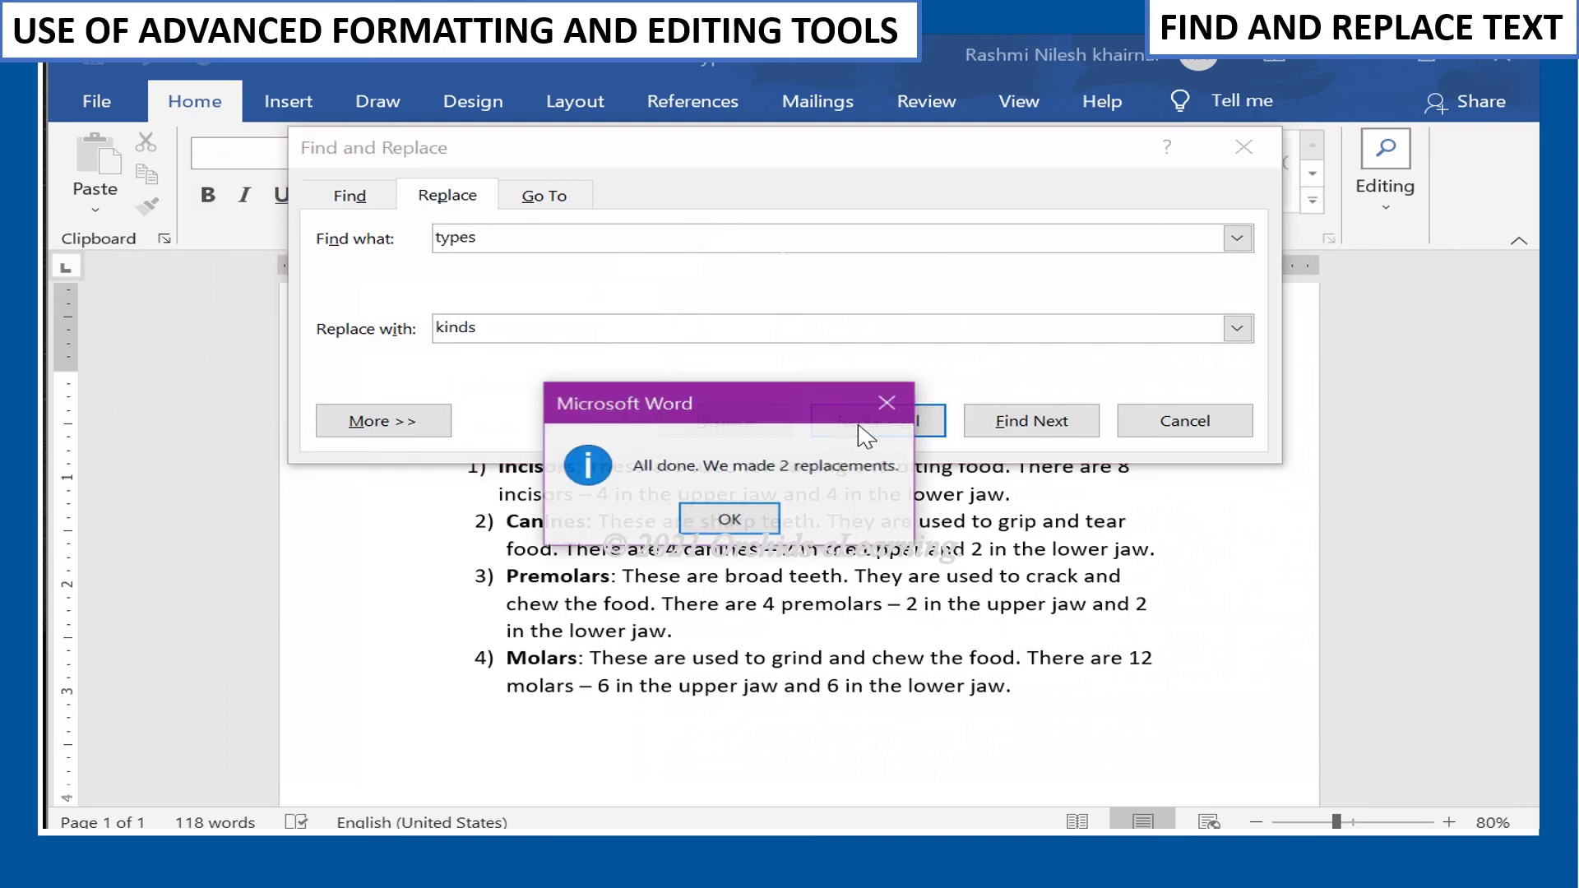
left_click(759, 519)
left_click(1236, 421)
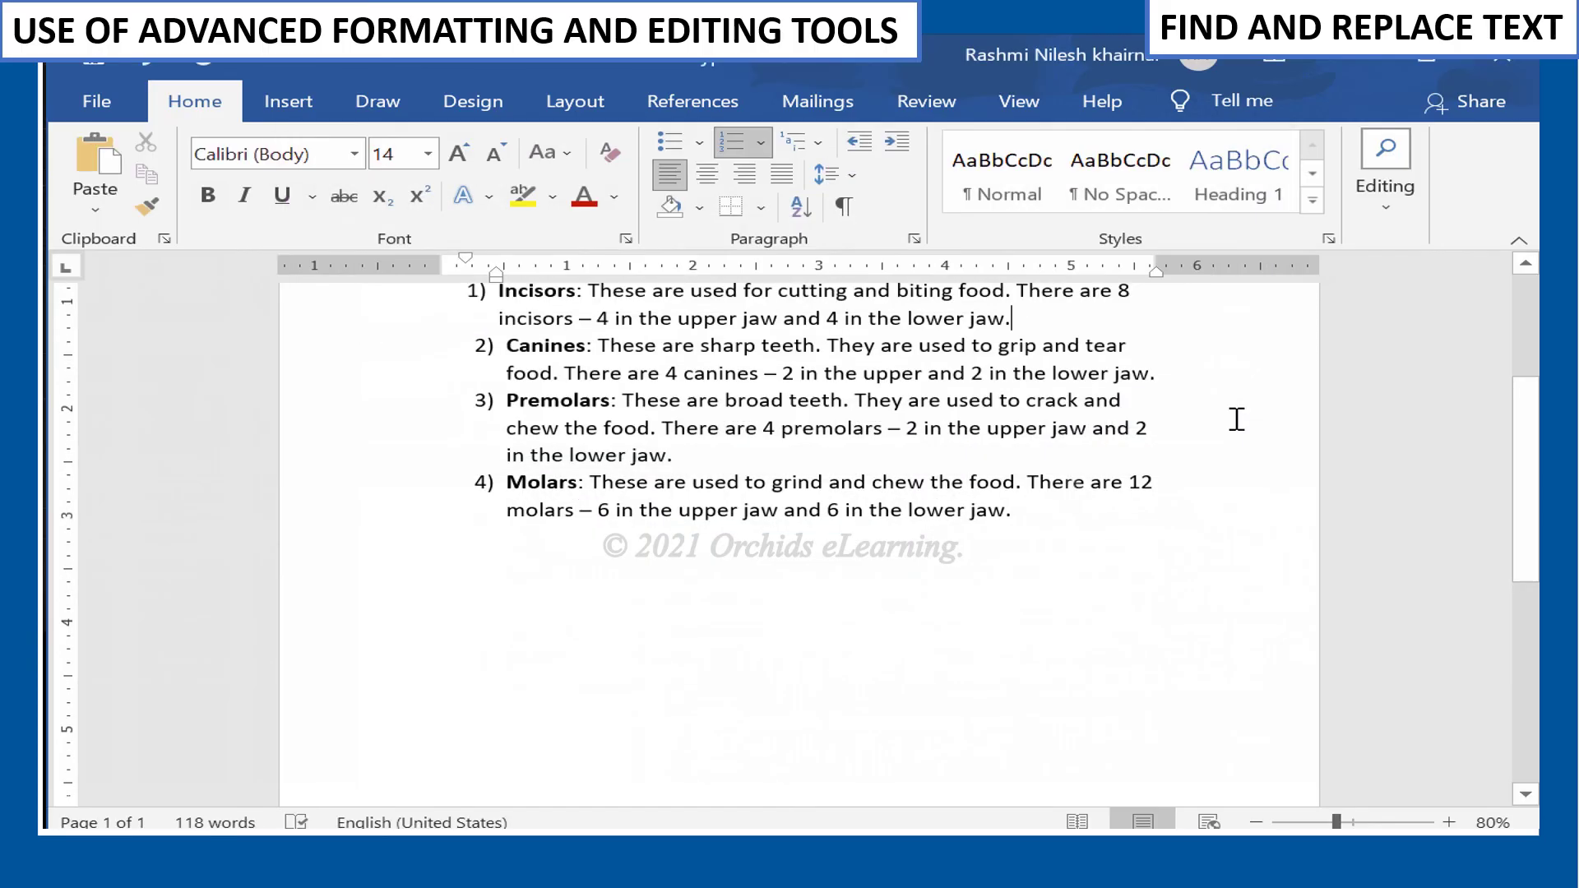
scroll(1198, 437, "up", 2)
left_click_drag(444, 316, 485, 318)
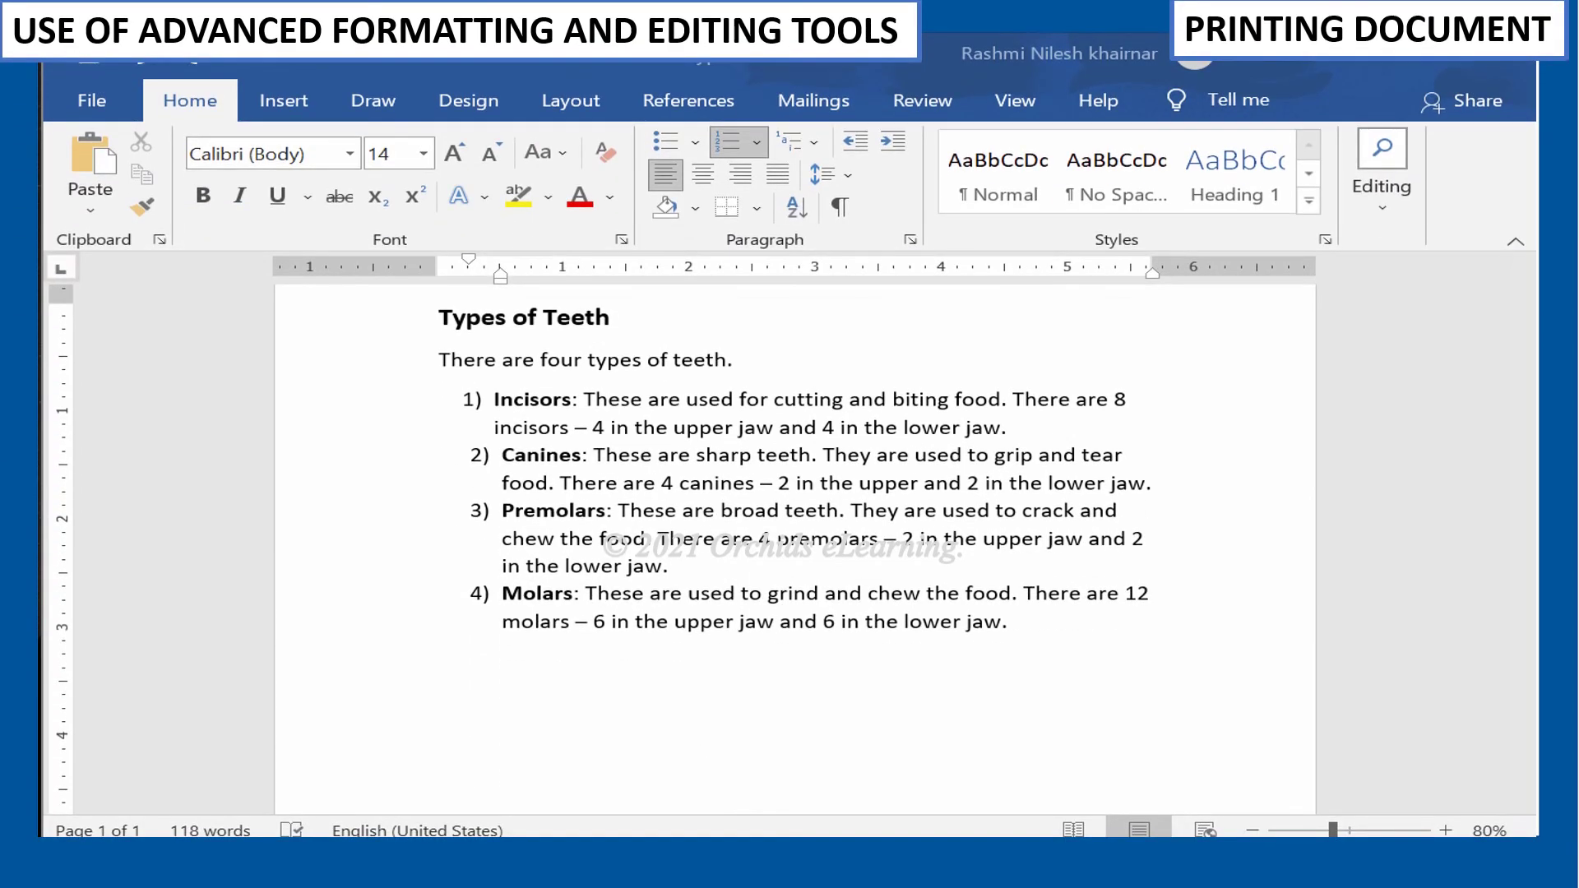
Step: In File > Print settings, change the printout orientation to Landscape Orientation
left_click(104, 107)
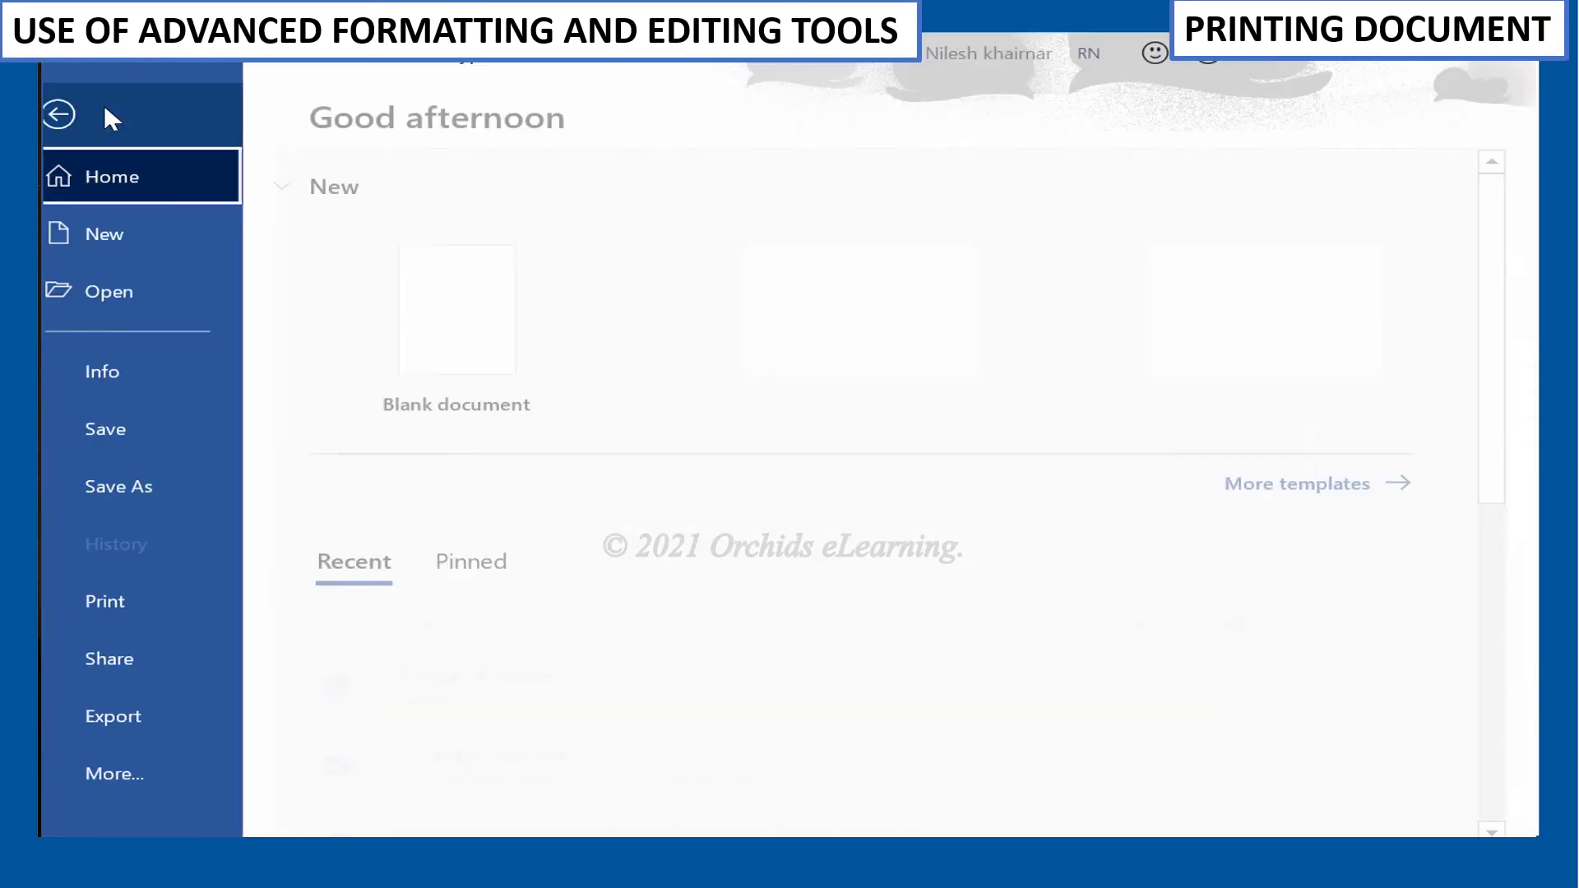
left_click(137, 598)
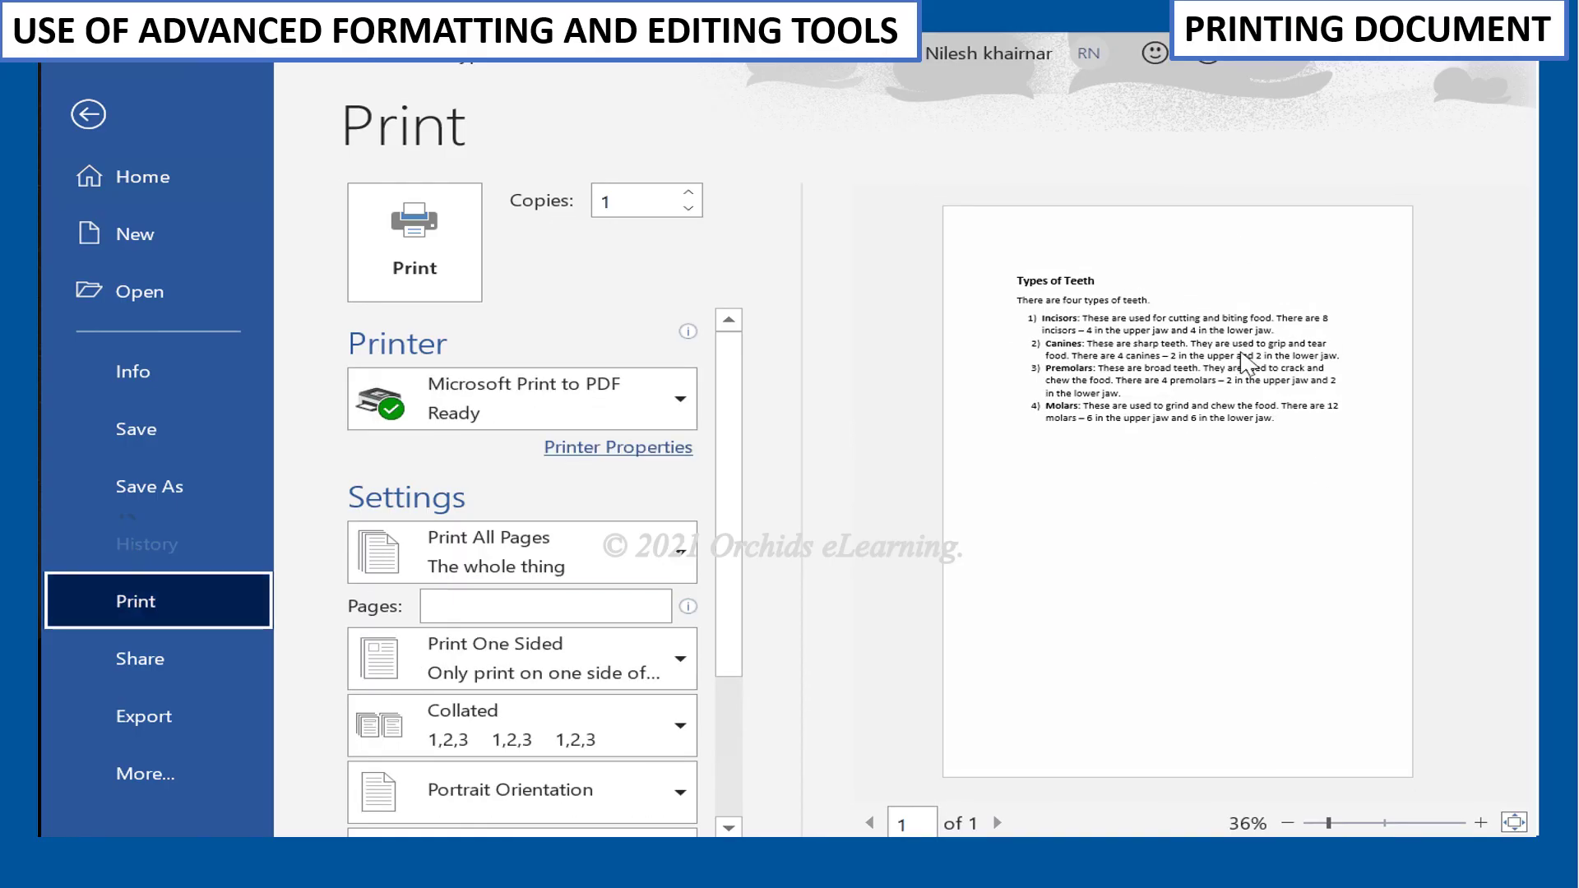
scroll(608, 525, "down", 1)
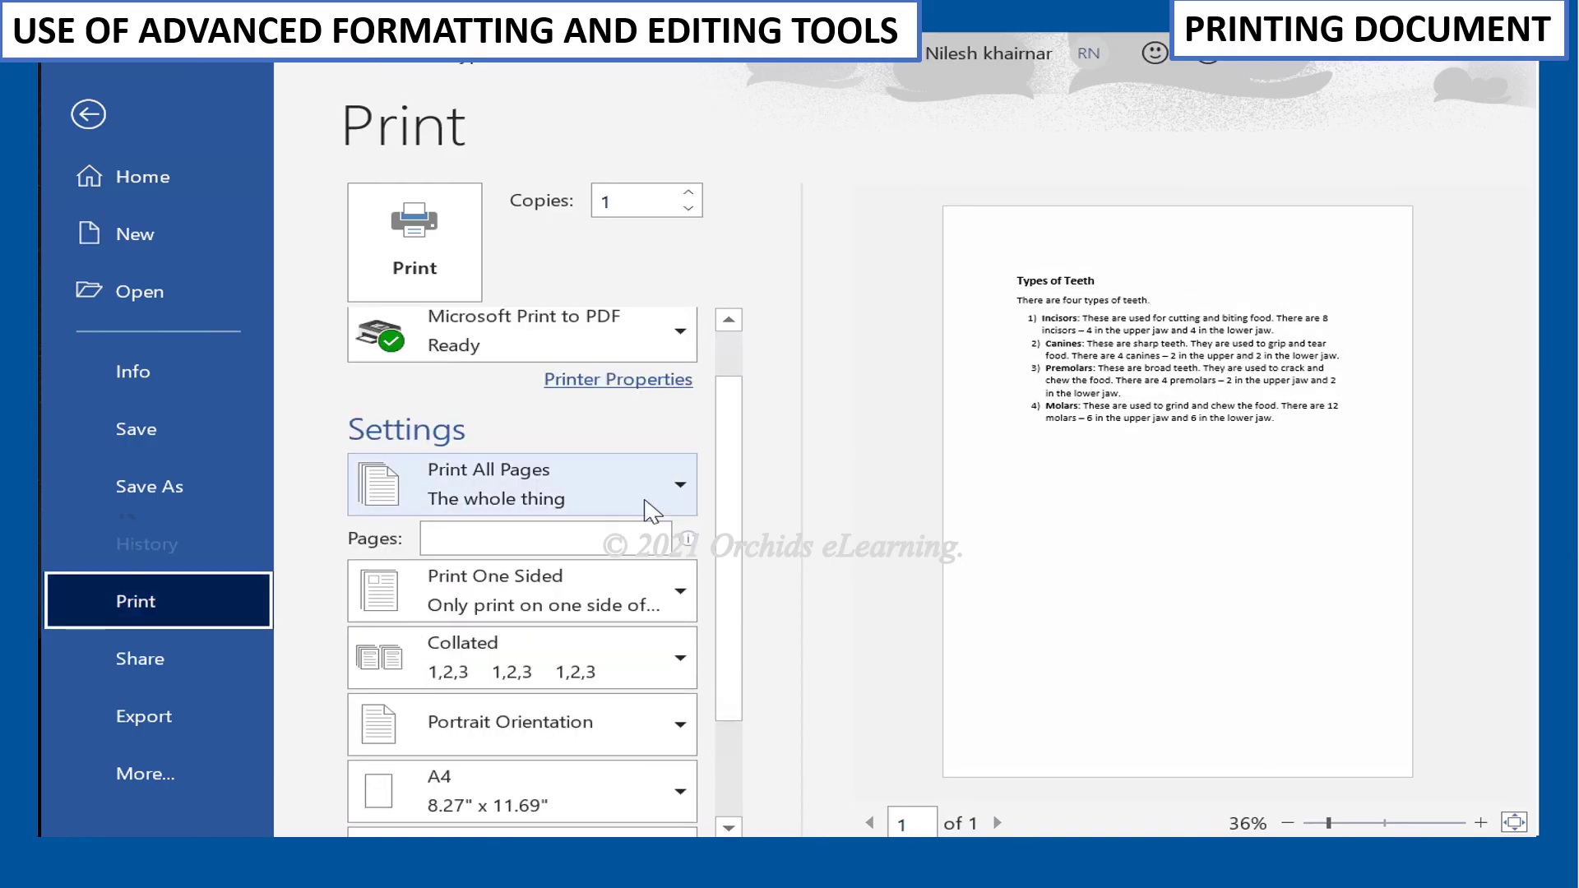
left_click(662, 503)
left_click(662, 503)
scroll(649, 592, "down", 2)
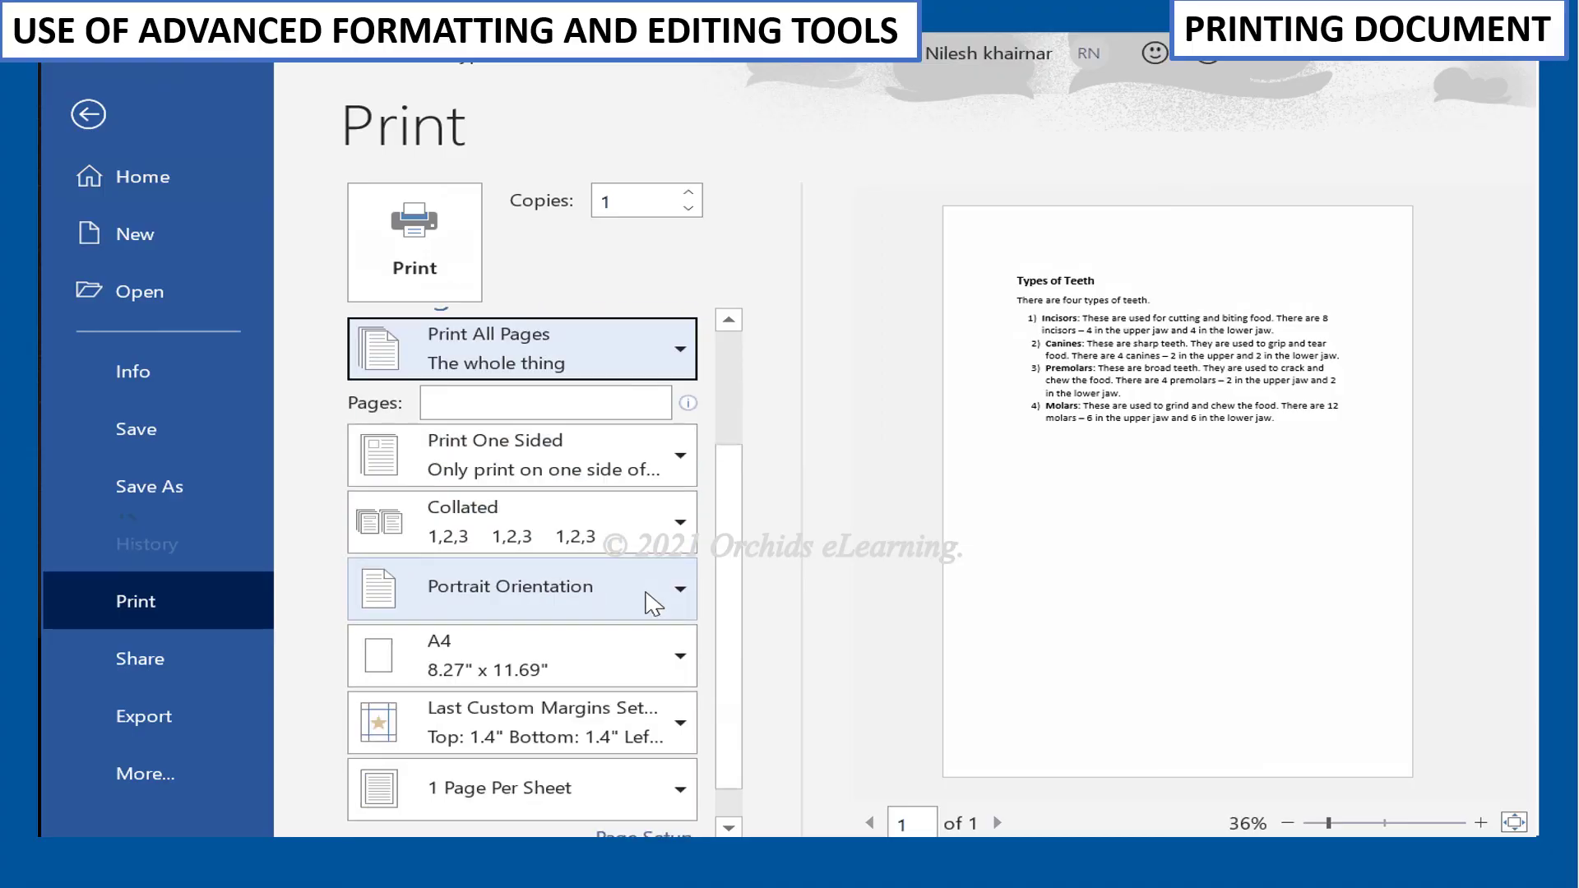
left_click(633, 668)
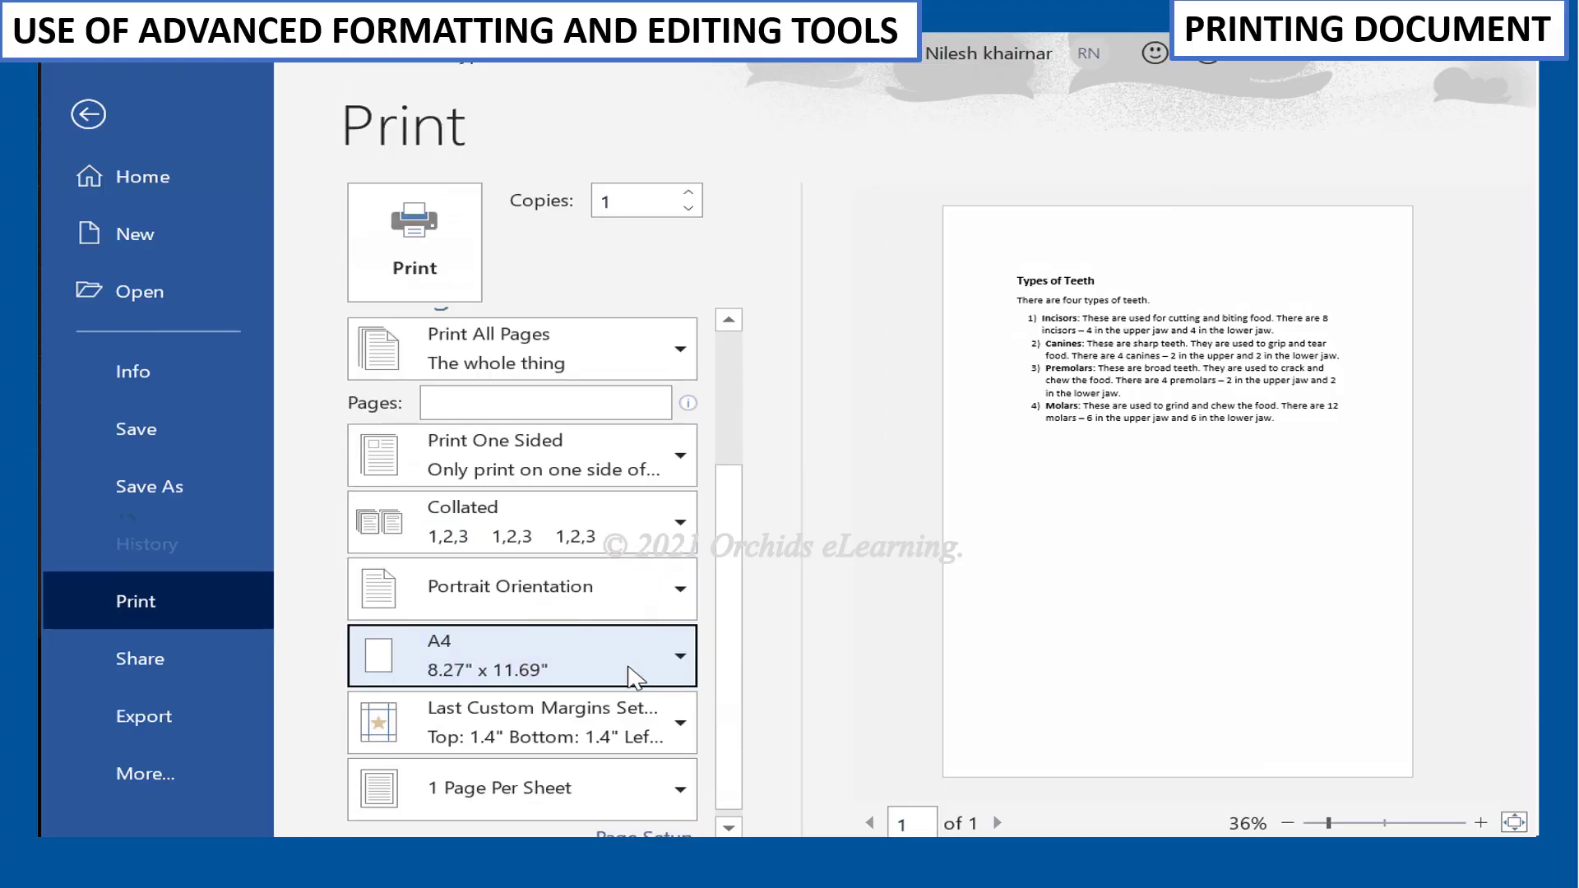
left_click(634, 601)
left_click(634, 705)
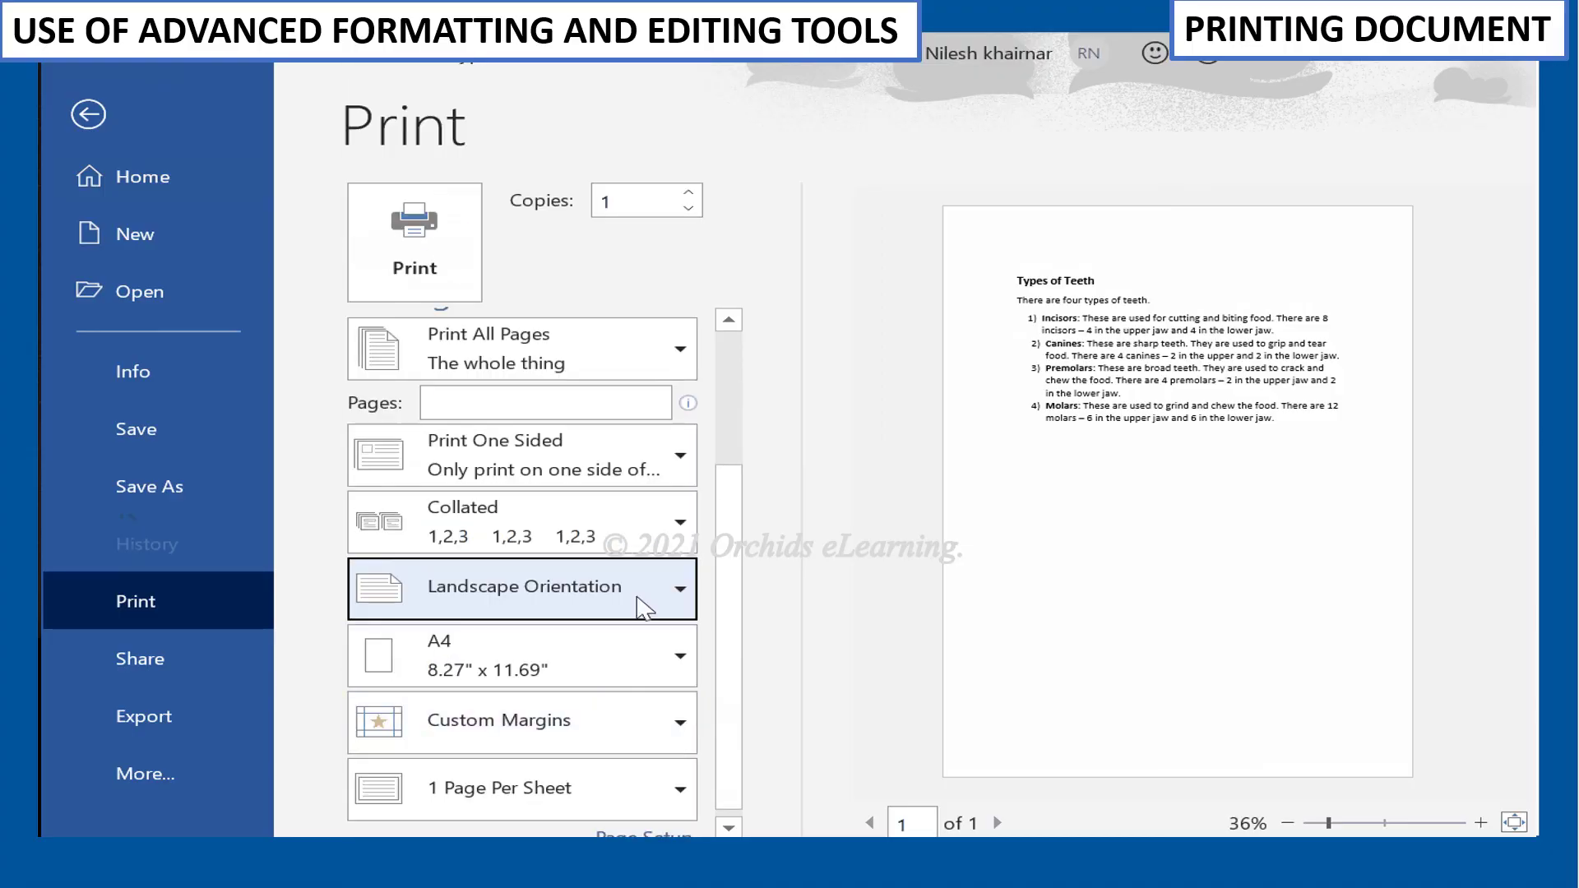